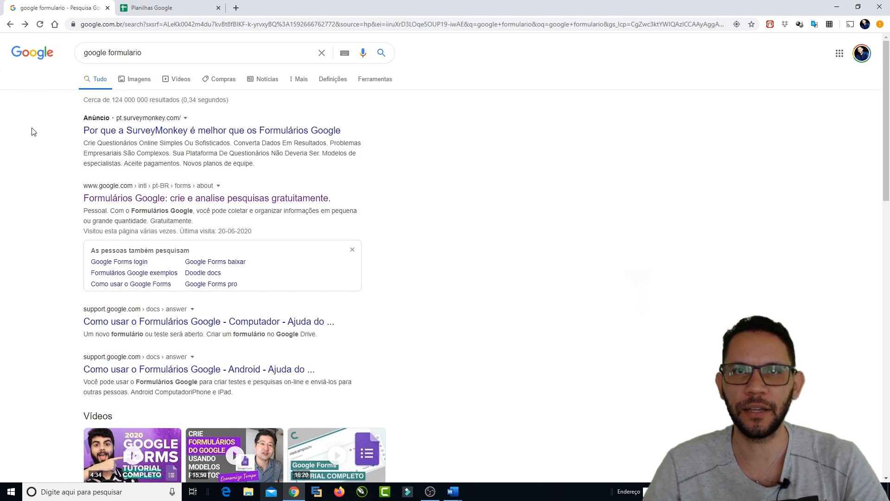
click(155, 53)
drag(155, 53, 60, 54)
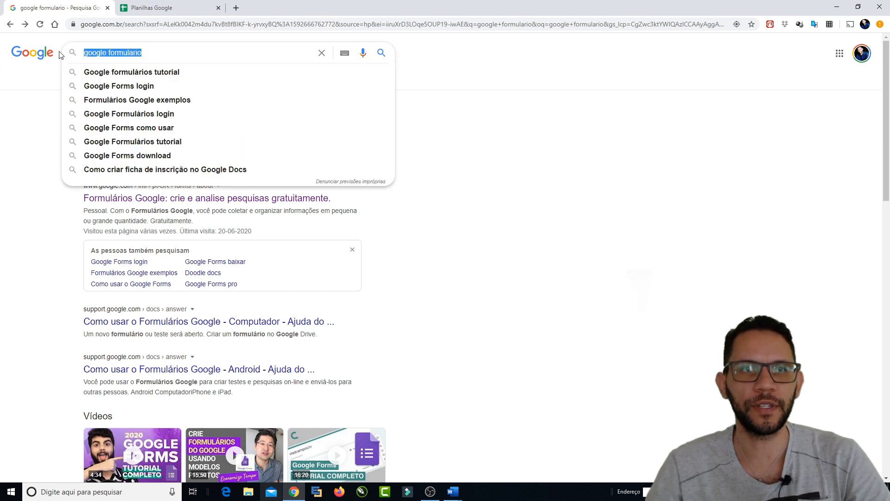
click(26, 110)
drag(167, 50, 82, 53)
click(51, 105)
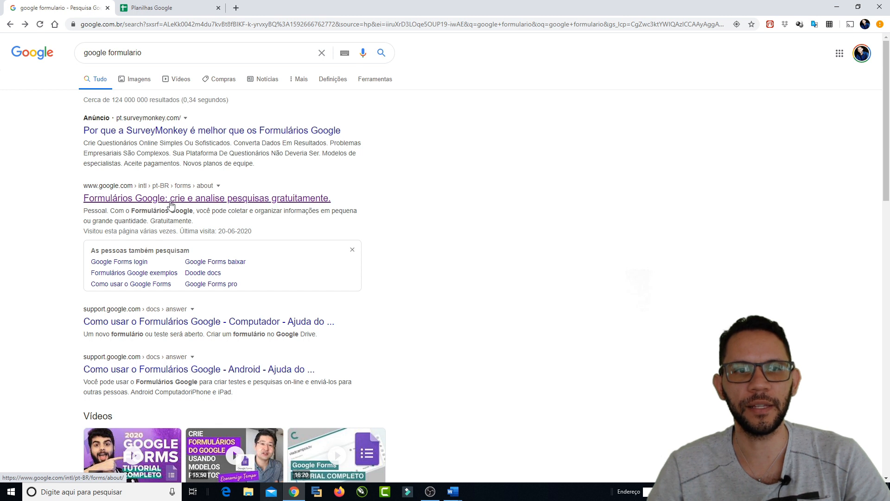
Step: Open the Formulários Google result from the search page and go to the personal version's forms home page
scroll(58, 252, down, 3)
scroll(102, 297, up, 3)
scroll(42, 209, down, 1)
scroll(37, 215, up, 1)
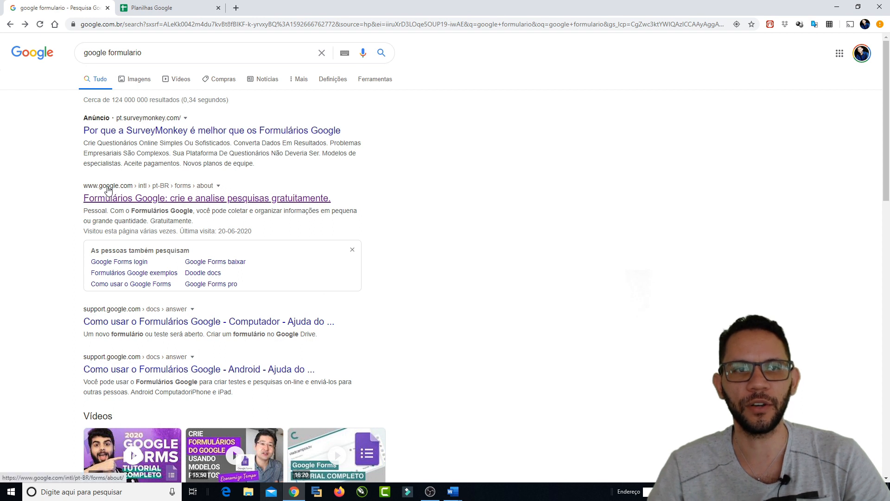
click(147, 200)
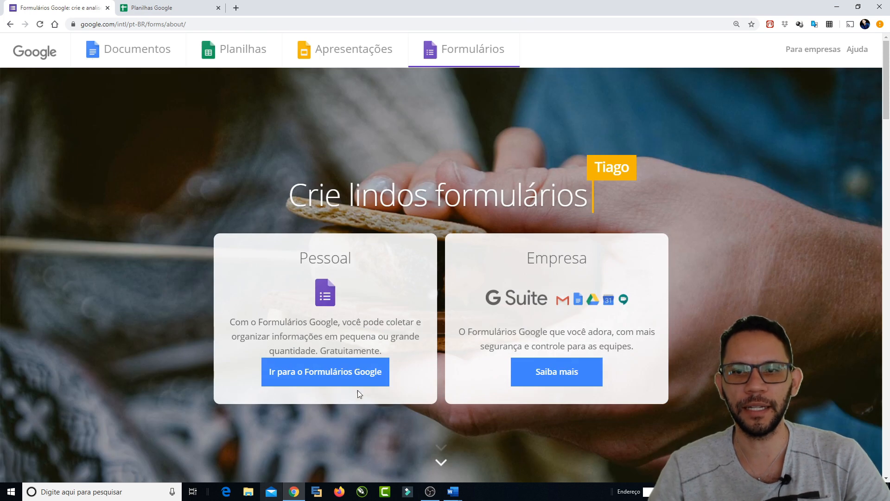
click(320, 372)
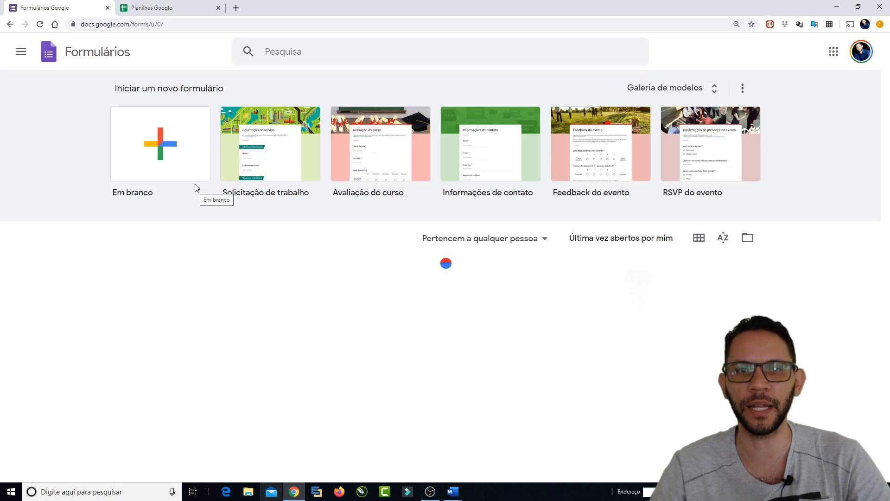
Step: Close the Planilhas Google tab and open a new blank browser tab
click(197, 8)
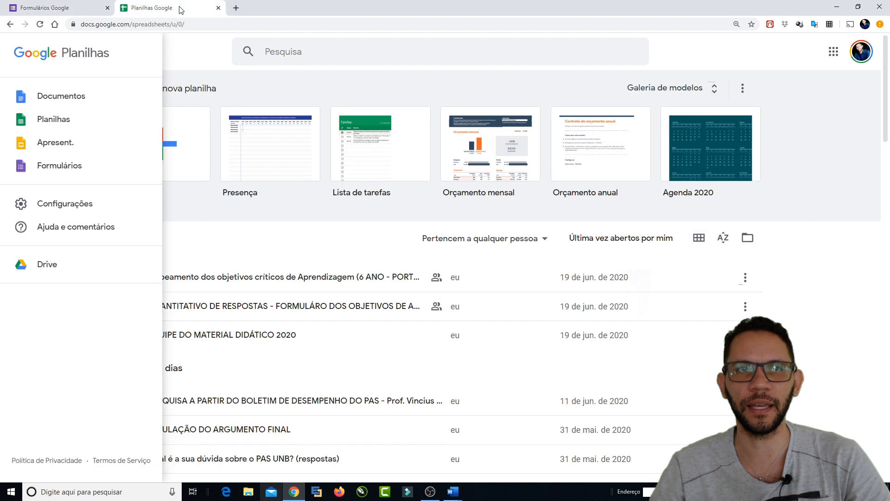
click(219, 8)
click(125, 8)
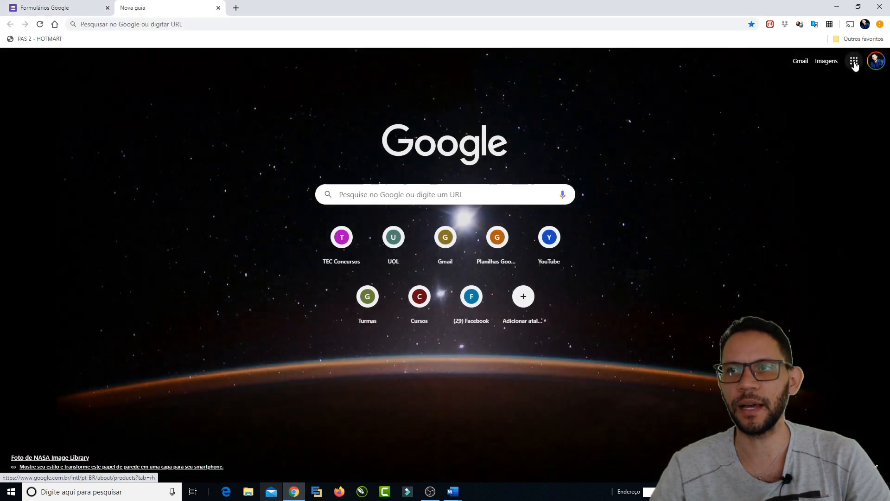
Step: Look through the list of Google apps and open Planilhas from it
click(854, 65)
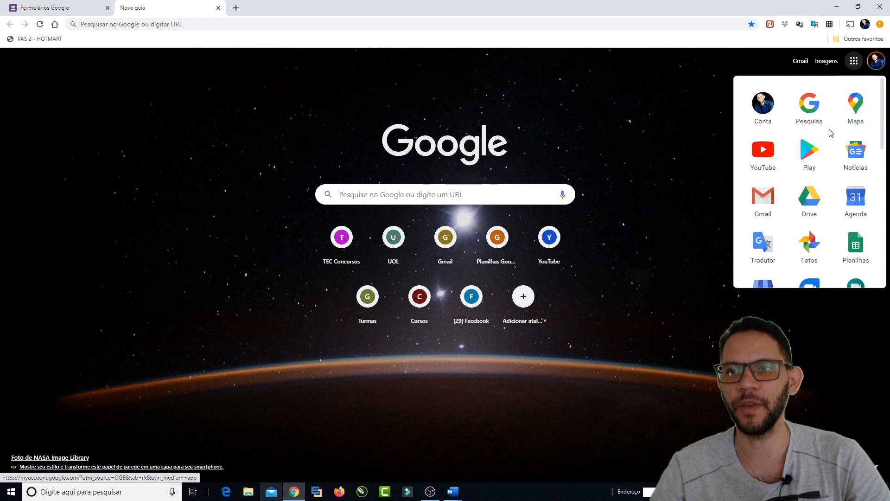
scroll(828, 139, down, 5)
scroll(827, 153, down, 2)
scroll(827, 154, up, 5)
scroll(827, 153, up, 2)
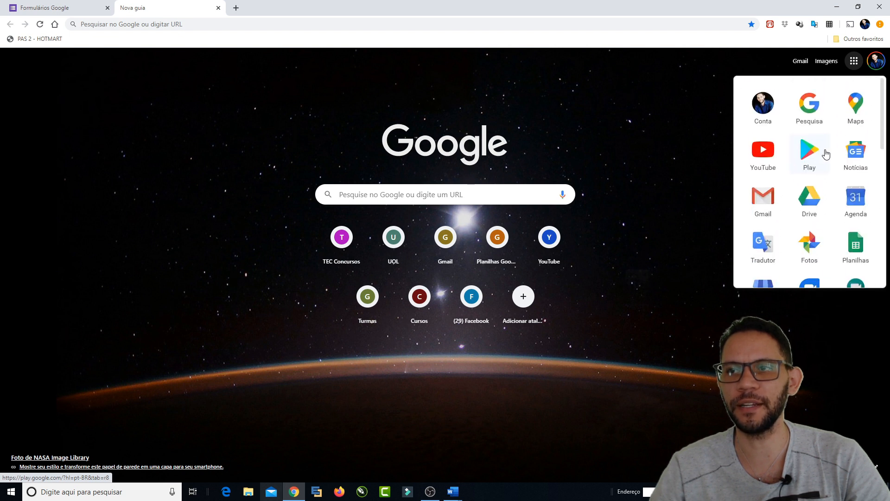
scroll(826, 153, down, 3)
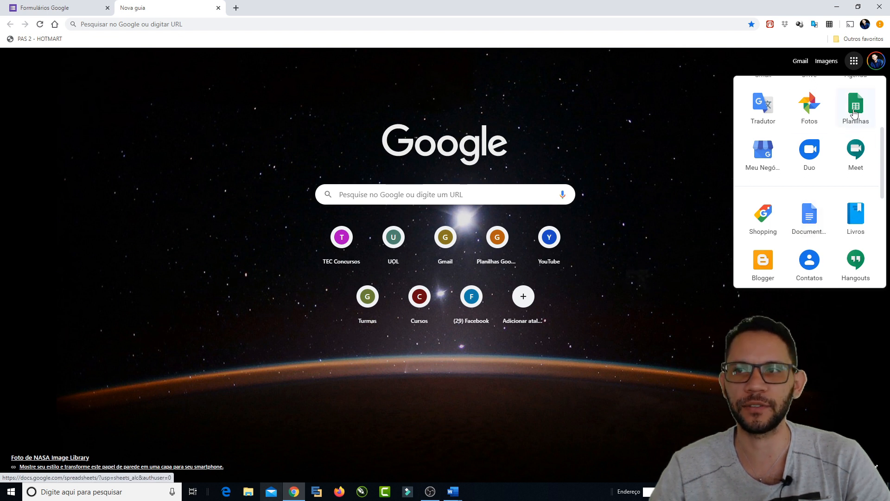
scroll(831, 80, up, 3)
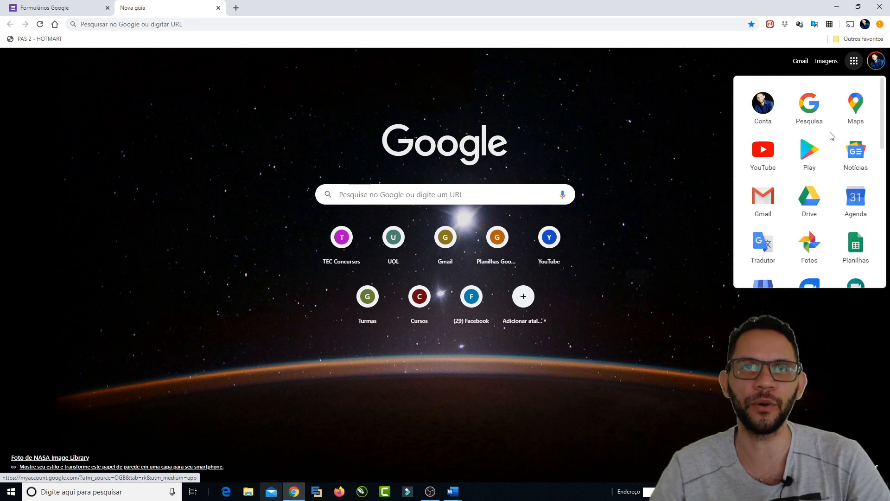
scroll(830, 136, down, 1)
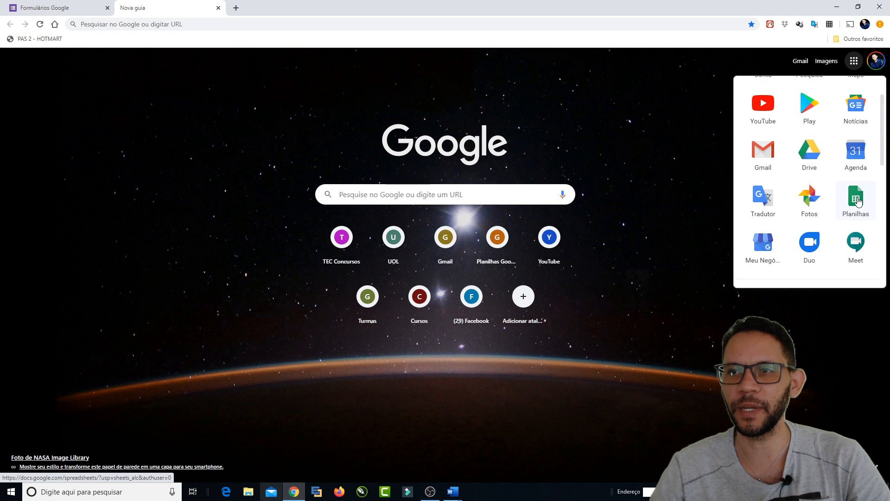
click(857, 200)
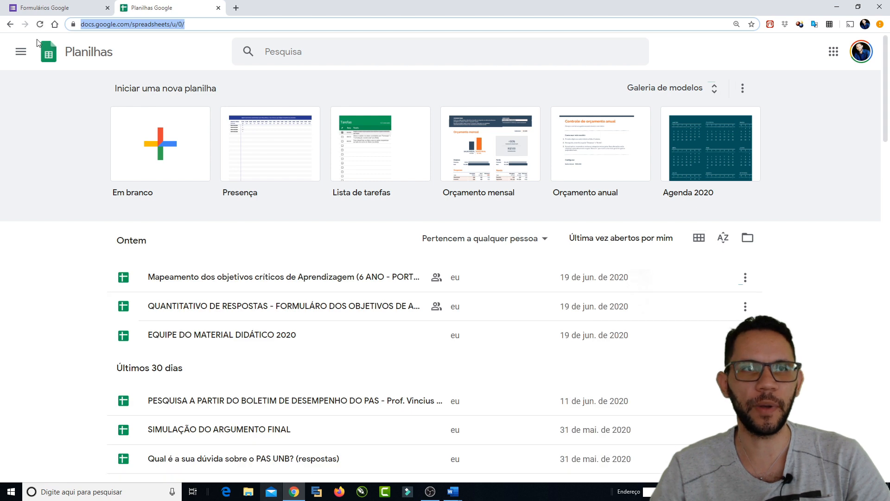
Step: Go from the Planilhas home page to the Formulários home page in the same tab
click(21, 54)
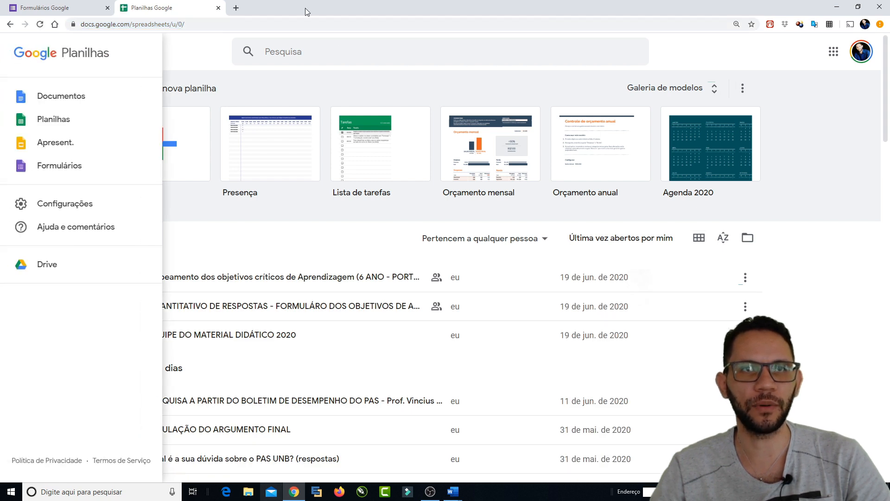
click(185, 55)
click(21, 53)
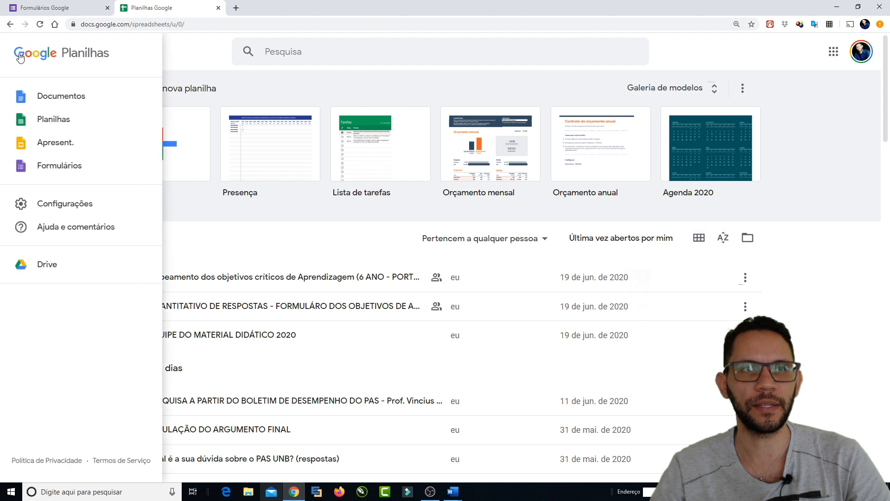
click(51, 166)
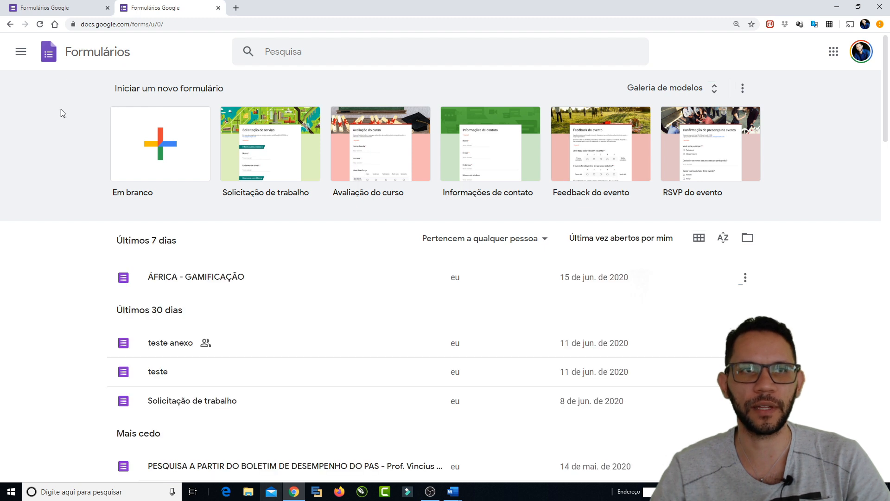
Step: Close the duplicate Formulários tab and create a new blank form
click(108, 8)
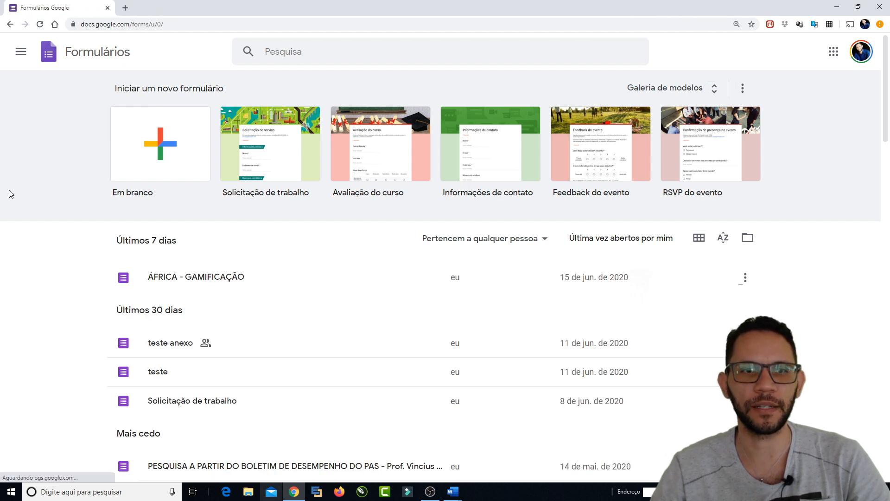
click(160, 142)
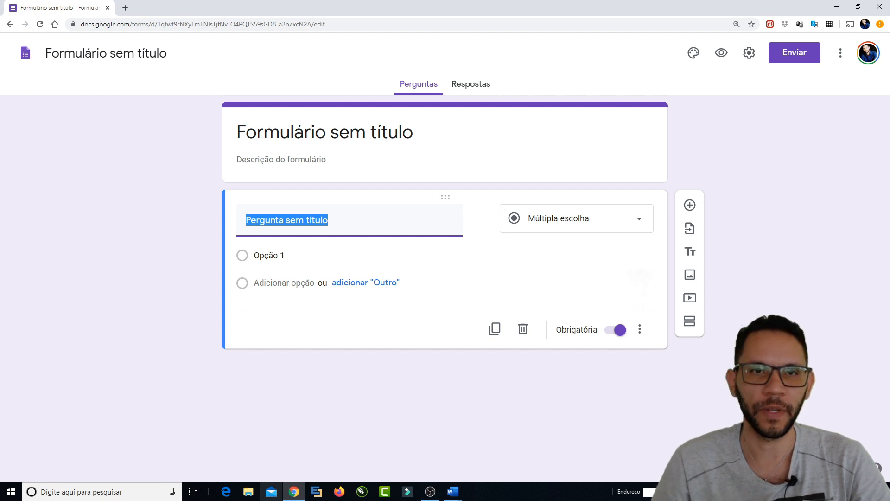
Step: Title the form "MISSÃO WAKANDA" in its header
click(270, 132)
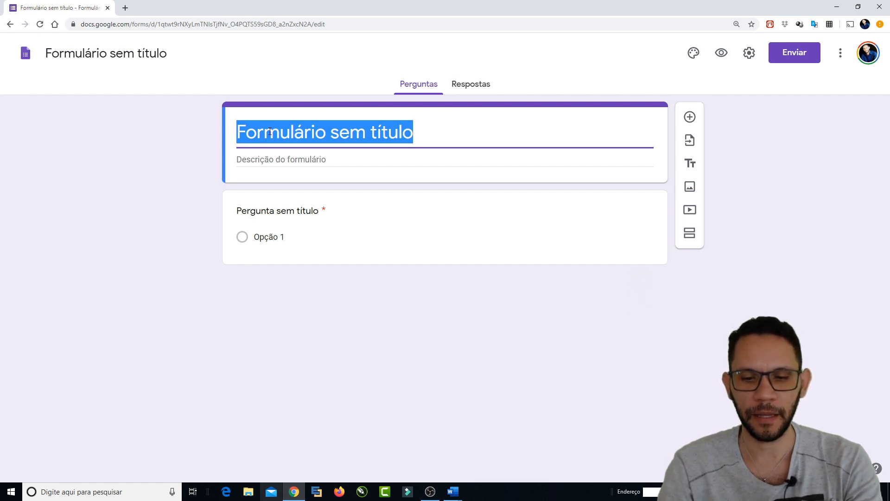
text(MISSÃO)
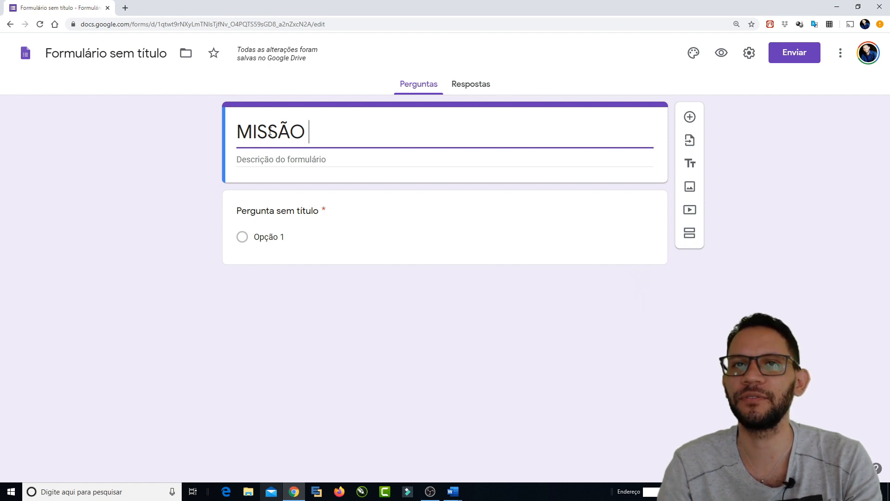
text(WAKANDA)
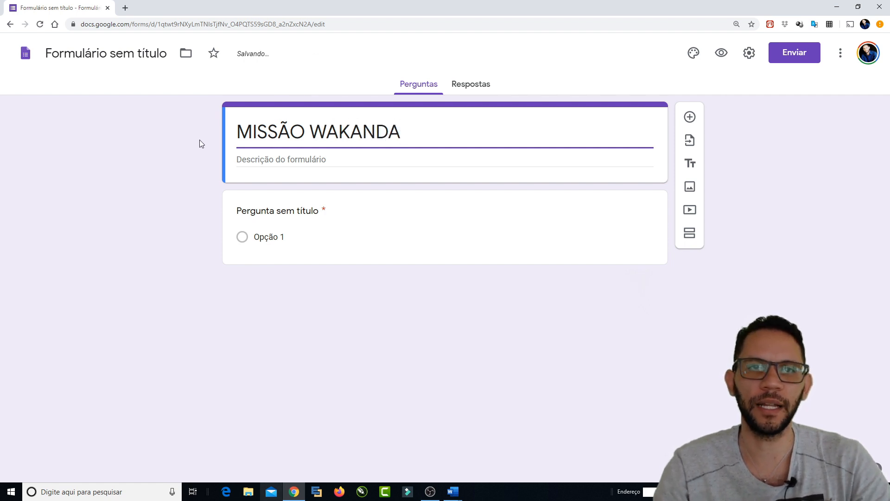
click(149, 149)
Step: Give the form file the same name as the form title, MISSÃO WAKANDA
triple_click(359, 135)
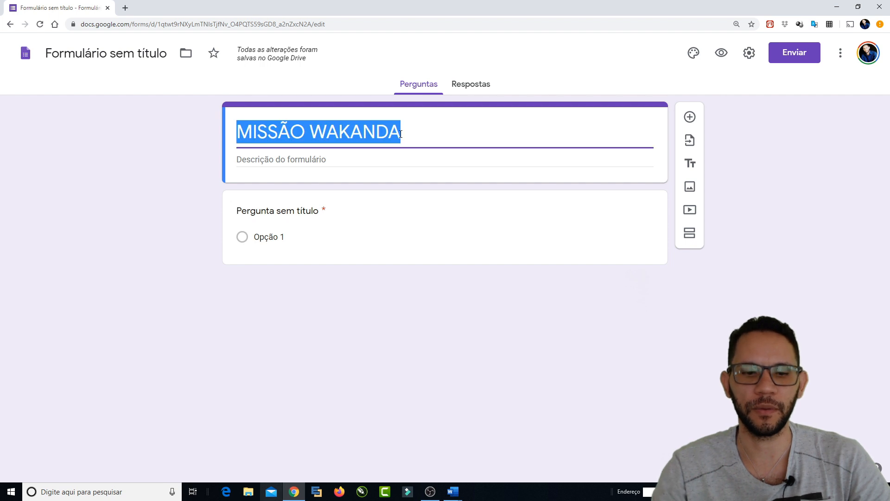
click(131, 52)
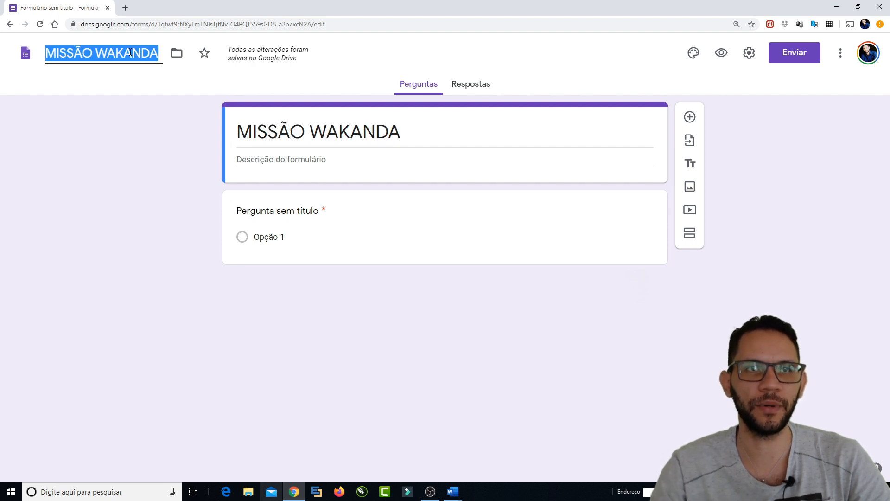
click(150, 155)
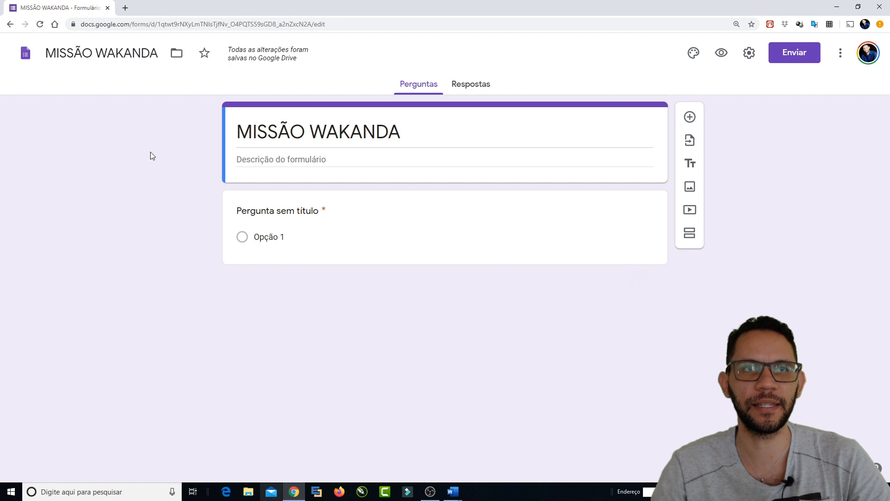
triple_click(422, 136)
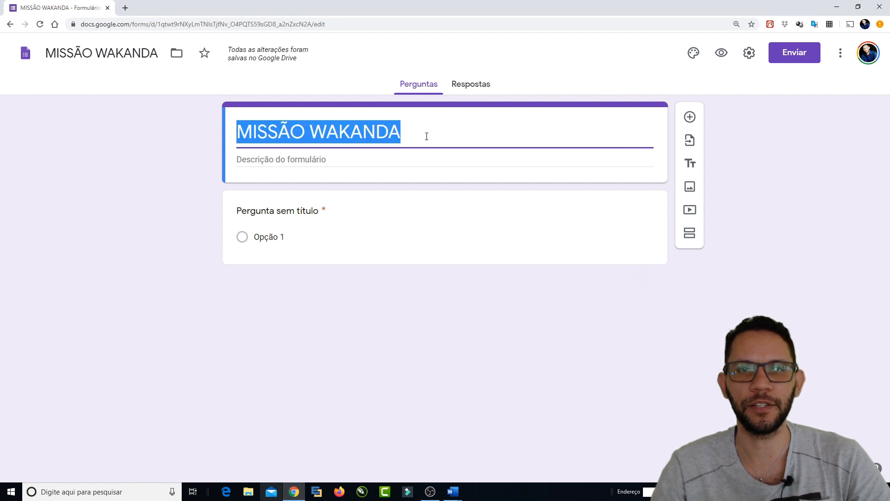
click(135, 114)
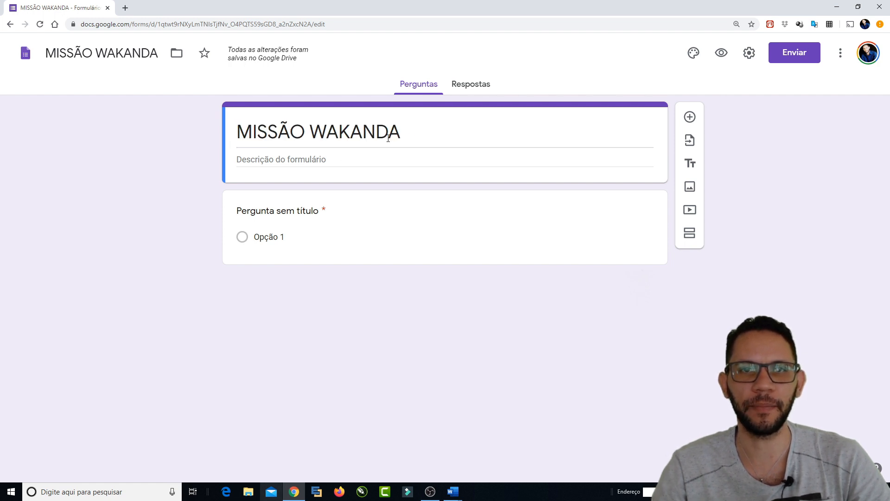
triple_click(237, 139)
click(109, 56)
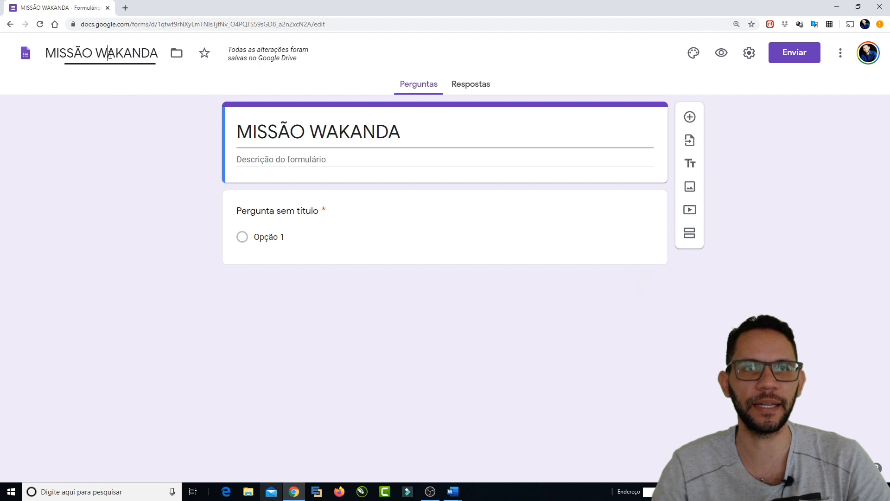
click(134, 132)
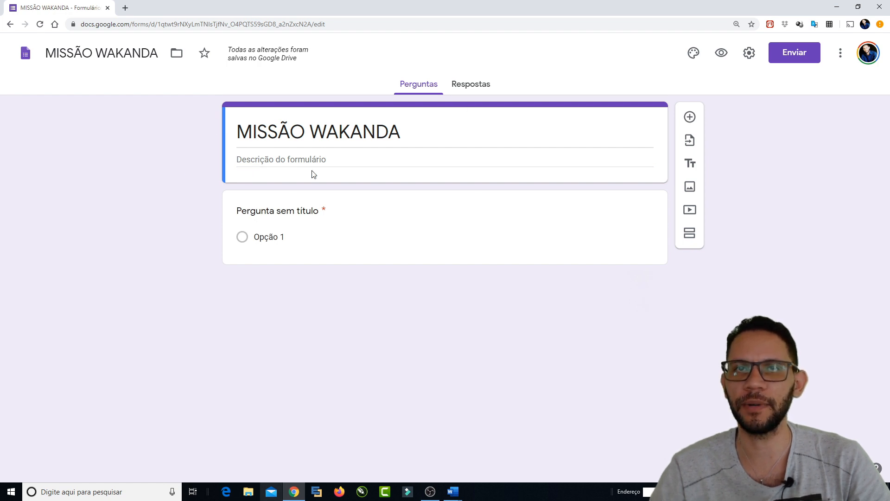
Step: Fill the form description with six lines of placeholder text, from "FKLDFKLDKKLDFLKKFLD" to "FFLKDLFKLDKFKLKDDK", with blank lines separating some of them
click(301, 161)
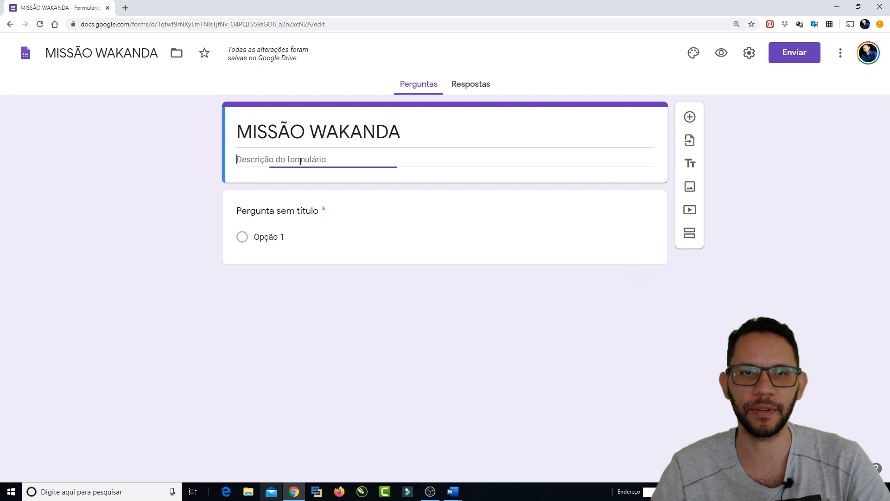
click(205, 148)
click(274, 162)
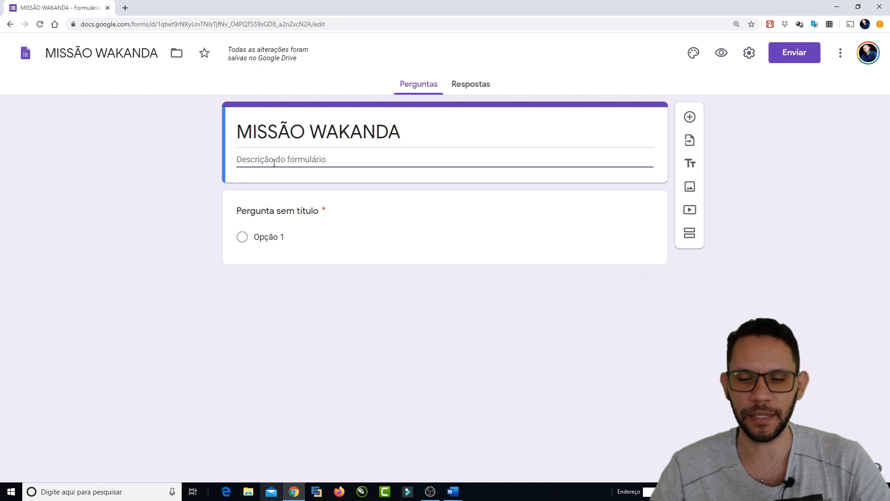
text(FKLDFKLDKKLDFLKKFLD)
key(Return)
text(FDDFLDKFLKDKFLKDK)
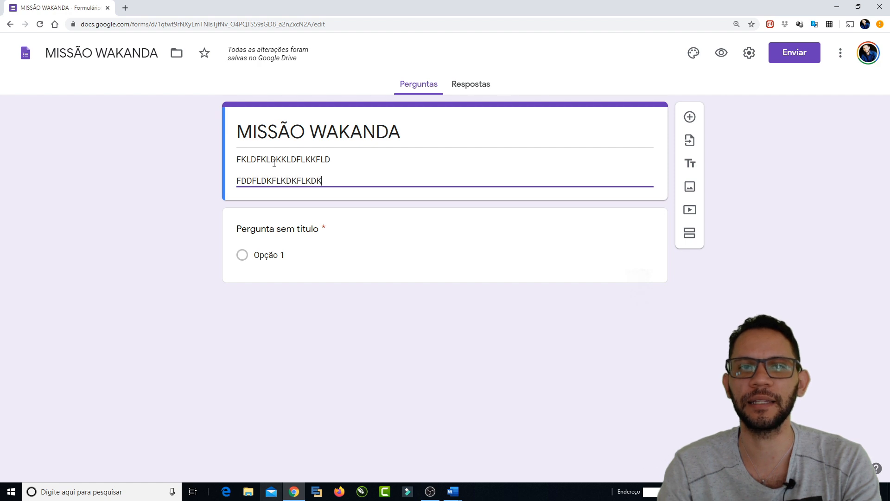
key(Return)
text(LFDLFKDLFFDKLFKKLD)
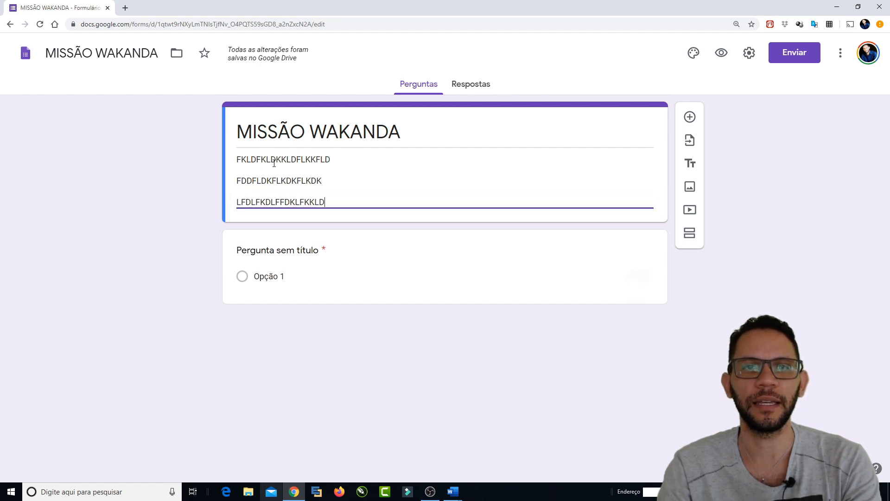
key(Return)
text(DLDKLFKLFKLKDLFKK)
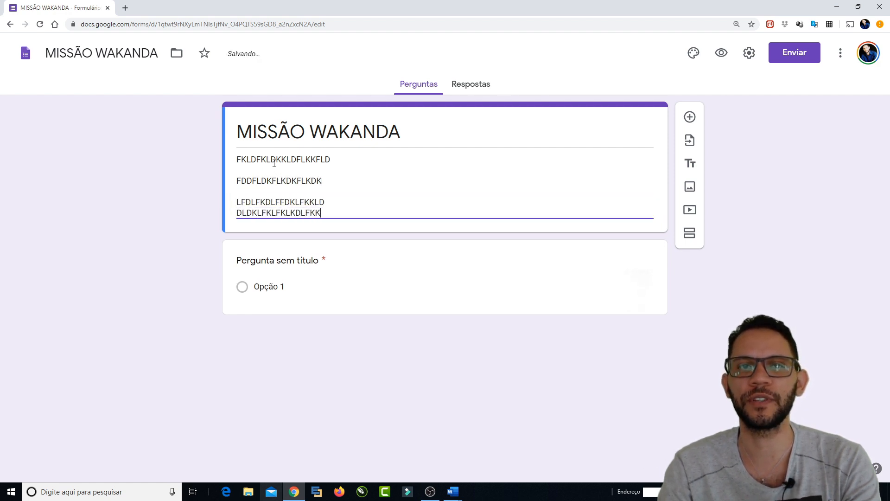
key(Return)
key(Return)
text(DFLKDFLKDLFKDKFLKDKL)
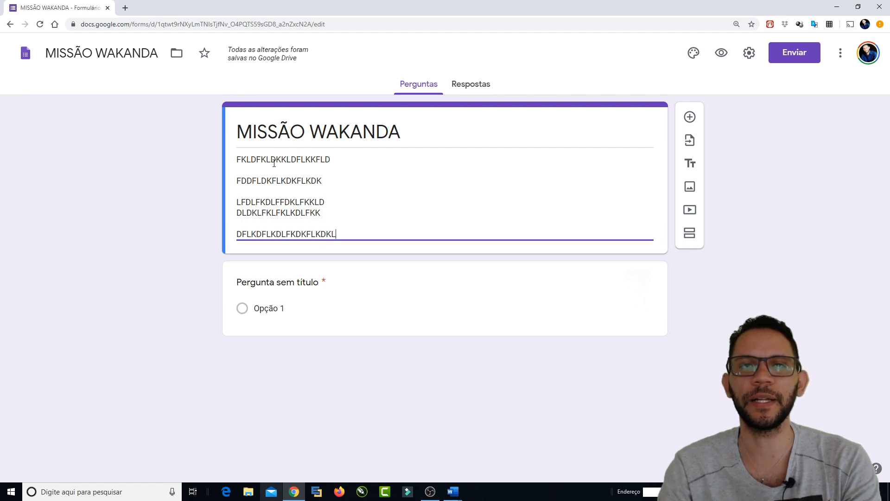
key(Return)
text(FFLKDLFKLDKFKLKDDK)
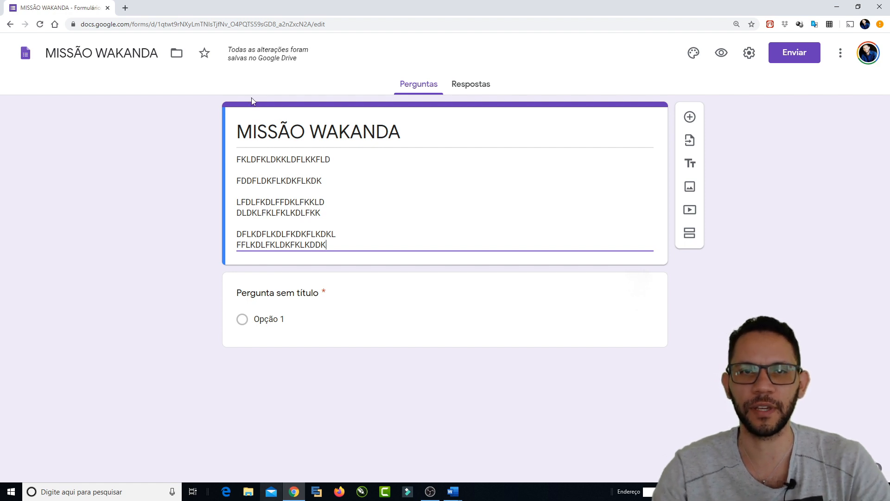
click(188, 149)
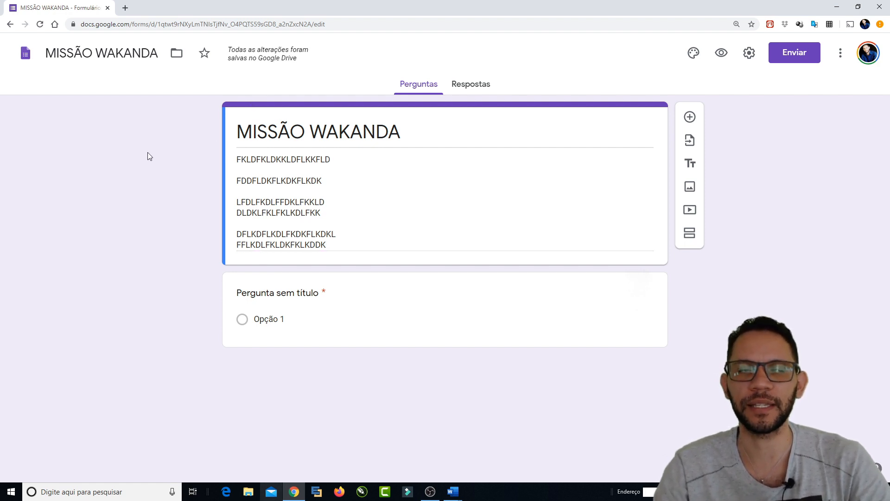
click(354, 192)
click(269, 169)
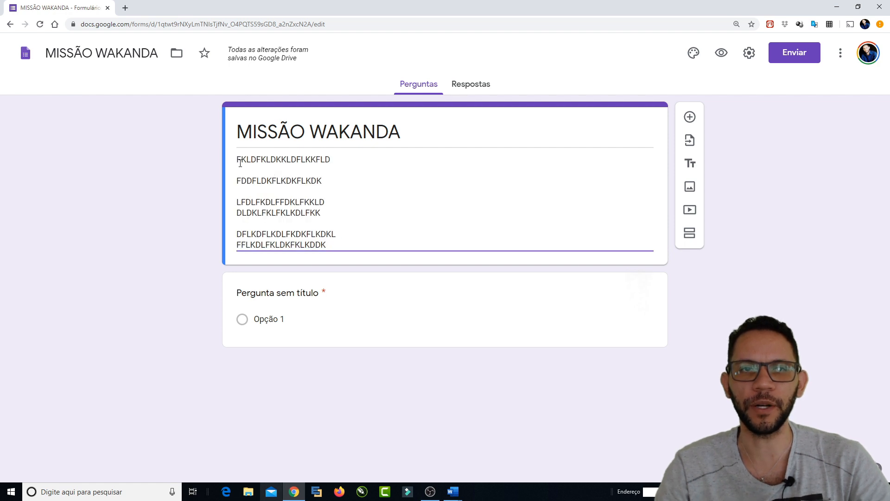
drag(237, 159, 345, 244)
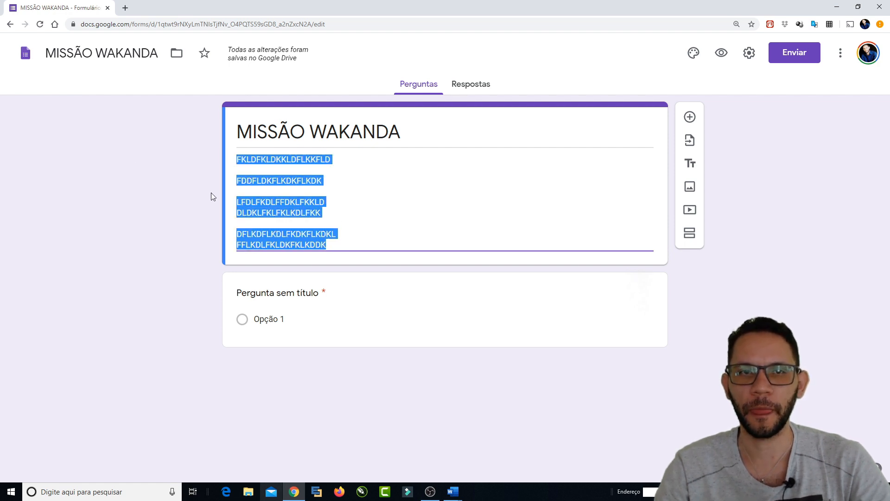
click(136, 162)
click(264, 202)
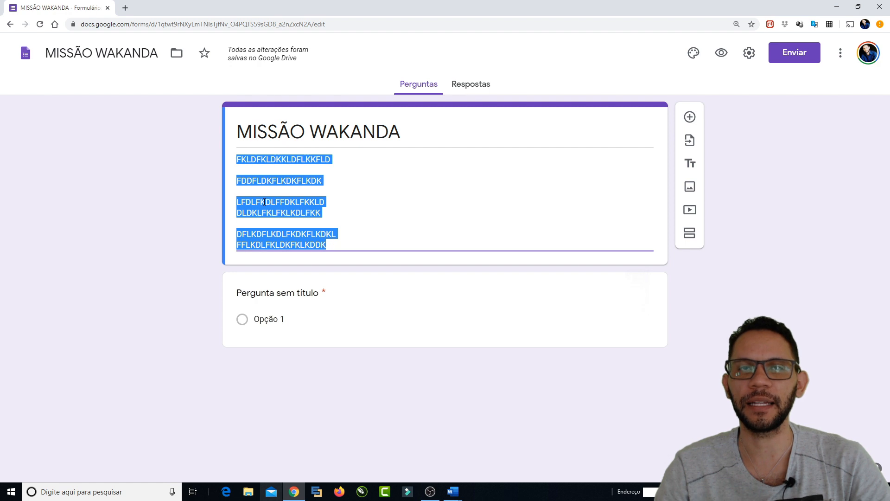
click(148, 164)
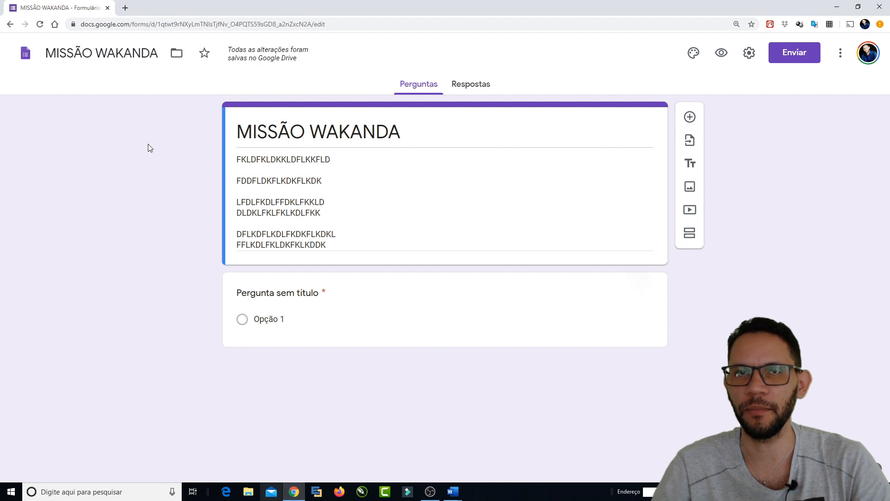
click(269, 172)
click(269, 172)
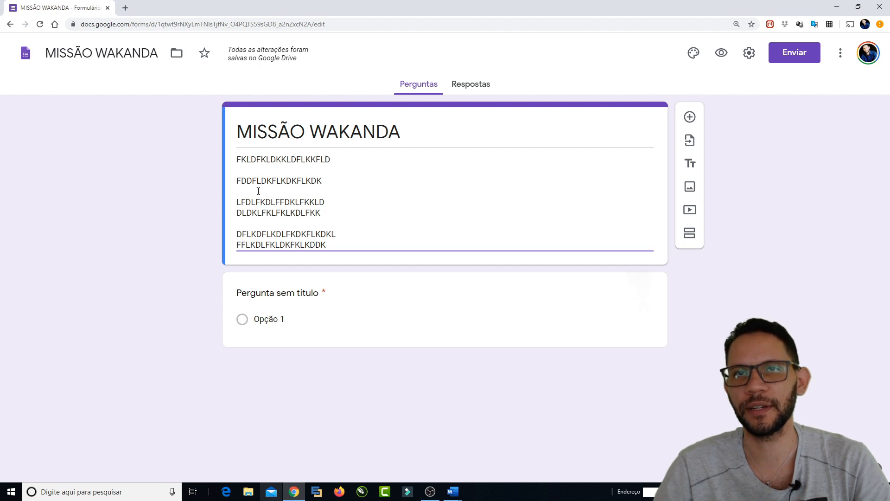
click(183, 167)
click(237, 161)
click(237, 161)
drag(237, 161, 353, 244)
click(263, 161)
drag(238, 160, 340, 239)
click(121, 168)
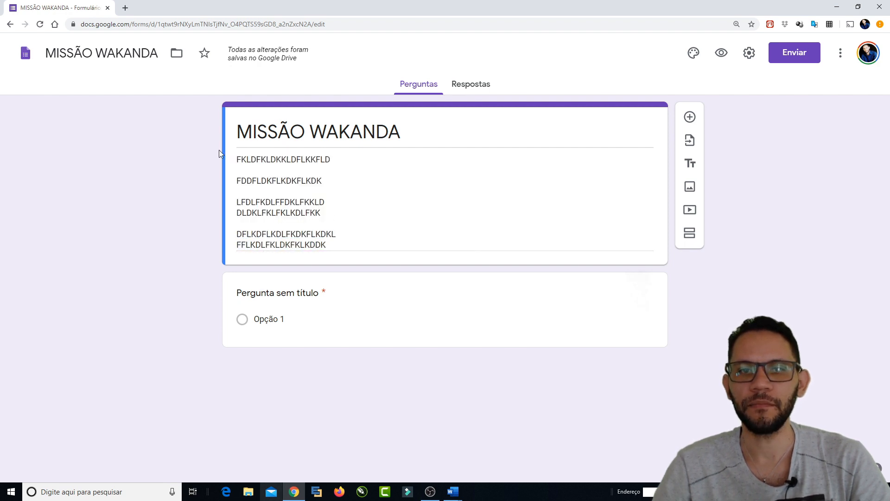
Step: Title the first question "NOME COMPLETO" and set its answer type to Resposta curta
click(286, 294)
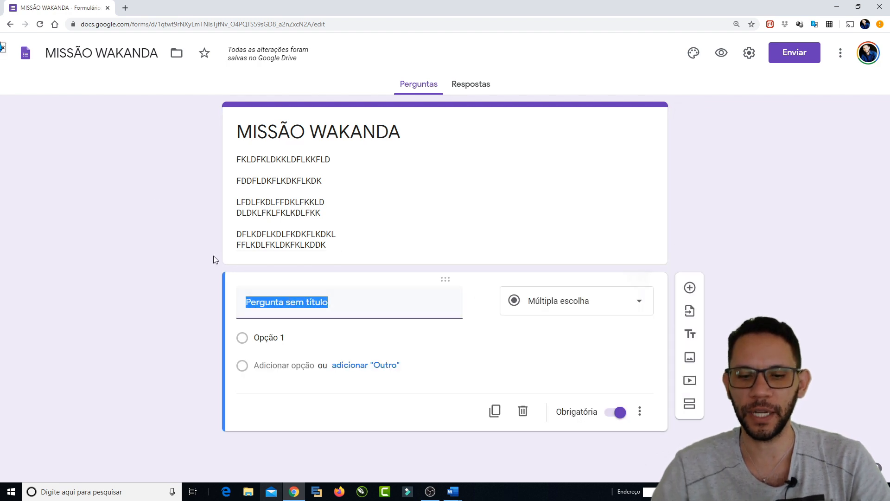
text(NOME )
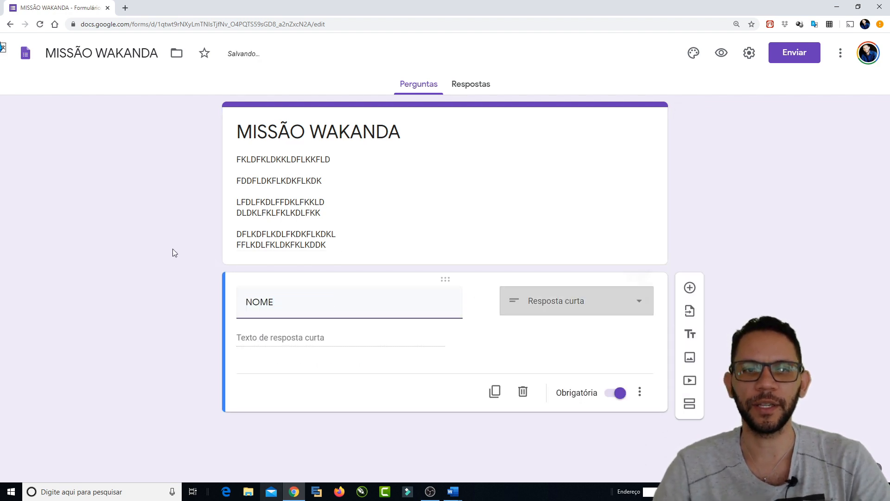
text(COMPLETO)
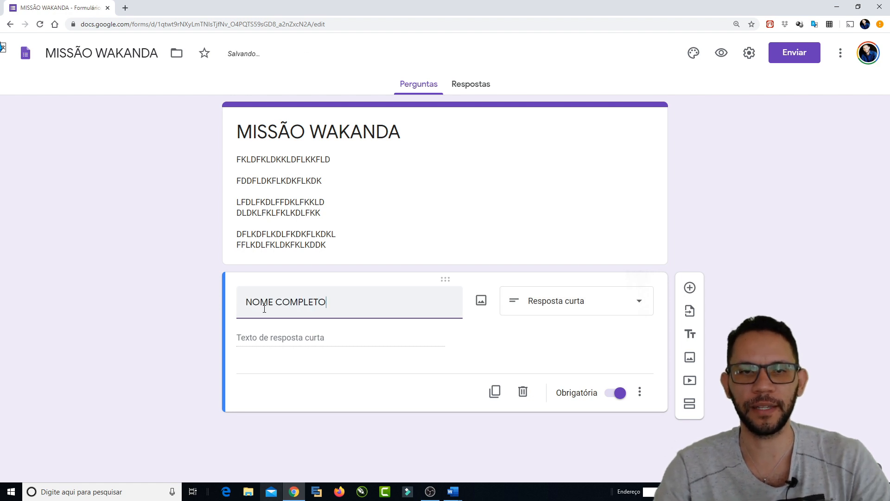
click(172, 270)
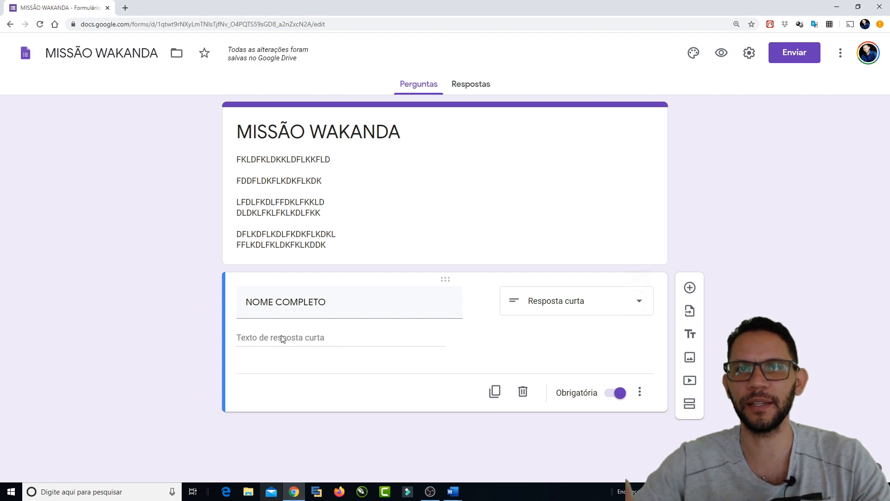
click(617, 310)
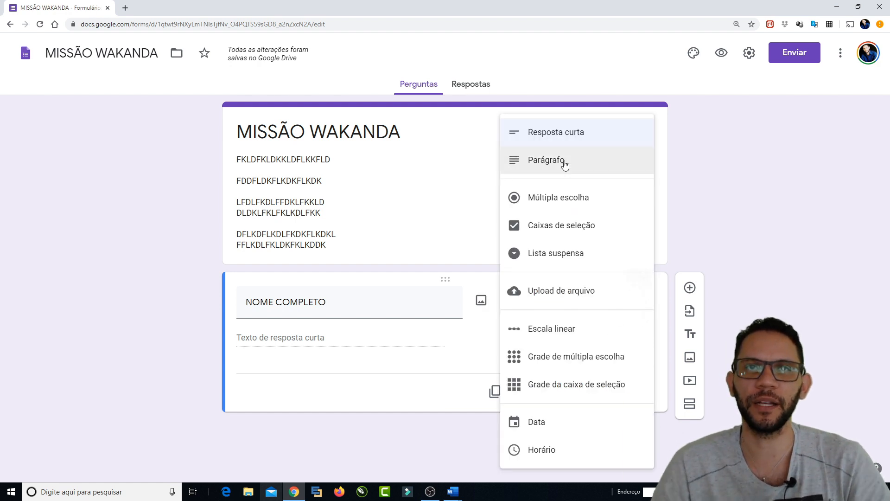
click(575, 132)
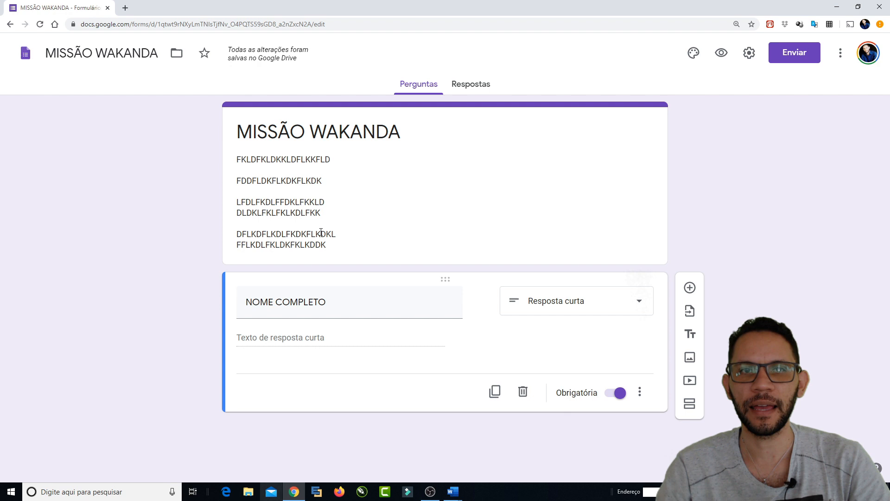
click(250, 135)
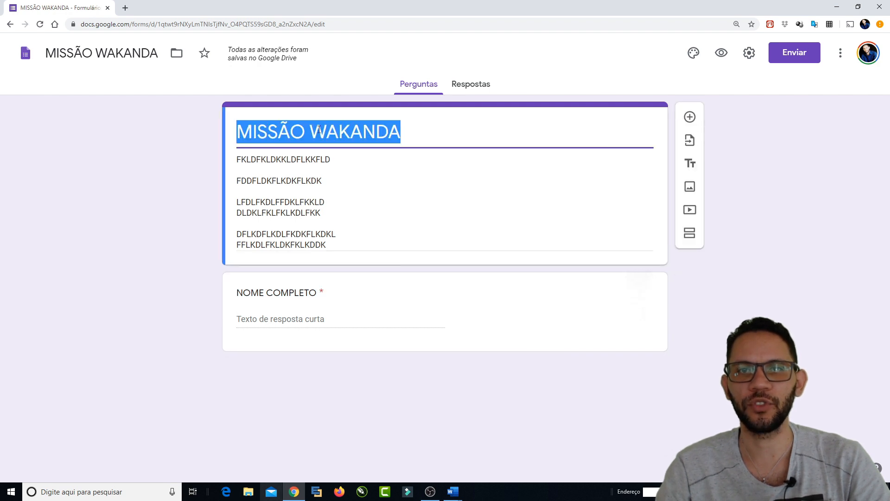
click(239, 166)
click(238, 159)
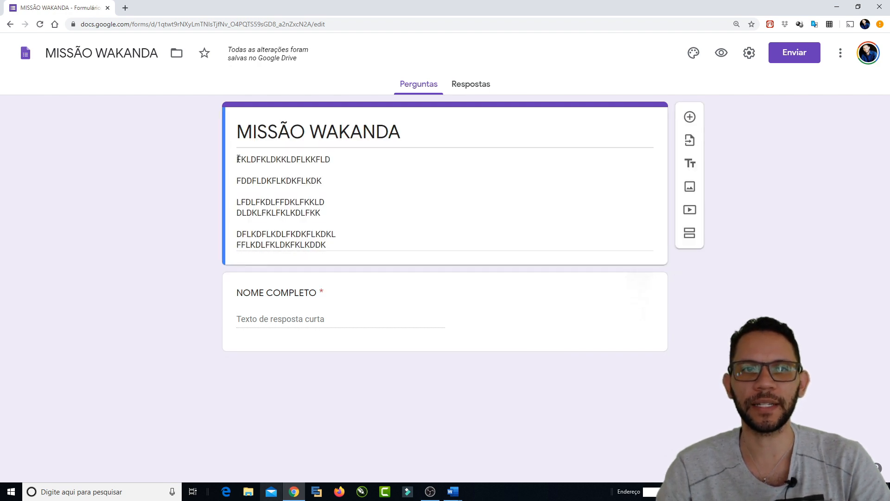
drag(238, 160, 353, 241)
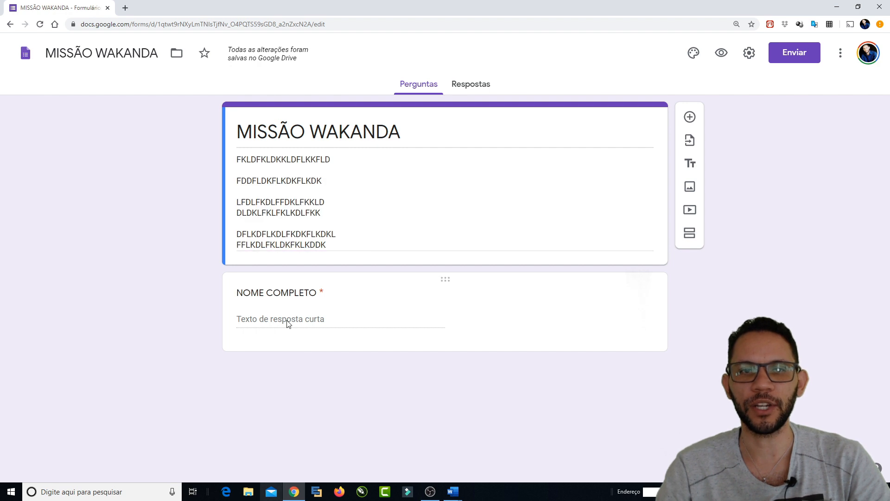
click(288, 320)
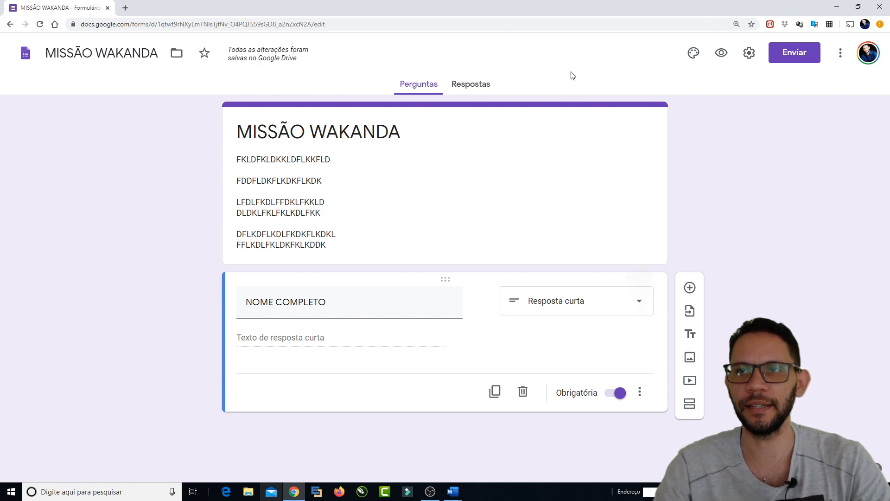
Step: Preview the form as respondents see it, check the NOME COMPLETO answer field, and return to the editor
click(721, 53)
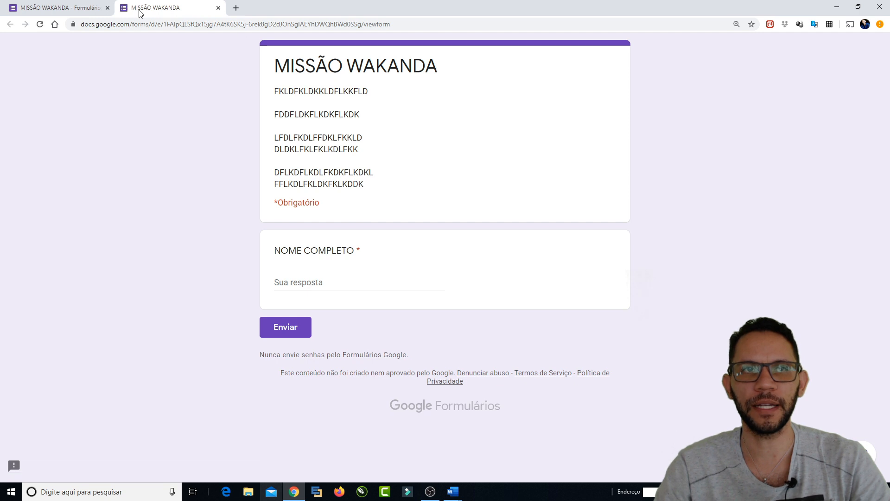
click(93, 6)
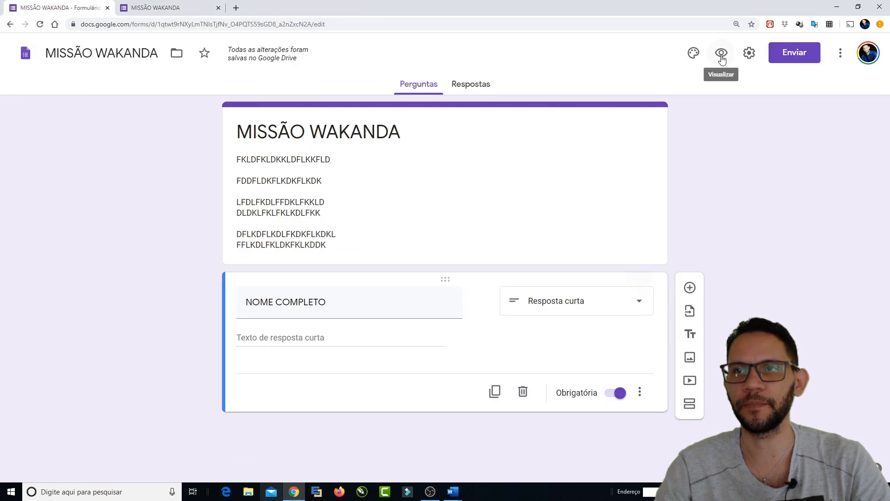
click(187, 9)
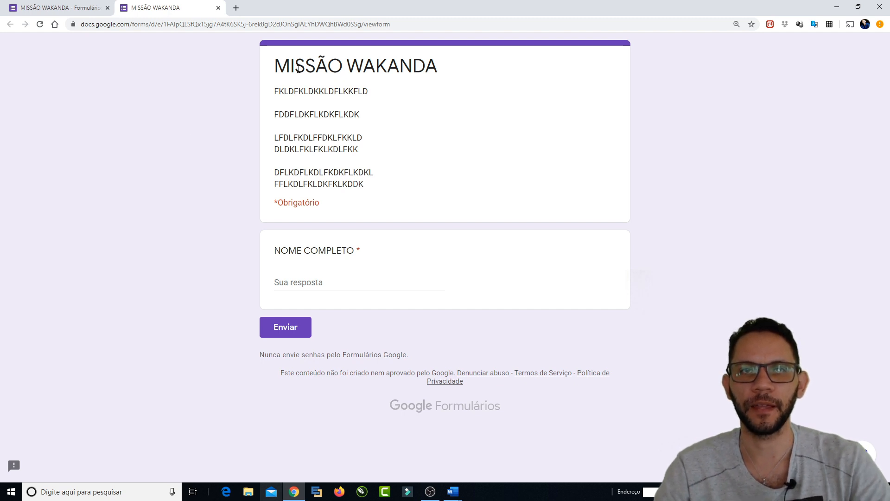
click(307, 285)
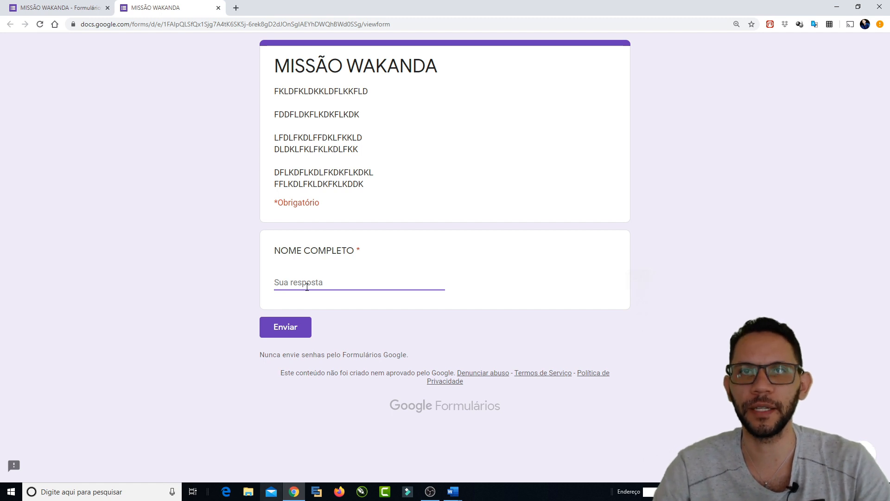
click(77, 14)
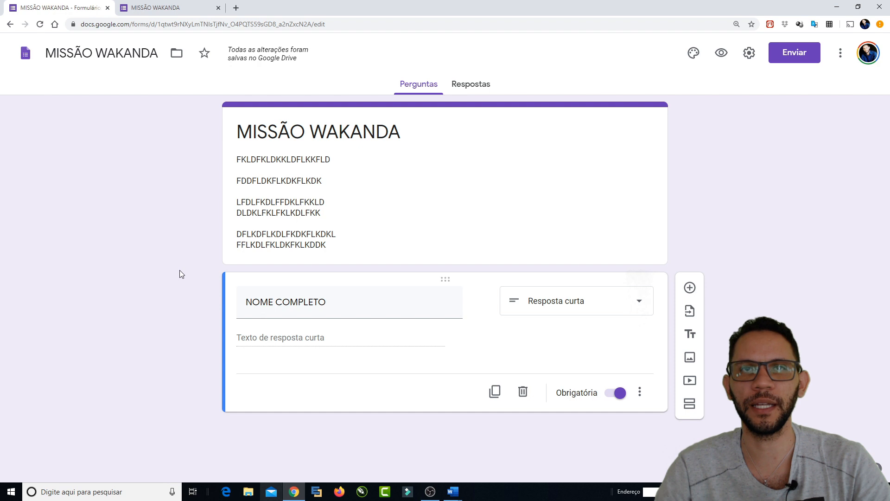
Step: Compare the NOME COMPLETO question in the editor with how it appears in the form preview
triple_click(323, 304)
click(334, 306)
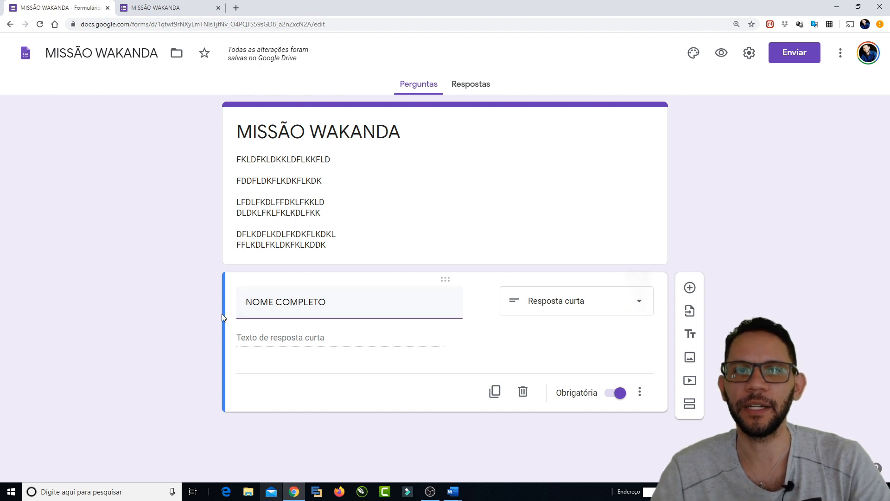
click(173, 254)
click(387, 308)
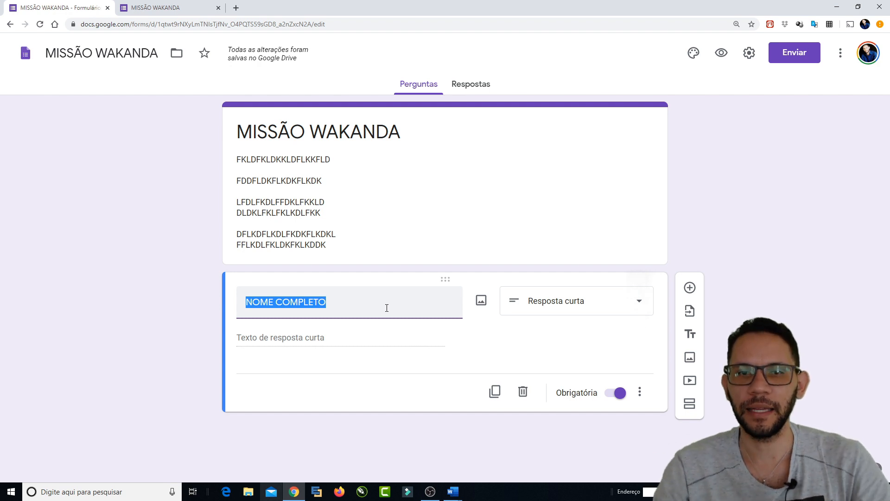
click(125, 8)
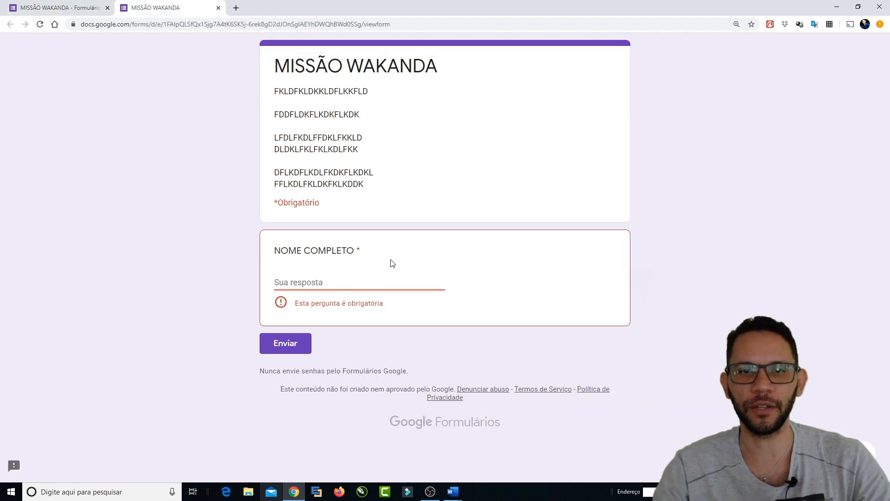
click(69, 8)
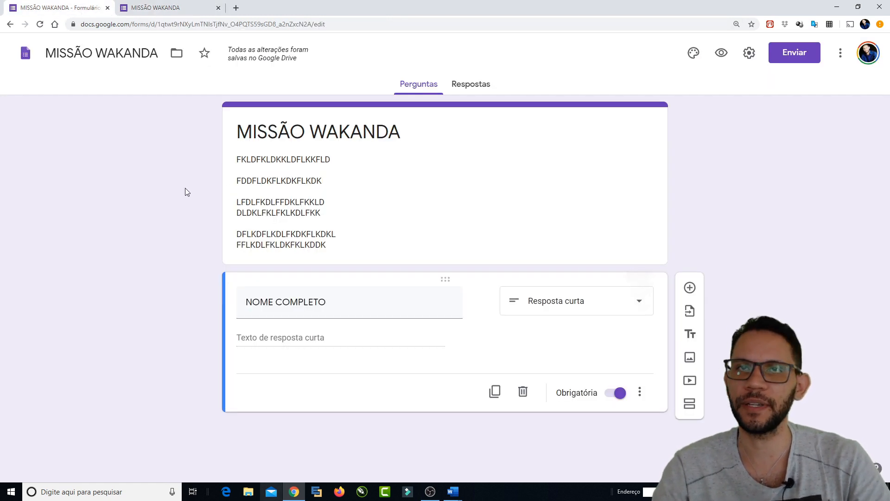
click(344, 309)
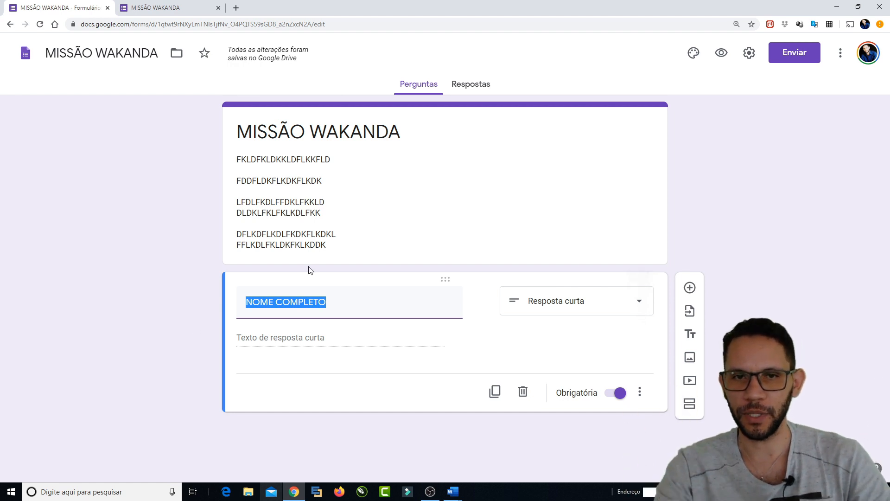
click(333, 305)
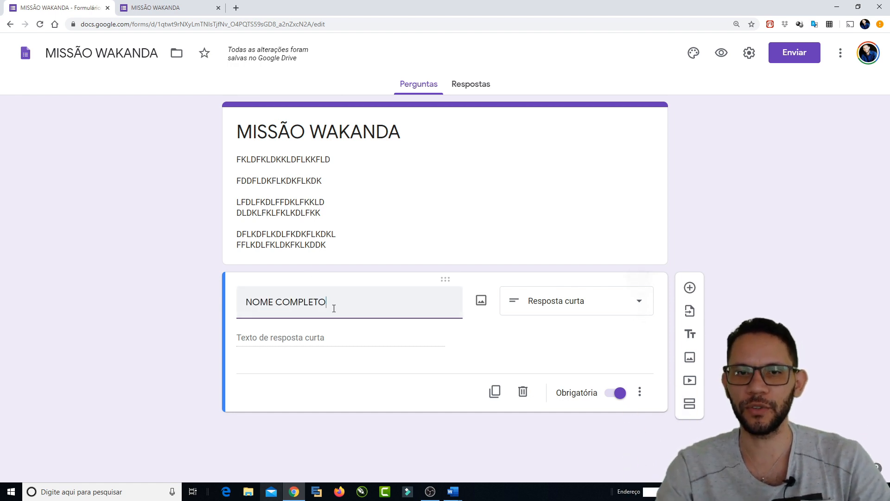
Step: Add a new section after the NOME COMPLETO question and title it "BEM VINDO AO JOGO"
click(690, 405)
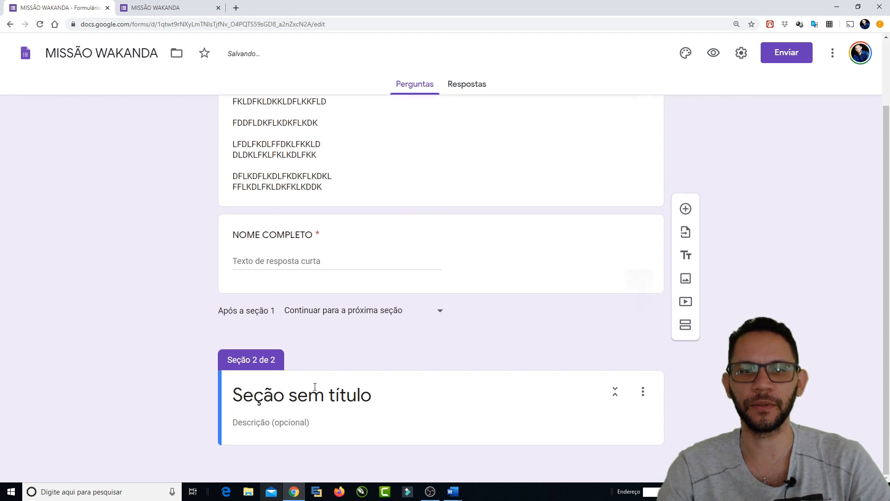
click(371, 414)
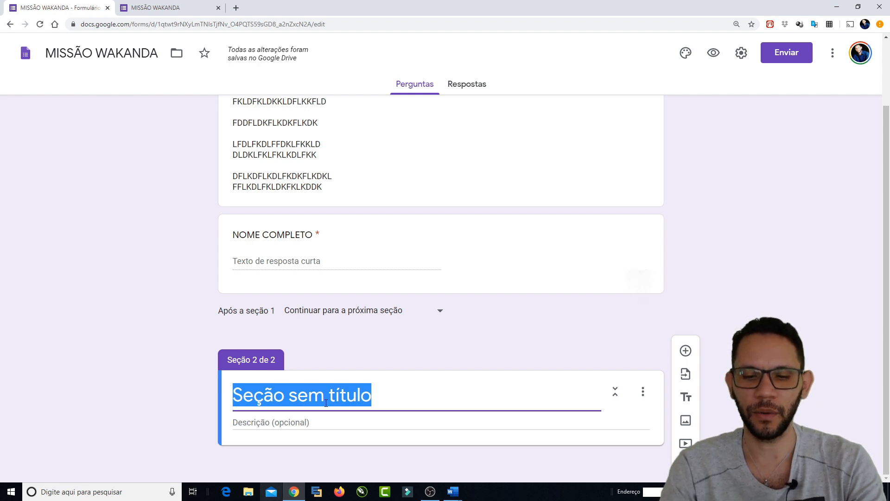
text(S)
key(BackSpace)
text(BEM )
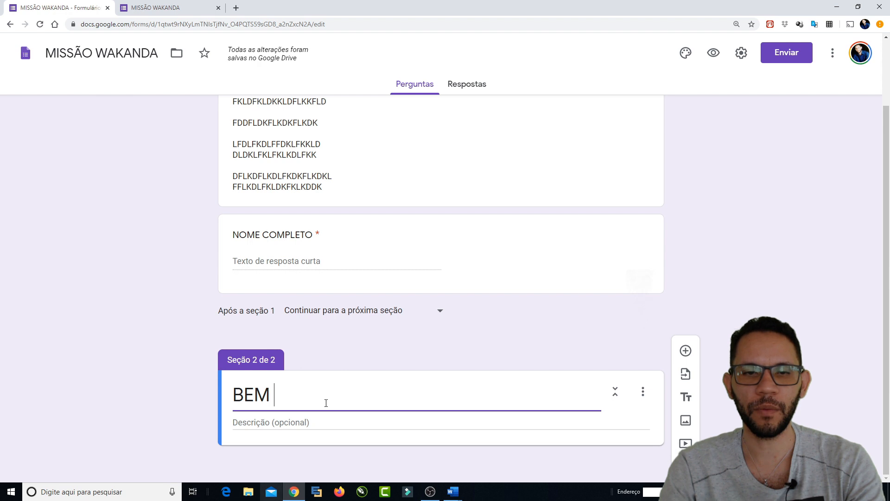
text(DIN)
key(BackSpace)
key(BackSpace)
text(VEND)
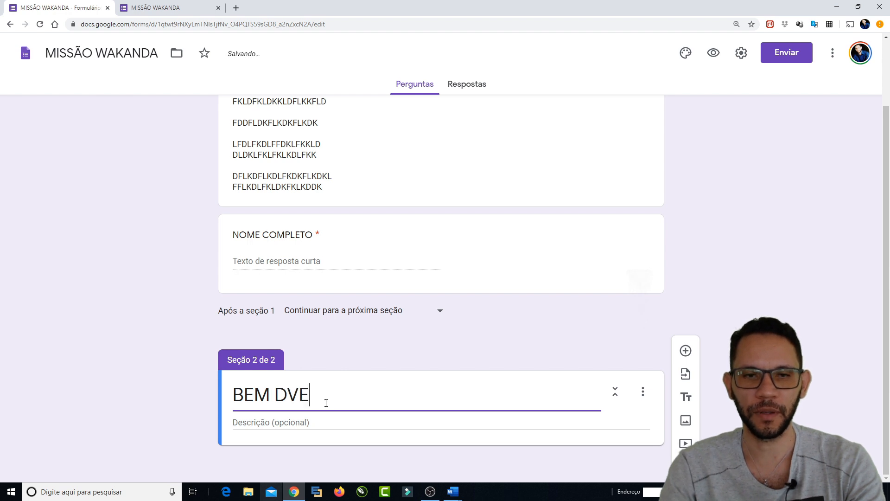
key(BackSpace)
key(BackSpace)
key(BackSpace)
key(BackSpace)
key(BackSpace)
text(VENDO A)
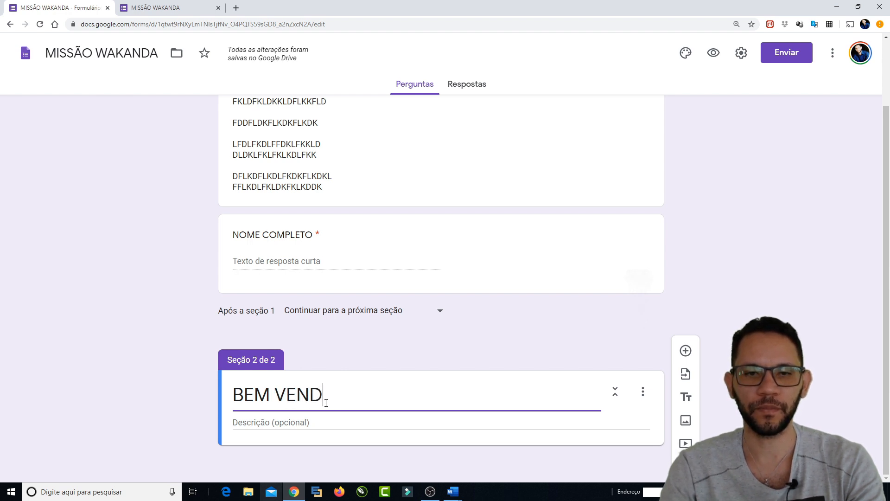
key(BackSpace)
key(BackSpace)
key(BackSpace)
key(BackSpace)
key(BackSpace)
key(BackSpace)
text(INDO)
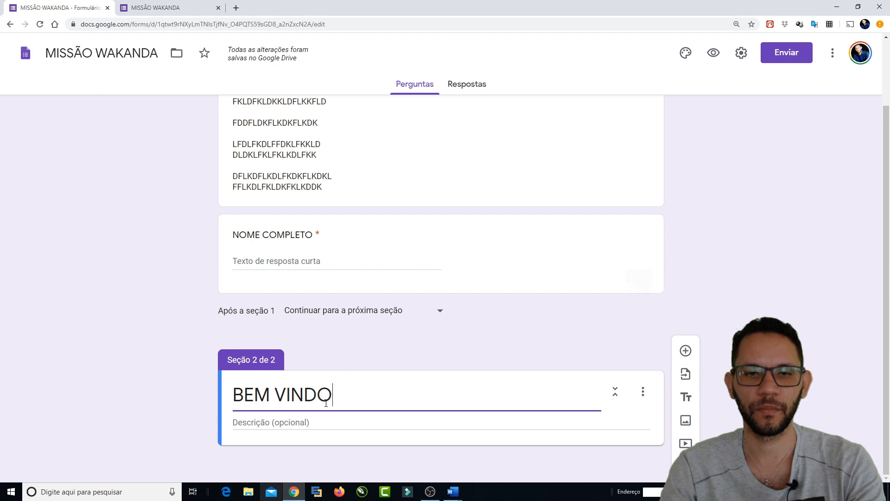
text( AO JOGO)
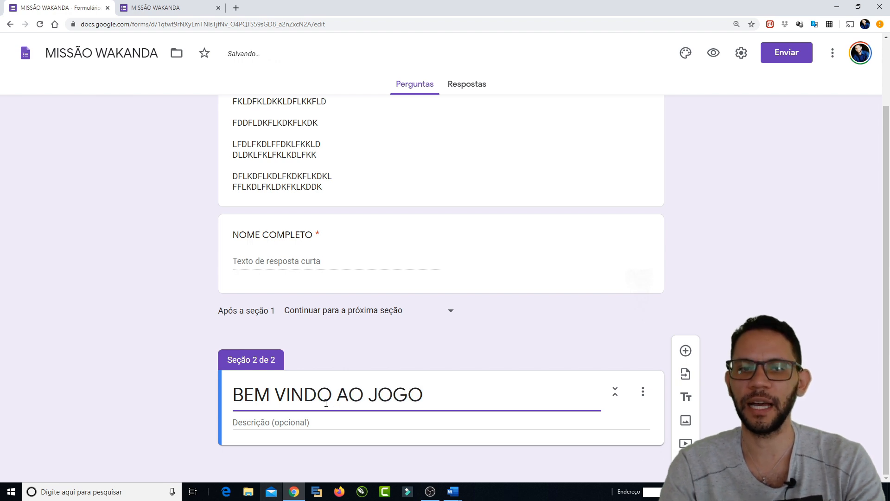
Step: Enter "KJKJJKJJJ" as the description of the "BEM VINDO AO JOGO" section
click(148, 304)
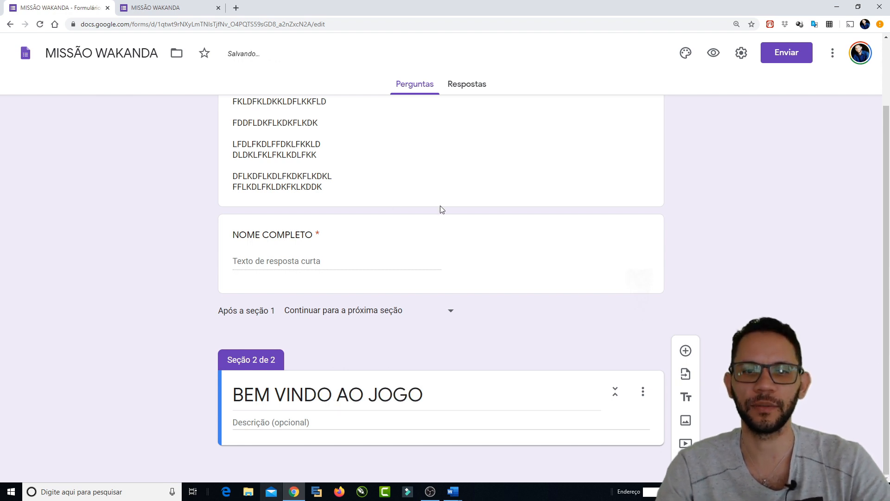
click(310, 423)
text(KJKJJKJJ)
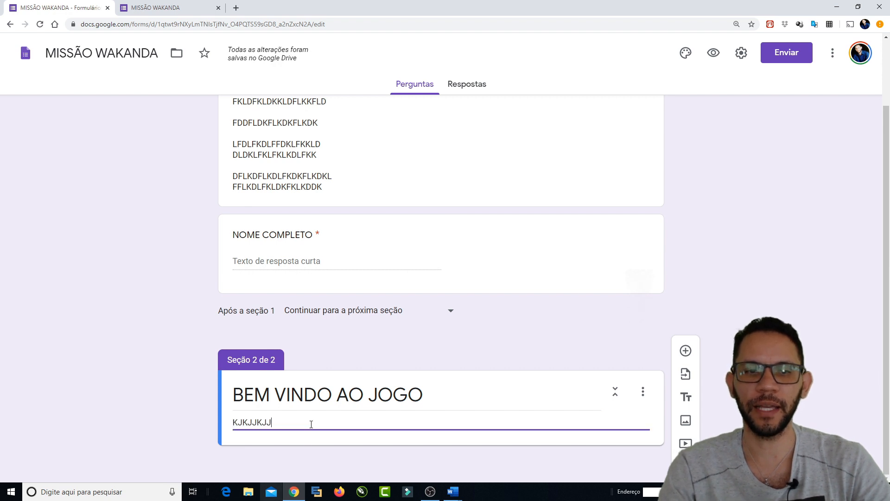
click(169, 378)
Step: Review the form's title, description and NOME COMPLETO question in section 1, and the title of section 2
scroll(169, 377, up, 2)
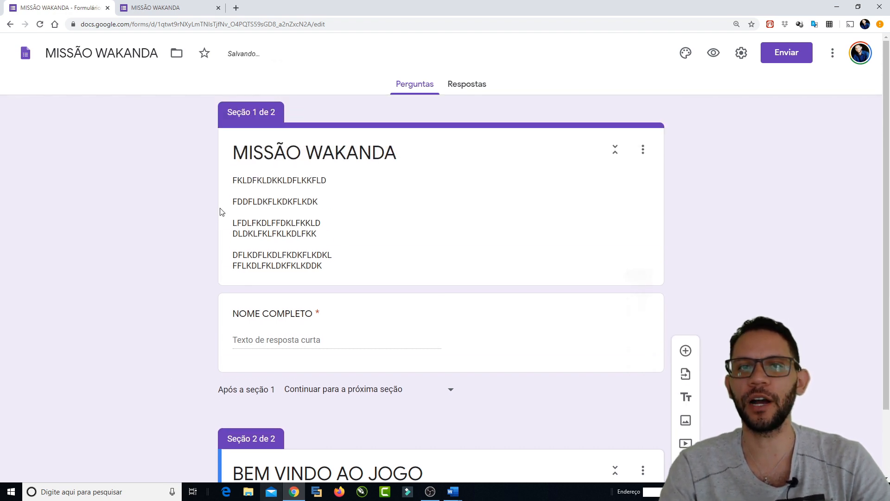
click(252, 154)
click(245, 154)
drag(236, 154, 426, 153)
click(360, 180)
click(232, 191)
click(237, 183)
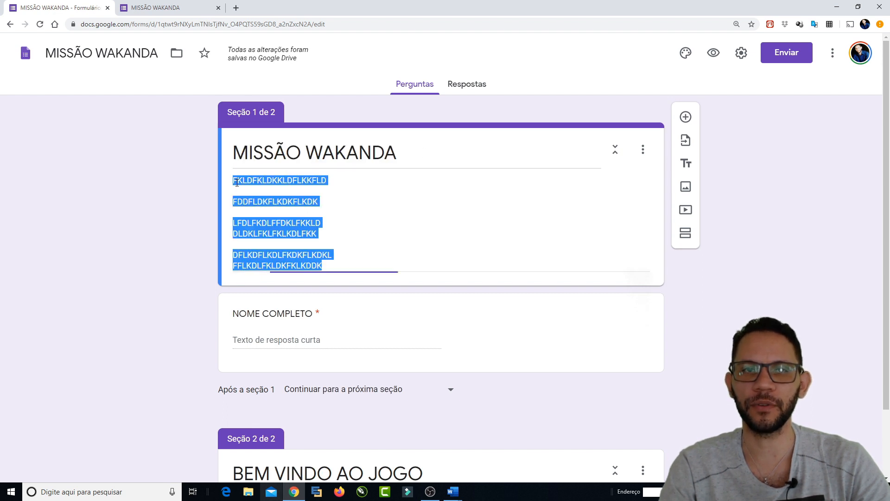
drag(236, 182, 328, 265)
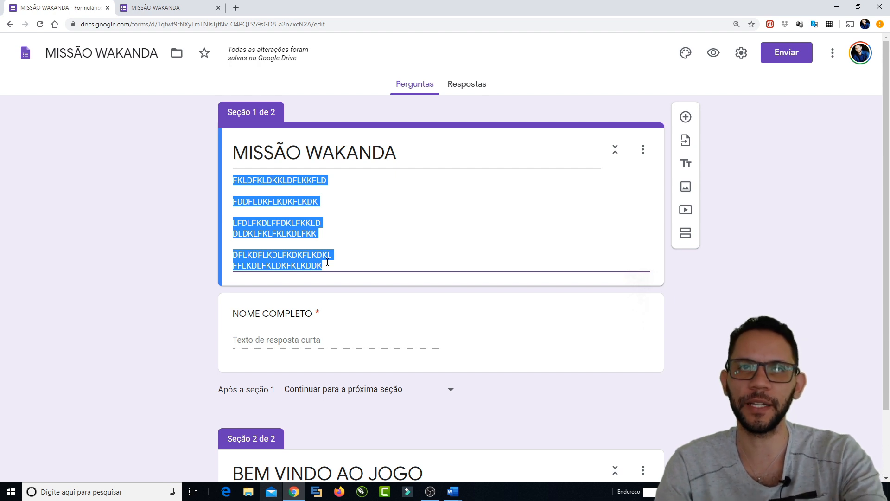
scroll(328, 262, down, 1)
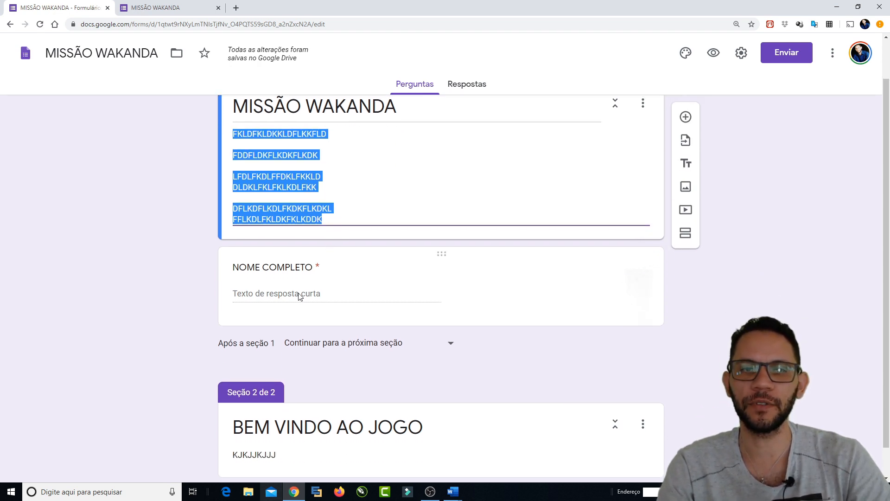
click(299, 294)
scroll(177, 266, down, 2)
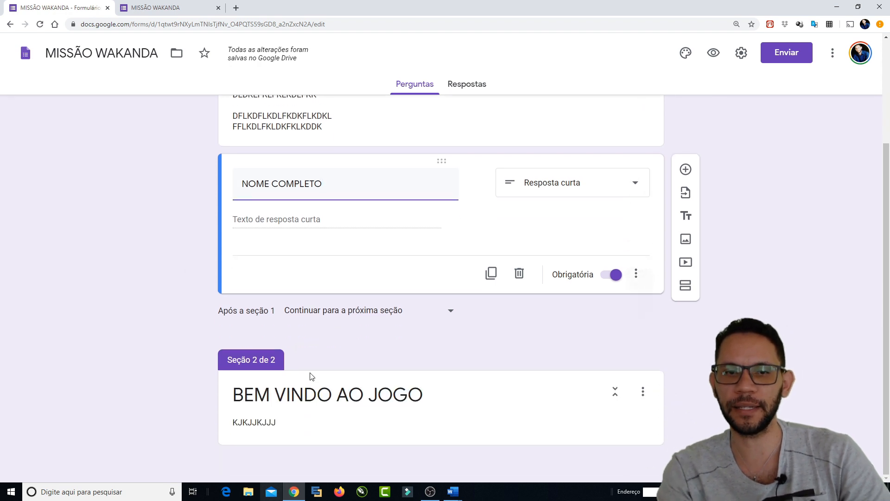
click(306, 393)
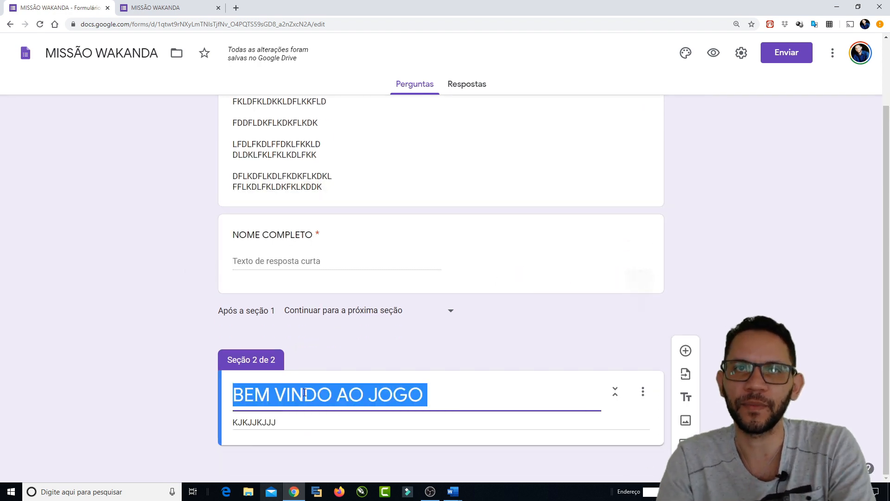
click(178, 373)
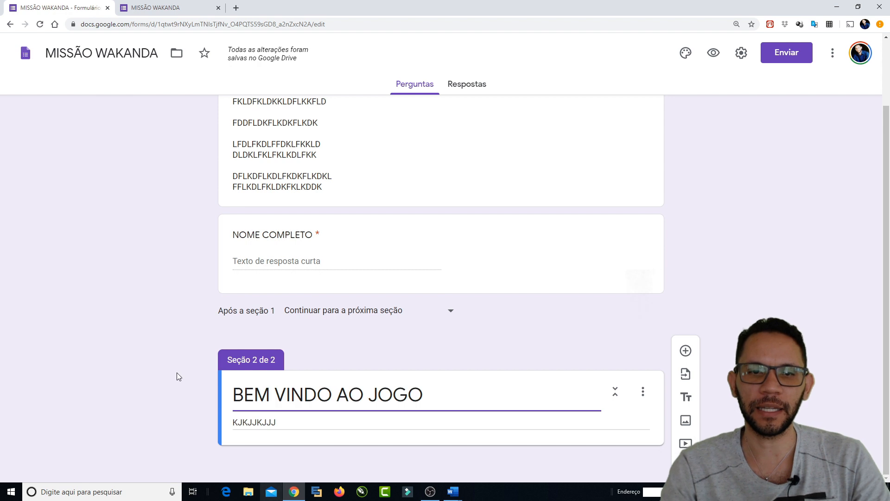
Step: Replace the section 2 description with three lines: "LKLKLLKKLKK", "LLKLLKLK" and "LKLLK"
double_click(293, 423)
text(LKLKLLKKLKK)
key(Return)
text(LLKLLKLK)
text(LKLLK)
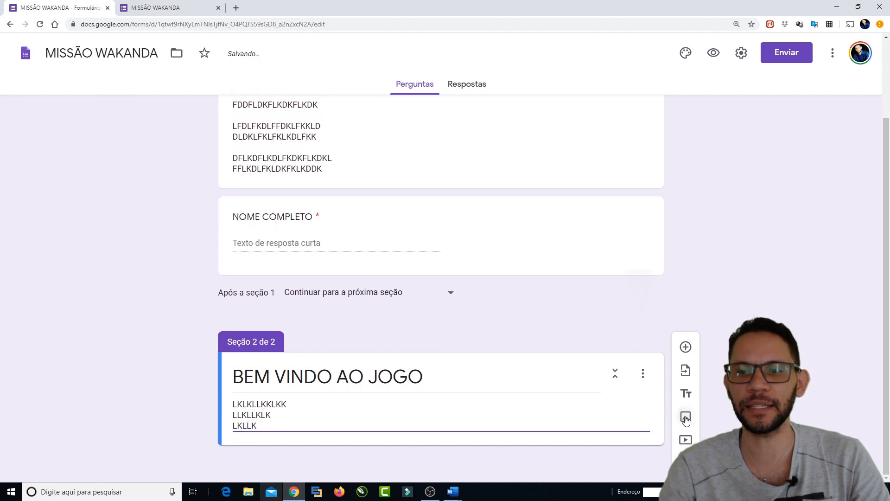
Step: Insert the colourful board-game picture with animals into section 2, using a Google image search for "JOGO"
click(686, 417)
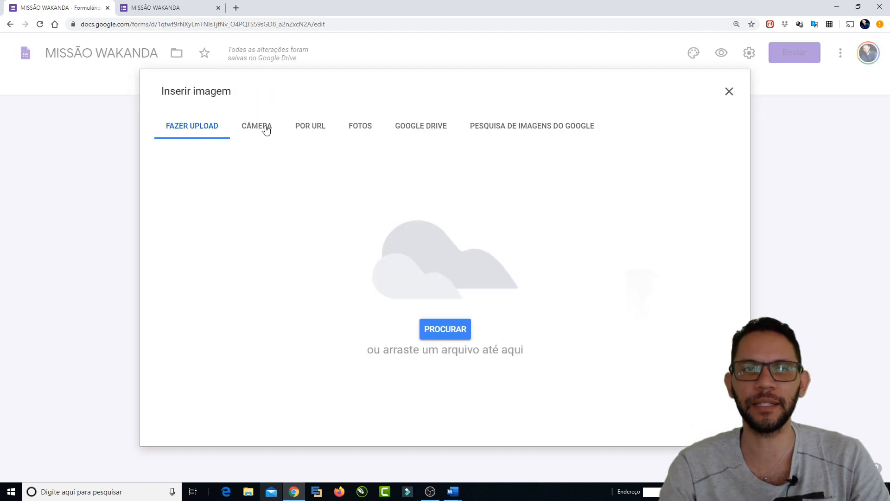
click(359, 127)
click(443, 129)
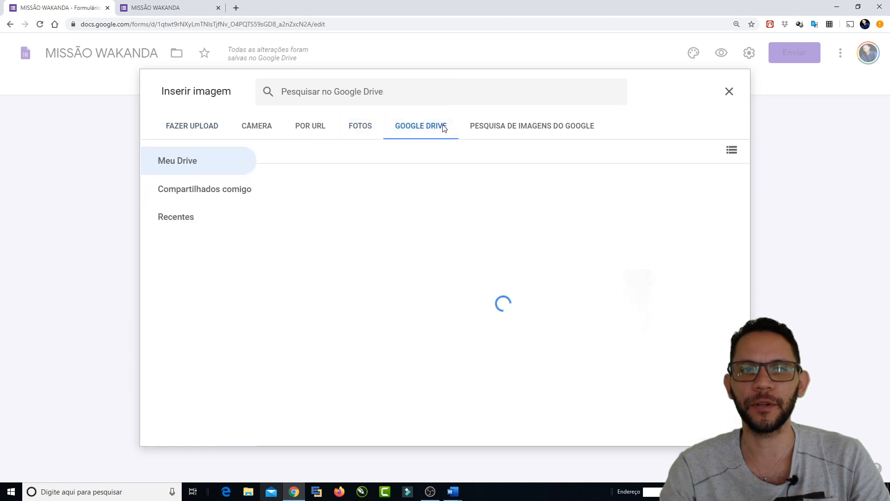
click(495, 129)
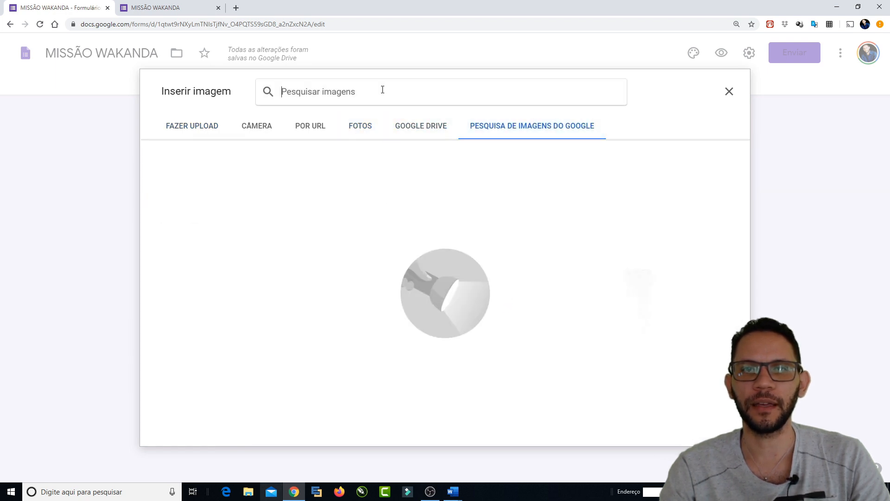
text(JOGO)
key(Return)
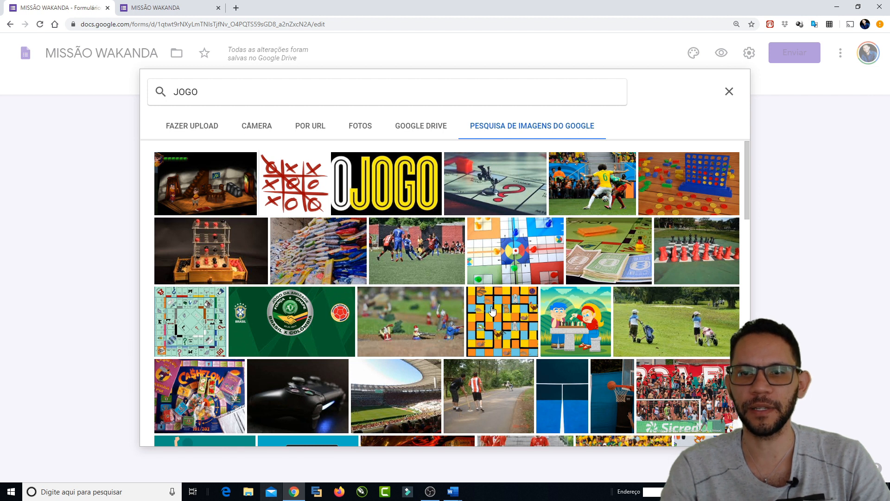
click(494, 312)
click(715, 433)
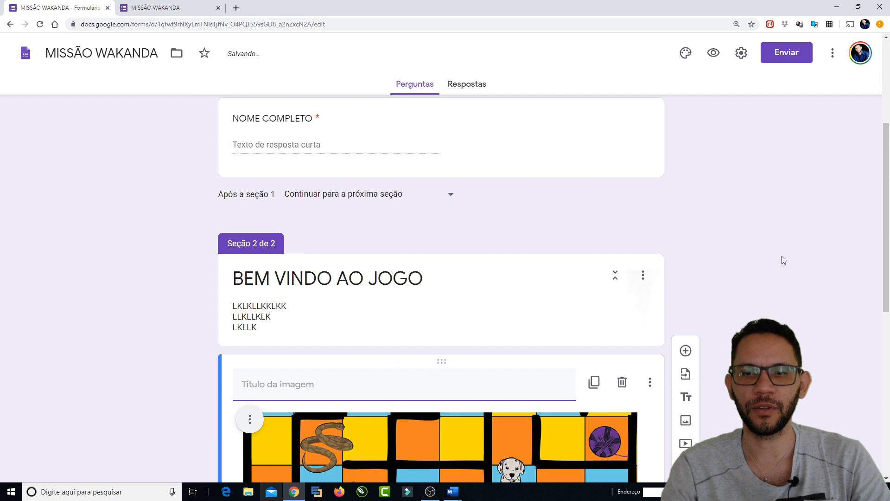
Step: Shrink the inserted board-game image proportionally to about 70% of its width
scroll(818, 259, down, 7)
click(597, 291)
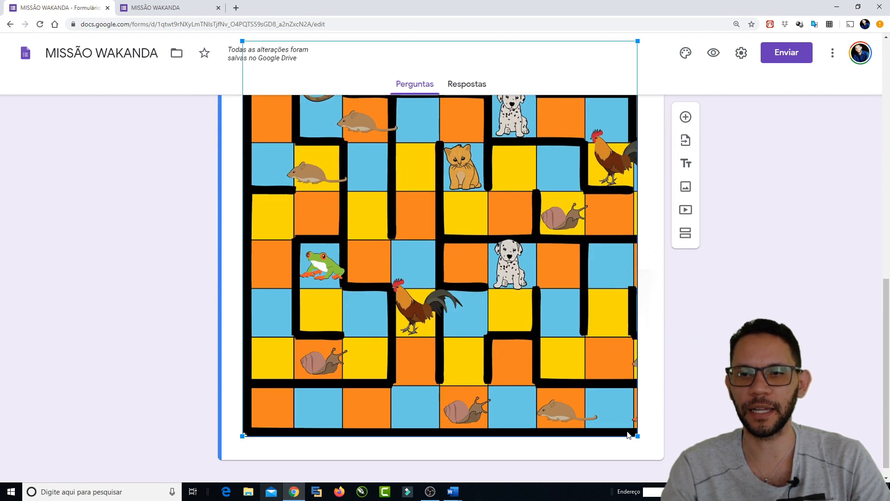
drag(638, 437, 521, 320)
scroll(528, 239, up, 5)
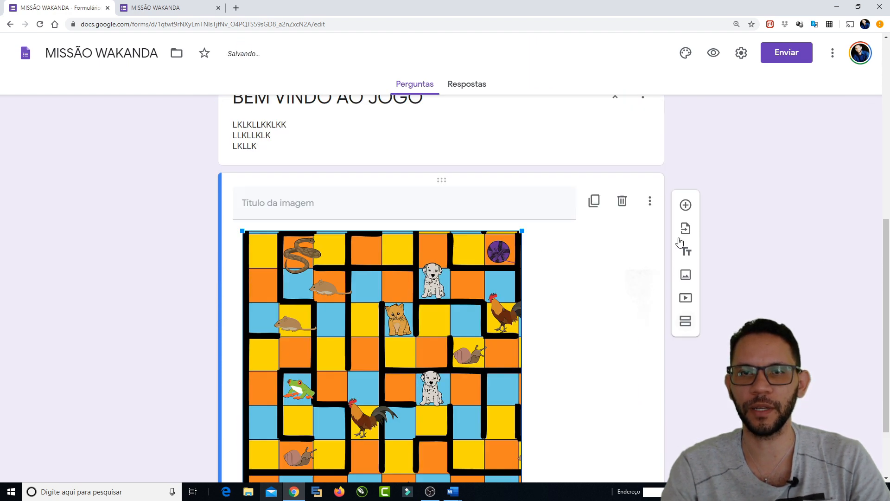
click(96, 258)
Step: Review the layout of both sections, including the section 2 text, the image title field and the resized board-game image
scroll(132, 237, down, 4)
scroll(335, 281, up, 4)
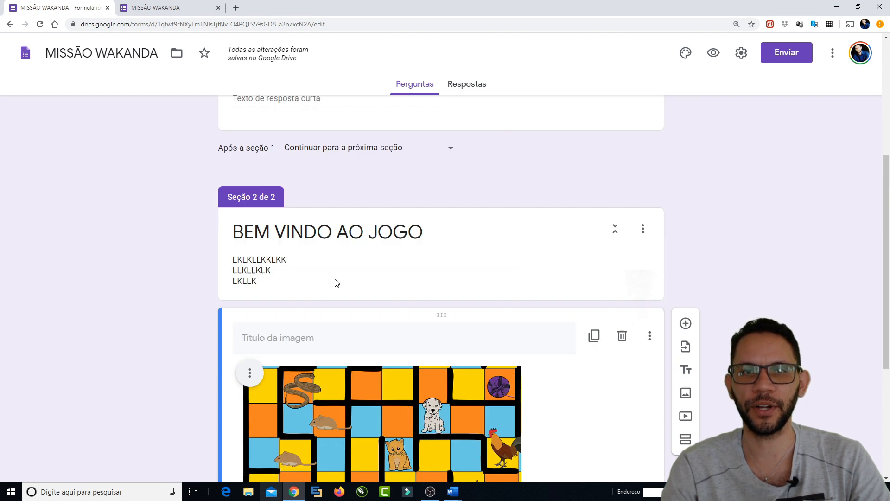
scroll(291, 321, down, 3)
scroll(368, 207, down, 2)
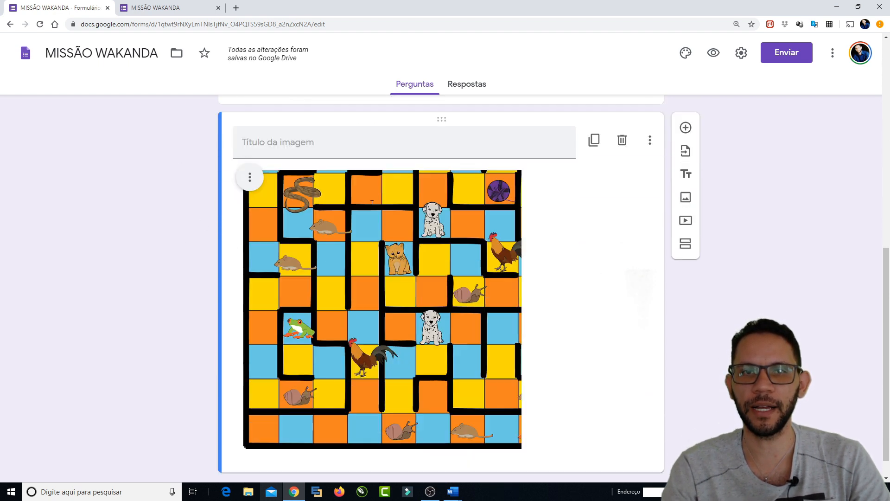
scroll(366, 213, up, 2)
click(308, 218)
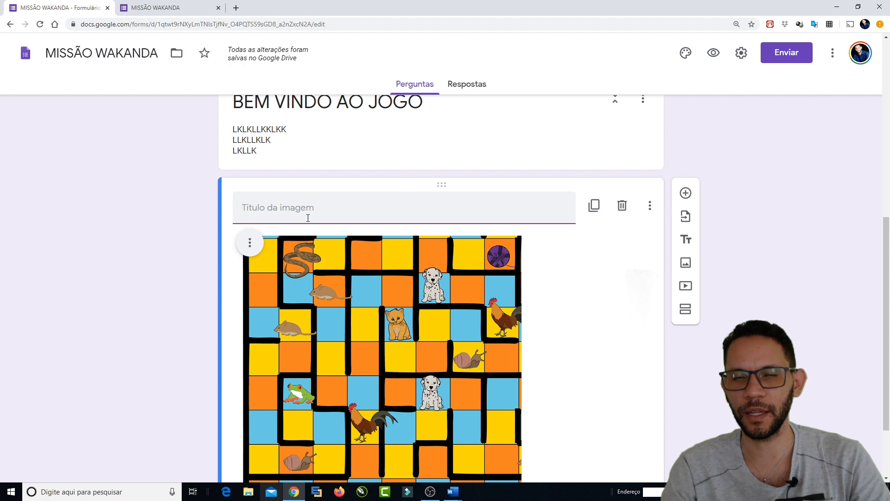
scroll(292, 279, down, 2)
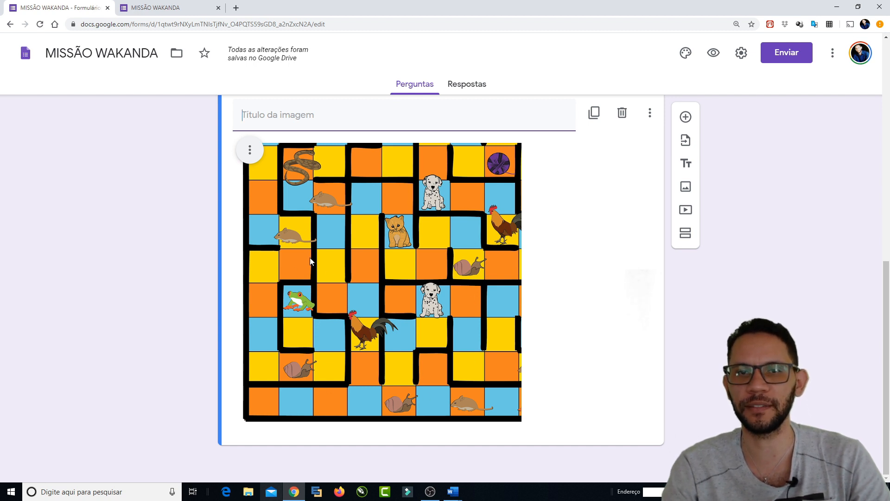
scroll(258, 193, up, 4)
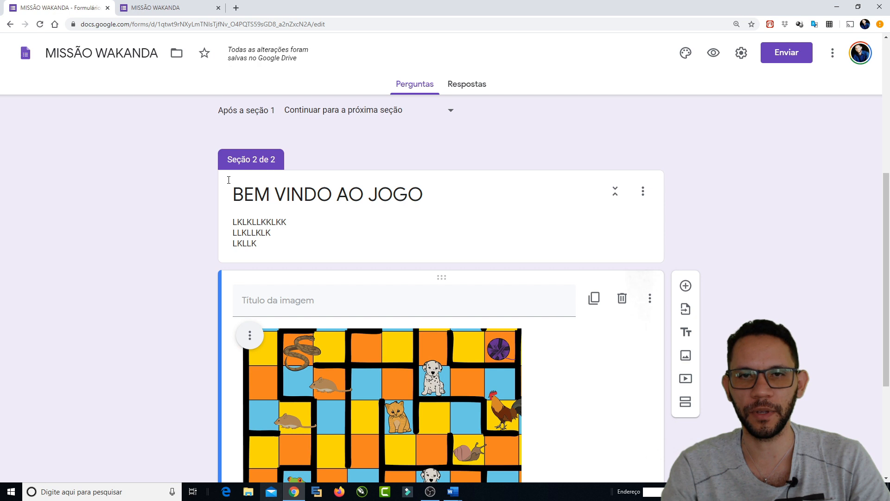
scroll(228, 180, down, 4)
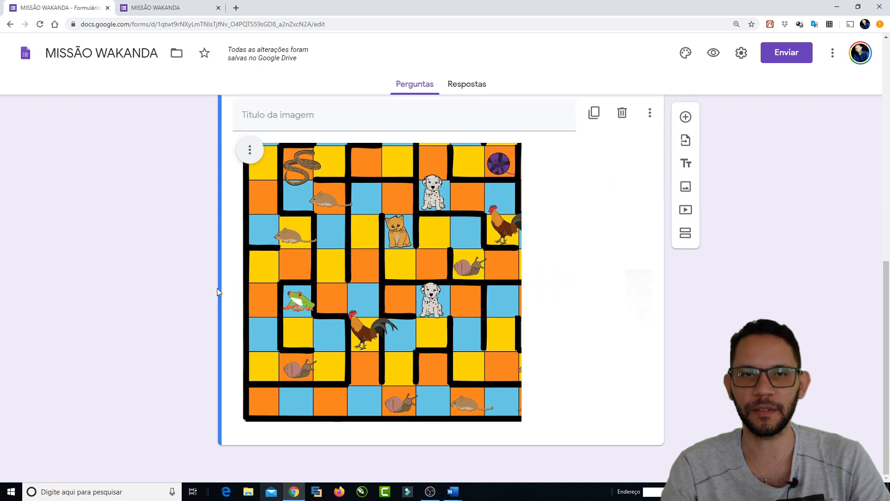
scroll(567, 214, up, 3)
scroll(567, 214, down, 2)
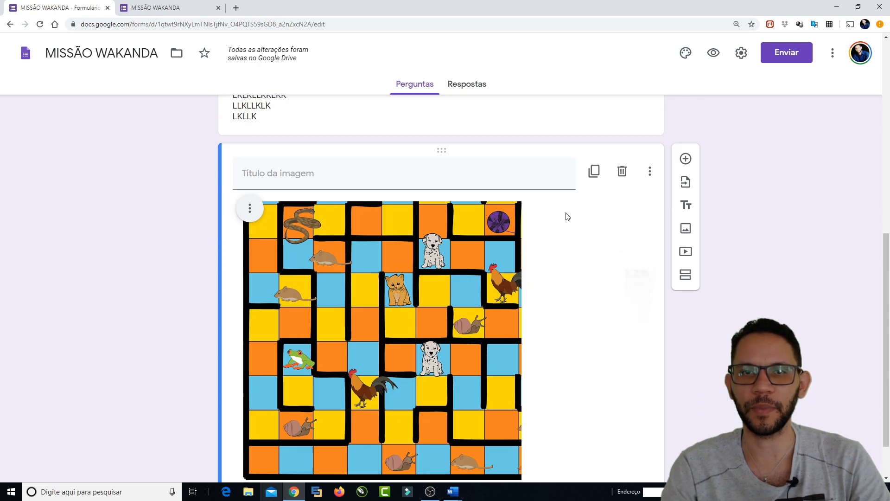
scroll(567, 215, up, 8)
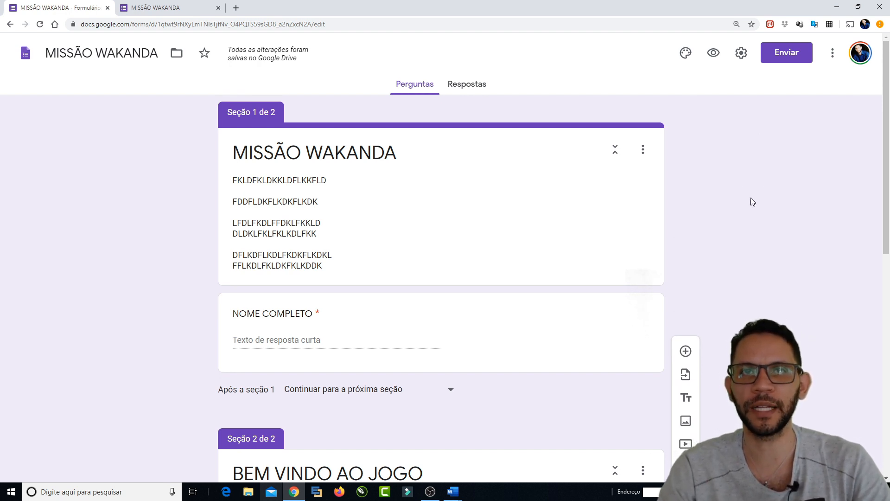
scroll(772, 183, down, 3)
scroll(463, 205, up, 3)
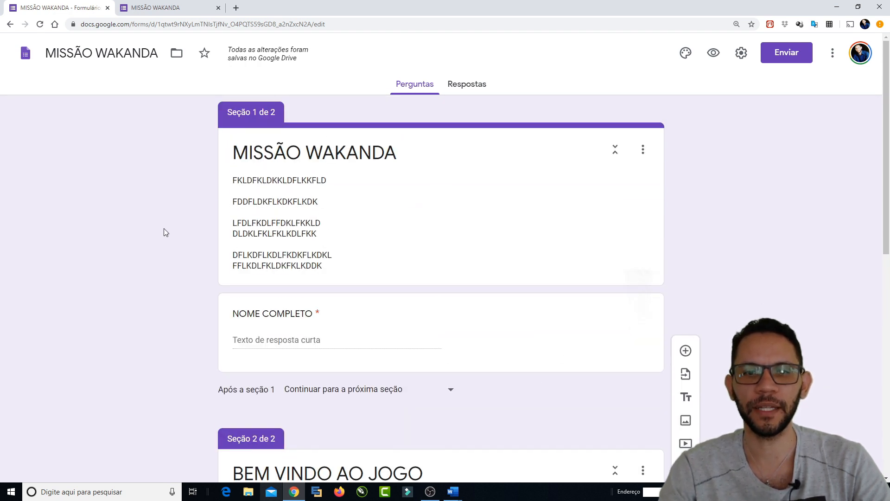
scroll(412, 210, down, 2)
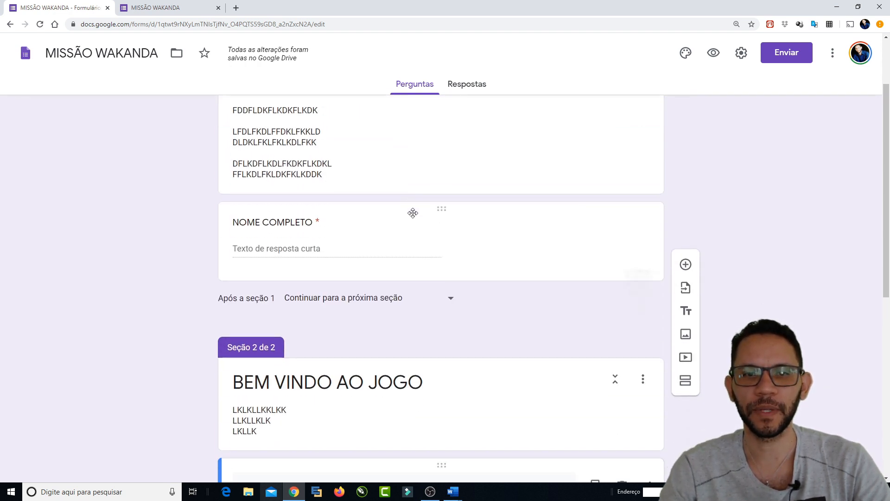
Step: Examine the navigation options available after section 1, keeping "Continuar para a próxima seção" selected
click(448, 301)
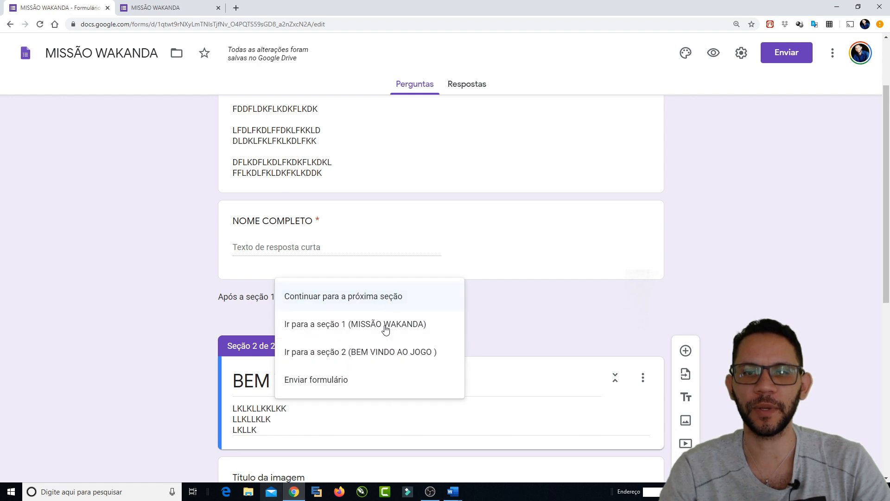
click(334, 297)
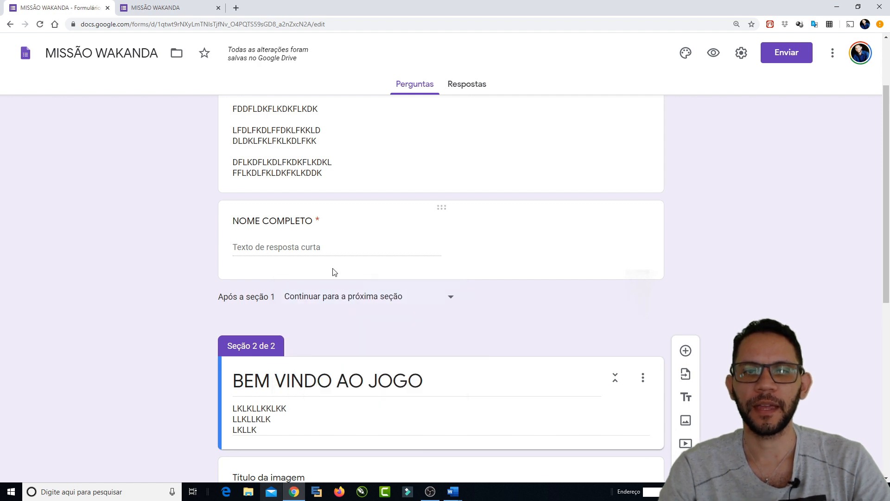
click(453, 301)
click(163, 250)
scroll(163, 249, up, 2)
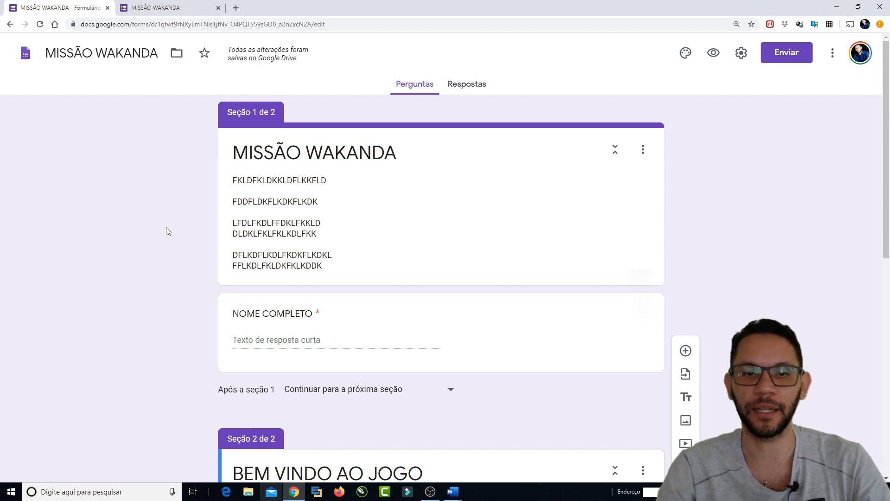
scroll(167, 230, down, 2)
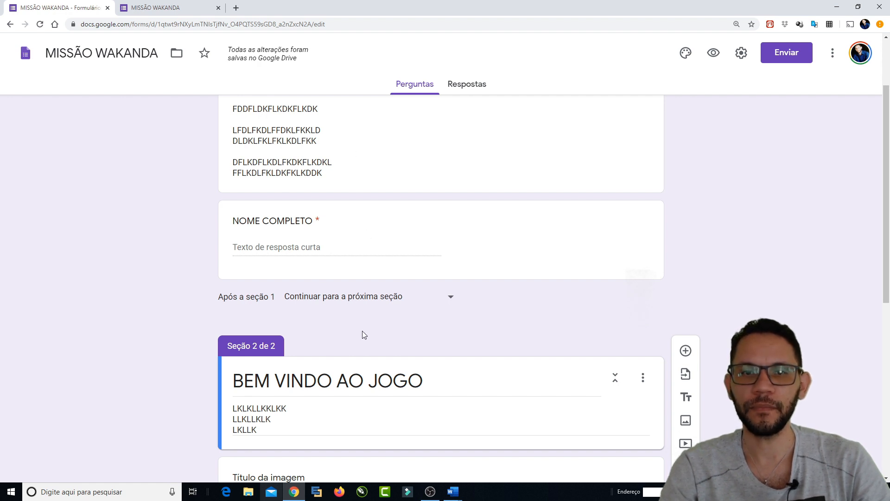
click(387, 301)
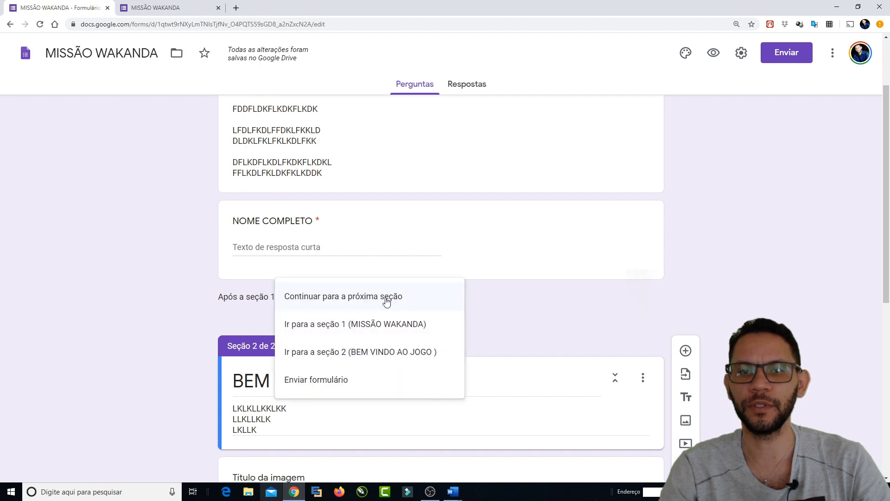
click(386, 301)
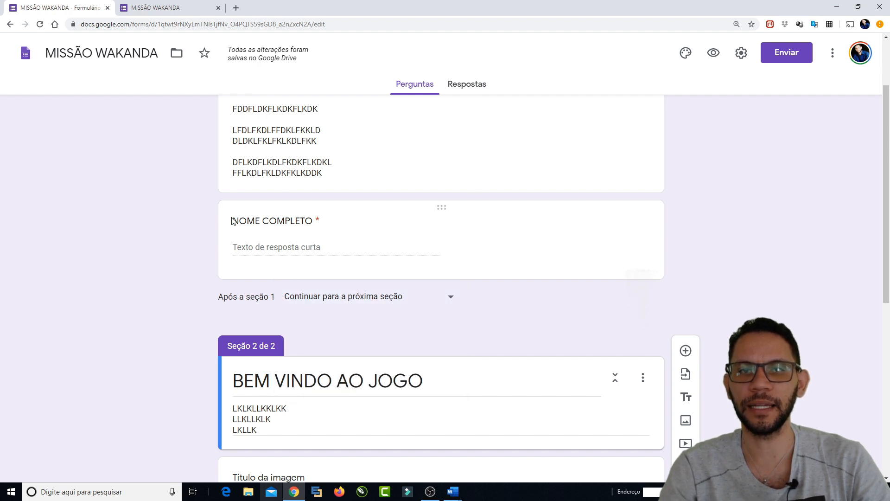
Step: Set the navigation after section 1 to "Ir para a seção 2 (BEM VINDO AO JOGO)"
click(374, 302)
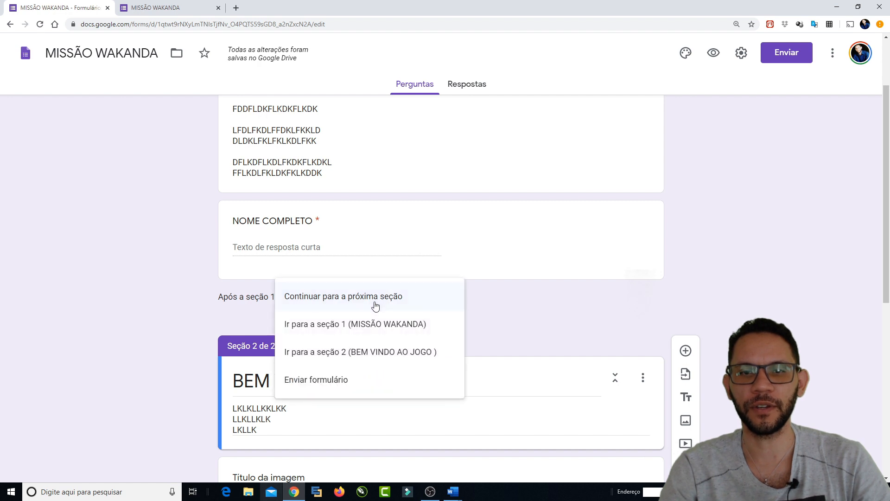
click(373, 360)
scroll(173, 299, up, 2)
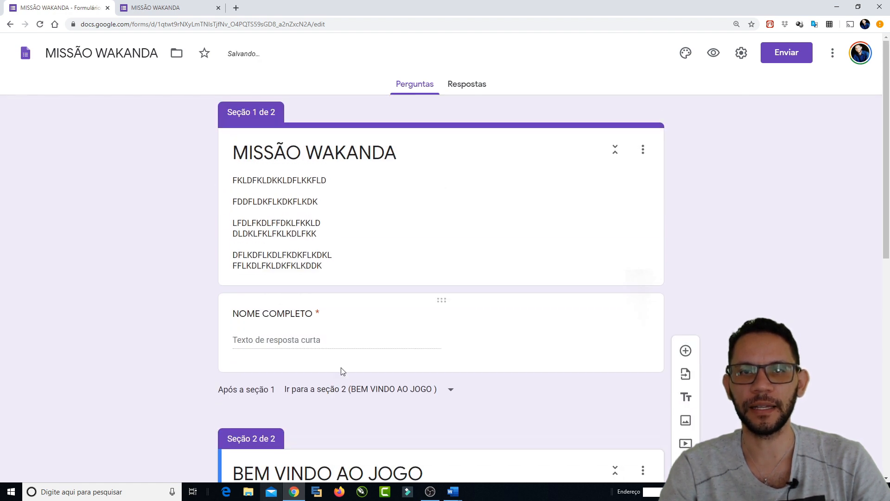
Step: Close the outdated form preview, leaving its page without saving, and open a fresh preview of the form
scroll(329, 174, down, 3)
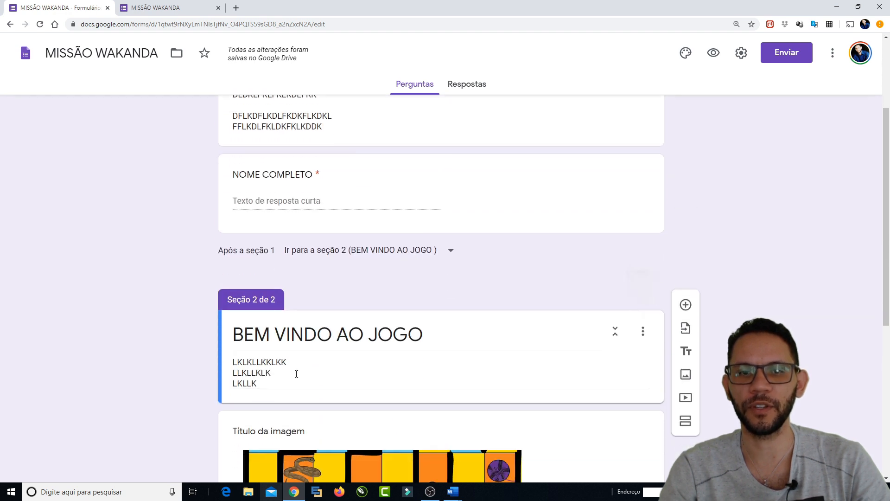
scroll(155, 243, down, 6)
scroll(155, 243, up, 6)
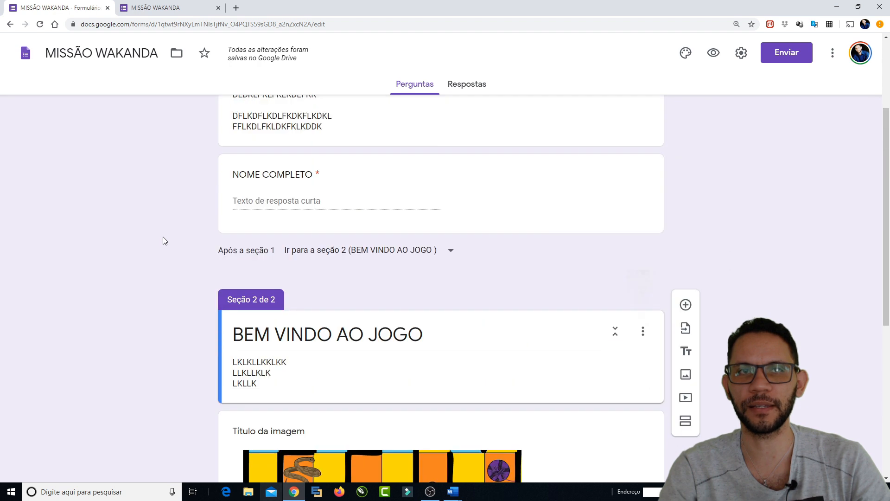
click(218, 8)
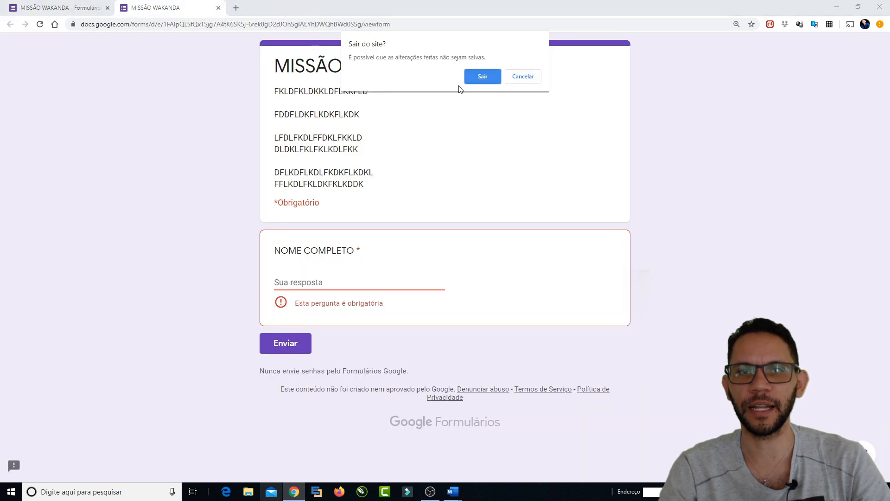
click(484, 77)
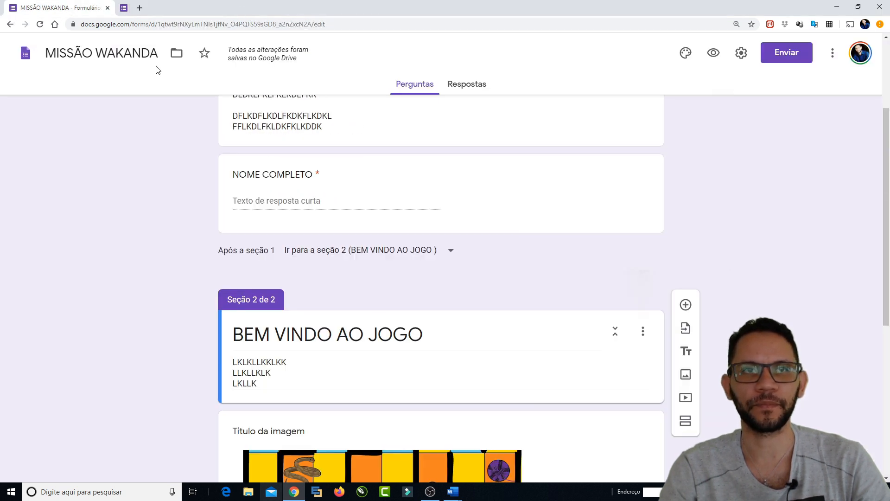
click(713, 54)
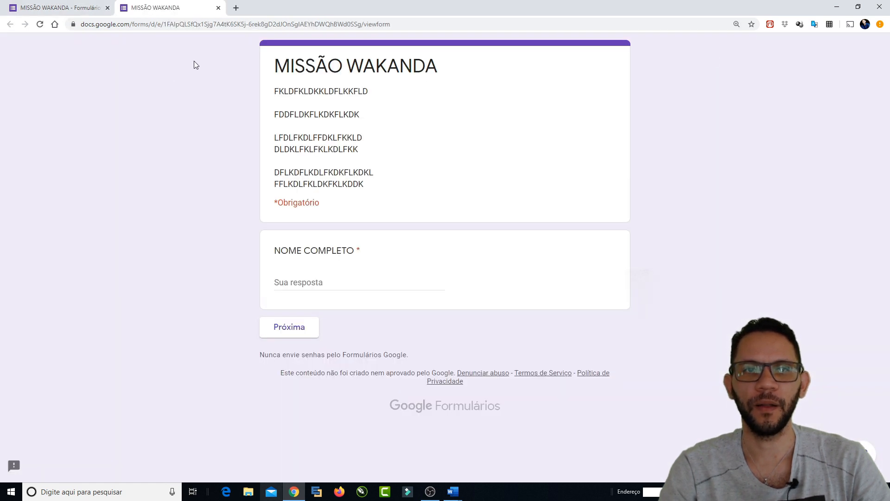
Step: Fill in the respondent's name under NOME COMPLETO, advance to the following section and review its text and board-game image
click(293, 283)
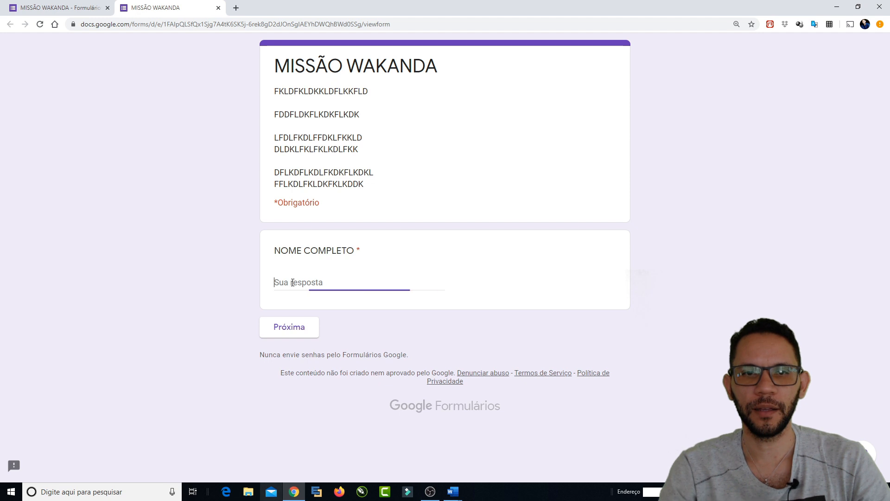
text(VINICIUS)
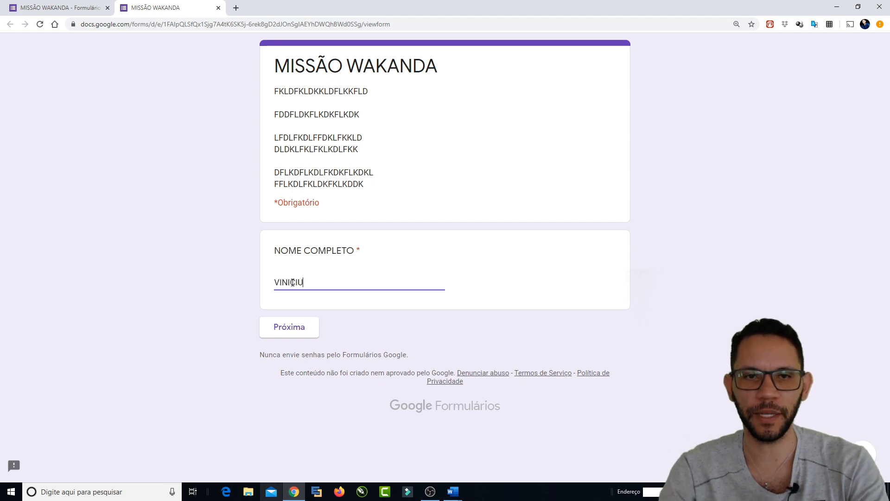
click(310, 328)
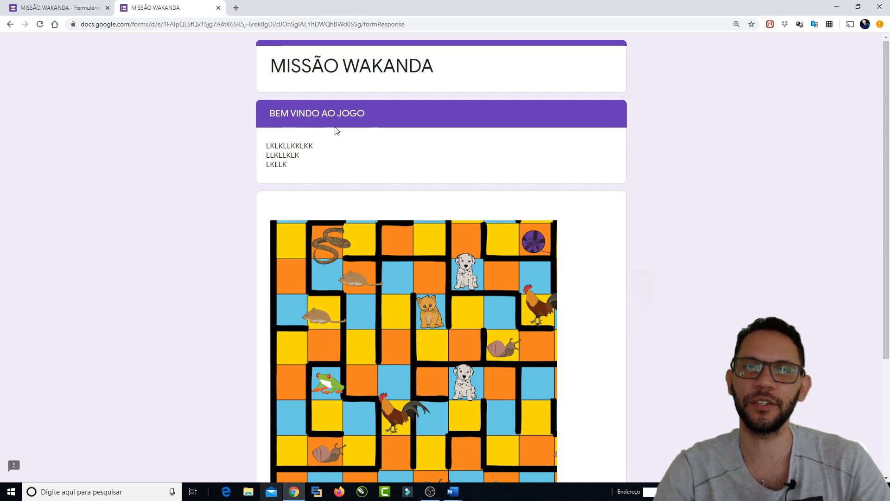
scroll(701, 229, down, 3)
scroll(701, 229, up, 3)
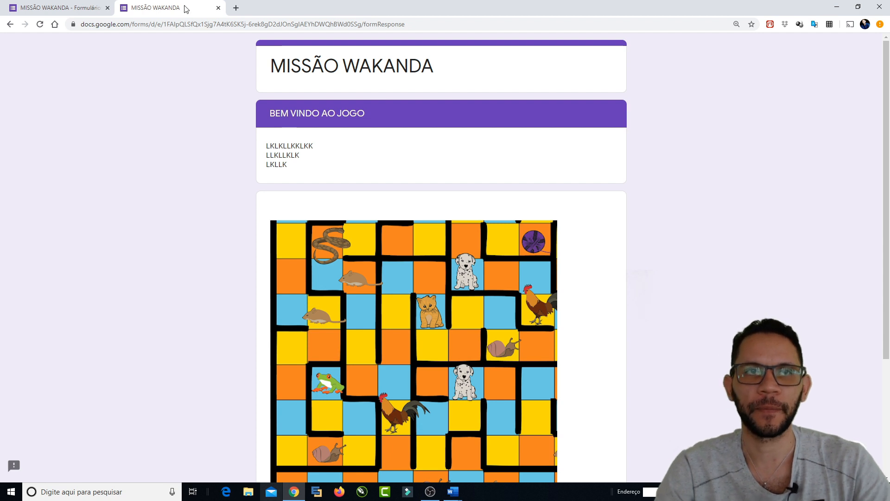
Step: Return to the form editor and examine the BEM VINDO AO JOGO section with its board-game image
click(67, 6)
scroll(258, 227, down, 5)
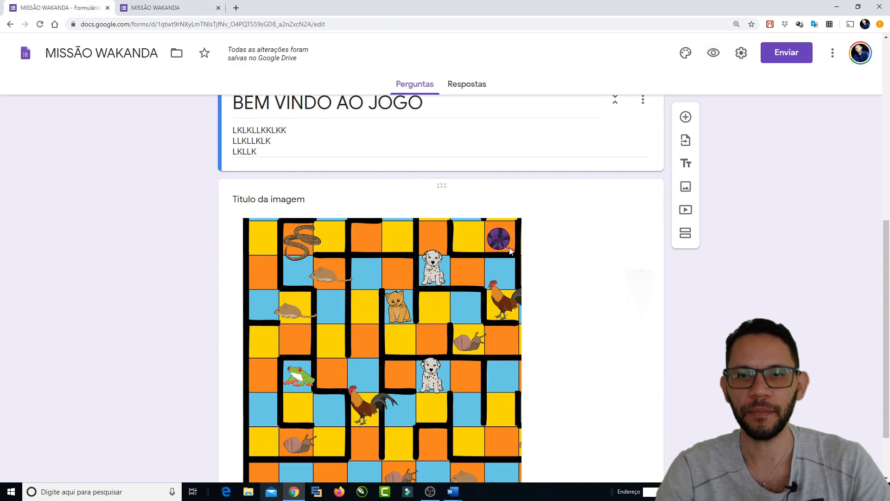
scroll(509, 247, down, 2)
scroll(427, 257, up, 6)
scroll(427, 258, down, 6)
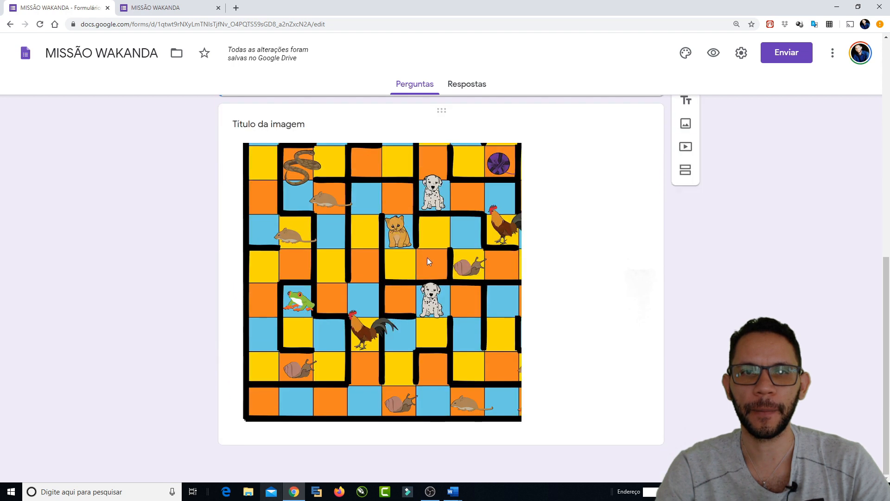
scroll(422, 191, up, 5)
scroll(422, 191, down, 5)
scroll(383, 197, up, 2)
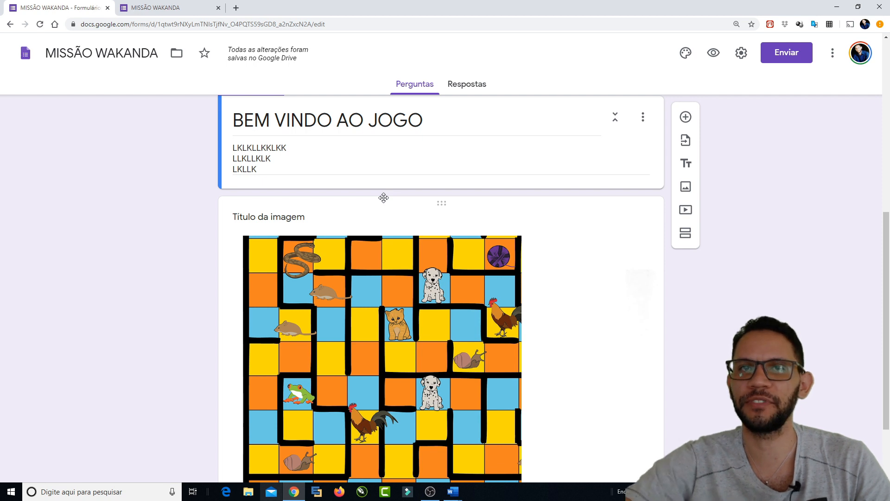
scroll(384, 197, down, 2)
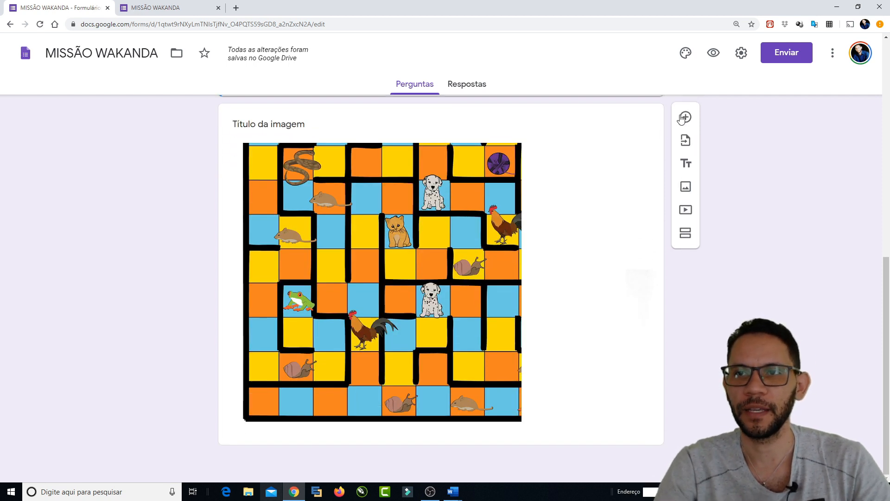
scroll(192, 243, up, 5)
scroll(192, 240, down, 5)
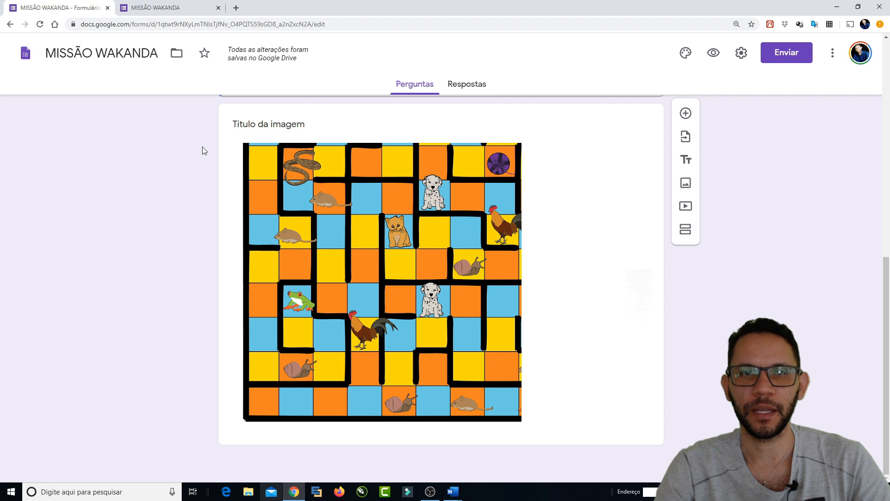
scroll(343, 292, up, 2)
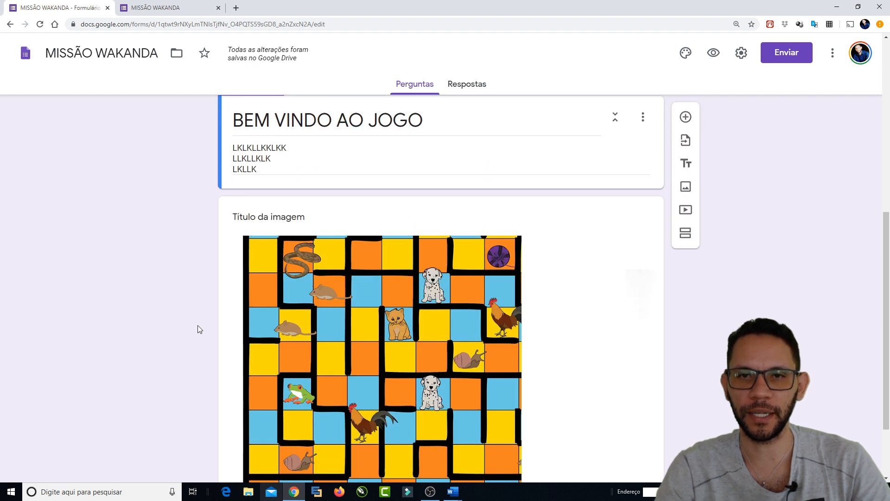
scroll(520, 269, down, 2)
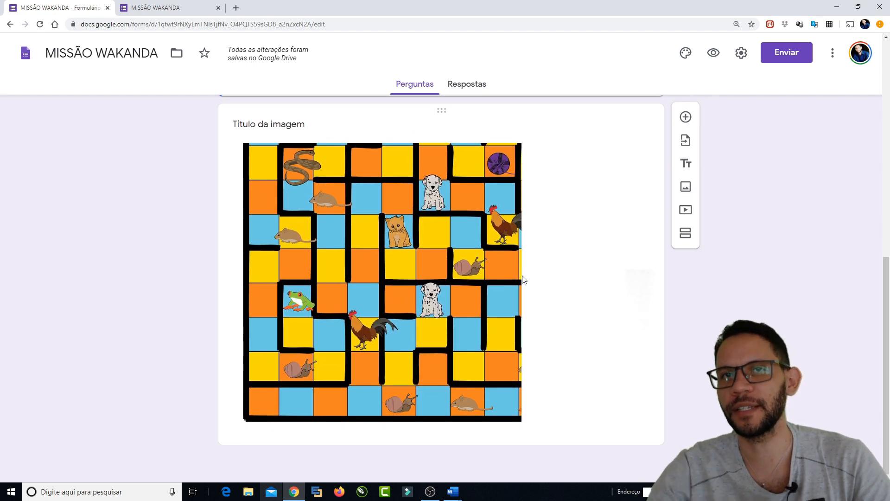
Step: Add a new section after the board-game image and title it "FASE 1 - ATIVIDADE 1"
click(604, 359)
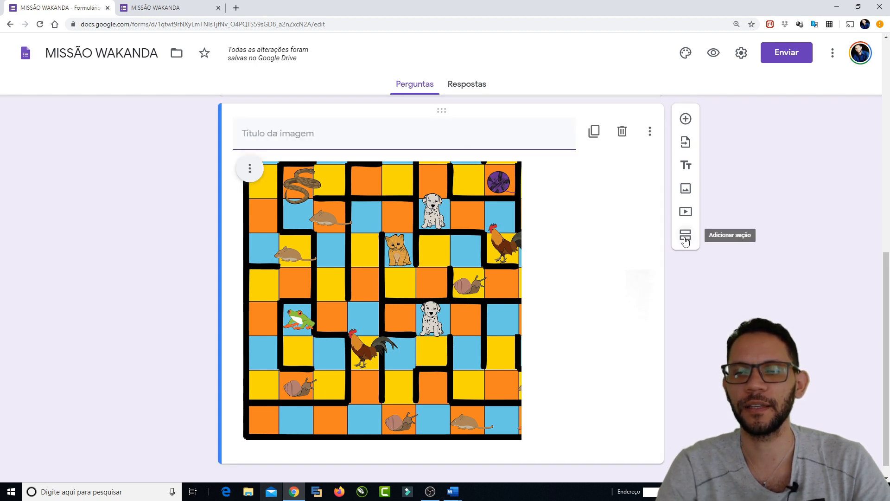
click(686, 237)
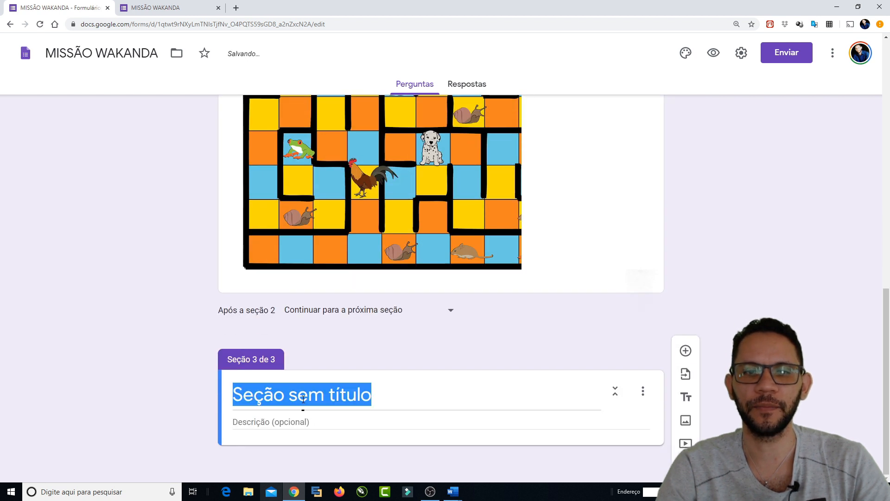
text(FASE 1 - )
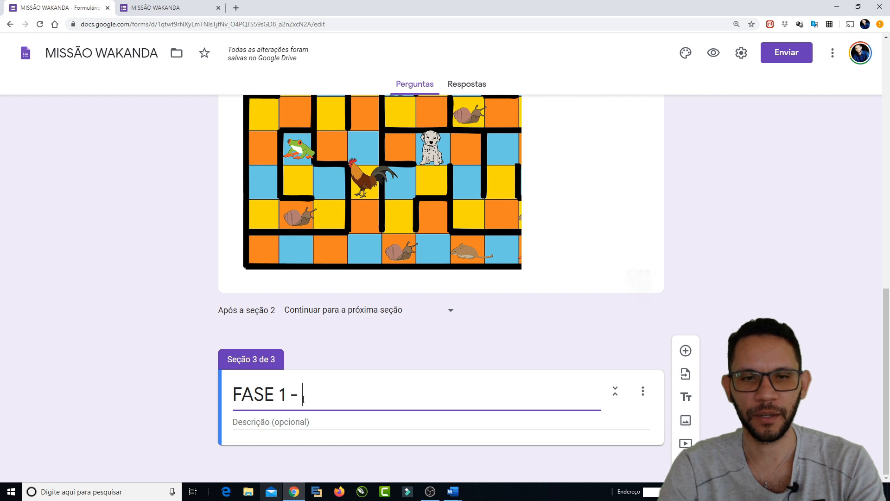
text(ATIVIDADE 1)
click(208, 274)
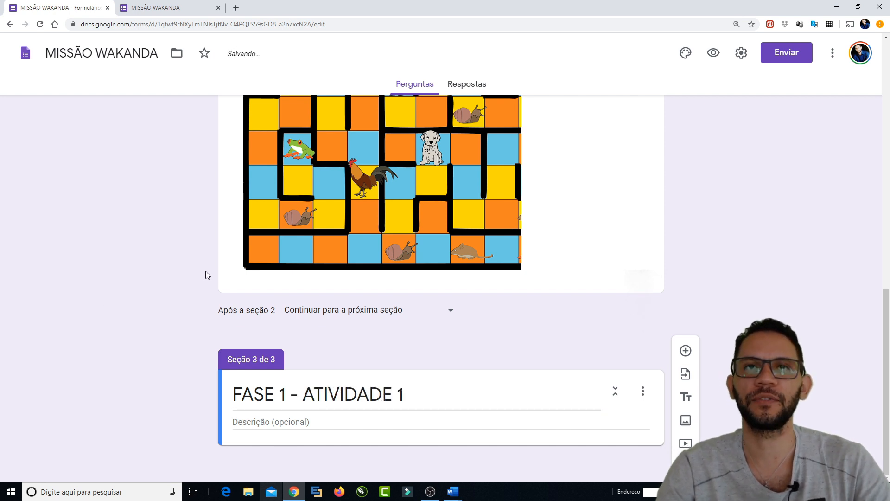
Step: Add a question to the FASE 1 - ATIVIDADE 1 section and look through the available question types, keeping Múltipla escolha
click(304, 422)
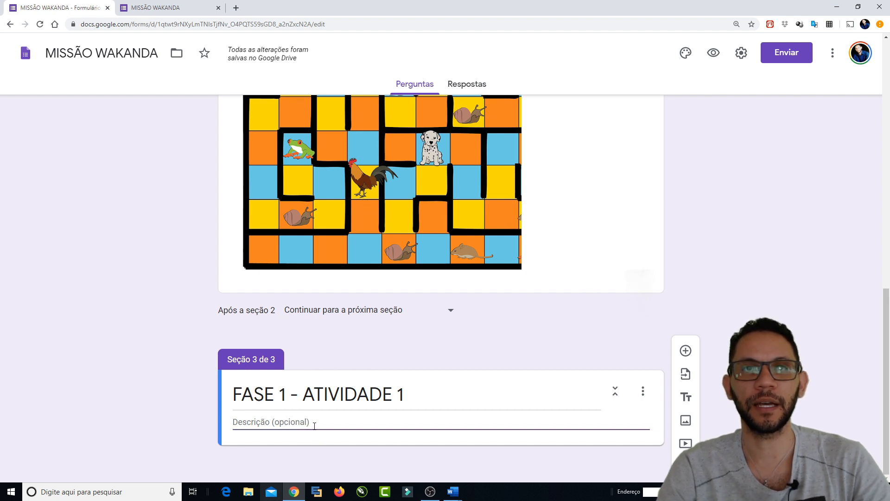
click(687, 356)
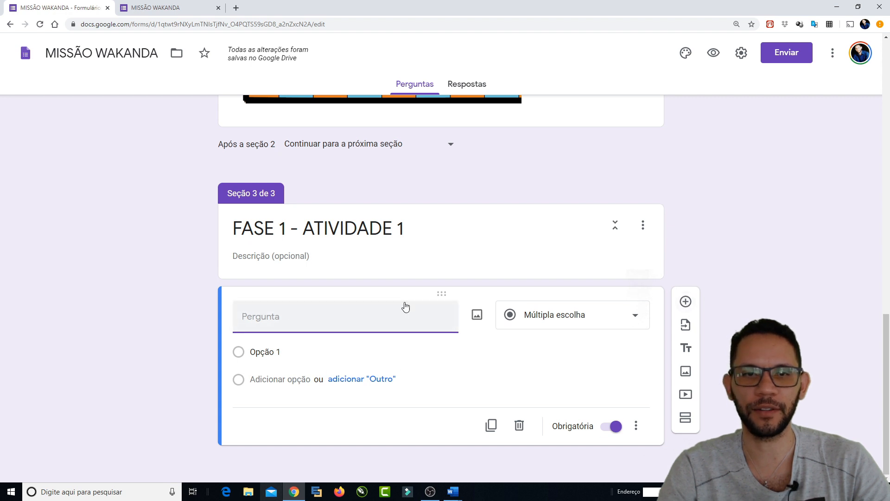
click(588, 316)
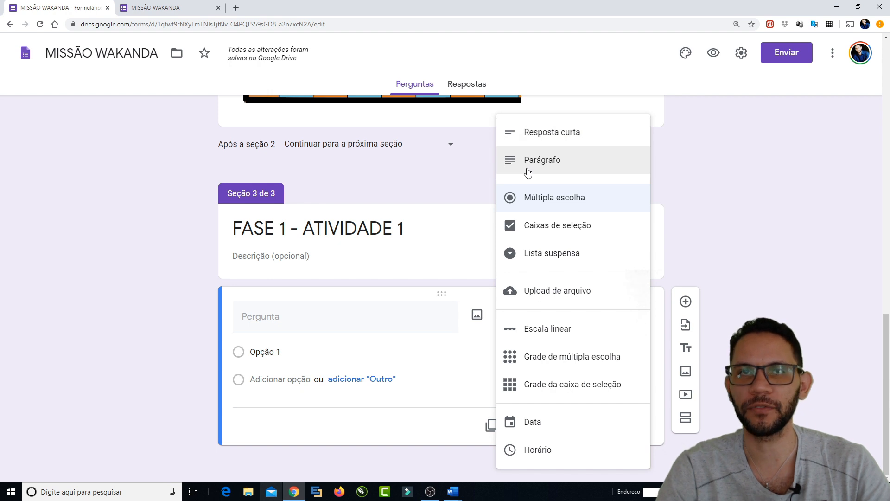
click(153, 277)
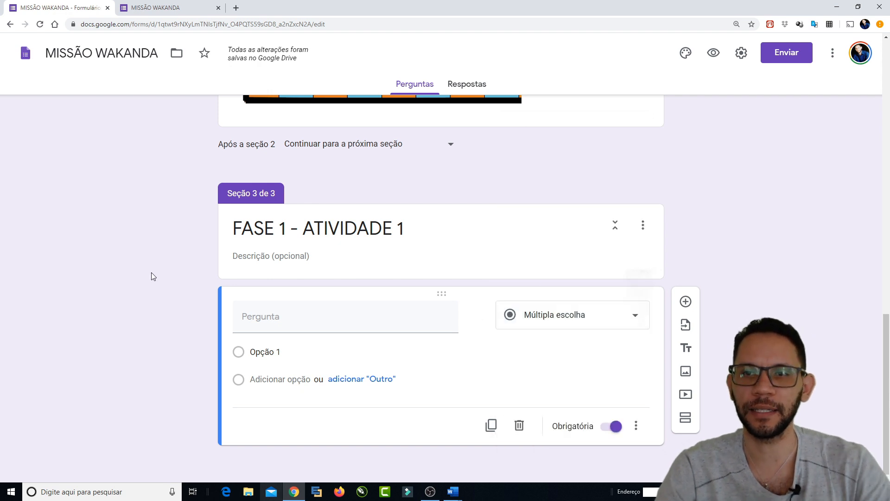
click(580, 322)
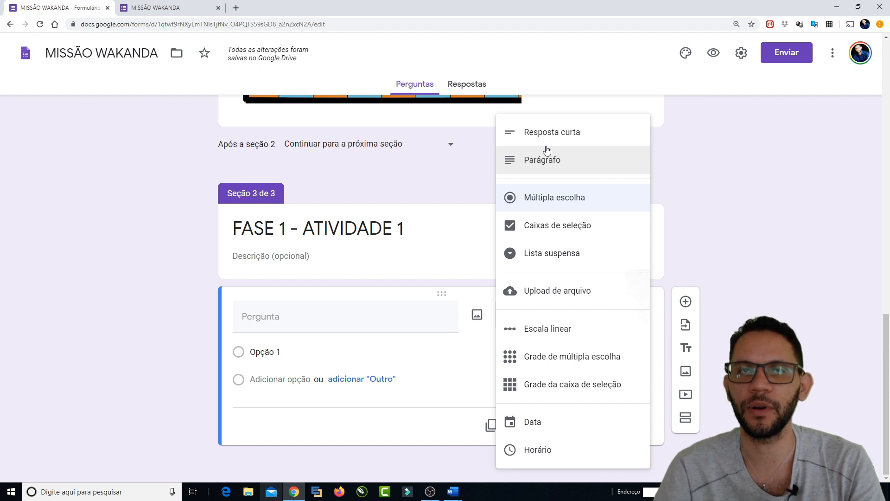
Step: Enter the placeholder question text "FOFPDOFOPDOPFOPPDOFPODPOPOFPPOPDFPOPODPFOPDPFODPOFPOO" for the new multiple-choice question
click(309, 314)
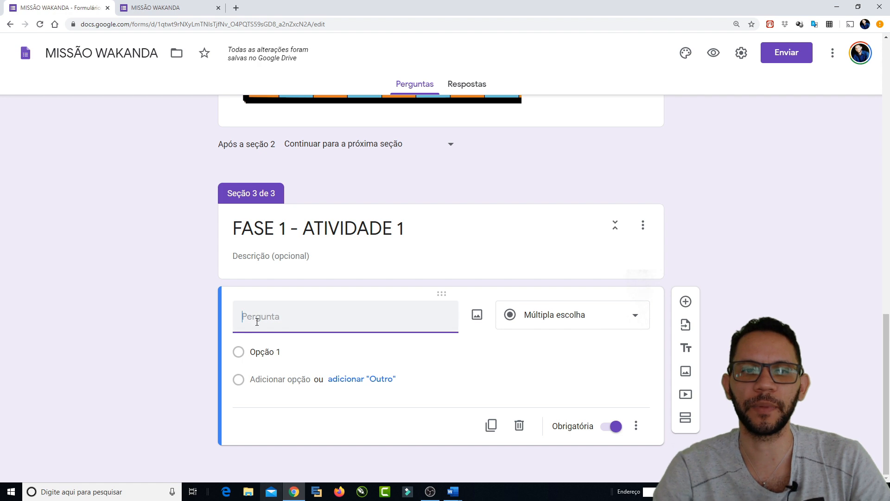
text(FOFPDOFOPDOPFOPPDOFPODP)
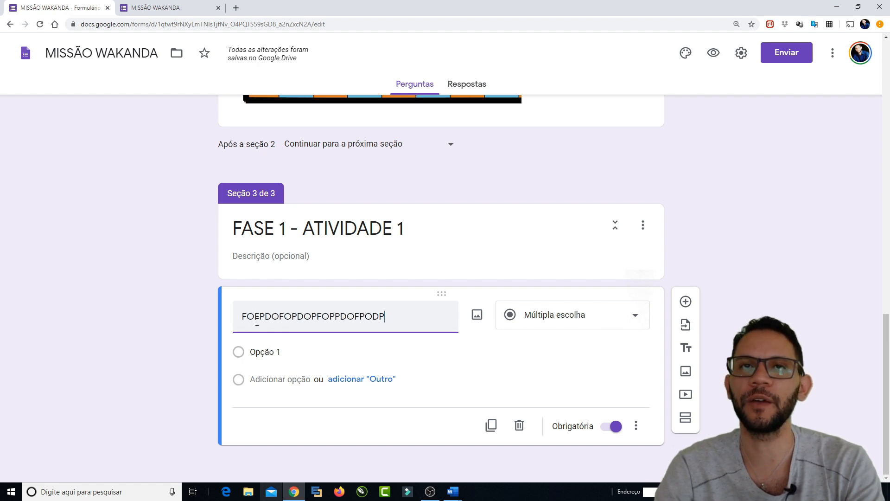
text(OPOFPPOPDFPOPODPFOPDPFFODPOFPOO)
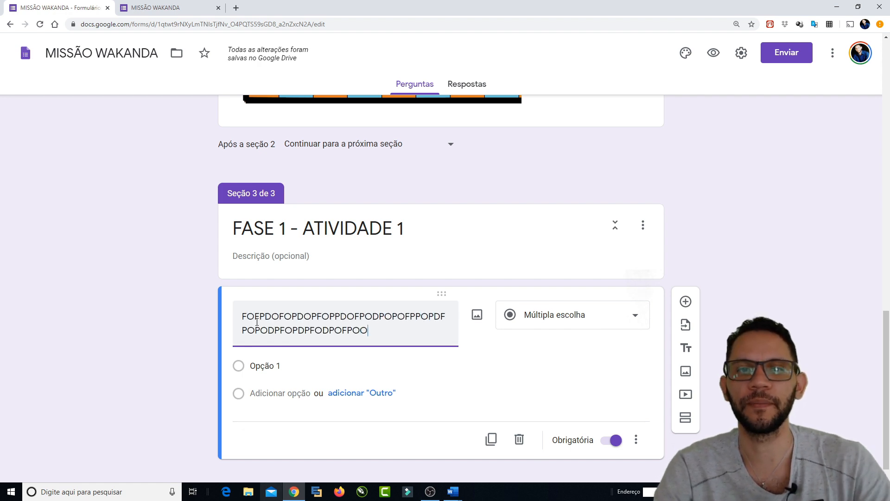
Step: Give the question four answer options: "DSPDOSPOD", "FDPFODPFODPPO", "DSPDSPOPSO" and "SPSODPSDPO"
click(271, 366)
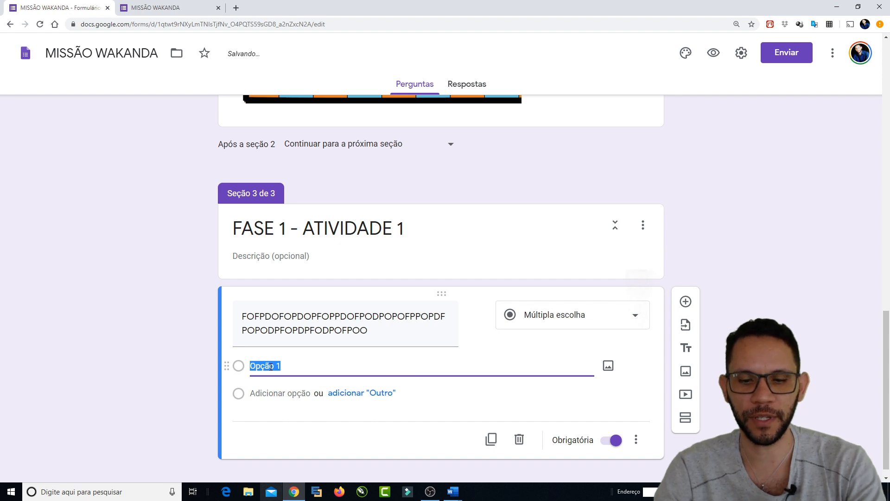
text(DSPDOSPOD)
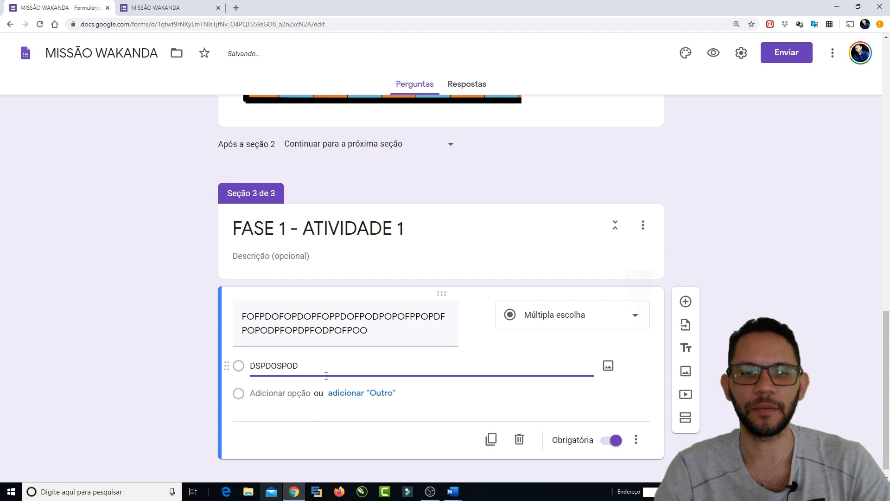
click(280, 394)
text(FDPFODPFODPPO)
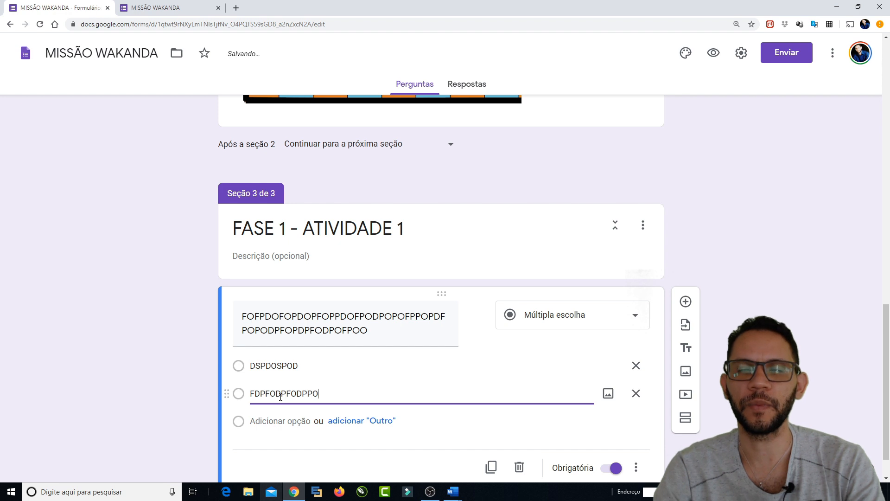
click(272, 420)
text(DSPDSPOPSO)
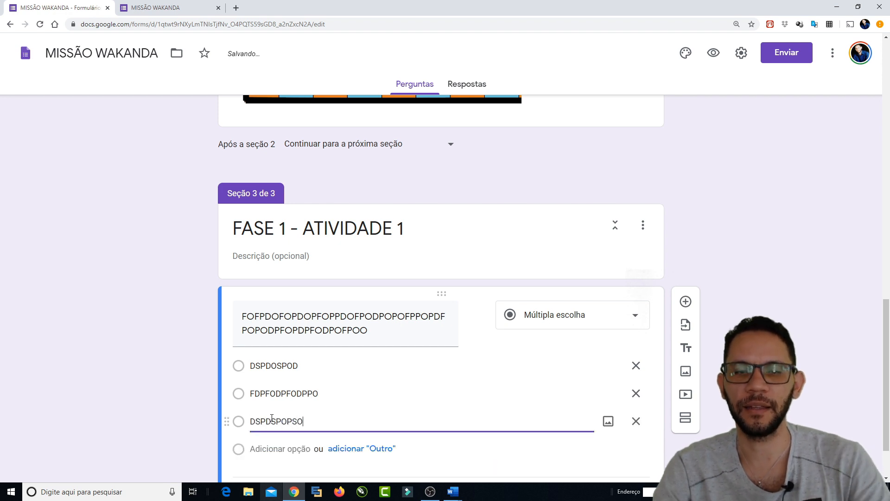
click(277, 448)
text(SPSODPS)
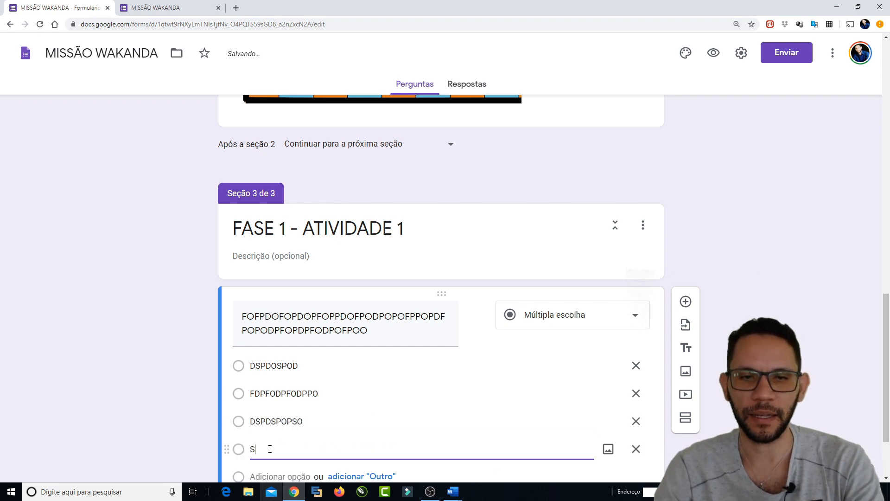
text(DPO)
click(132, 301)
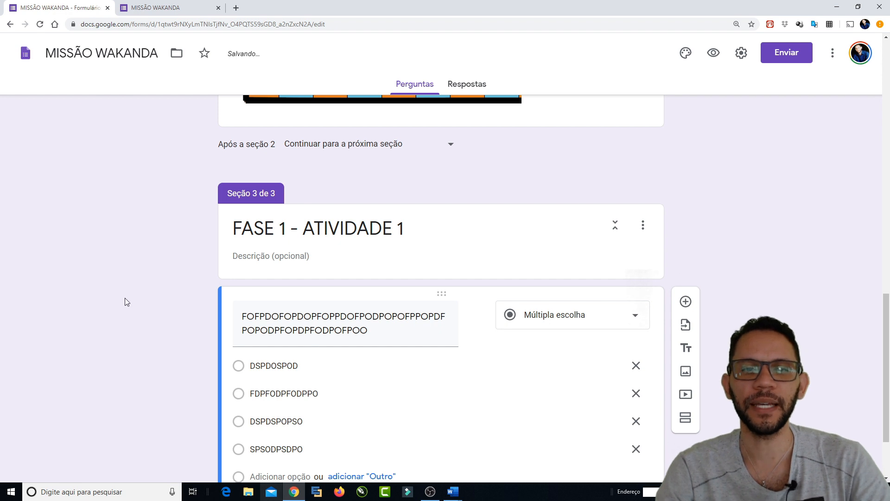
scroll(132, 301, down, 2)
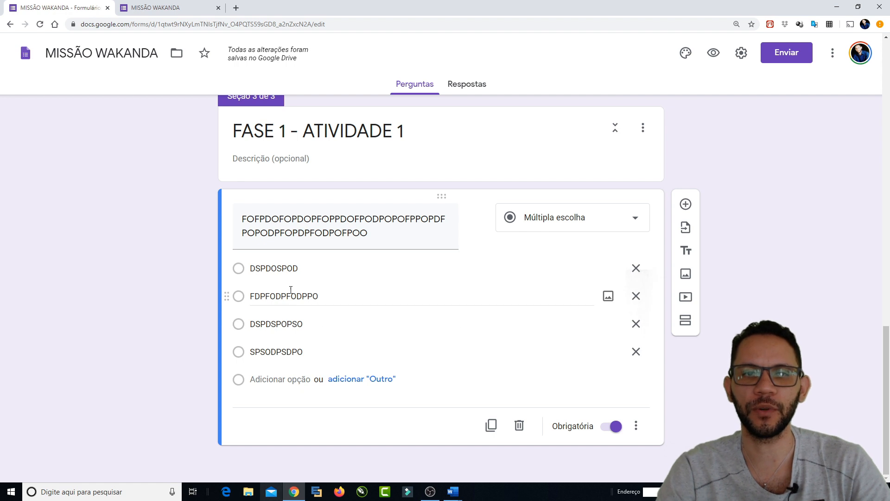
Step: Open the image picker for the first answer option, "DSPDOSPOD", and close it without adding an image
click(299, 271)
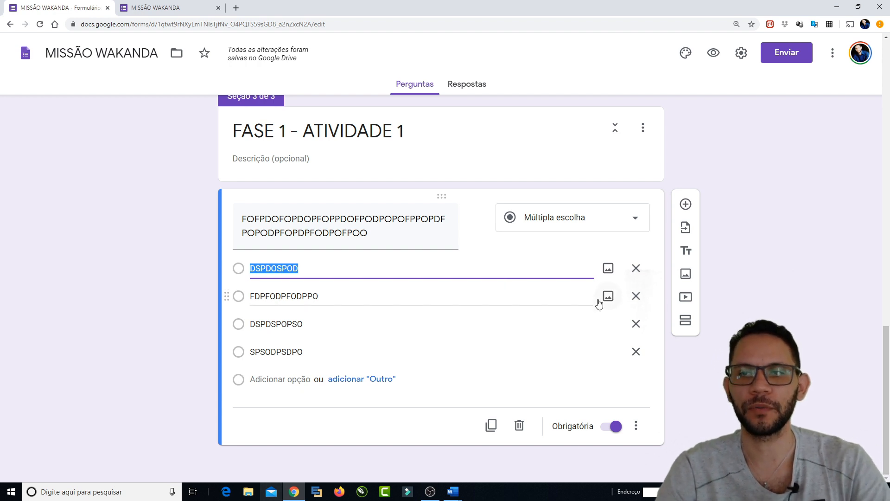
click(278, 297)
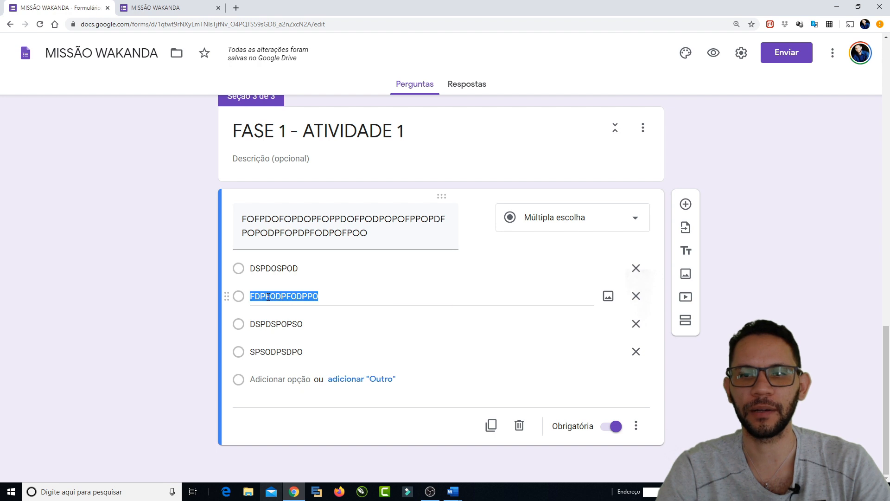
click(268, 296)
click(264, 269)
click(265, 270)
double_click(265, 270)
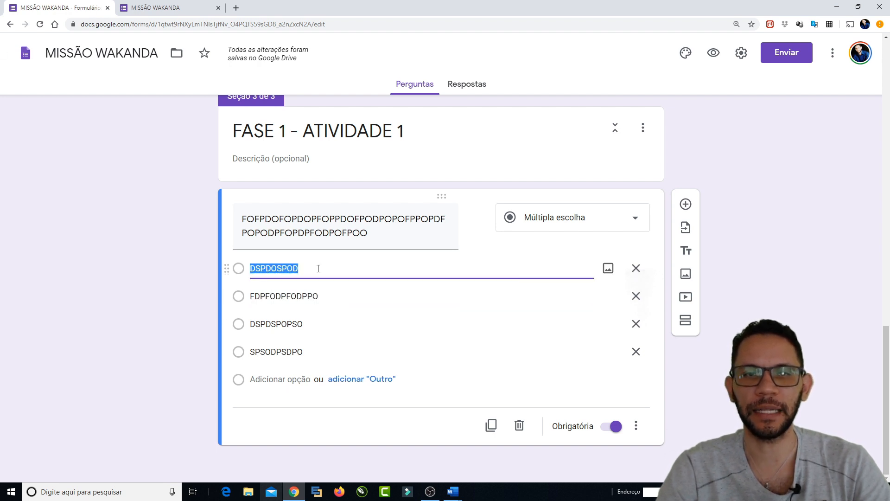
click(608, 270)
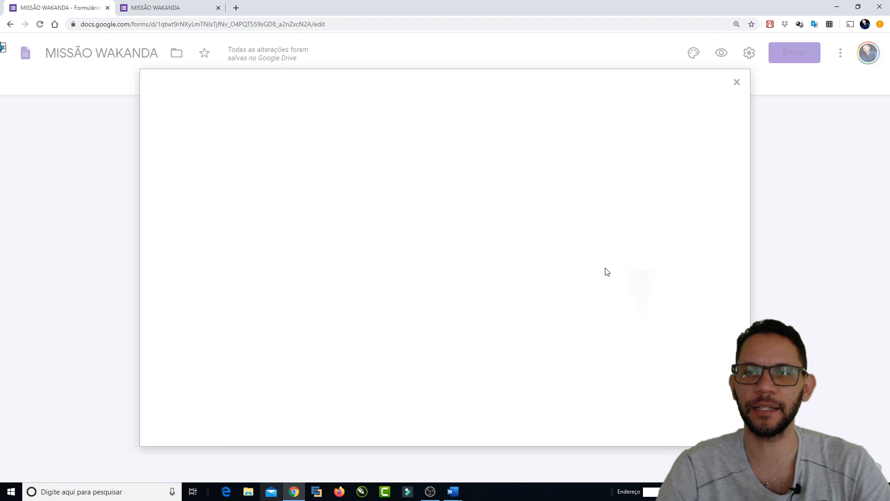
click(729, 92)
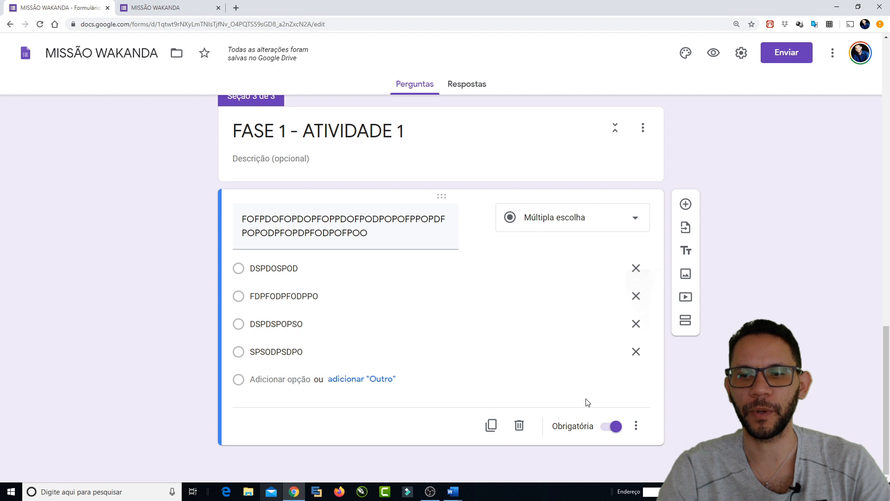
Step: Enable going to a section based on the answer for the FASE 1 - ATIVIDADE 1 multiple-choice question
click(636, 426)
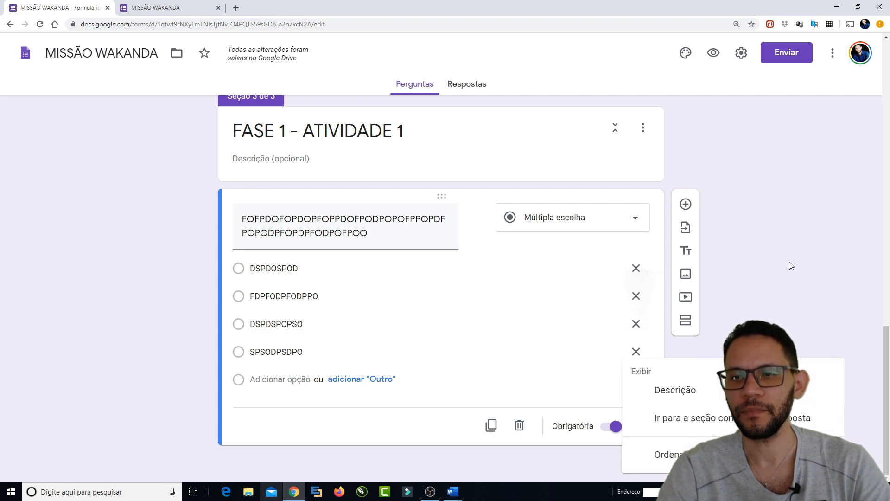
click(207, 290)
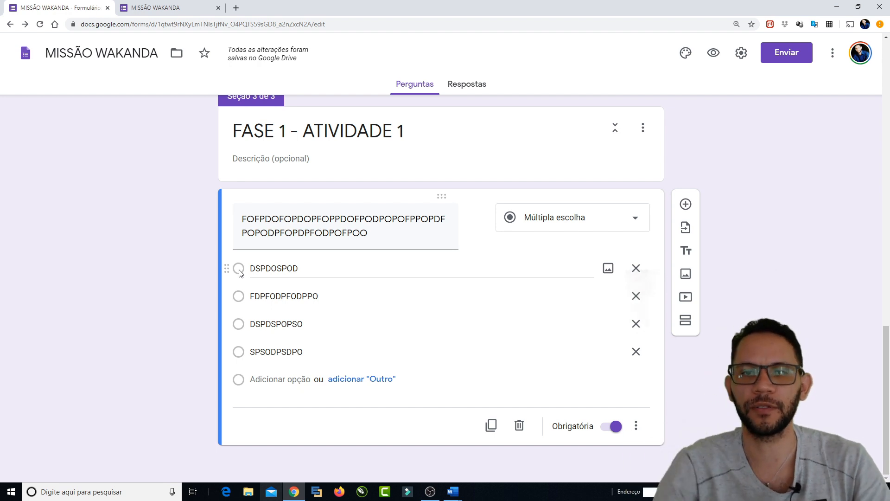
click(637, 425)
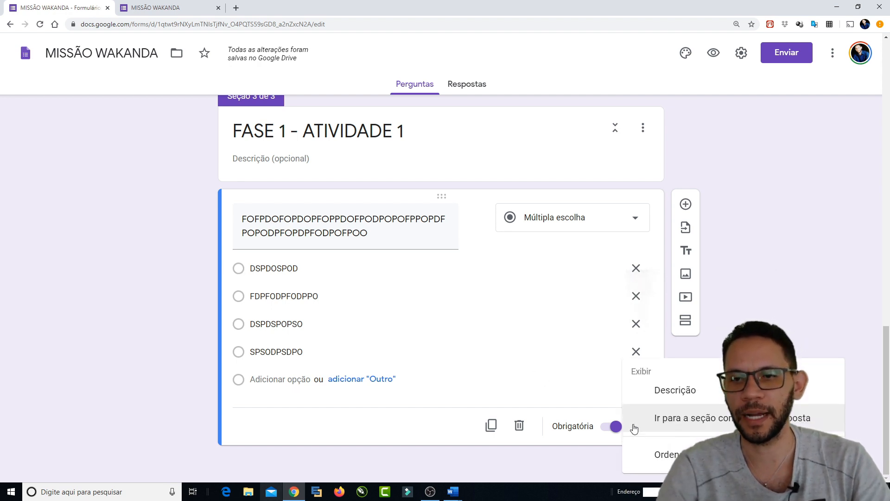
click(222, 308)
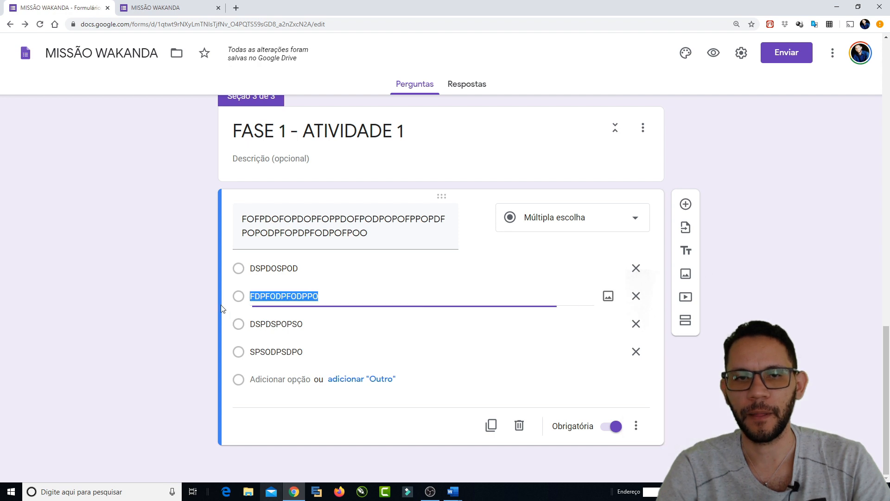
click(636, 426)
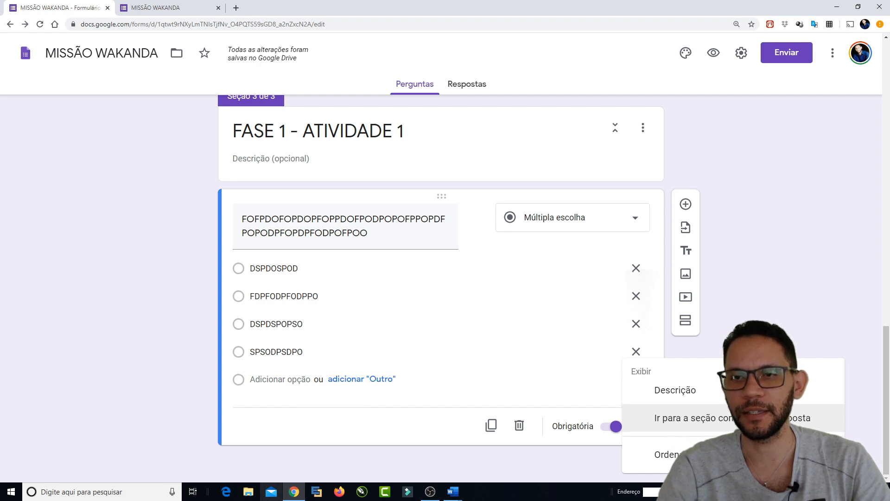
click(733, 418)
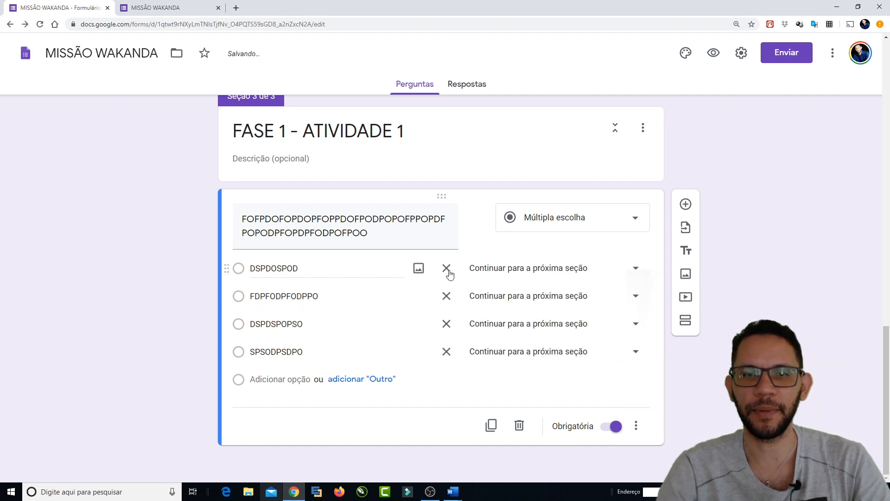
Step: Look through the section destinations available for the first answer option, "DSPDOSPOD", without choosing a different one
click(240, 270)
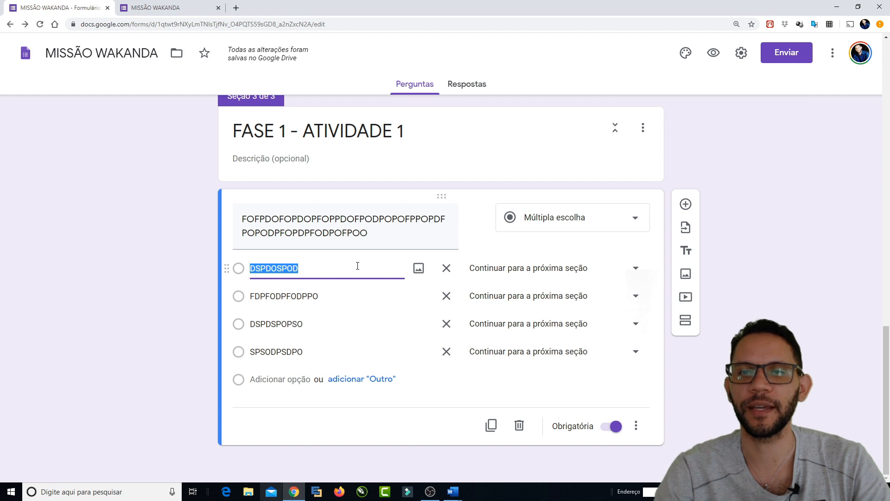
click(523, 273)
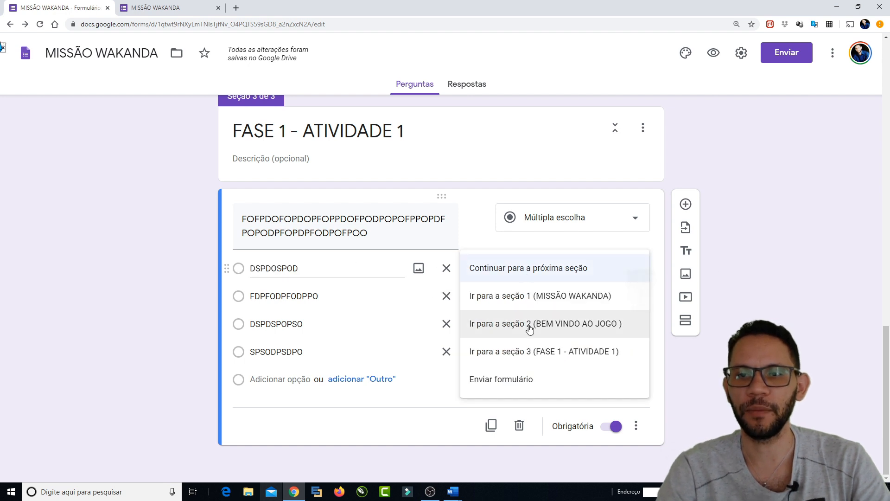
click(789, 201)
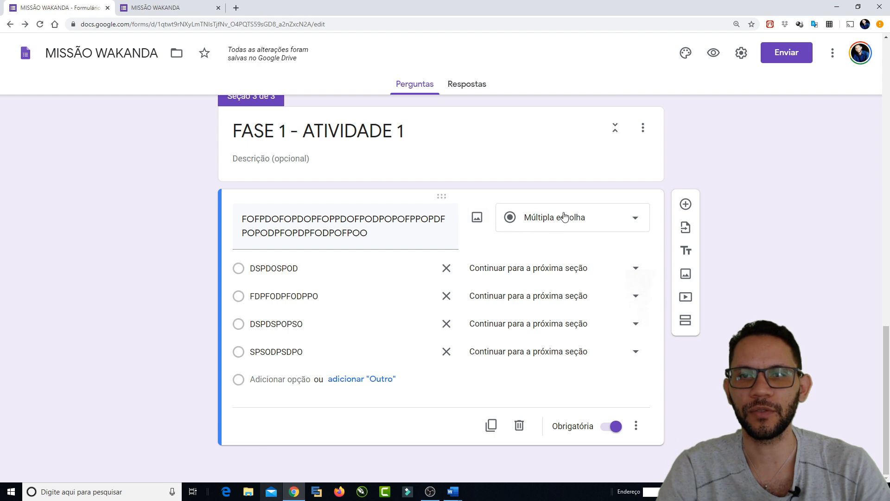
Step: Change the FASE 1 - ATIVIDADE 1 question from multiple choice to the Resposta curta type
click(559, 226)
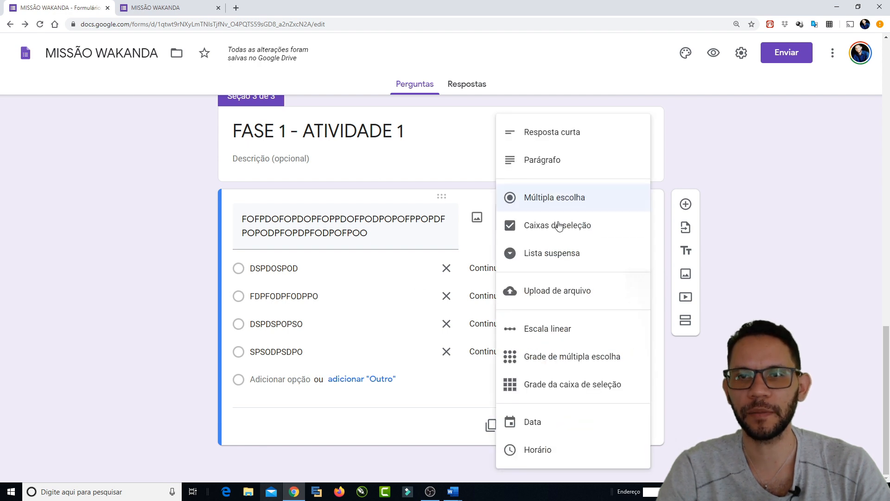
click(540, 134)
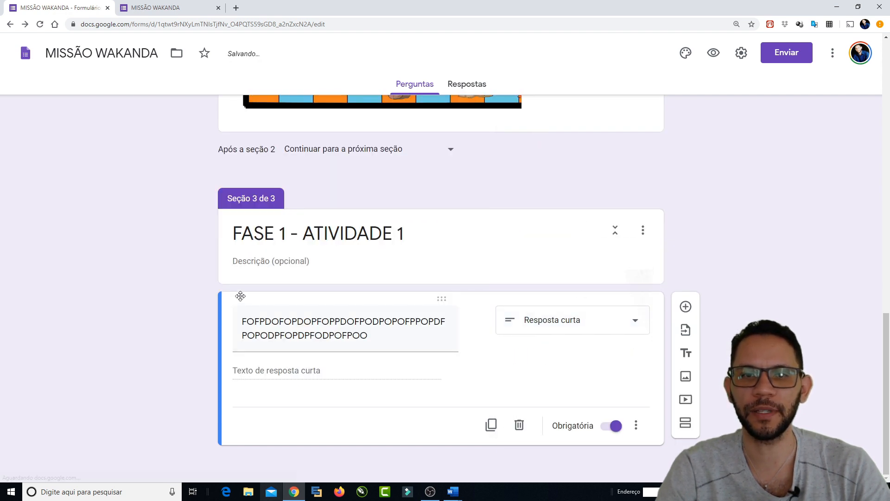
drag(393, 342, 211, 326)
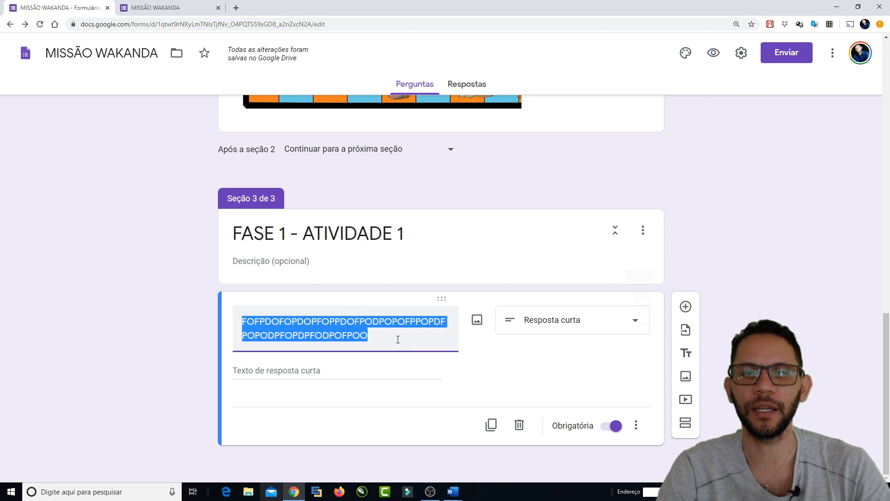
click(397, 340)
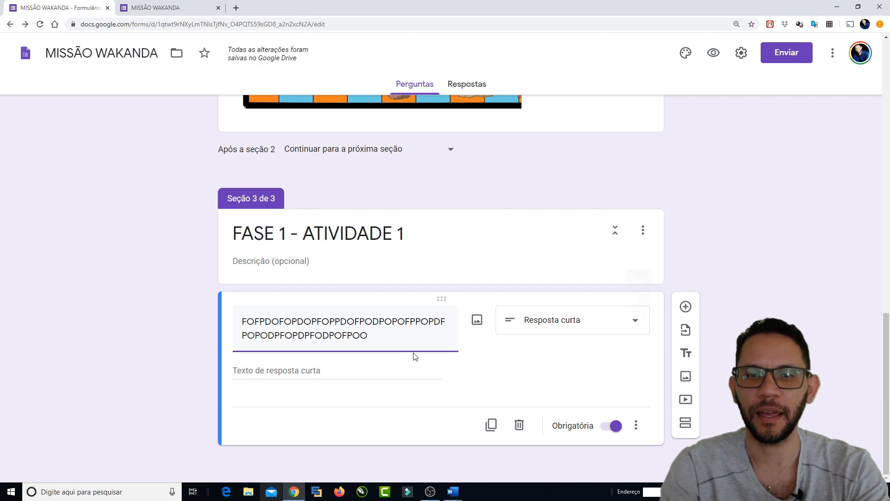
click(360, 379)
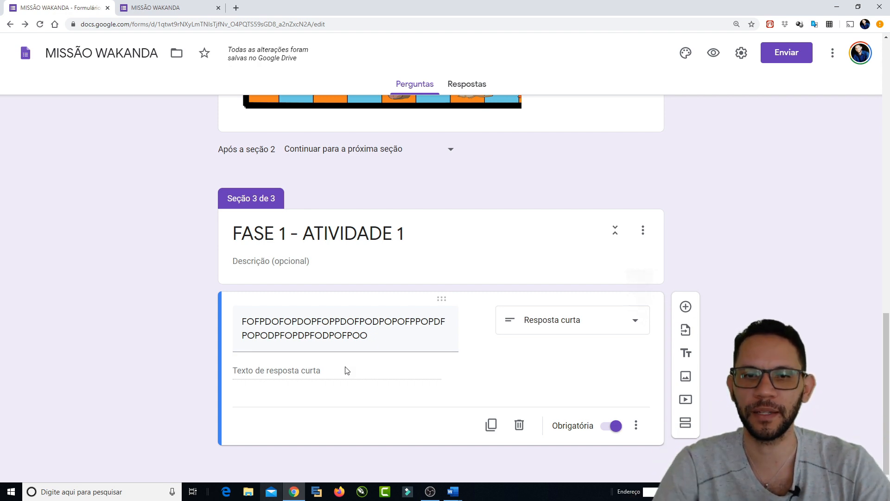
click(358, 321)
click(400, 330)
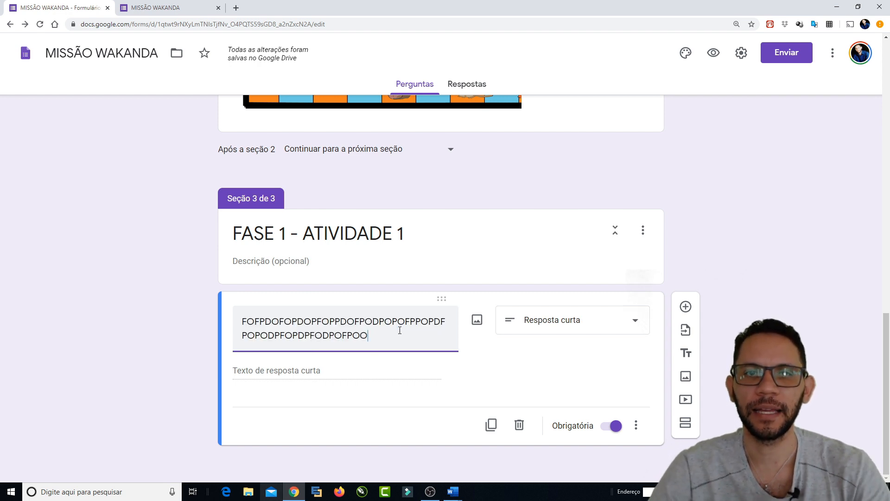
scroll(280, 291, up, 10)
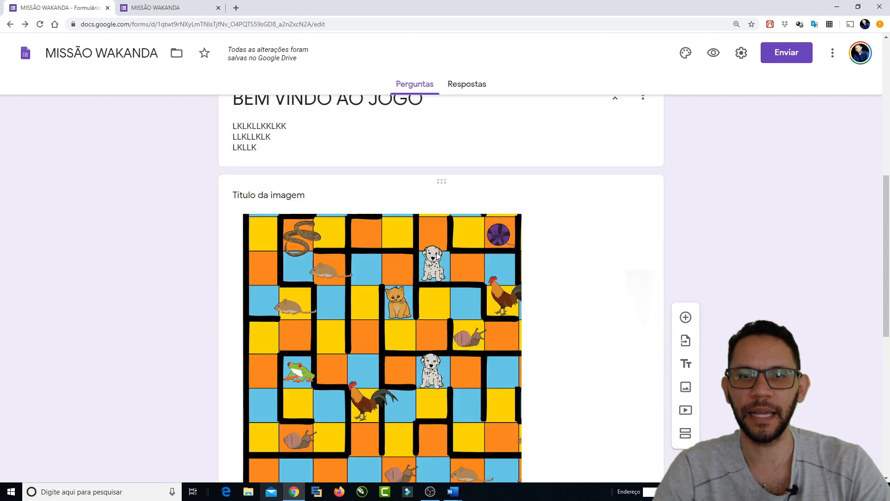
scroll(437, 256, down, 10)
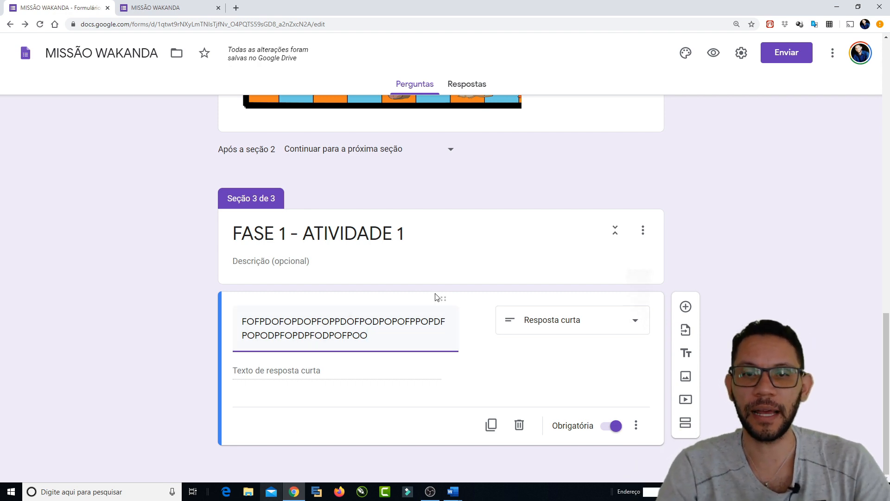
click(390, 378)
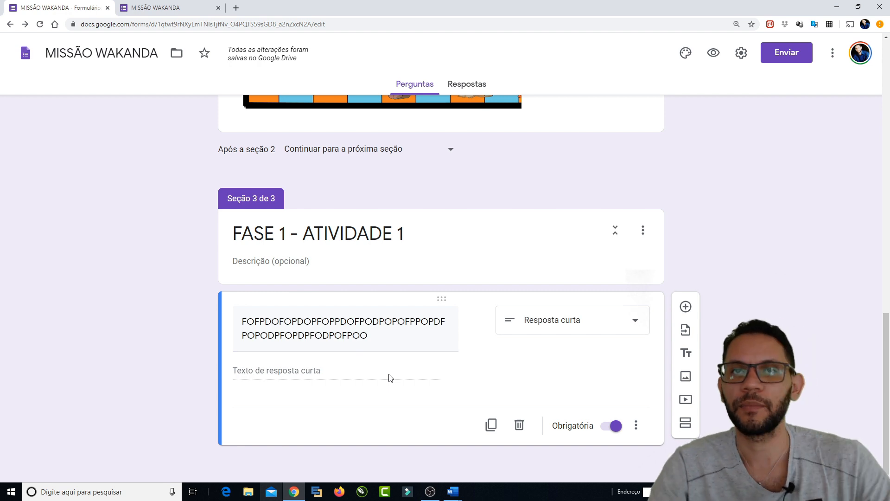
Step: Add a new section after the FASE 1 - ATIVIDADE 1 question and title it "PARABÉNS - ATIVIDADE 1"
click(686, 424)
click(268, 401)
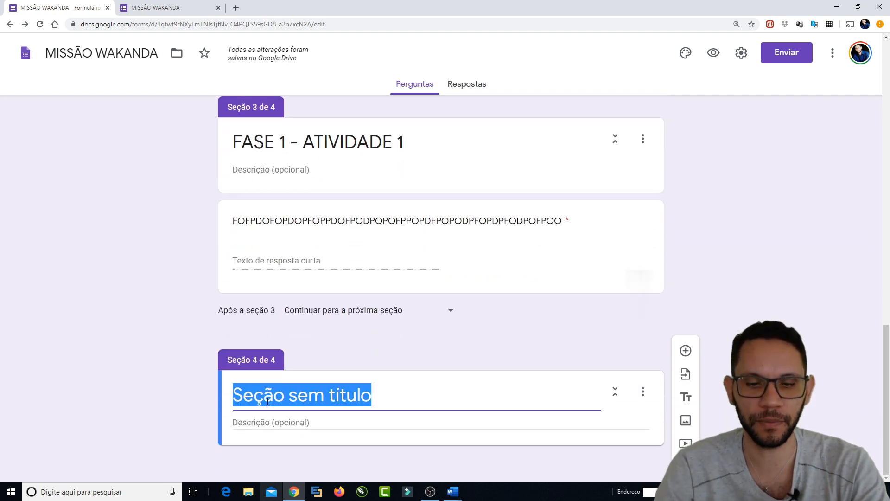
text(PARABÉN)
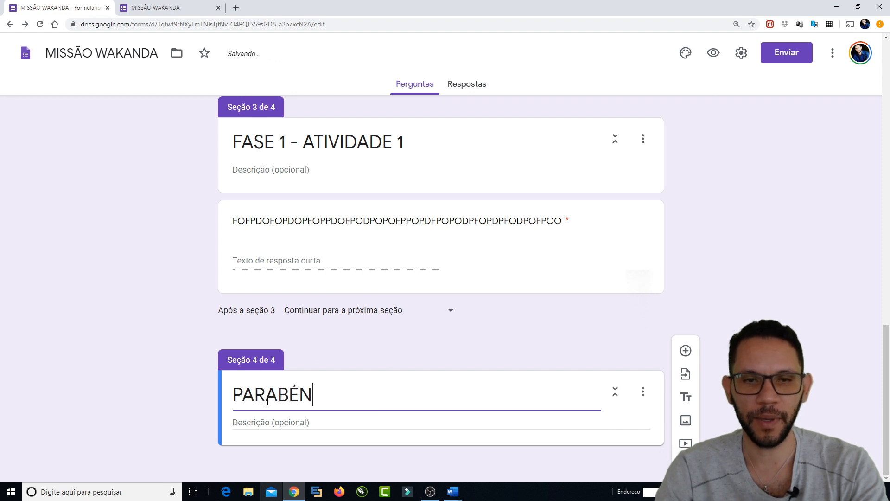
text(S - ATIVIDADE 1)
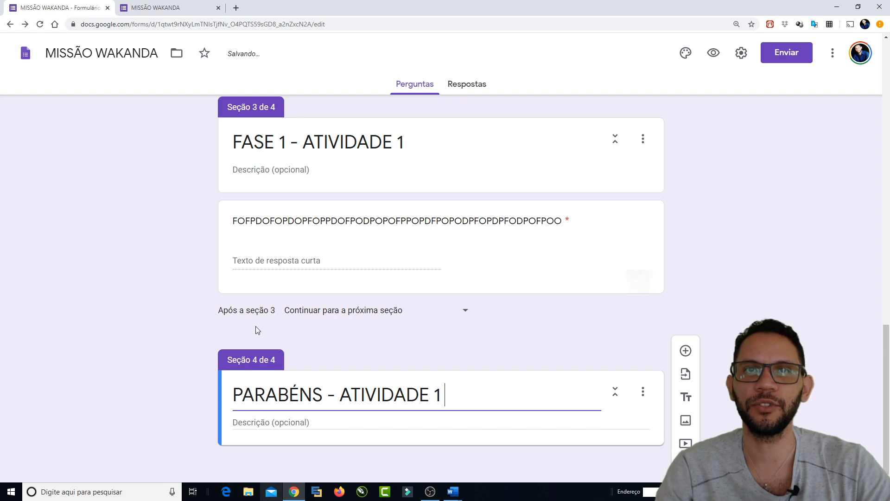
Step: Enter "Você ganhou 5 moedas!" as the description of the PARABÉNS - ATIVIDADE 1 section
click(276, 423)
key(Return)
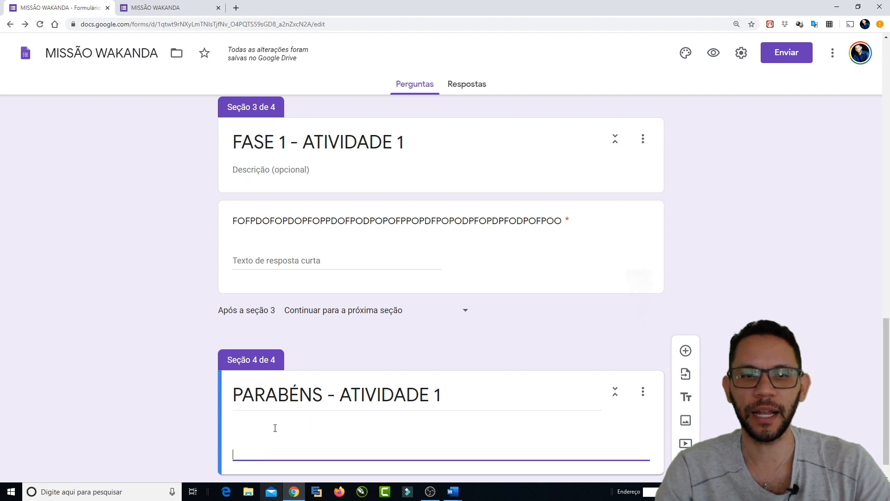
text(vOC)
key(BackSpace)
key(BackSpace)
key(BackSpace)
key(BackSpace)
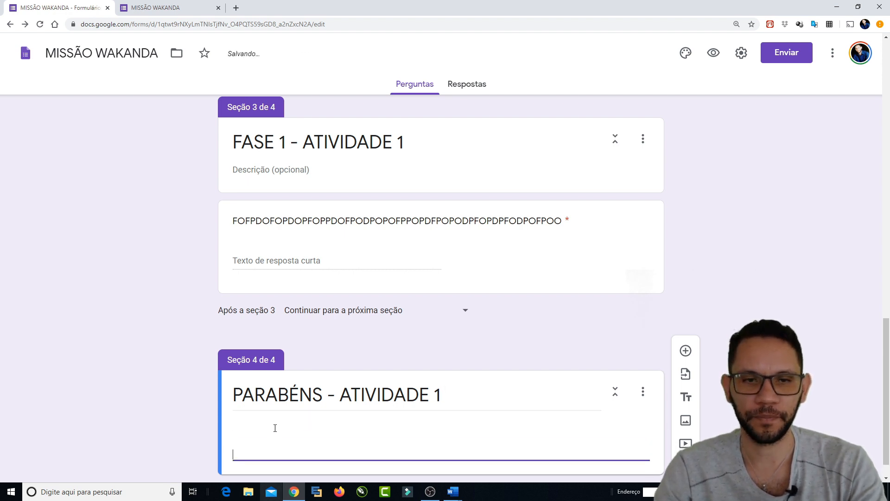
text(VOcê)
key(BackSpace)
key(BackSpace)
key(BackSpace)
key(BackSpace)
text(oc)
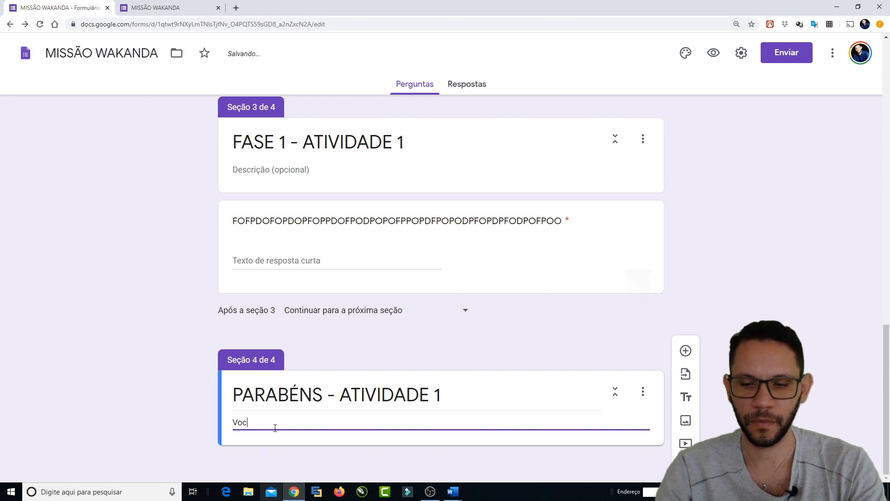
text(ê ganhou 5 moer)
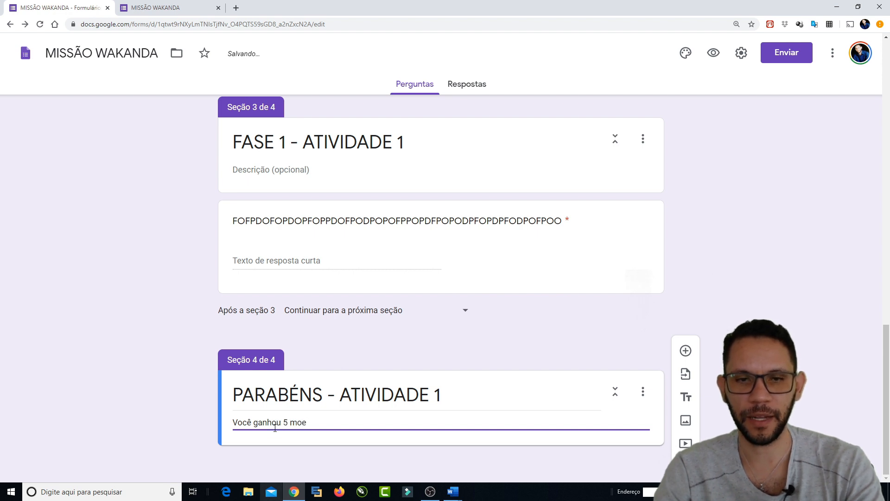
key(BackSpace)
text(das!)
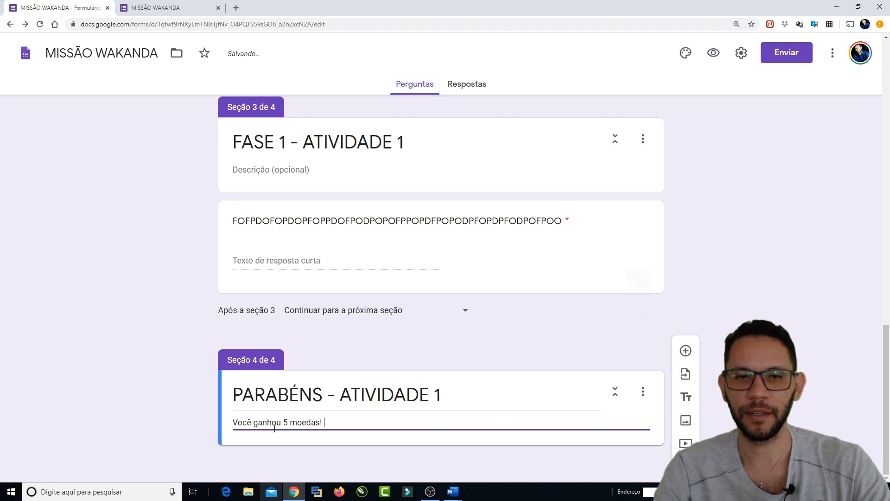
click(749, 290)
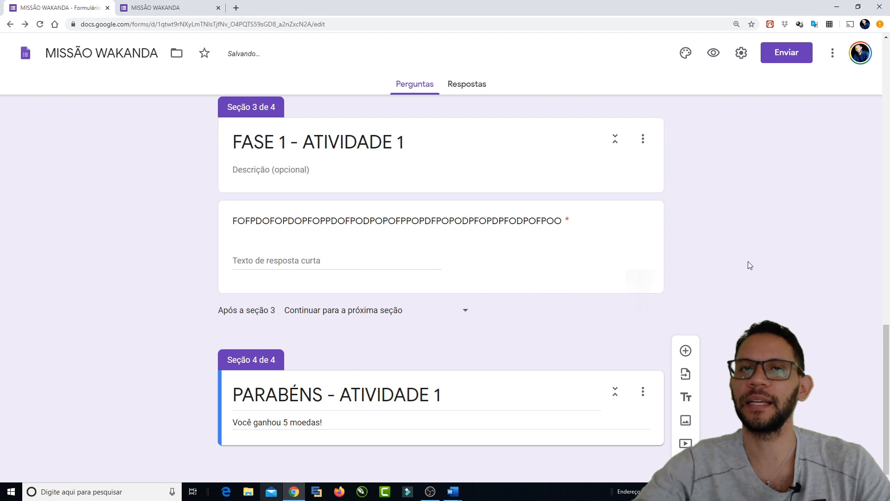
Step: Review the form from its opening section and name question down to the BEM VINDO AO JOGO section
scroll(759, 261, up, 4)
scroll(759, 259, up, 15)
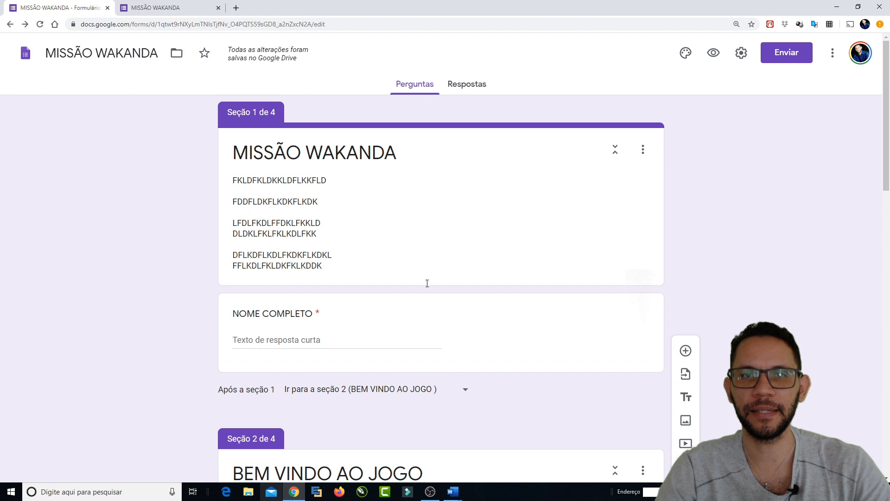
click(252, 333)
scroll(764, 195, down, 2)
scroll(364, 377, down, 3)
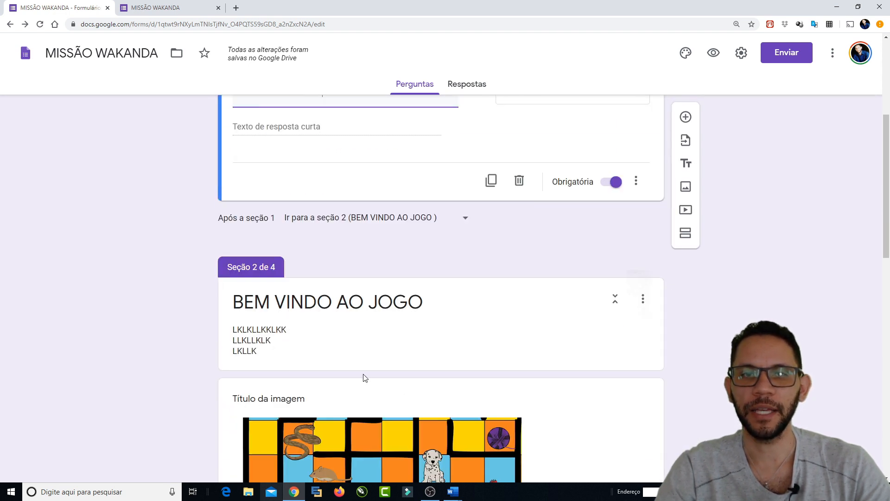
click(271, 265)
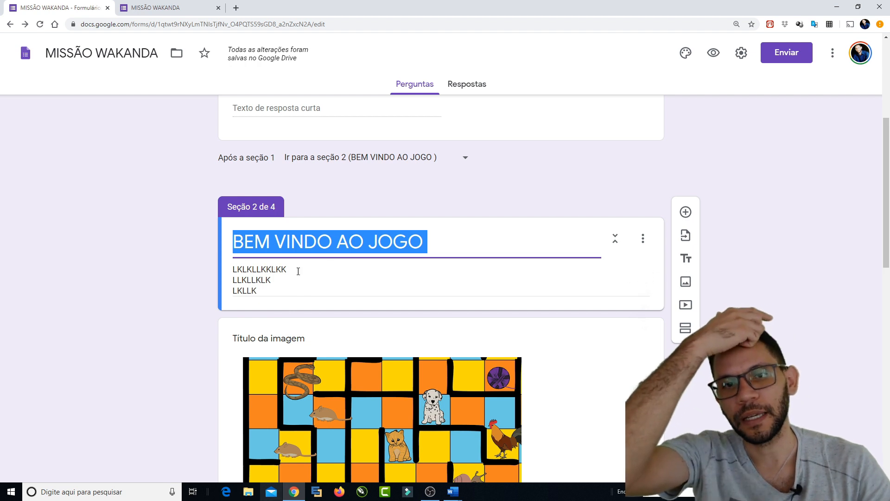
Step: Review the form from the BEM VINDO AO JOGO image through FASE 1 - ATIVIDADE 1 to the PARABÉNS - ATIVIDADE 1 section
scroll(399, 278, down, 4)
scroll(405, 198, down, 8)
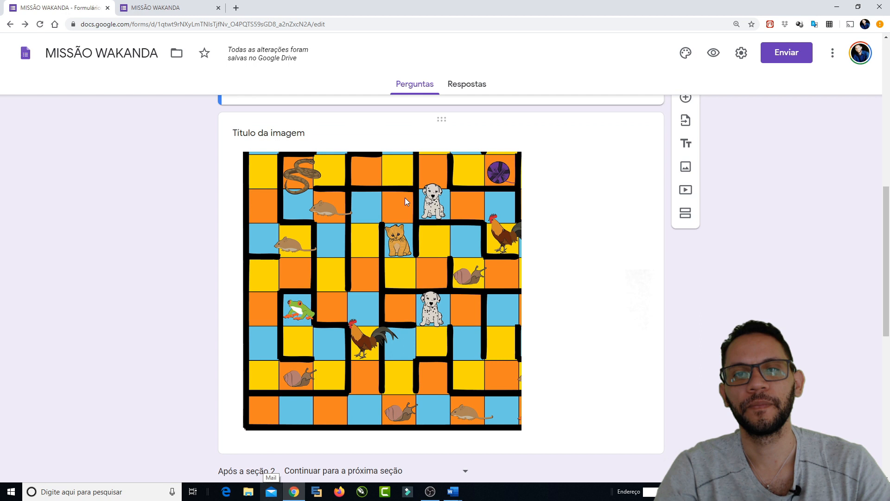
scroll(323, 173, up, 3)
scroll(323, 173, down, 3)
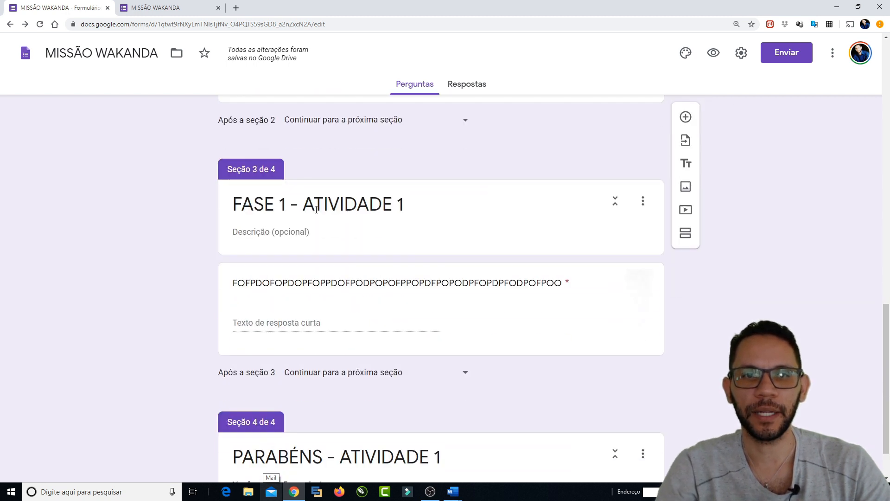
triple_click(315, 208)
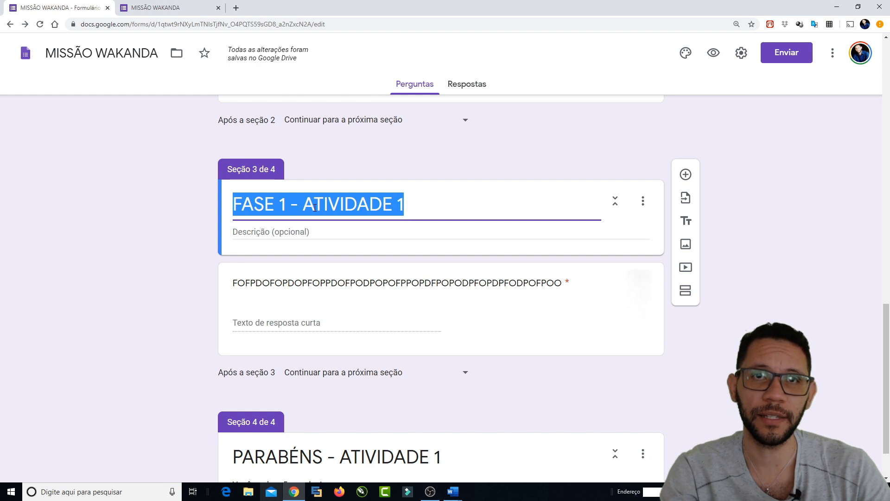
click(315, 208)
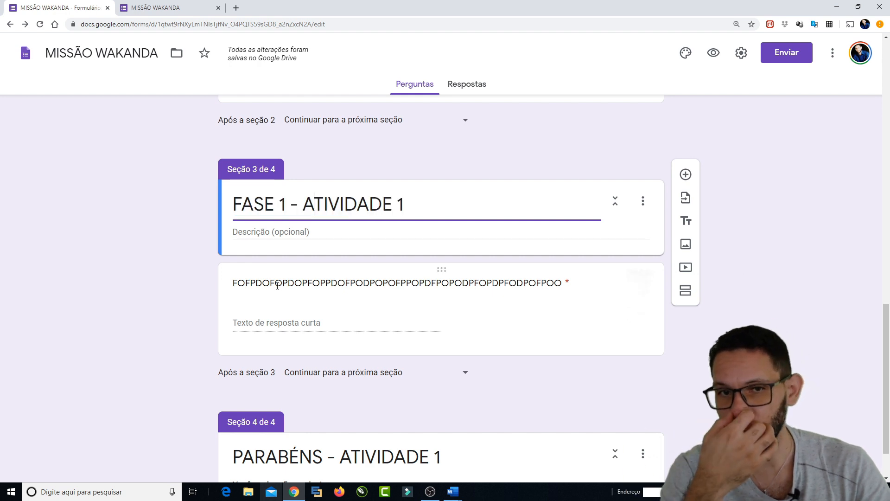
click(277, 286)
click(281, 343)
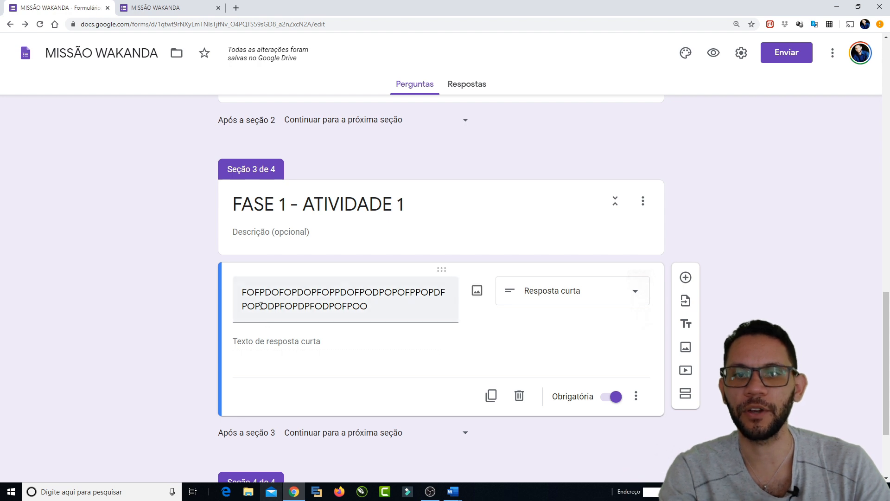
scroll(302, 278, down, 3)
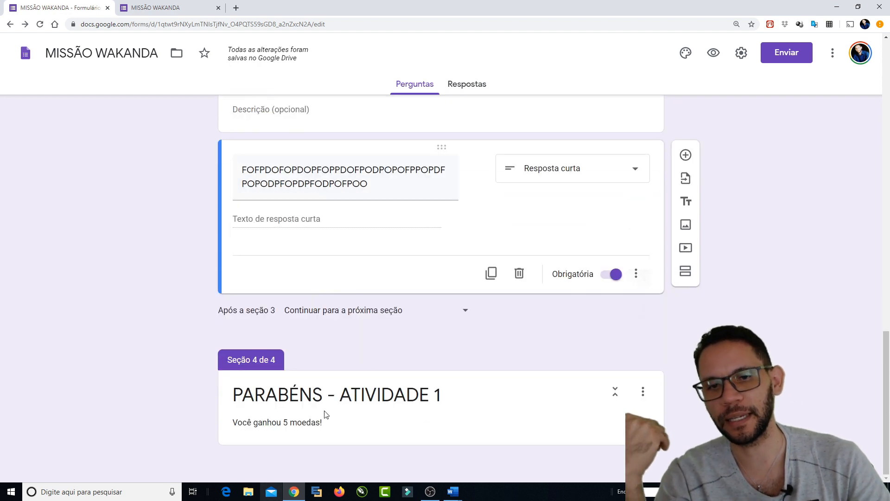
click(320, 397)
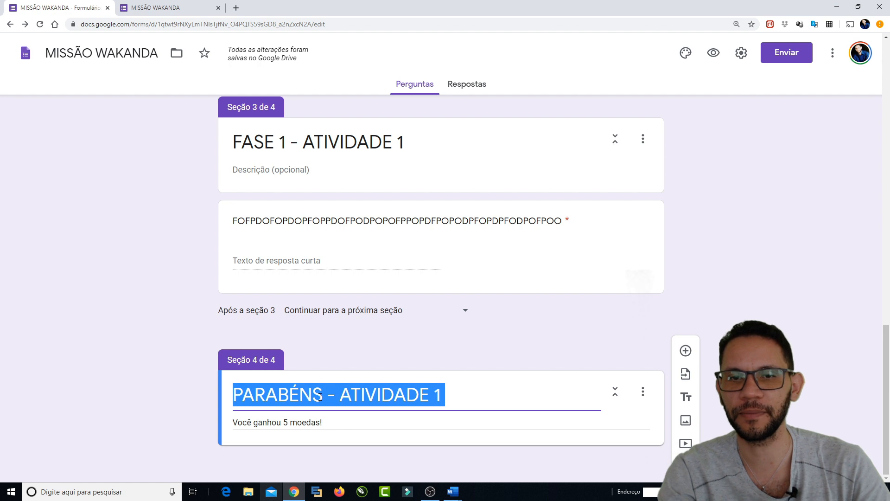
click(180, 300)
Step: Set the navigation after section 3 to go to section 4 (PARABÉNS - ATIVIDADE 1)
scroll(503, 379, up, 3)
scroll(338, 319, down, 2)
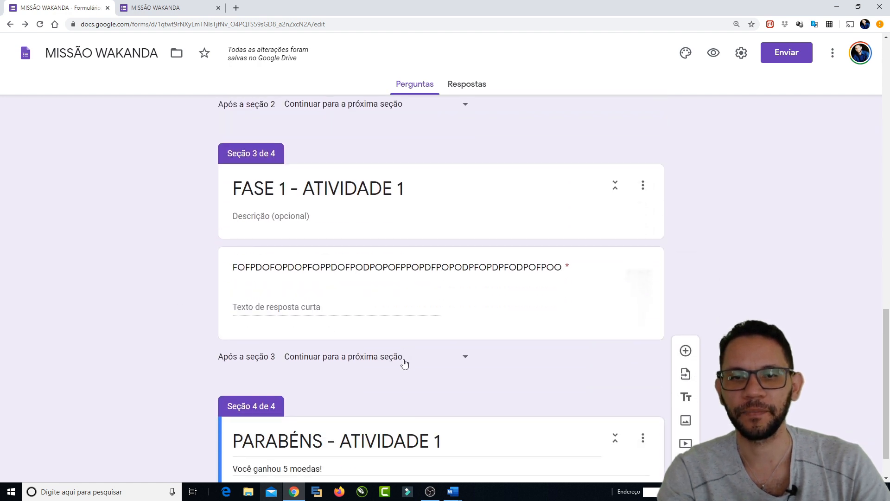
click(404, 364)
click(254, 368)
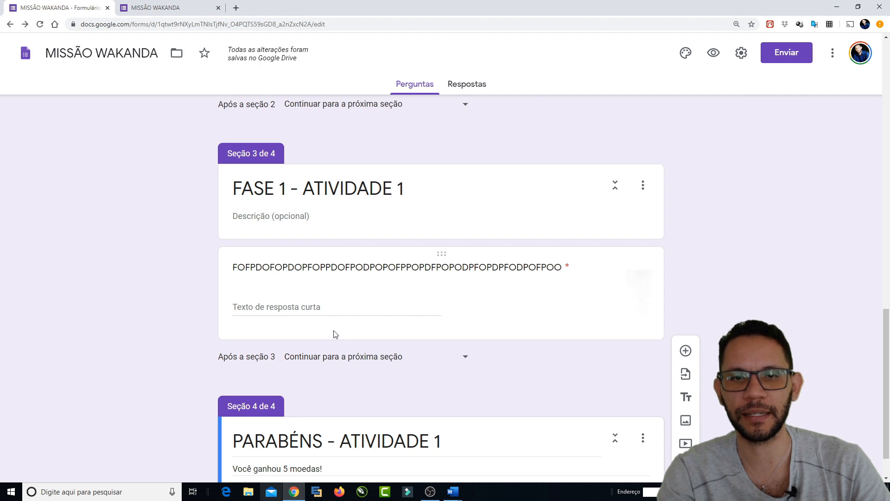
click(366, 360)
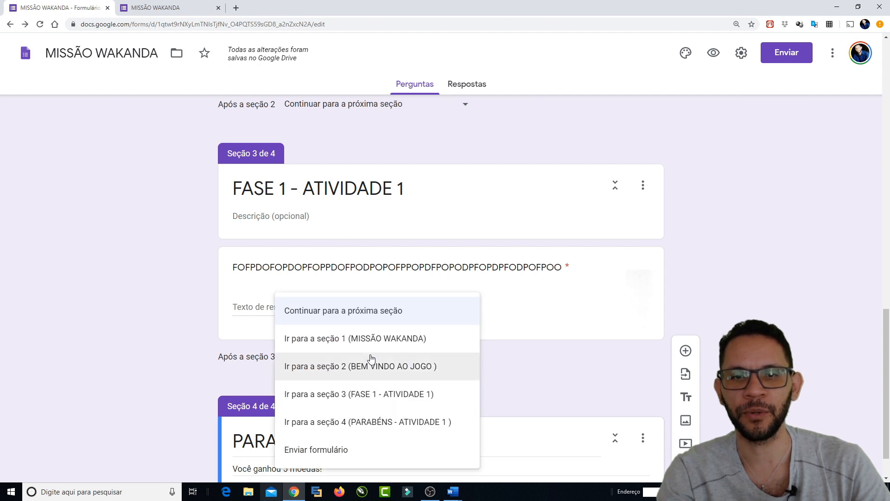
click(371, 420)
scroll(303, 249, up, 1)
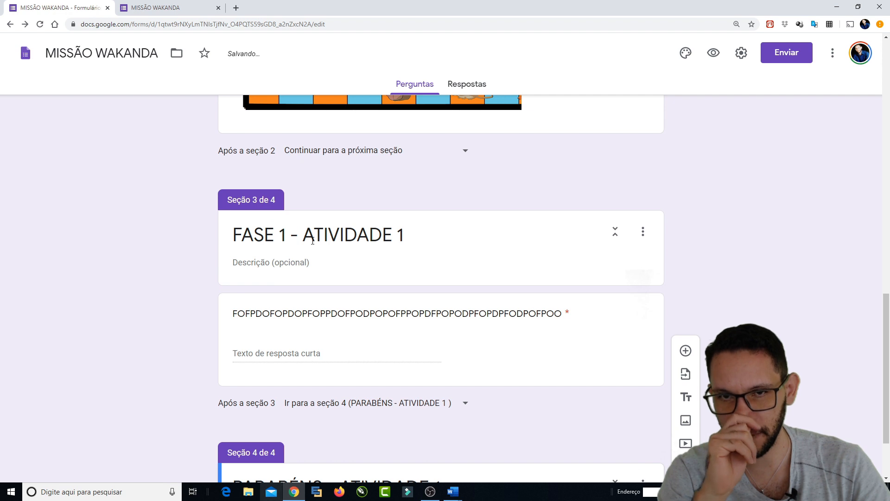
Step: Add a new section after the PARABÉNS - ATIVIDADE 1 section
scroll(354, 252, down, 2)
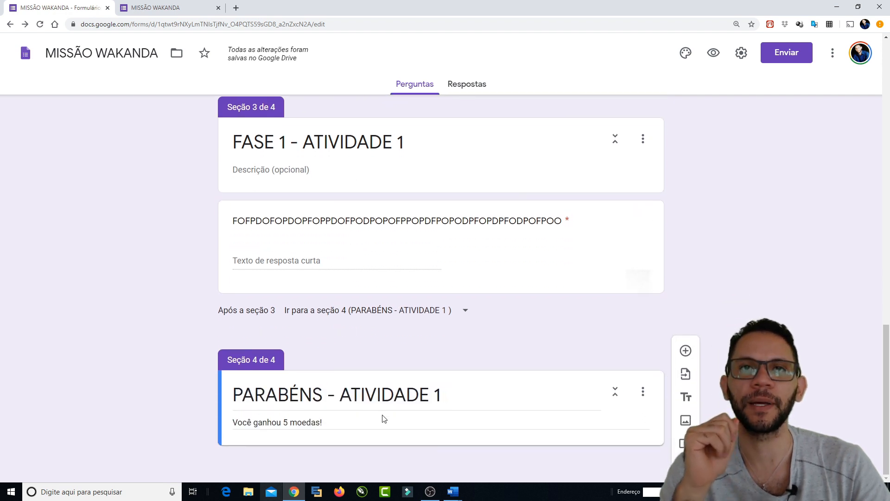
triple_click(327, 422)
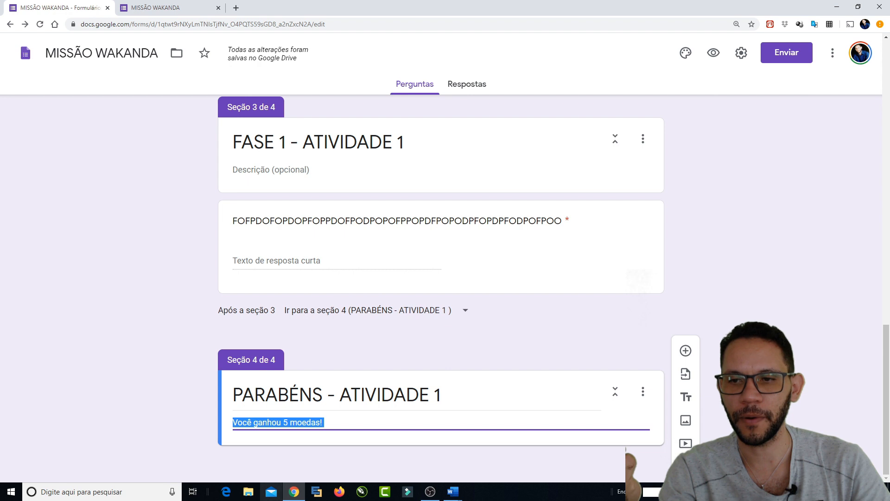
click(686, 466)
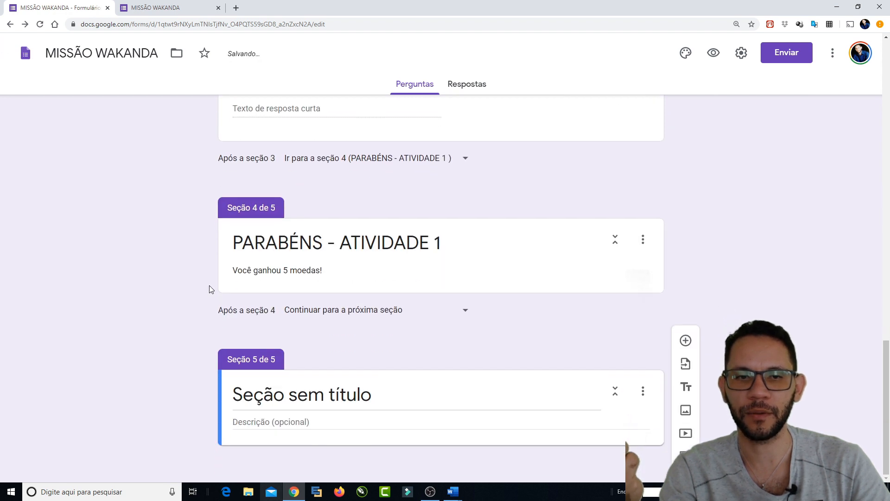
Step: Review how the FASE 1 - ATIVIDADE 1 section leads to PARABÉNS - ATIVIDADE 1 and its coin message
scroll(274, 362, up, 5)
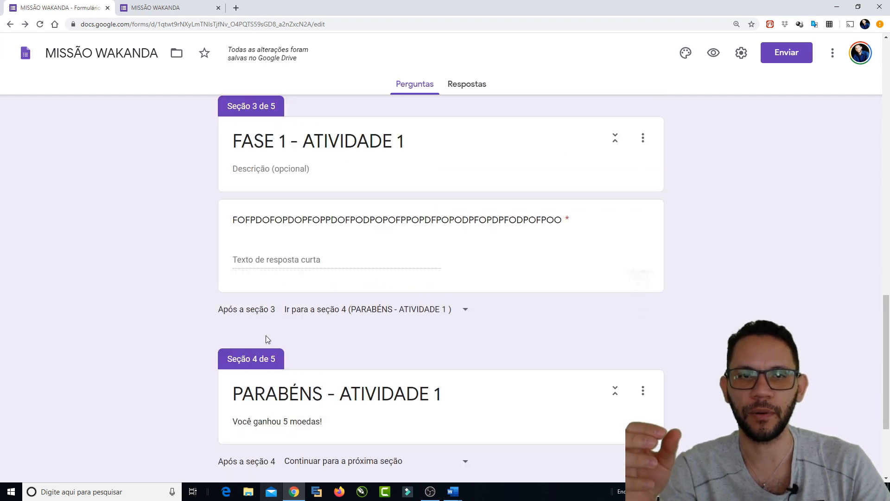
click(273, 226)
click(273, 227)
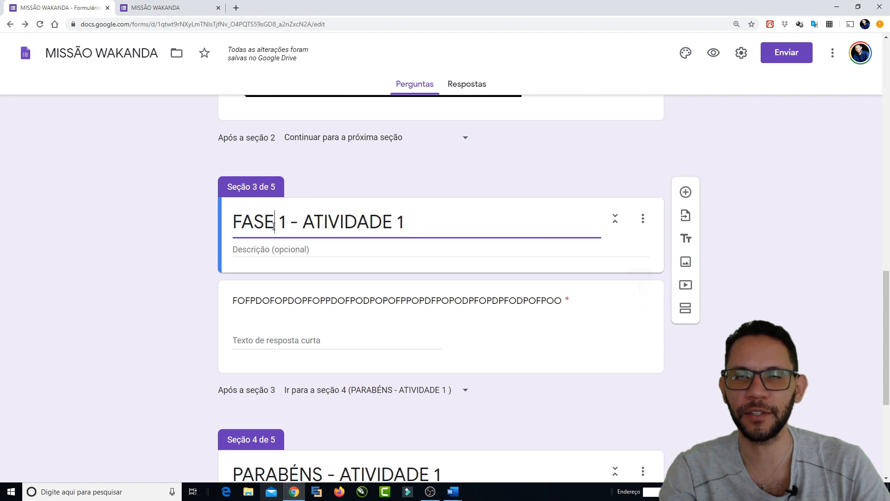
scroll(274, 226, down, 5)
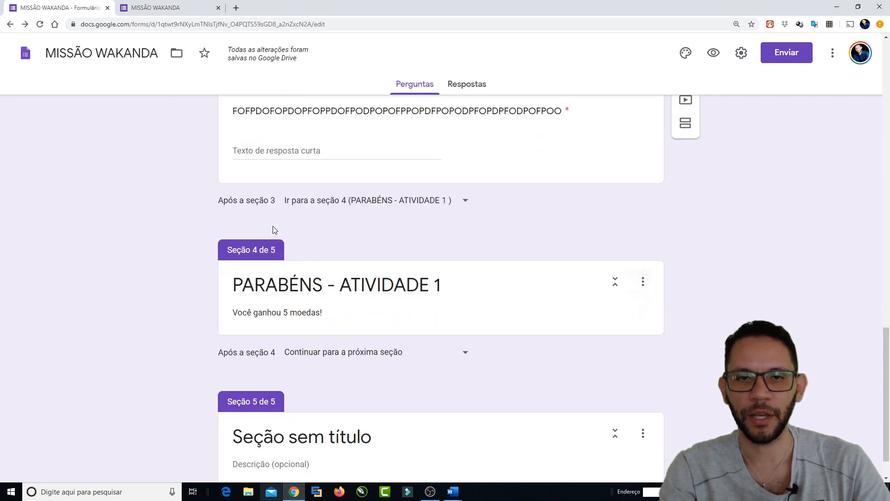
click(278, 242)
click(278, 243)
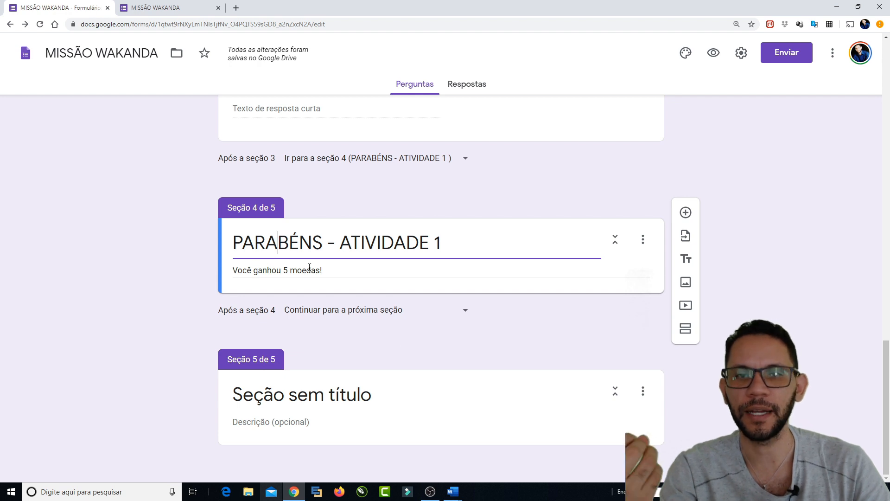
click(350, 274)
click(349, 272)
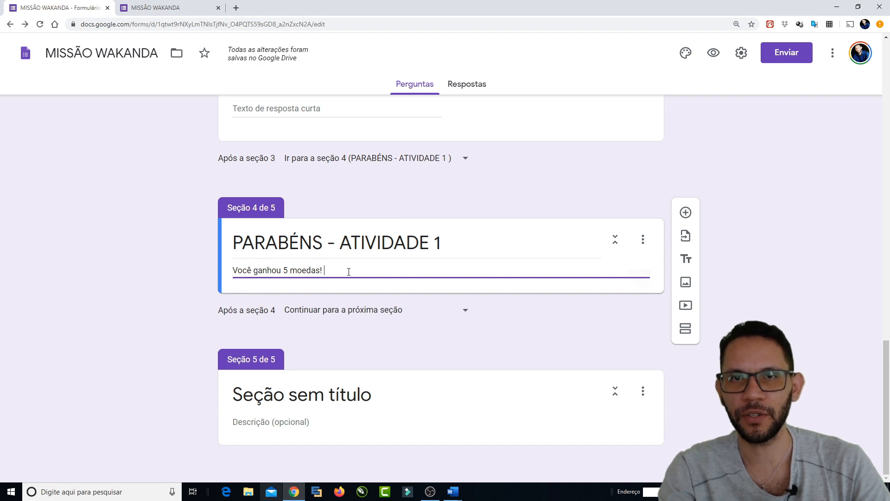
scroll(348, 272, up, 5)
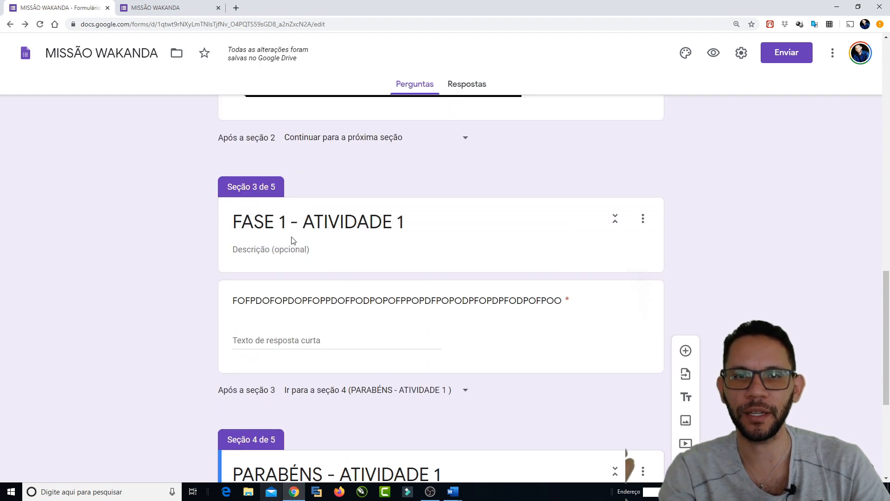
triple_click(288, 226)
click(288, 227)
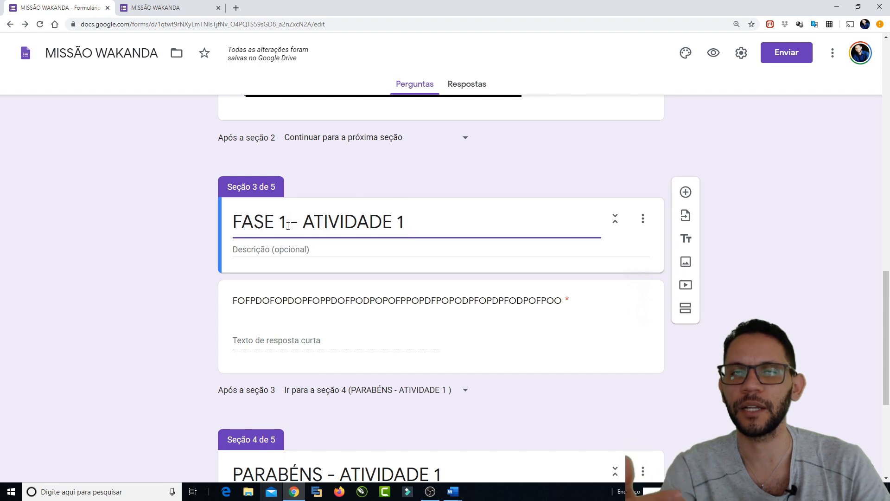
Step: Title the new section 5 "FASE 2 - ATIVIDADE 2"
scroll(288, 227, down, 5)
click(301, 395)
text(fase)
key(BackSpace)
key(BackSpace)
key(BackSpace)
key(BackSpace)
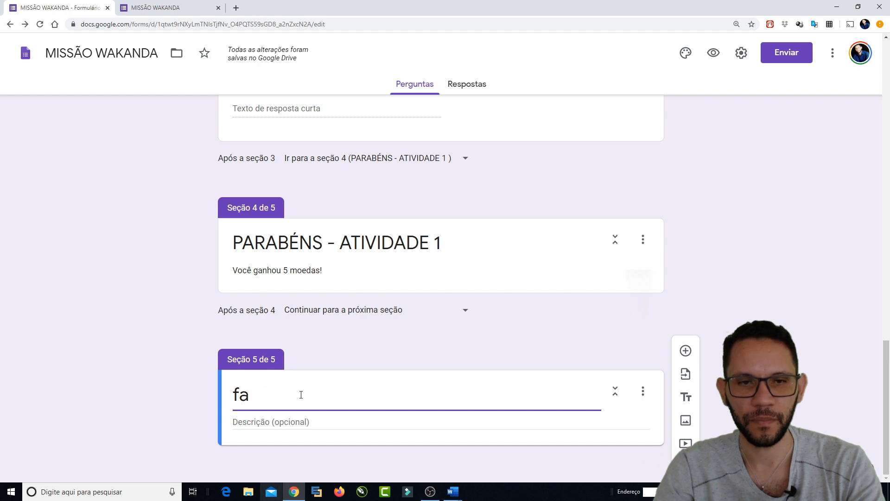
text(FASE 2 )
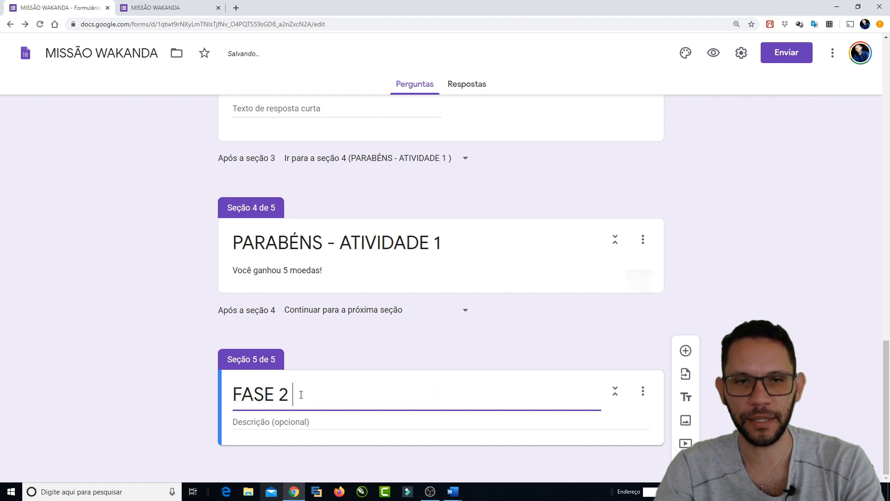
text(- ATIVIDADE 2)
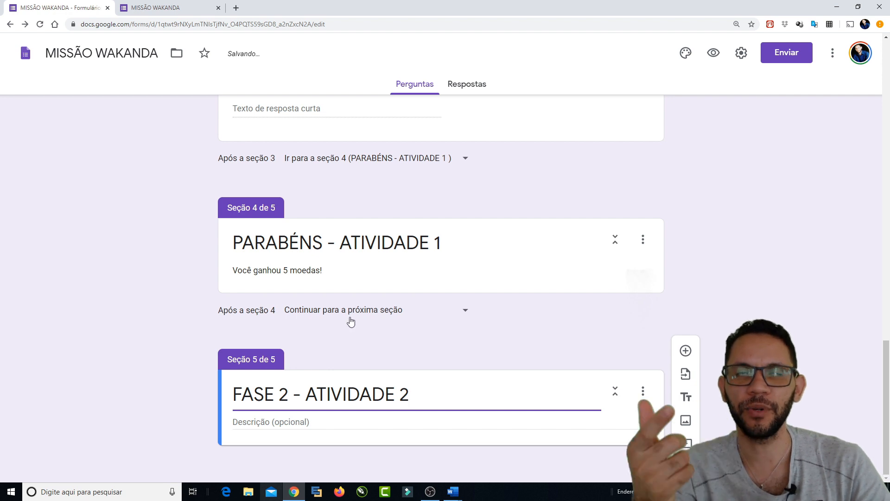
Step: Add a question to the FASE 2 - ATIVIDADE 2 section and set its type to Parágrafo
click(285, 425)
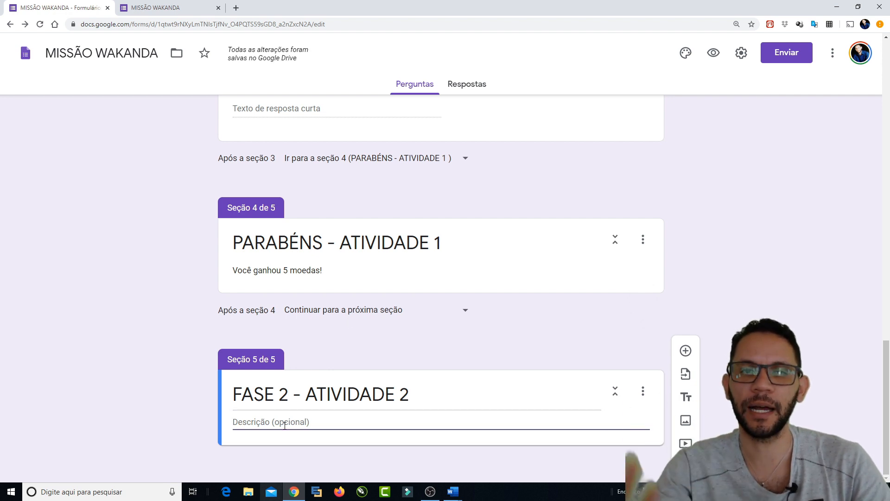
click(686, 352)
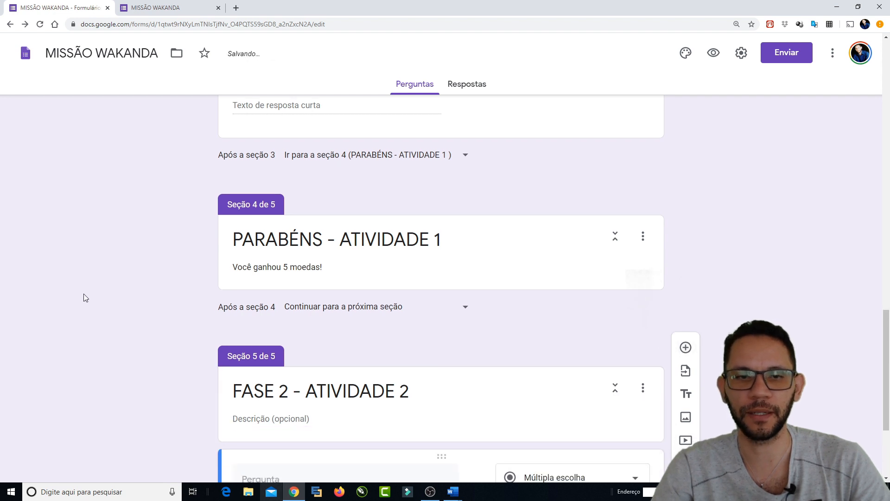
click(553, 317)
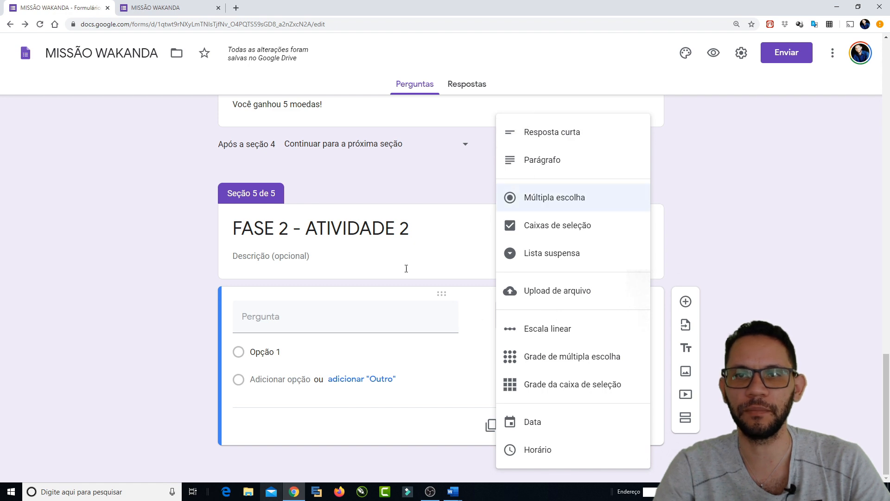
click(278, 312)
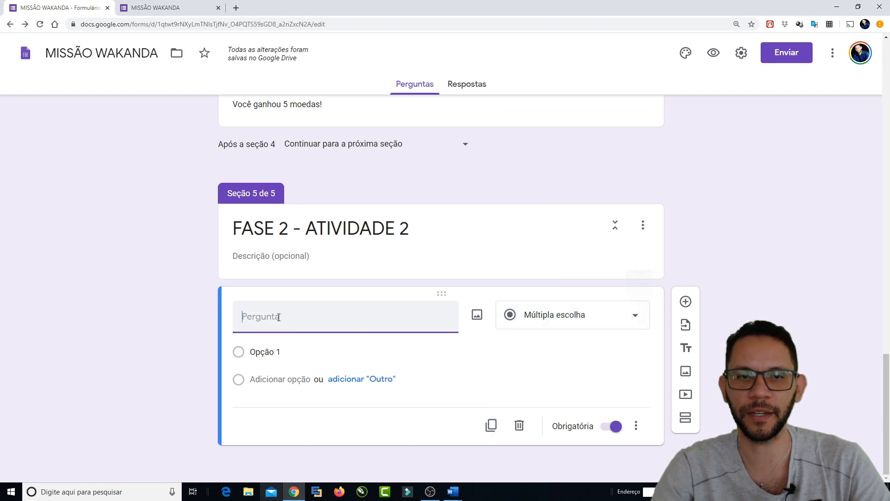
click(596, 324)
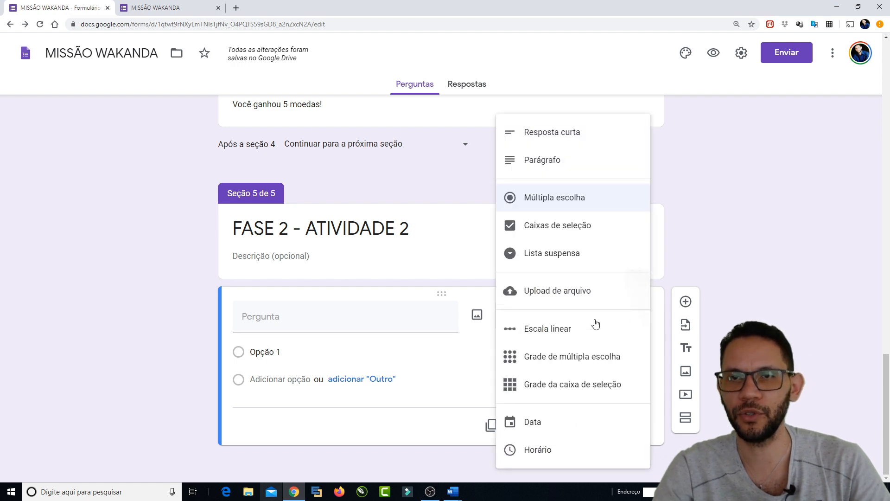
click(545, 160)
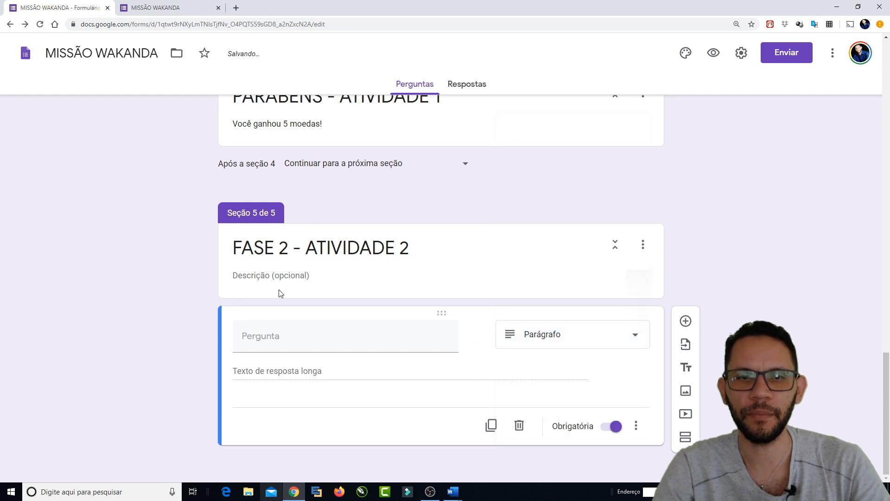
Step: Enter "PERGUNTA 2" as the question text in the FASE 2 - ATIVIDADE 2 section
click(277, 342)
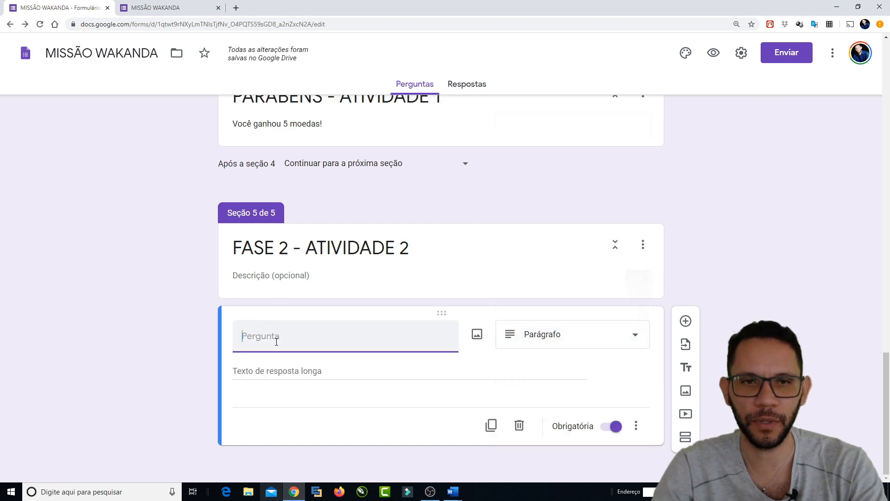
text(PERGUNTA 2)
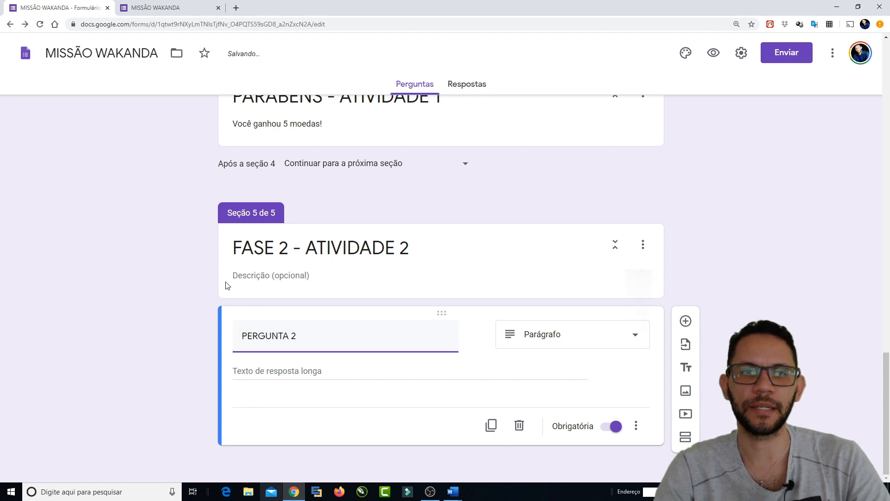
click(182, 286)
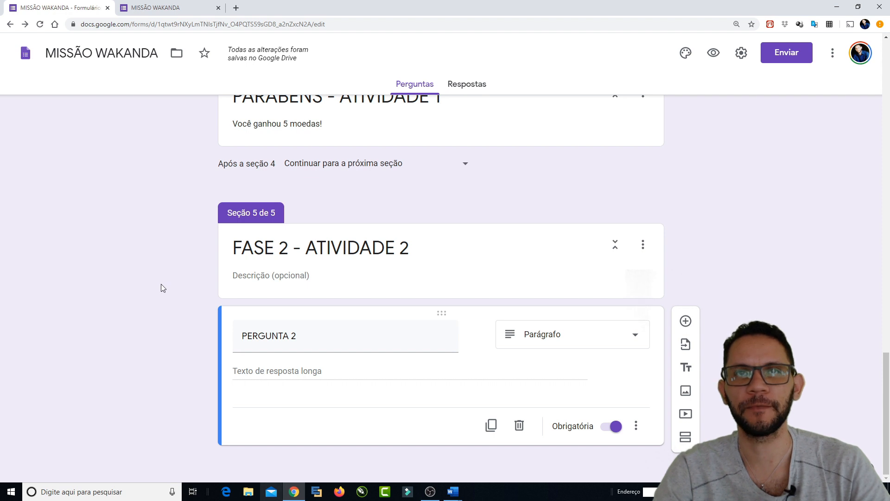
Step: Replace the question text in the FASE 1 - ATIVIDADE 1 section with "PERGUNTA 1"
drag(237, 331, 299, 337)
scroll(302, 339, up, 10)
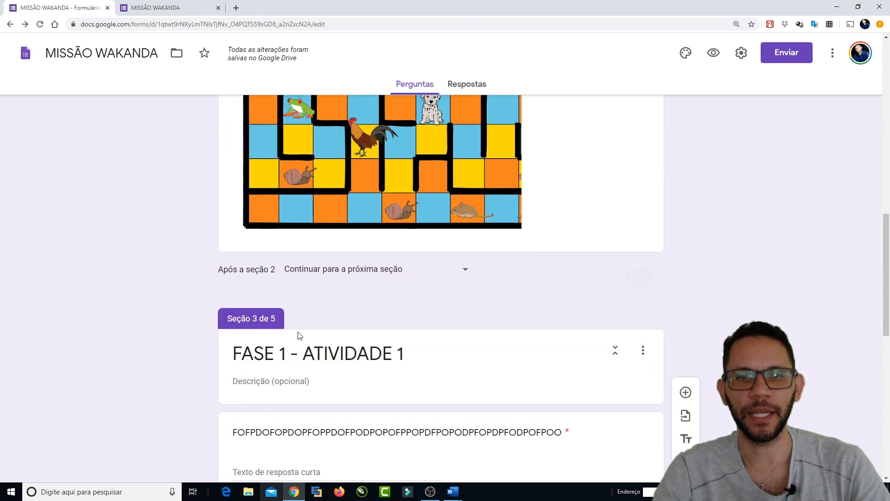
scroll(298, 334, down, 3)
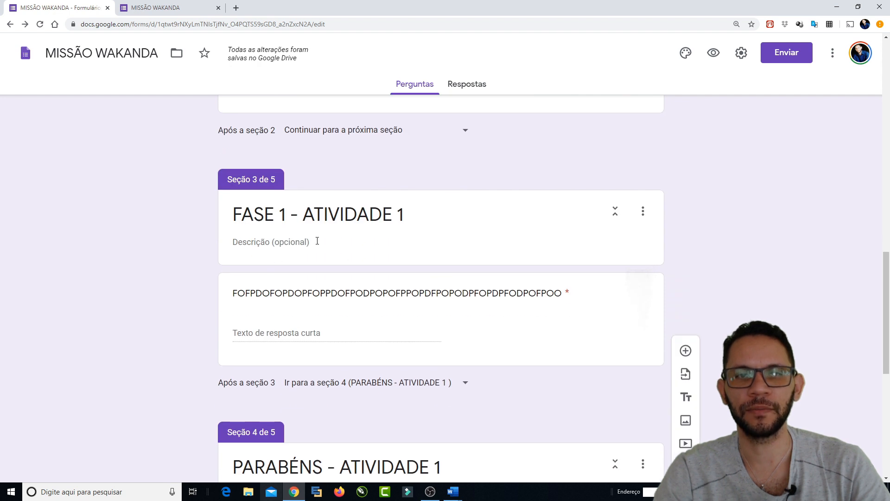
triple_click(312, 293)
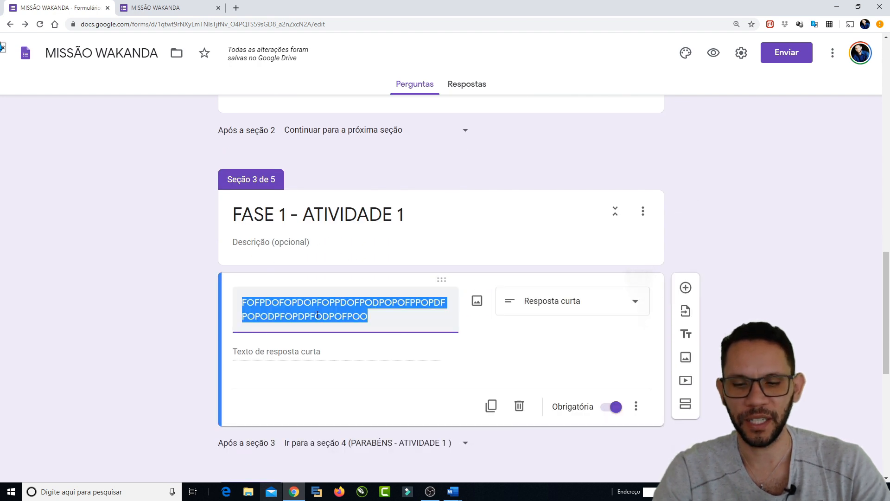
text(PE)
key(BackSpace)
text(ERGUNTA 1)
click(115, 291)
Step: Add a new section directly after the FASE 2 - ATIVIDADE 2 section header, above PERGUNTA 2
scroll(204, 210, down, 5)
scroll(232, 227, down, 3)
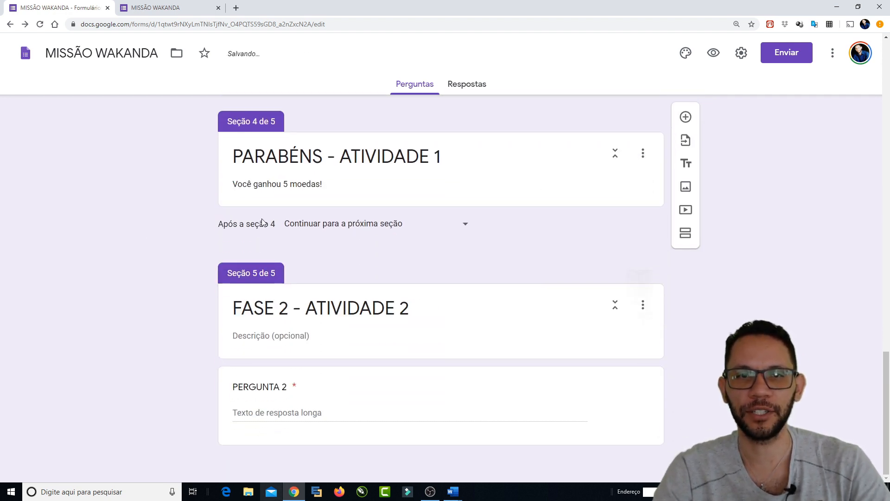
scroll(254, 221, up, 5)
scroll(266, 178, up, 5)
scroll(318, 214, down, 6)
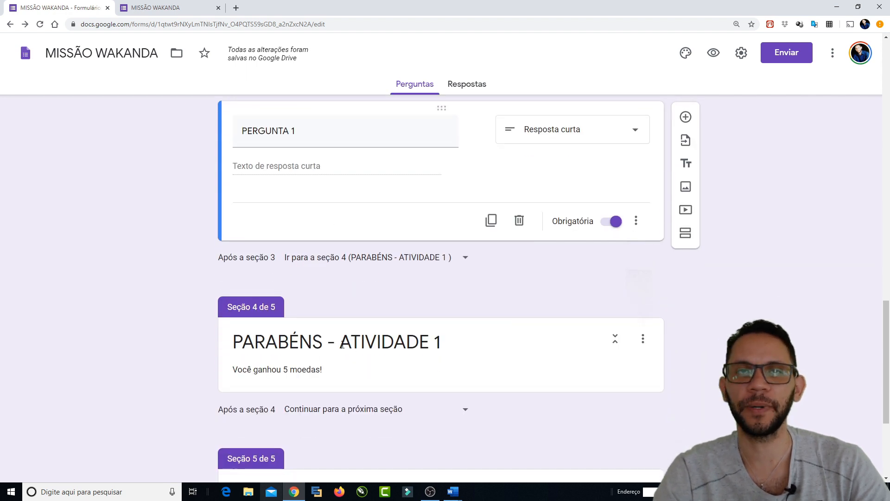
scroll(341, 343, down, 4)
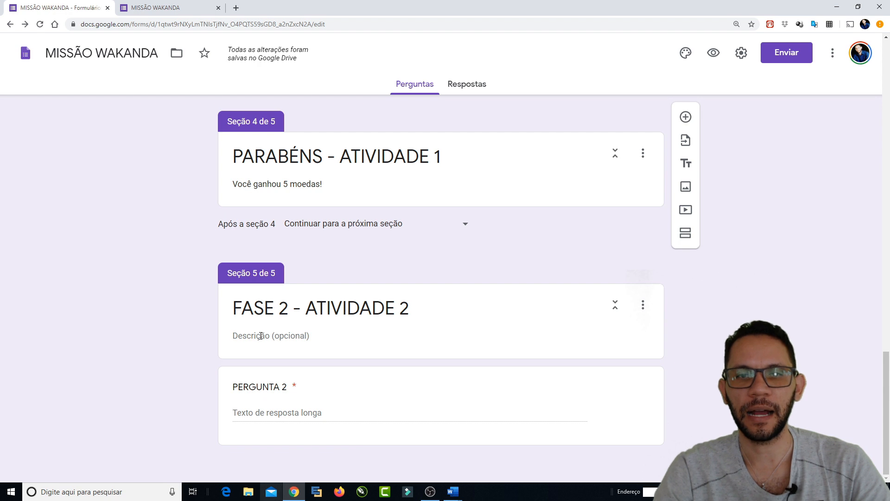
click(310, 302)
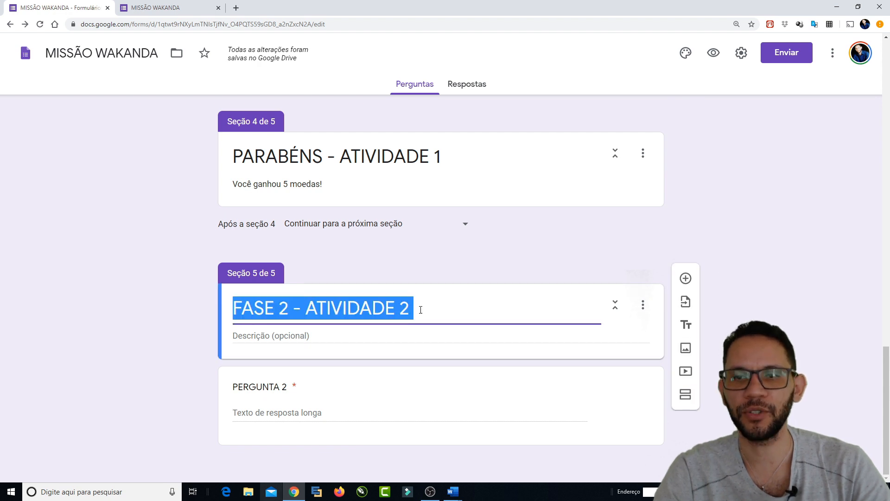
click(686, 398)
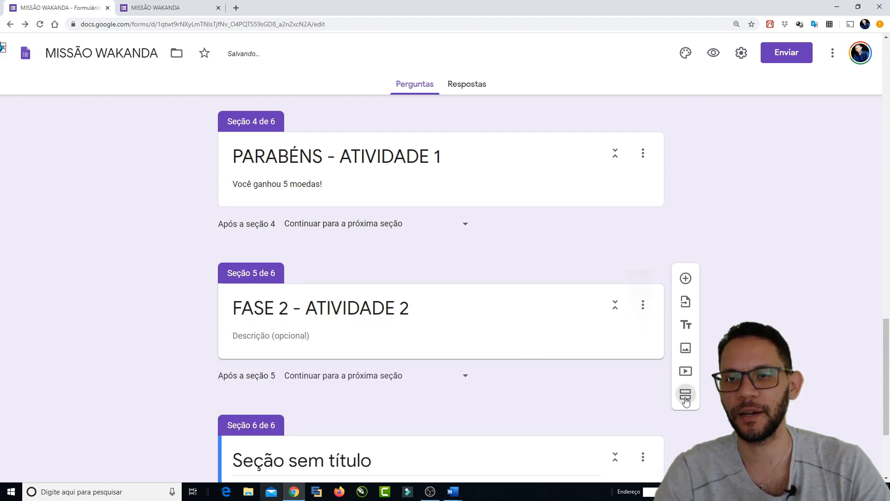
scroll(394, 348, down, 2)
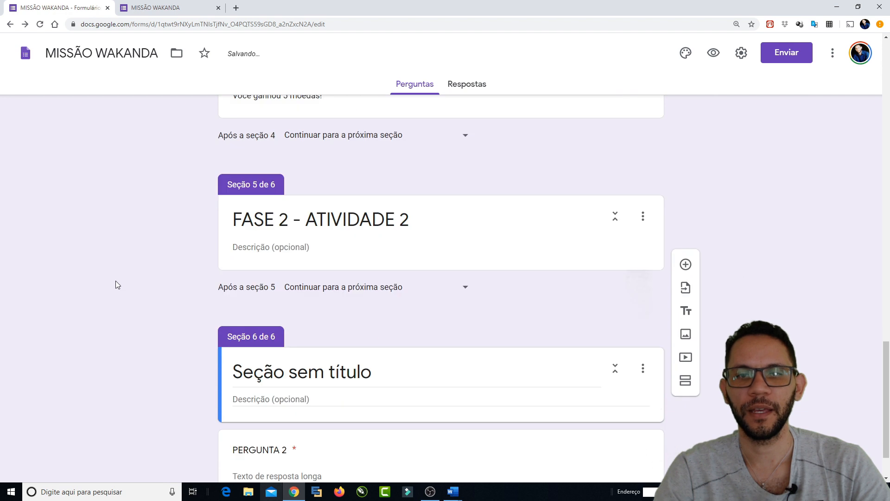
Step: Title the new untitled section 6 "PARABÉNS ATIVIDADE 2"
triple_click(293, 371)
text(PARABÉNS ATIVID)
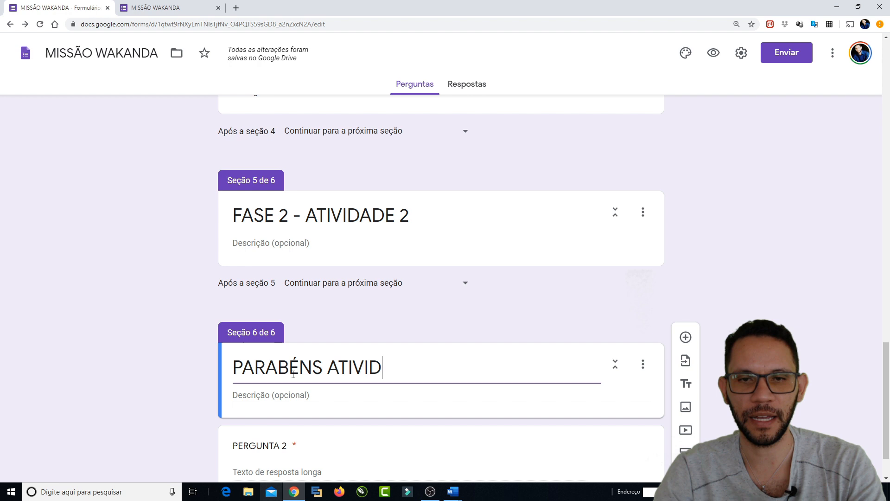
text(ADE)
key(BackSpace)
key(BackSpace)
text(ADE )
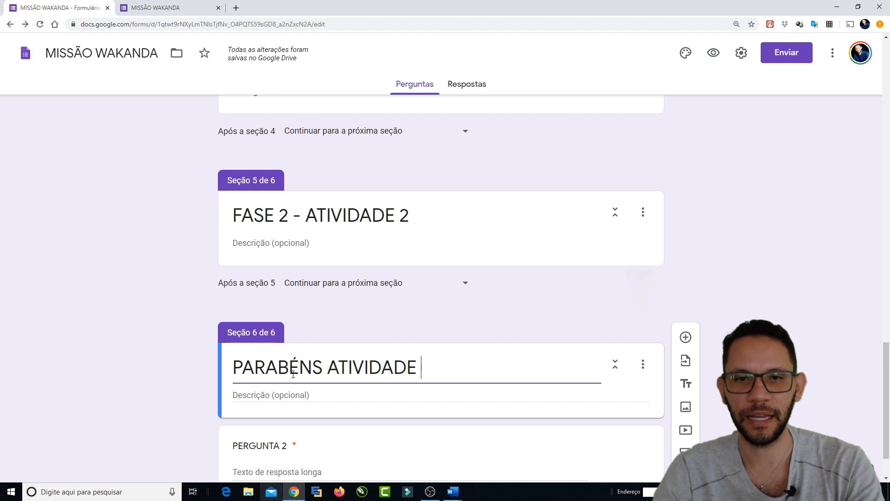
text(3)
key(BackSpace)
text(2)
click(158, 272)
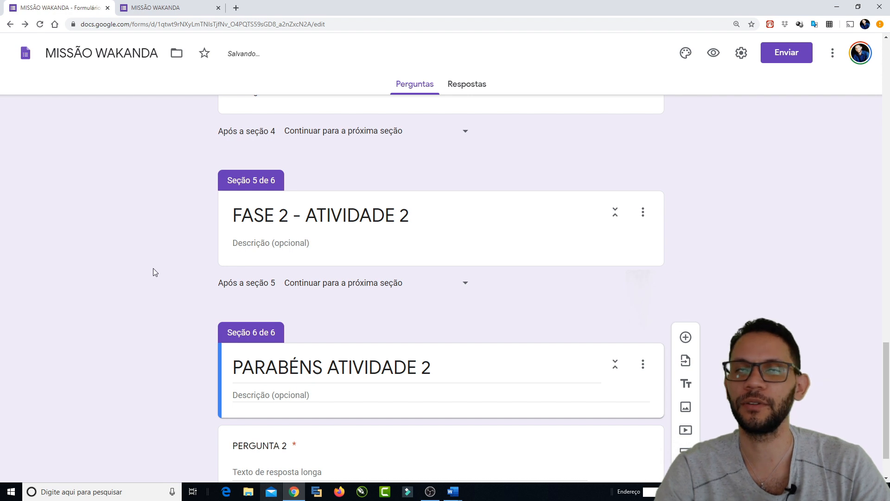
Step: Set the navigation after section 5 to go to section 6 (PARABÉNS ATIVIDADE 2)
scroll(160, 269, down, 1)
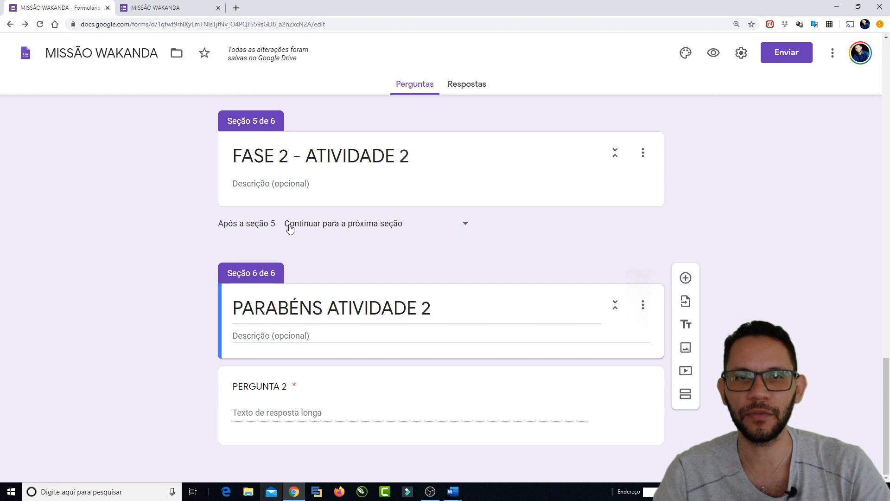
click(328, 226)
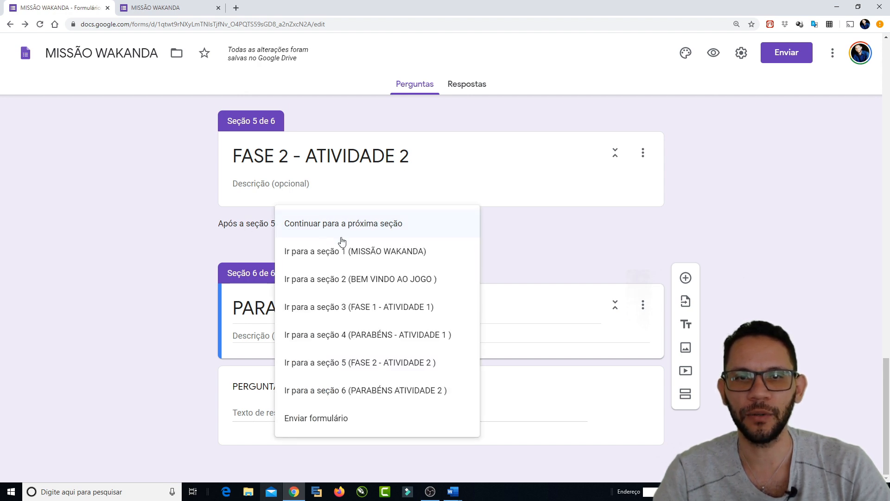
click(146, 183)
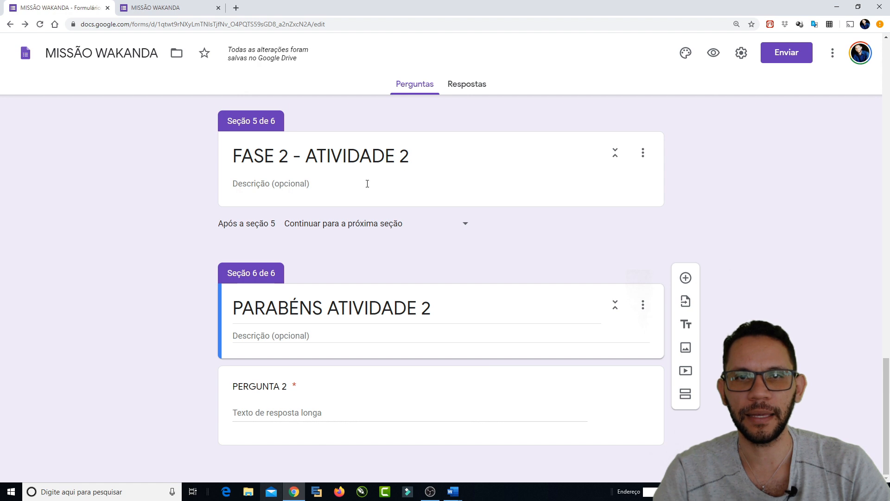
click(366, 226)
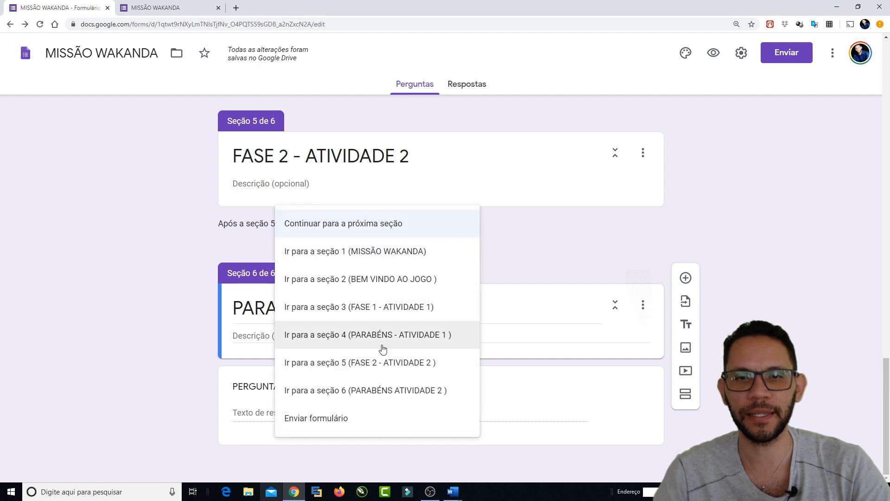
click(383, 392)
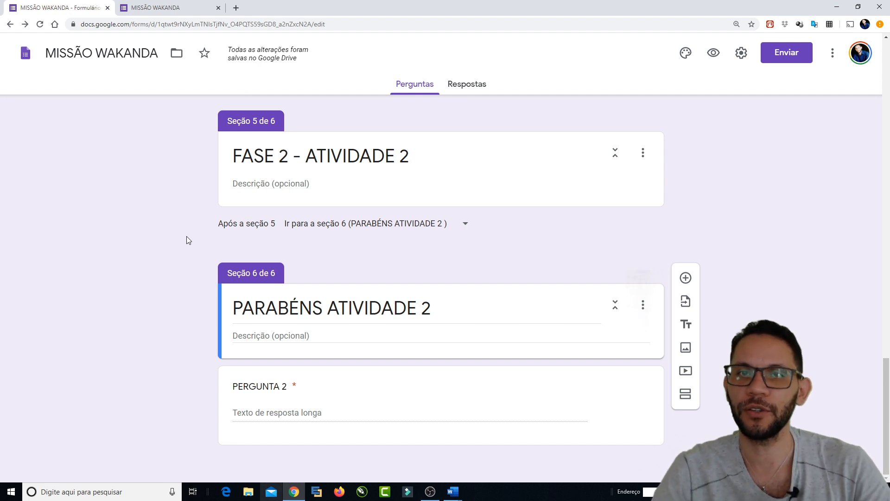
Step: Add another section after the PARABÉNS ATIVIDADE 2 header and title it "FASE 3 - ATIVIDADE 3"
triple_click(439, 310)
click(439, 310)
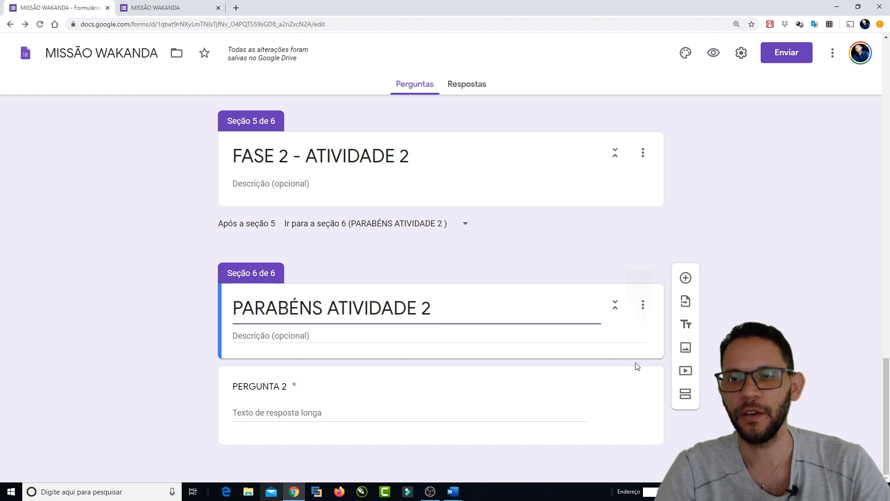
click(685, 394)
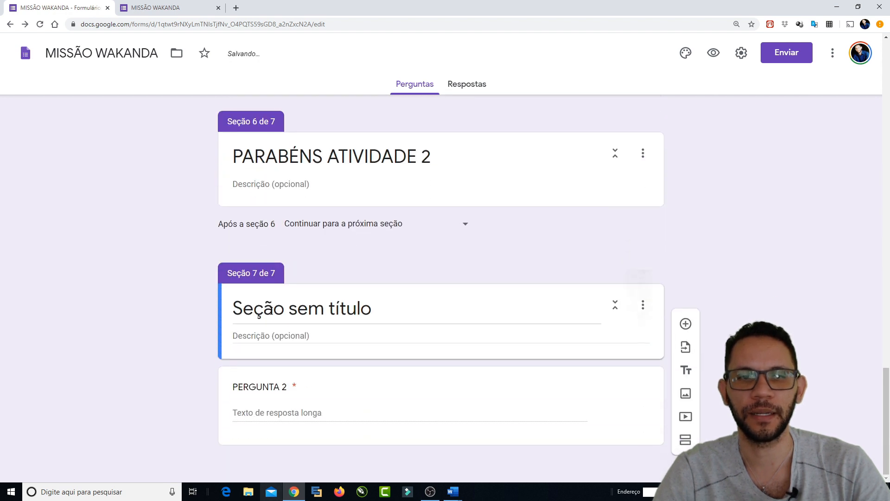
triple_click(271, 311)
text(A)
key(BackSpace)
text(FASE 3 - A)
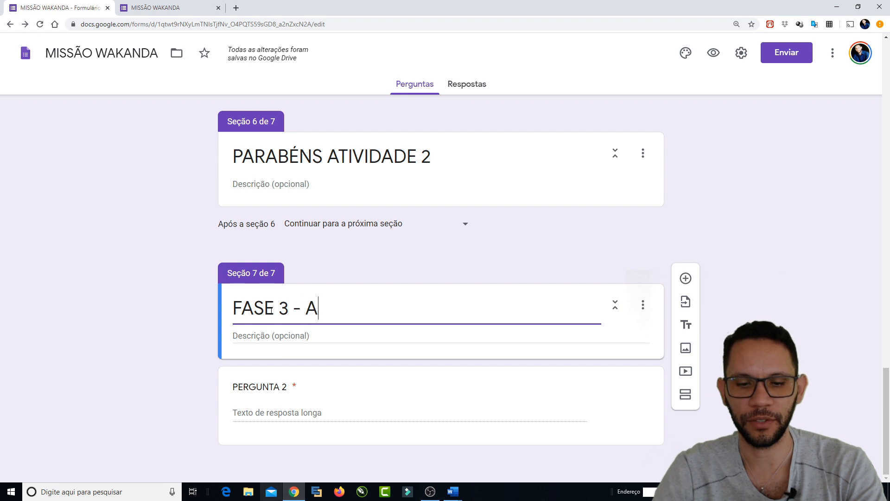
text(TIVIS)
key(BackSpace)
text(DADE)
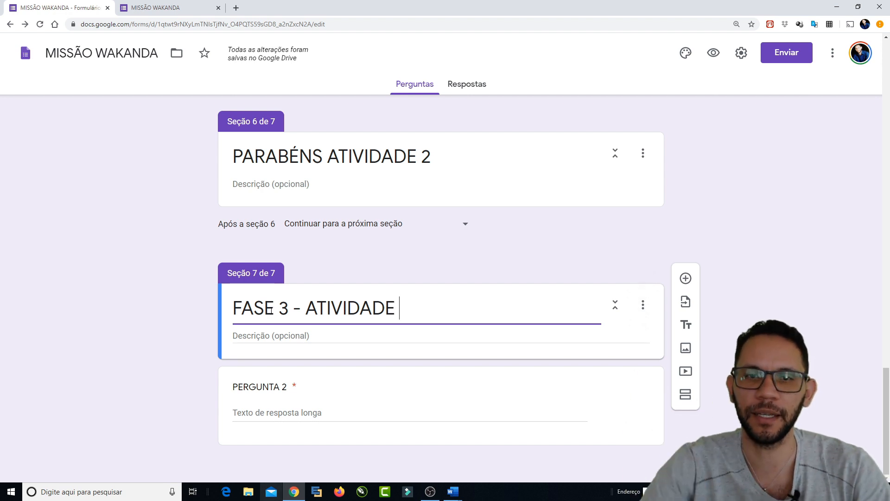
text(3)
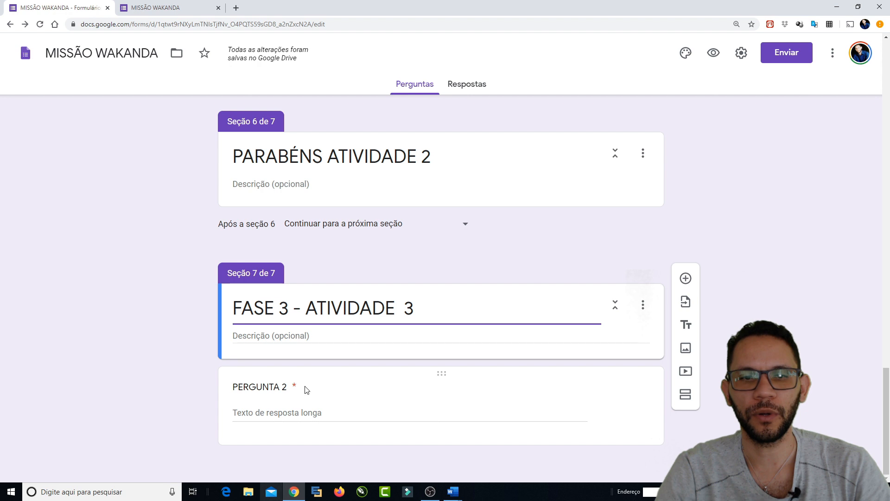
Step: Change the question text in the FASE 3 - ATIVIDADE 3 section to "PERGUNTA 3" and set its type to Múltipla escolha
click(279, 388)
click(309, 400)
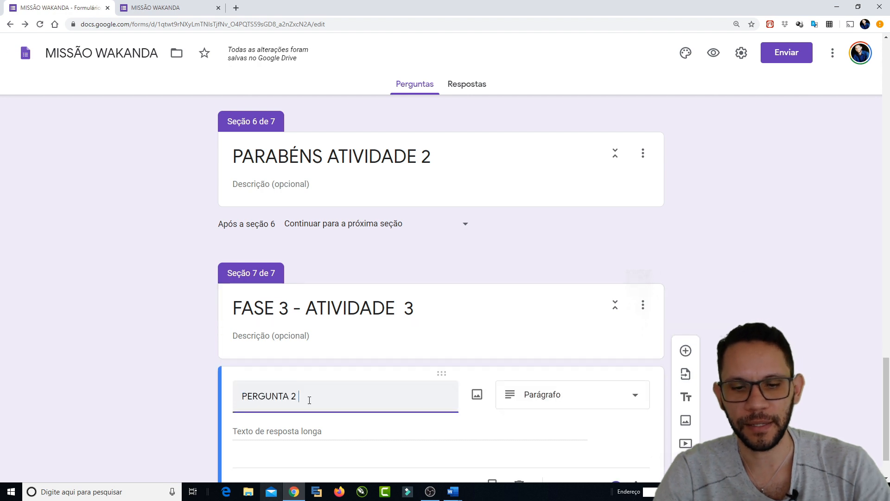
click(188, 314)
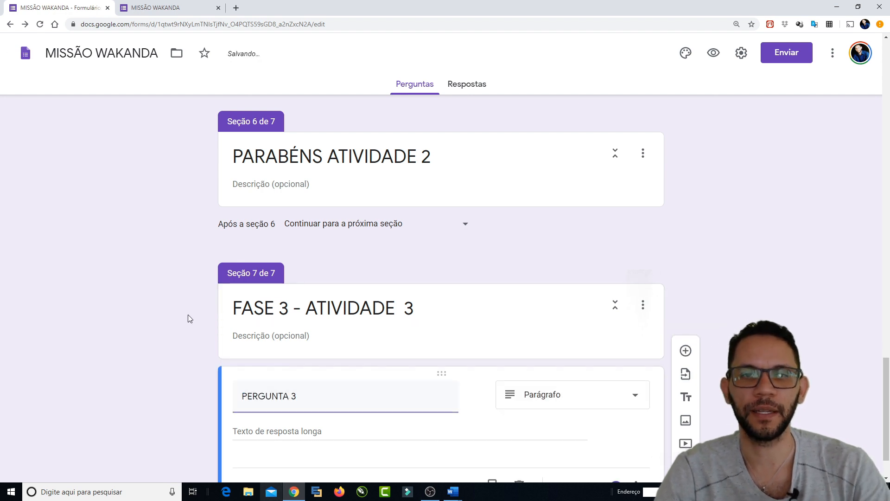
scroll(188, 314, down, 1)
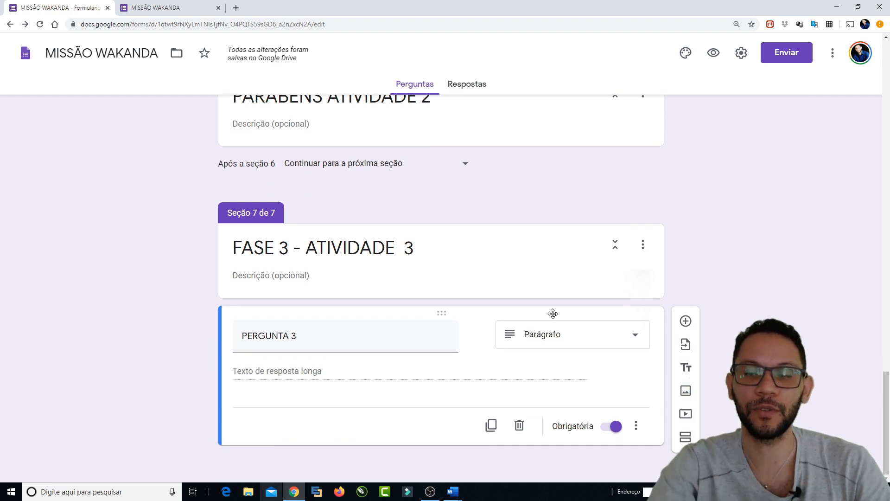
click(575, 341)
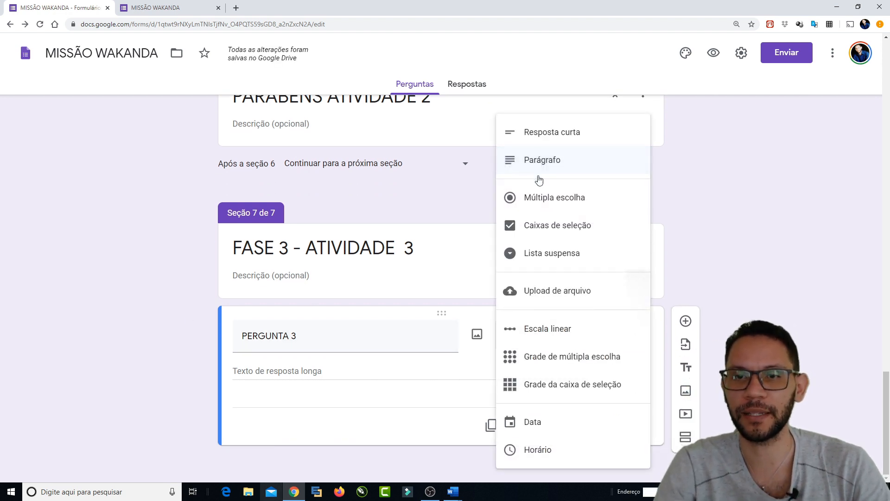
click(538, 204)
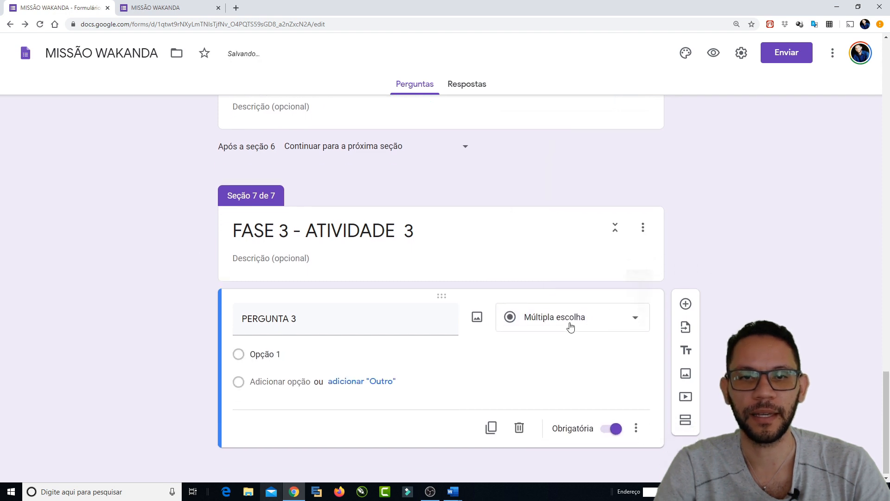
triple_click(334, 318)
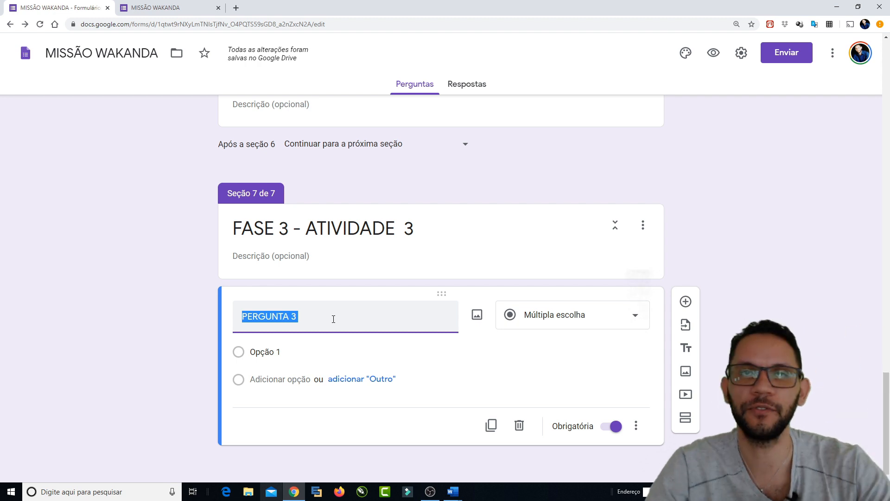
click(334, 319)
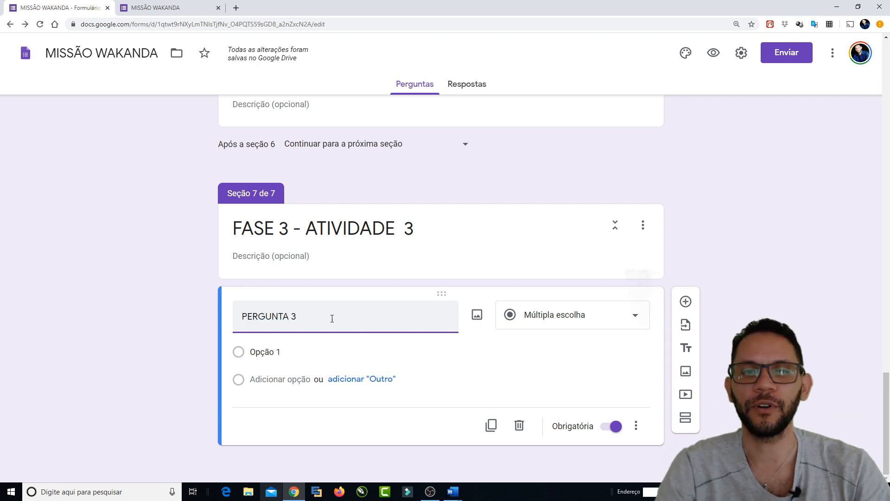
Step: Fill in the first three answer options of PERGUNTA 3 with placeholder text, including "B) POPOP" and "C) POPPOOPOO"
click(281, 353)
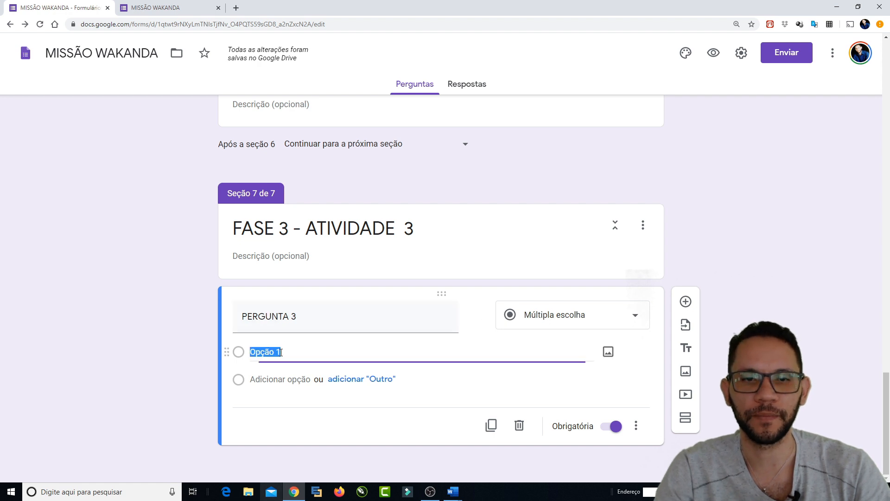
text(A) POPOOPOOP)
click(257, 377)
text(B) POPOP)
click(265, 352)
text(A) POOOOO)
click(267, 406)
text(C) POPPOOPOO)
Step: Rewrite the first answer option of PERGUNTA 3 as "A) POPOPOO" and add a fourth option "D) POPPOPOPO"
click(269, 353)
text(P)
double_click(269, 355)
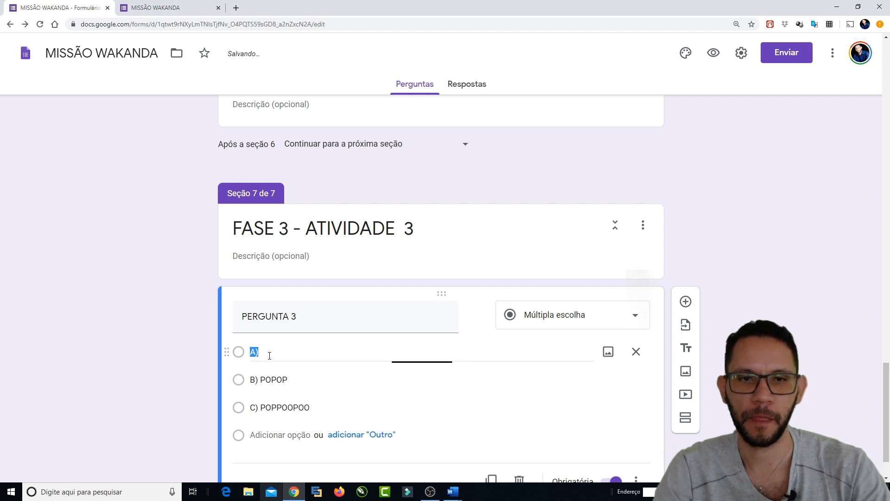
text(A) POPOPOO)
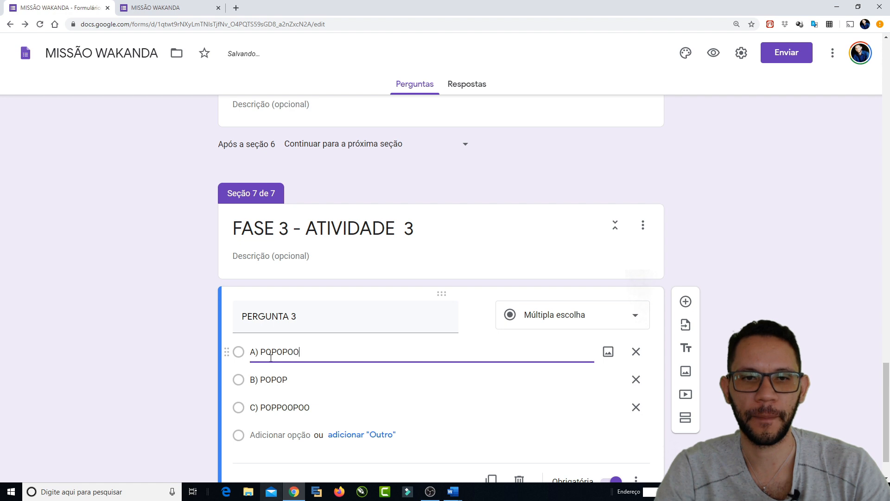
scroll(288, 394, down, 1)
click(262, 379)
text(D) POPPOPOPO)
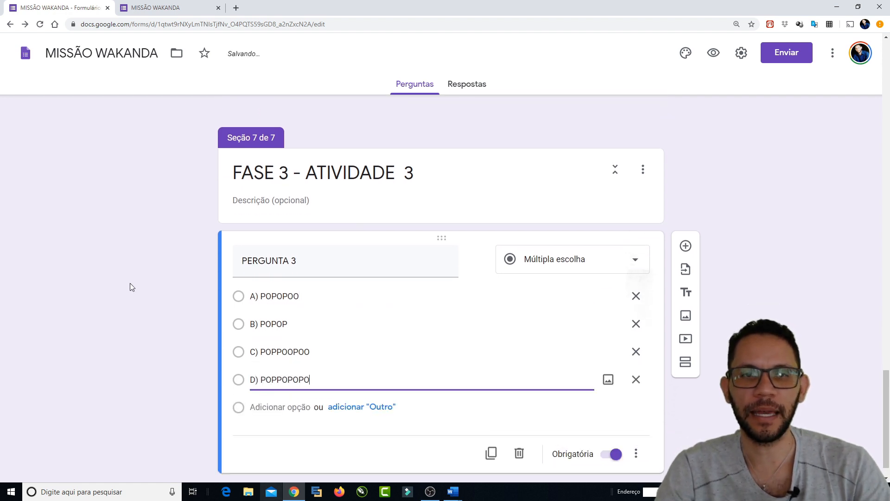
click(130, 284)
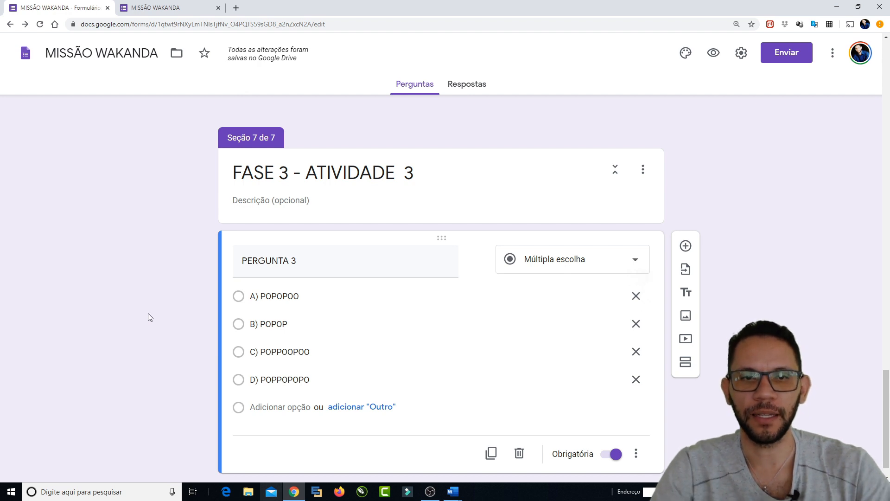
scroll(654, 371, down, 1)
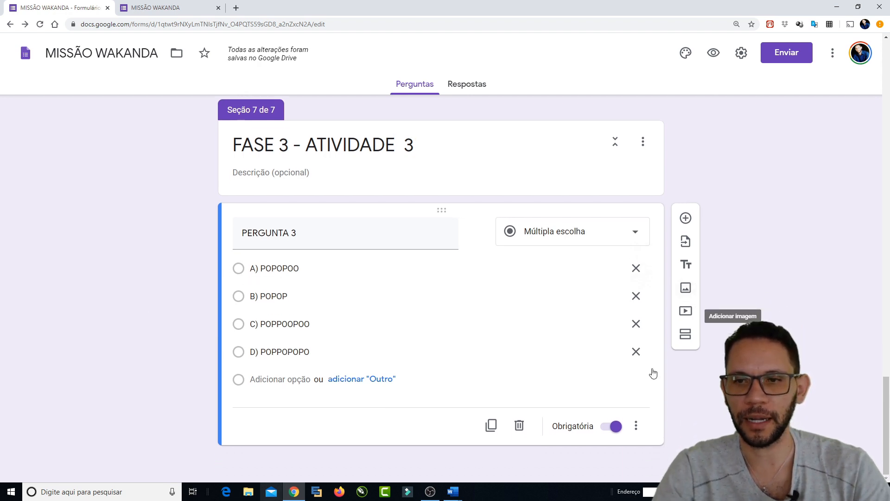
Step: Enable going to a section based on the answer for PERGUNTA 3
click(636, 427)
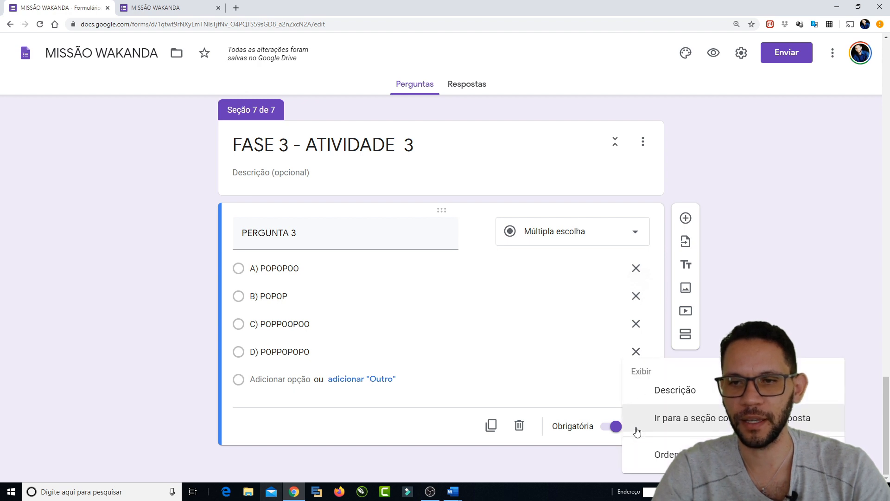
click(693, 419)
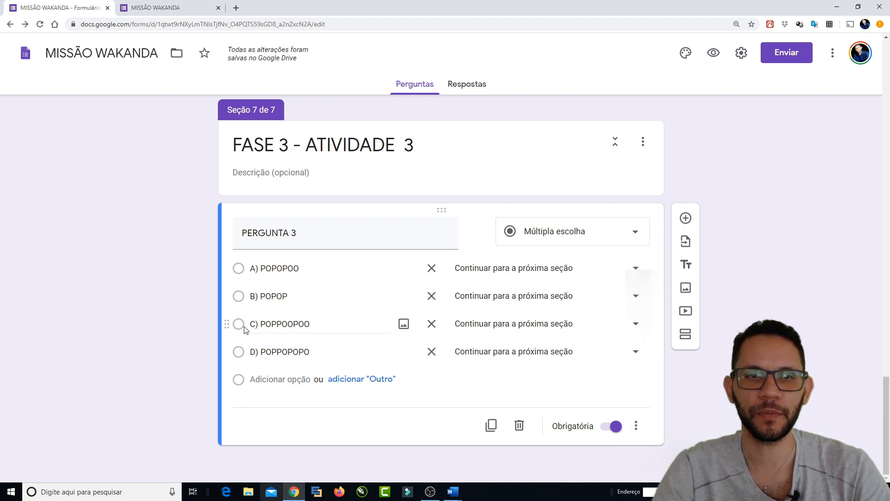
triple_click(320, 325)
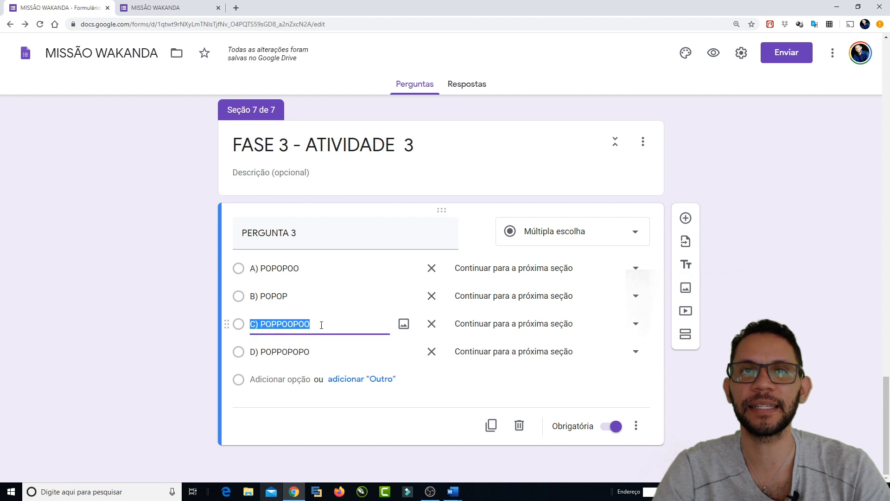
click(320, 325)
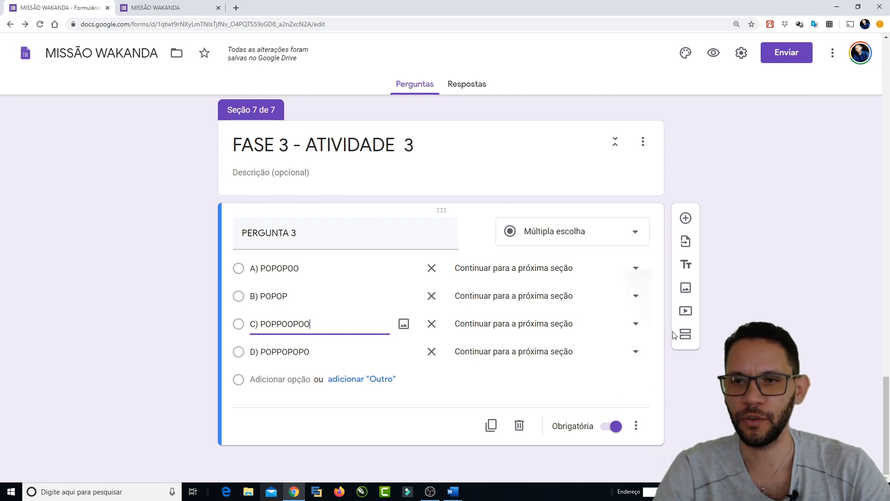
Step: Add a new section after FASE 3 - ATIVIDADE 3 and title it "PARABÉNS - CAMPEÃO!!!"
click(686, 334)
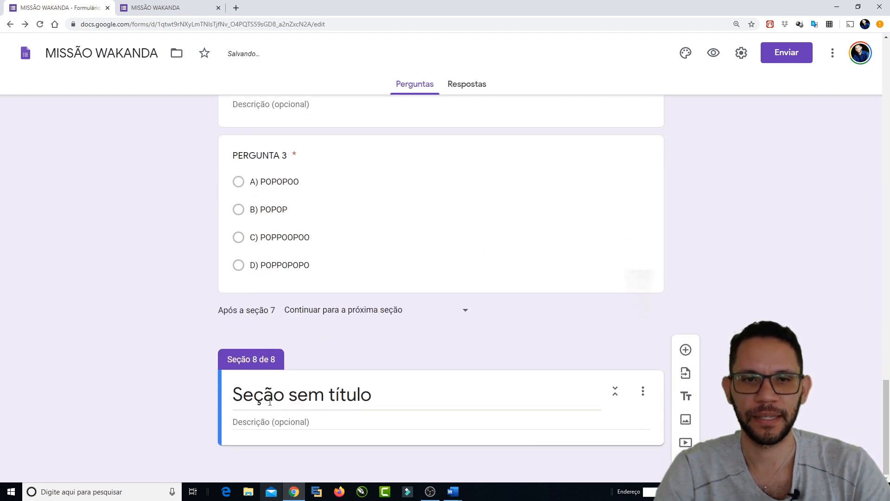
text(PARAV)
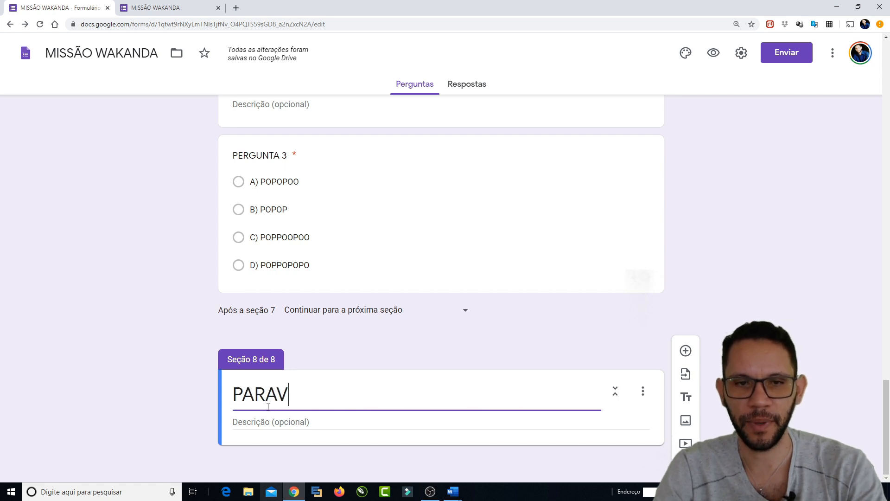
key(BackSpace)
text(BÉNS - )
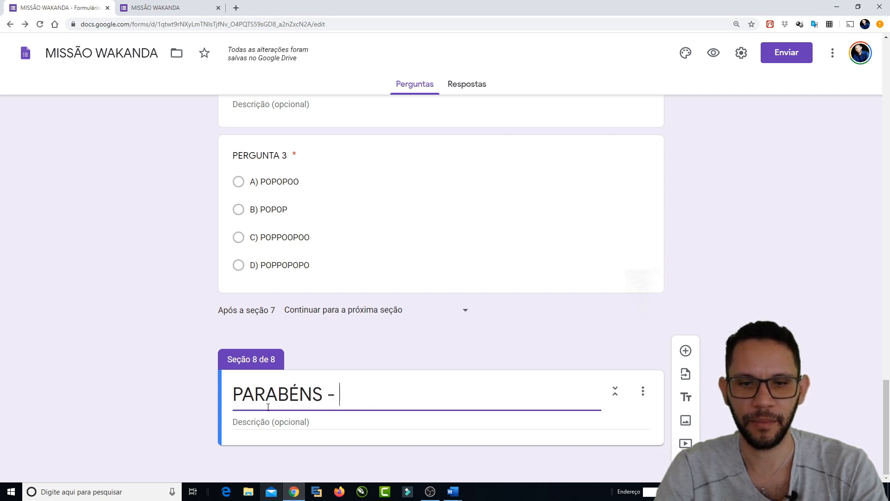
text(CAMPEÃO!!!)
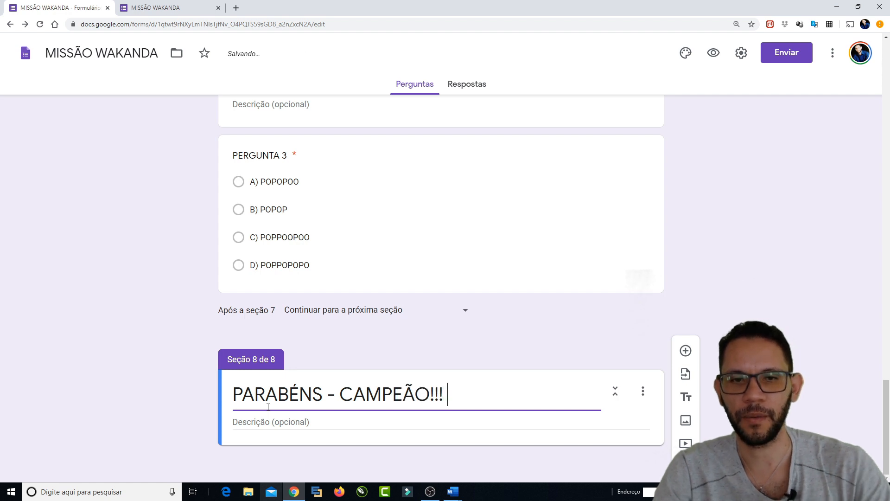
click(279, 421)
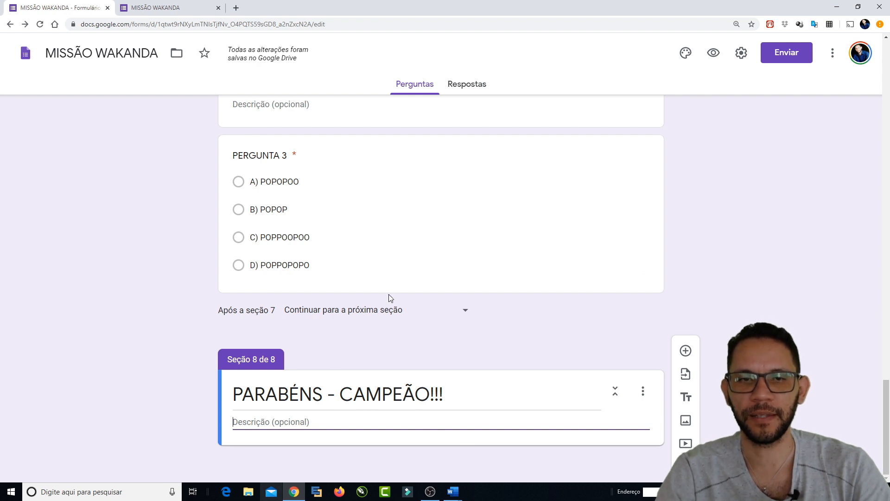
Step: Make option C of PERGUNTA 3 lead to section 8 (PARABÉNS - CAMPEÃO!!!)
scroll(390, 297, up, 3)
click(307, 354)
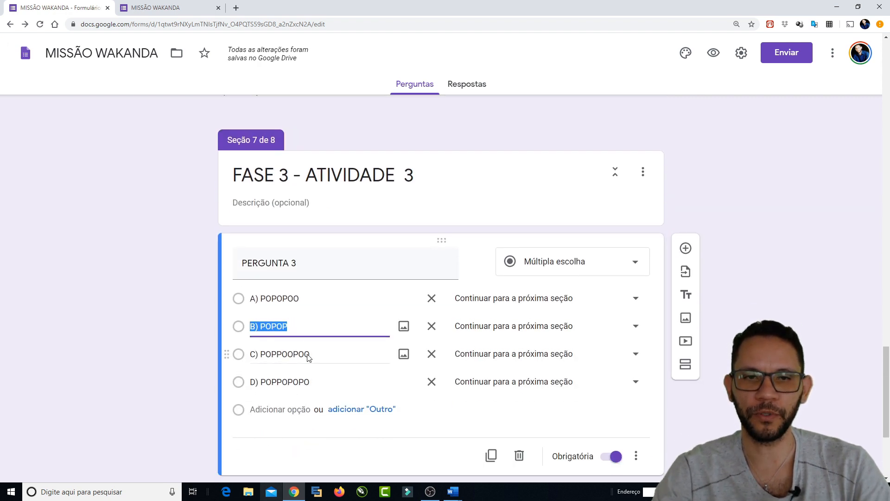
click(323, 303)
click(323, 302)
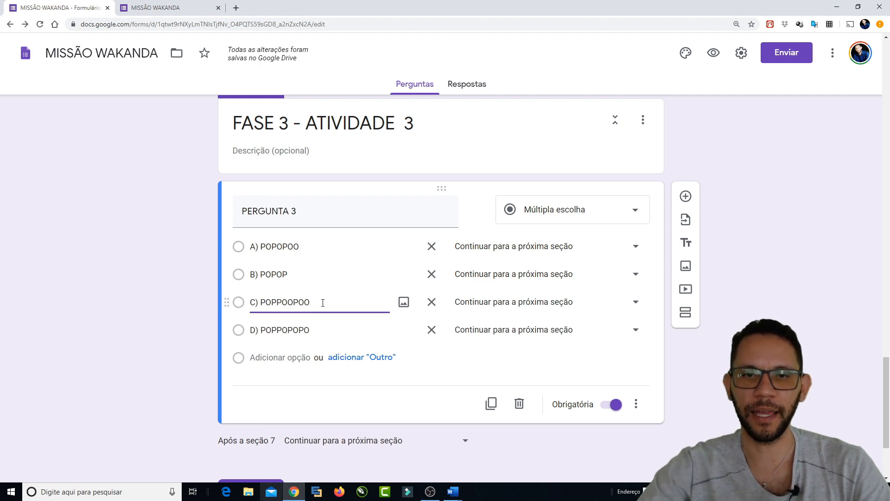
click(472, 301)
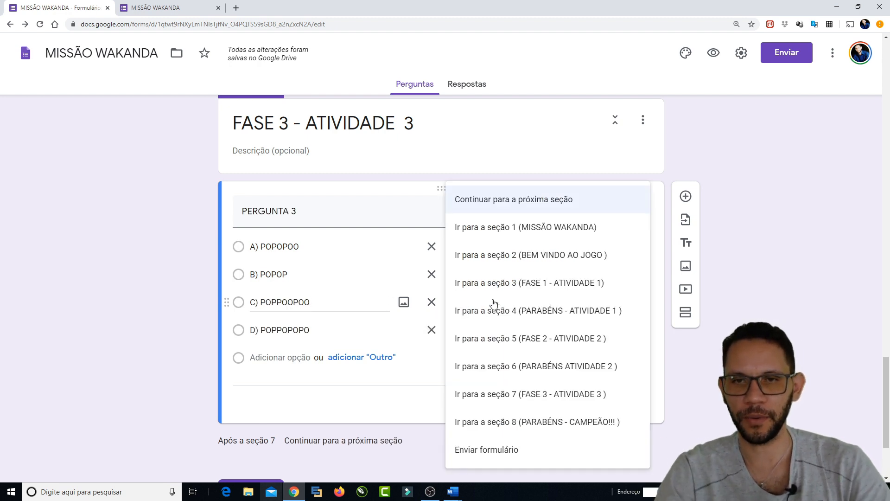
click(325, 306)
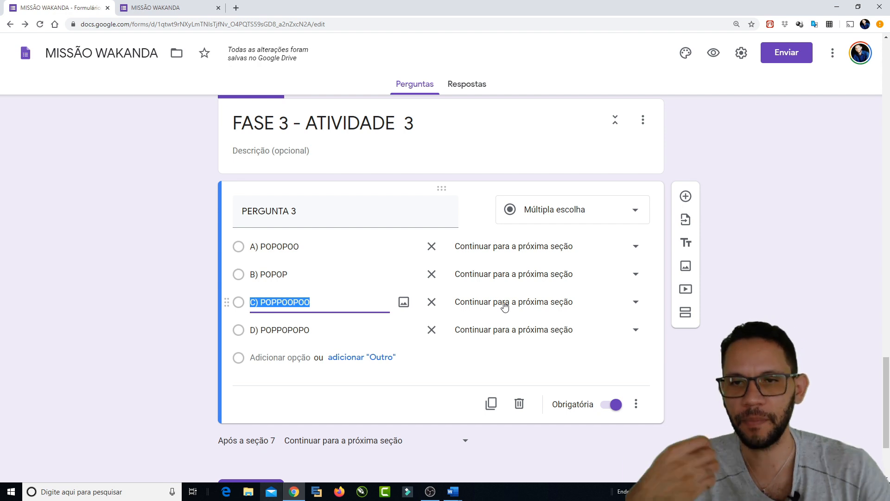
click(505, 306)
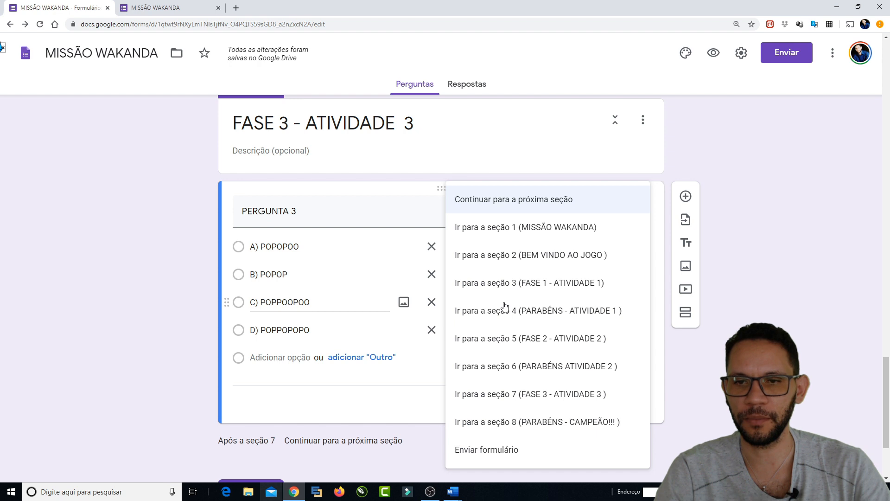
click(521, 422)
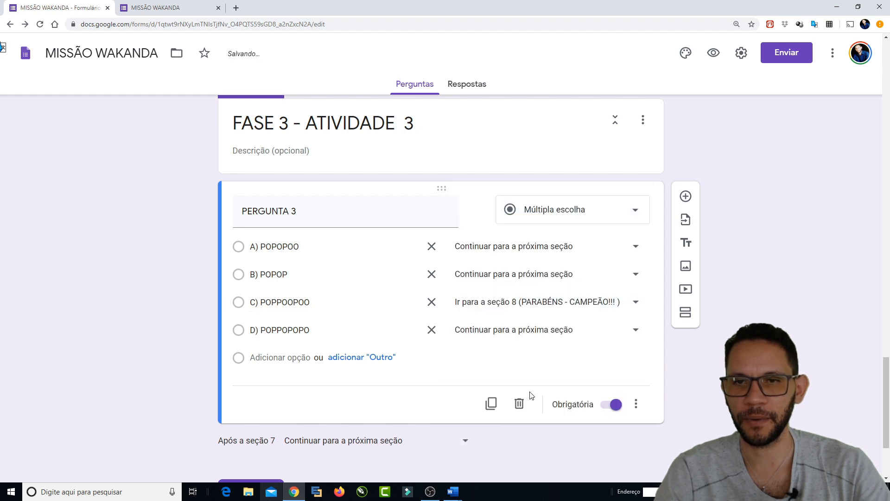
click(317, 302)
click(317, 301)
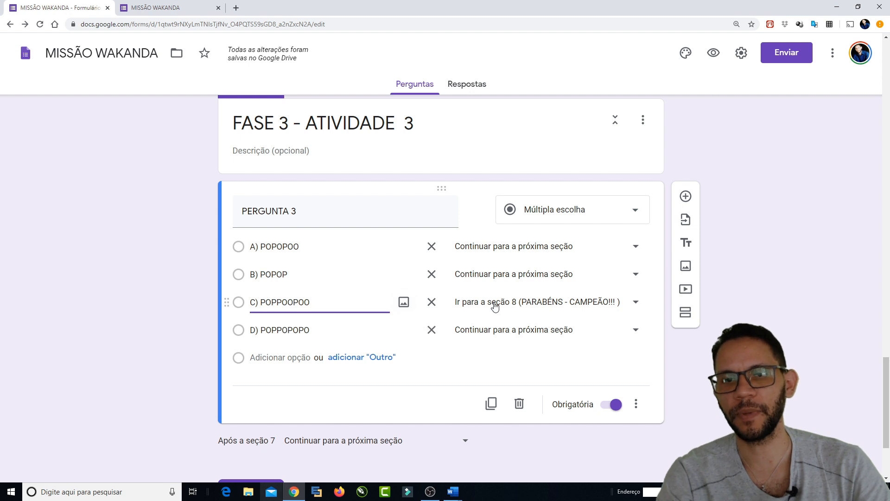
scroll(496, 306, down, 3)
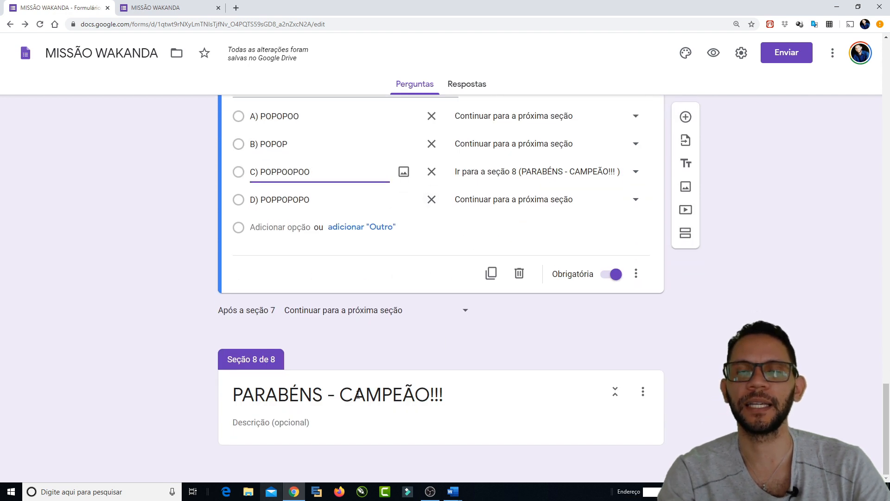
scroll(355, 324, up, 3)
click(345, 256)
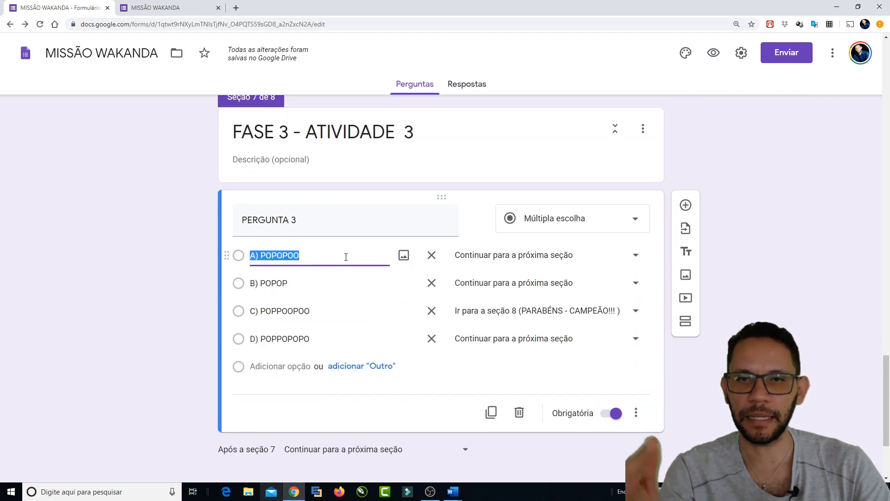
scroll(346, 256, down, 3)
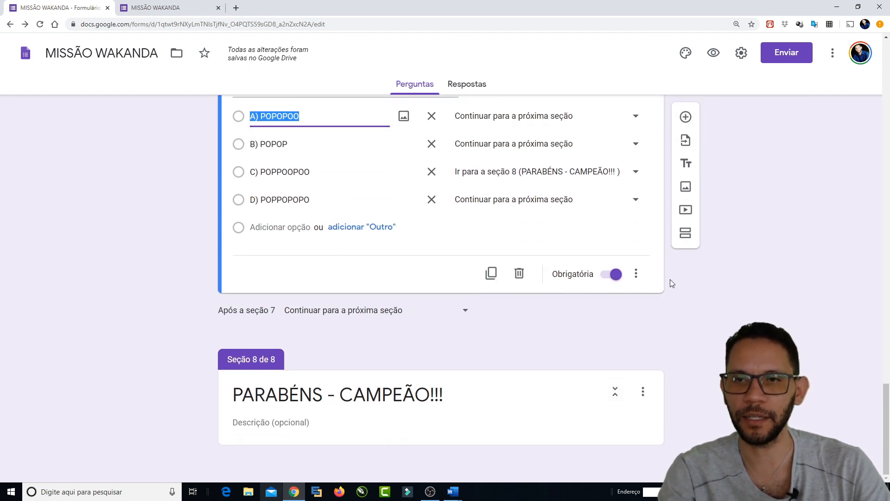
Step: Add a section after PARABÉNS - CAMPEÃO!!! and title it "GAME OVER"
click(493, 383)
click(508, 398)
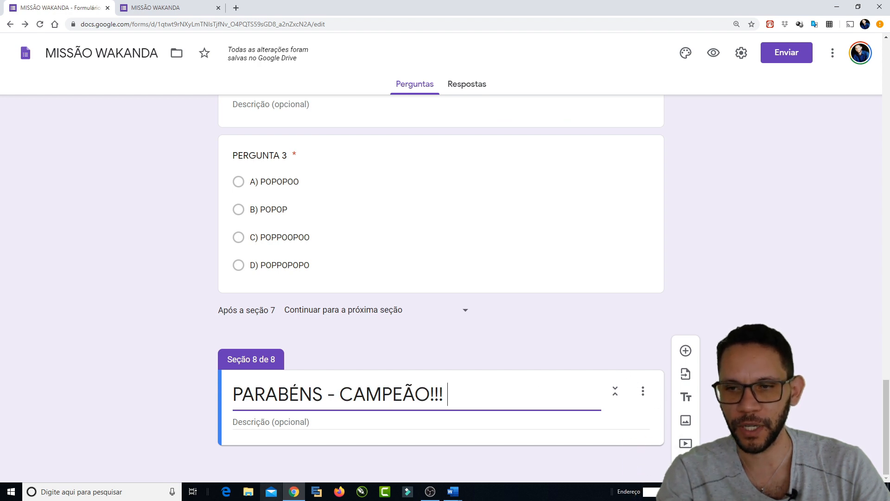
click(686, 466)
scroll(434, 378, down, 4)
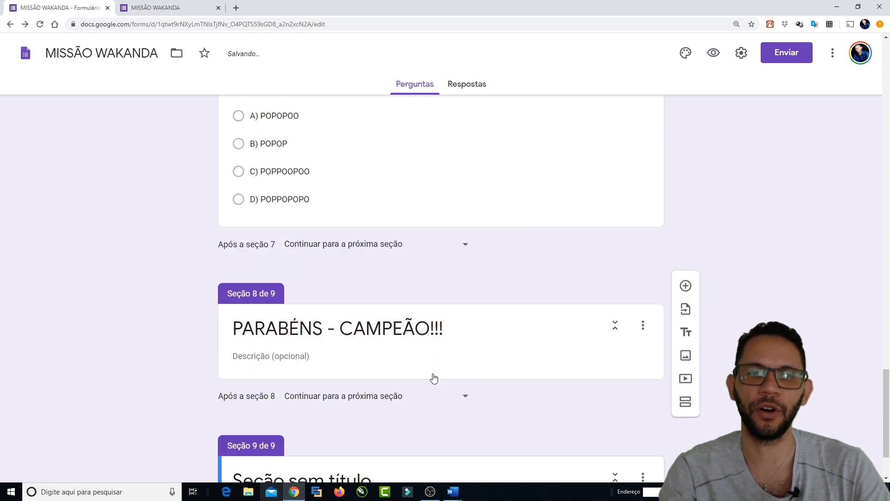
click(363, 397)
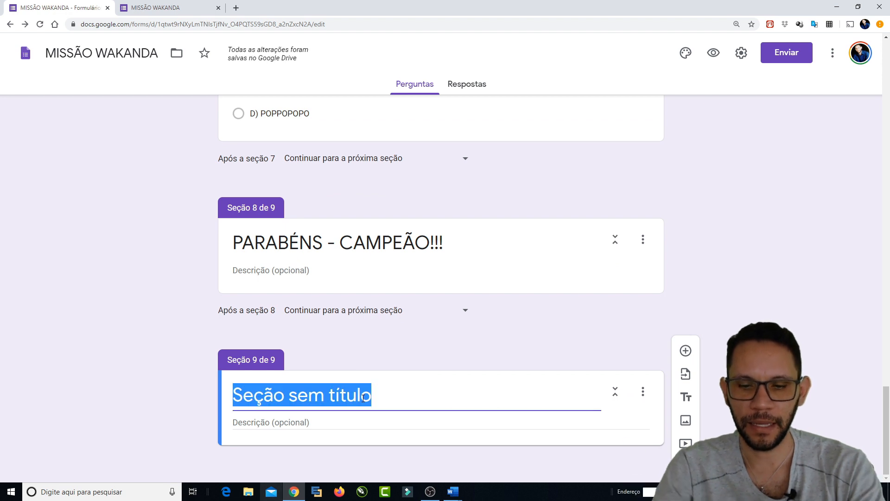
text(GHA)
key(BackSpace)
key(BackSpace)
text(AME OVER)
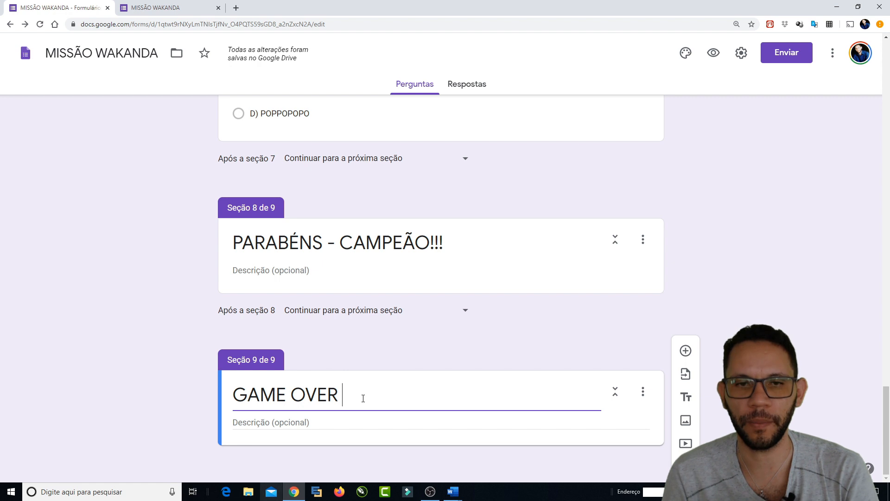
click(148, 322)
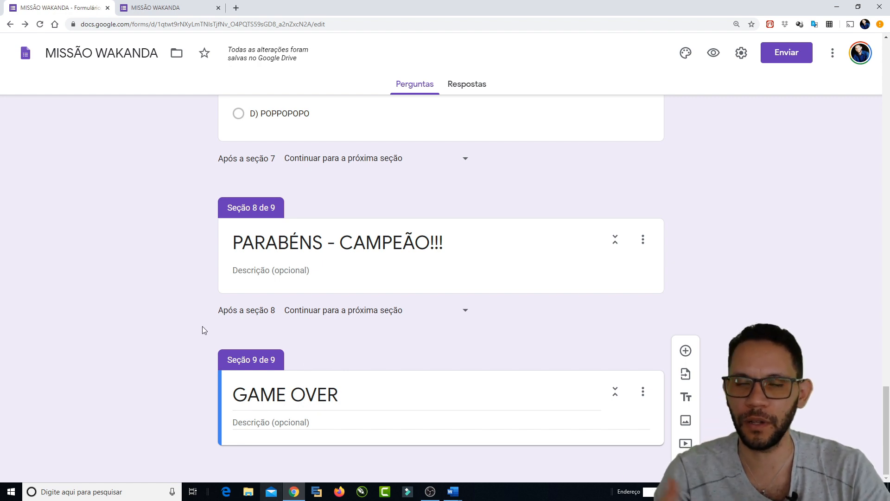
Step: Enter "POPO" as placeholder description of the GAME OVER section
drag(232, 390, 354, 394)
click(356, 395)
click(308, 422)
text(POPO)
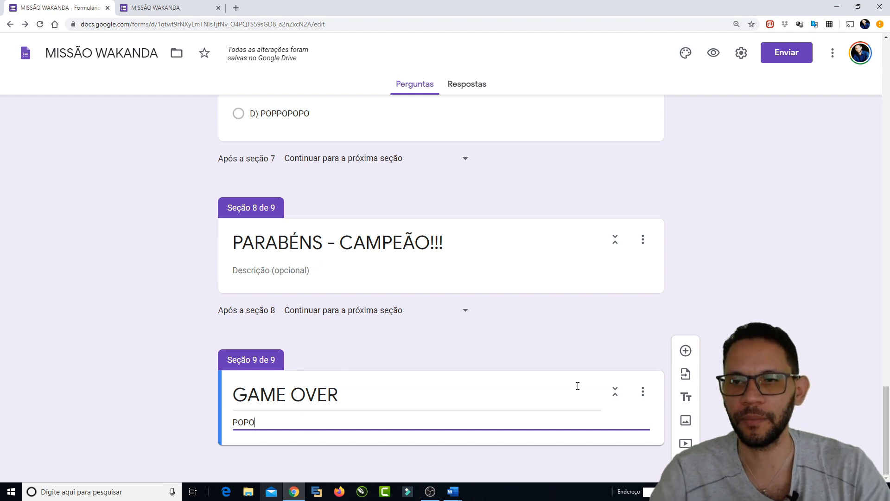
double_click(317, 420)
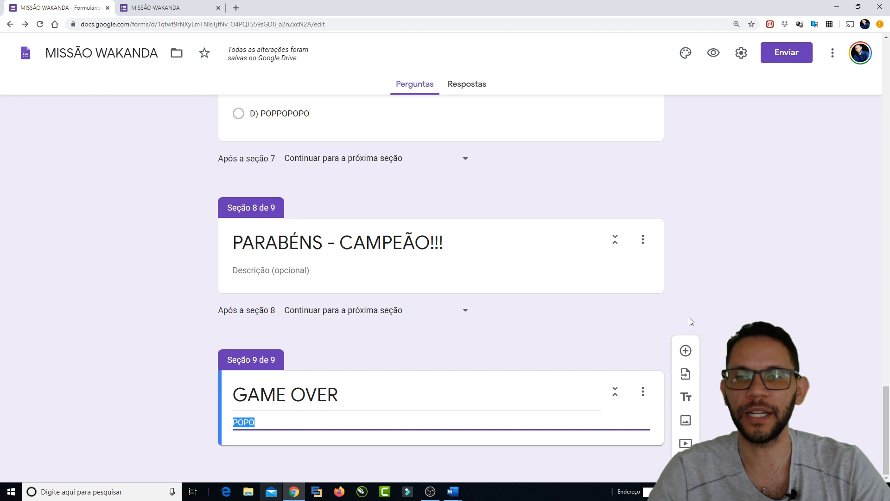
Step: Add a question to the GAME OVER section and enter "Deseja iniciar o jogo" as its first answer option
click(686, 352)
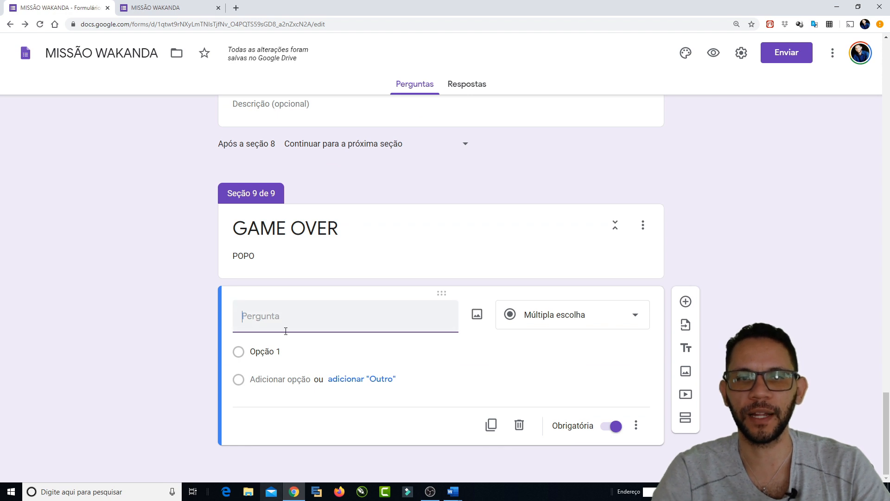
click(279, 352)
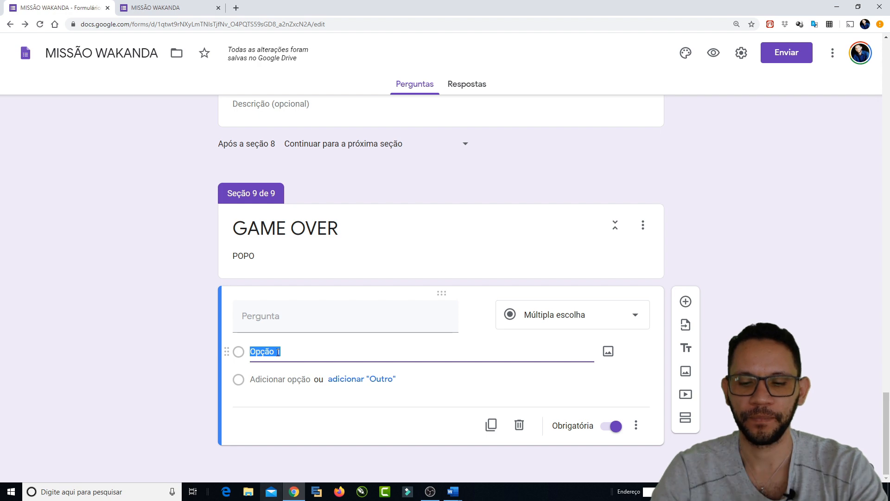
text(dESE)
key(BackSpace)
key(BackSpace)
key(BackSpace)
key(BackSpace)
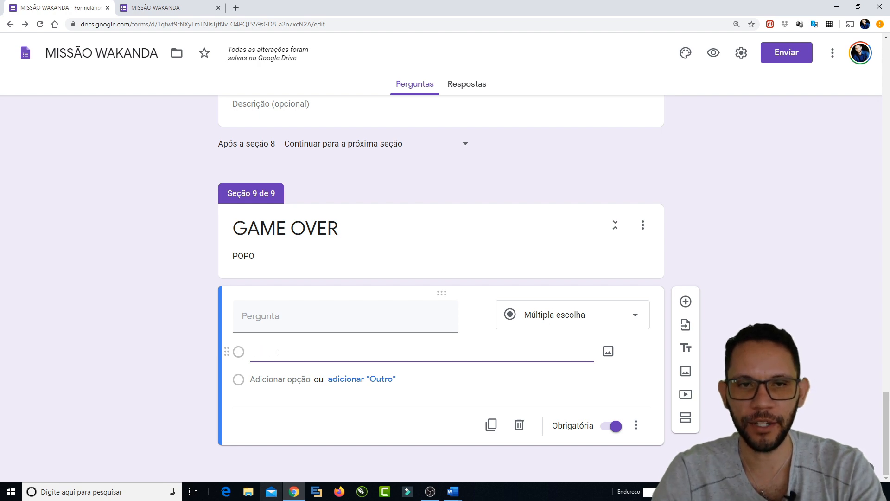
text(Deseja iniciar ojo)
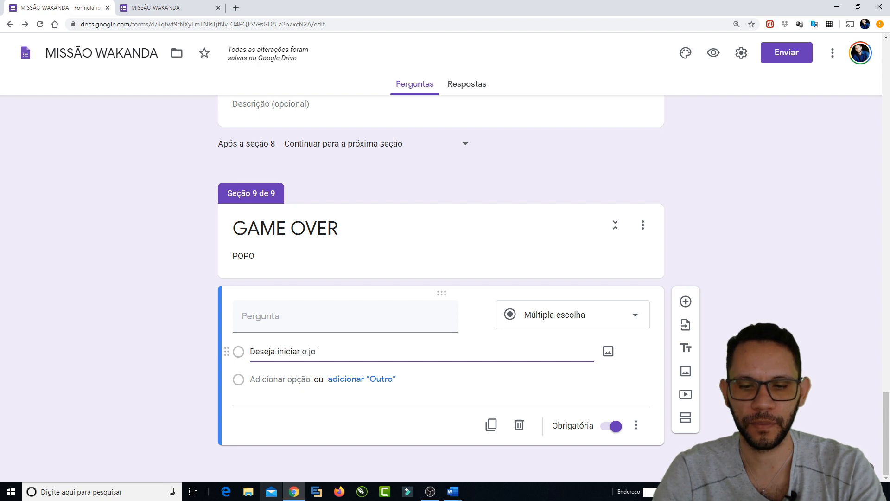
text(go)
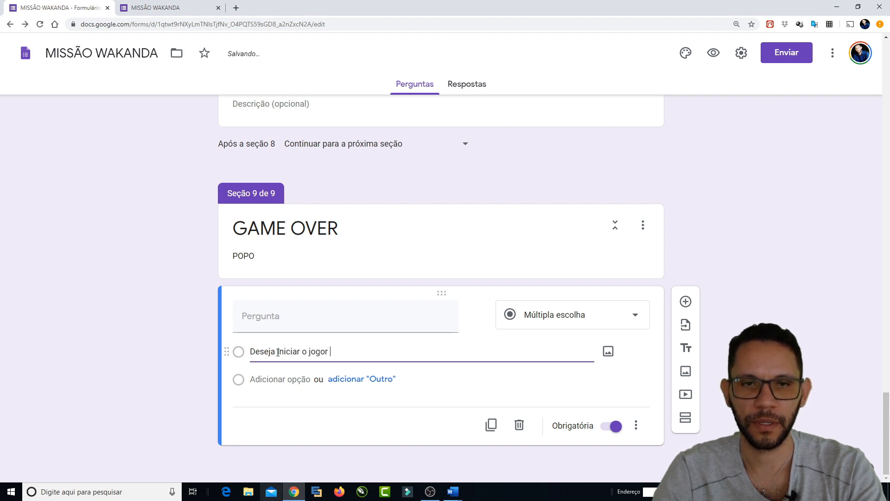
text(r)
key(BackSpace)
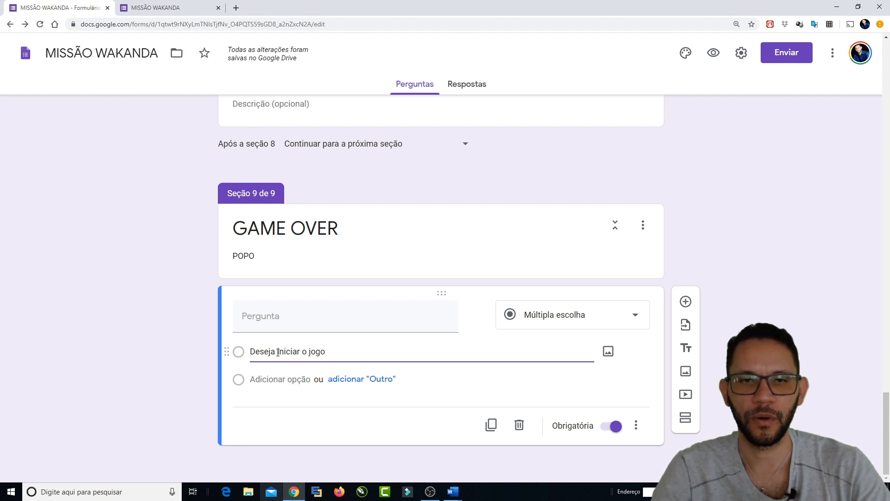
Step: Rewrite the first option of the GAME OVER question as "Iniciar o jogo" and add a second option "Sair do jogo"
key(BackSpace)
key(BackSpace)
key(BackSpace)
key(BackSpace)
key(BackSpace)
key(BackSpace)
key(BackSpace)
key(BackSpace)
key(BackSpace)
key(BackSpace)
key(BackSpace)
key(BackSpace)
key(BackSpace)
key(BackSpace)
key(BackSpace)
key(BackSpace)
key(BackSpace)
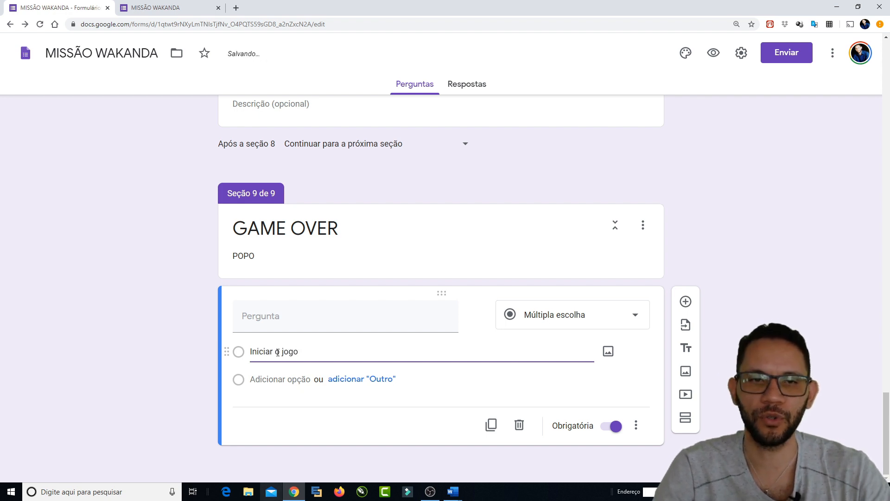
click(276, 379)
text(Sair do jogo)
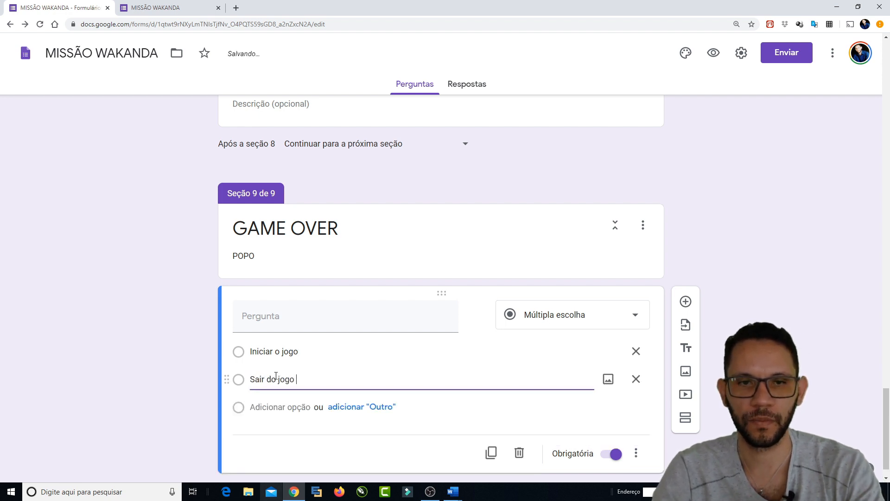
click(195, 360)
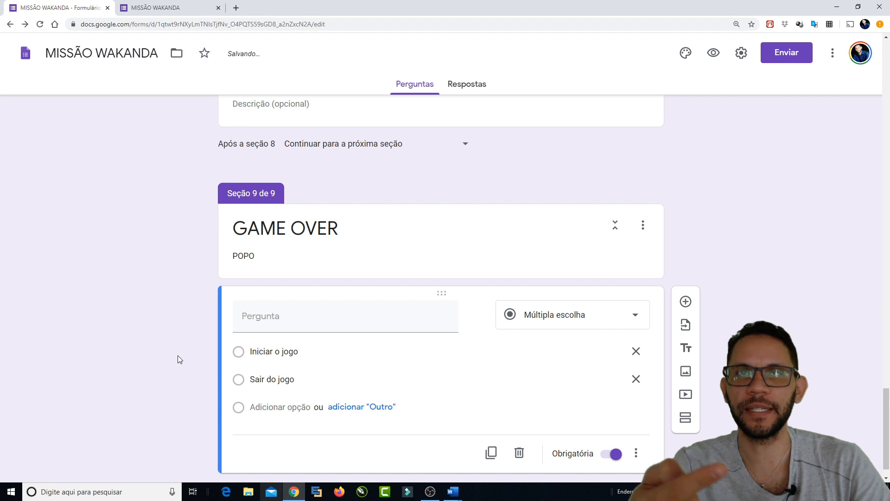
Step: Enable answer-based section navigation on the GAME OVER question and route "Iniciar o jogo" to section 1 (MISSÃO WAKANDA)
scroll(603, 395, down, 1)
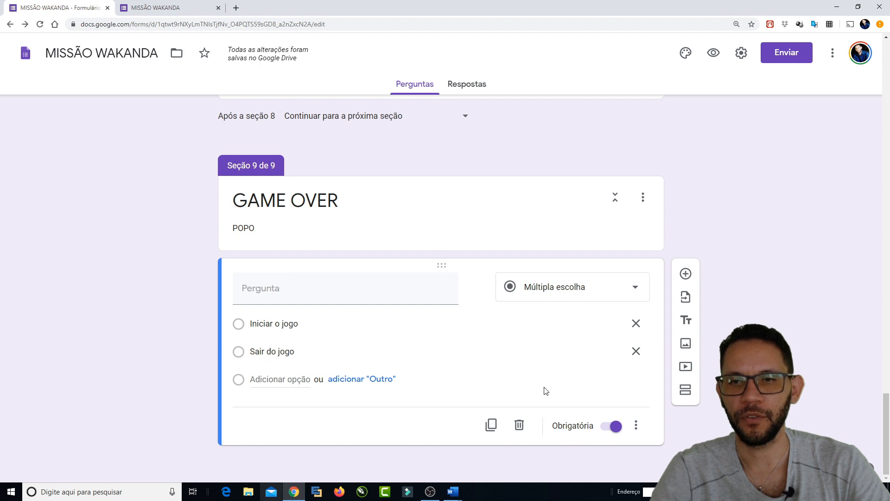
click(636, 425)
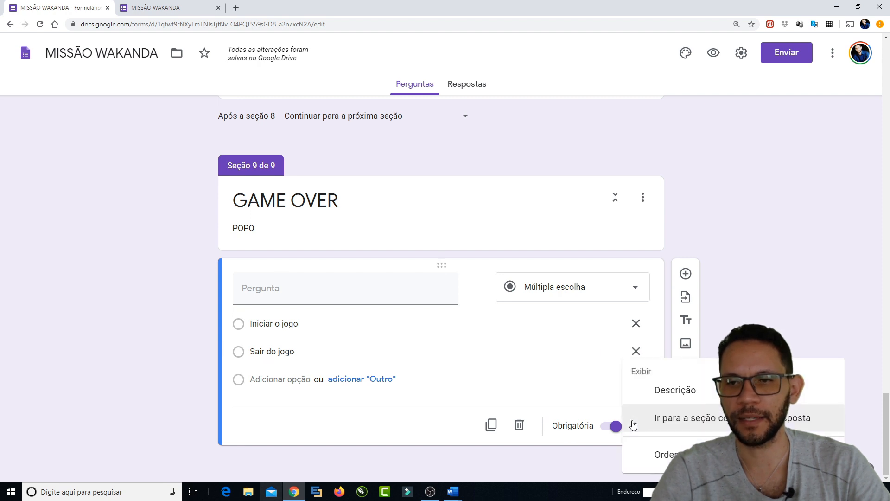
click(687, 423)
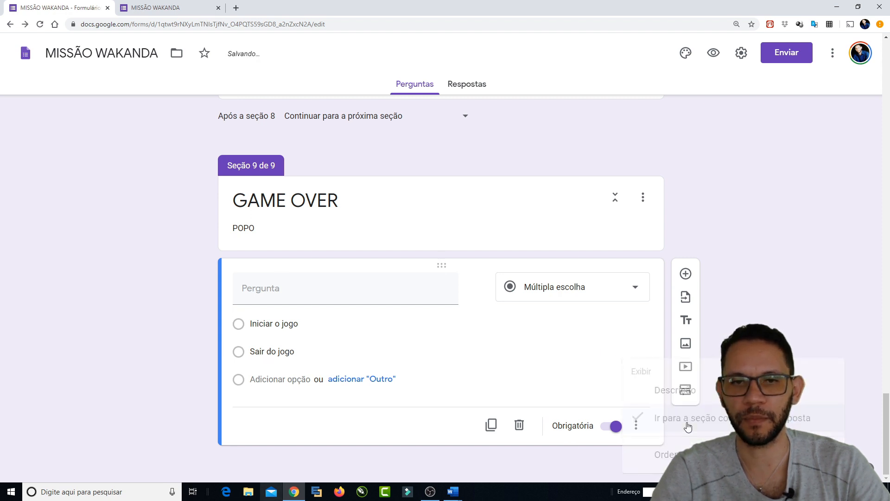
click(304, 323)
click(309, 324)
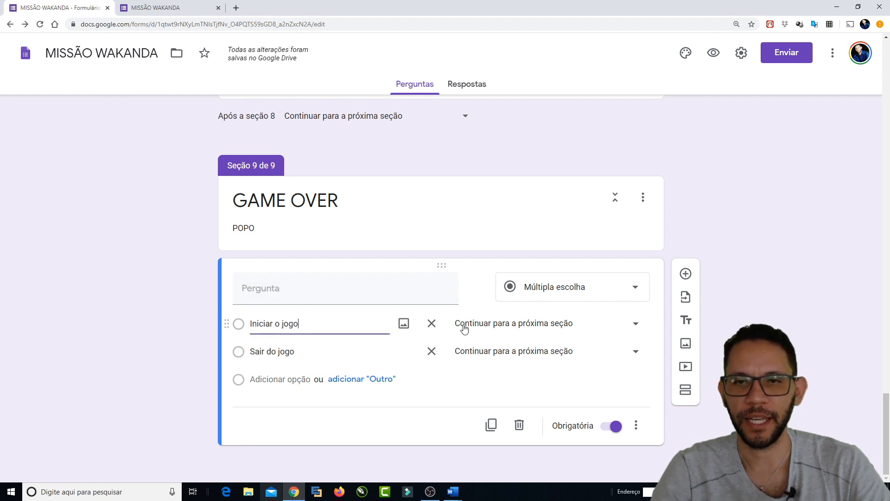
click(500, 328)
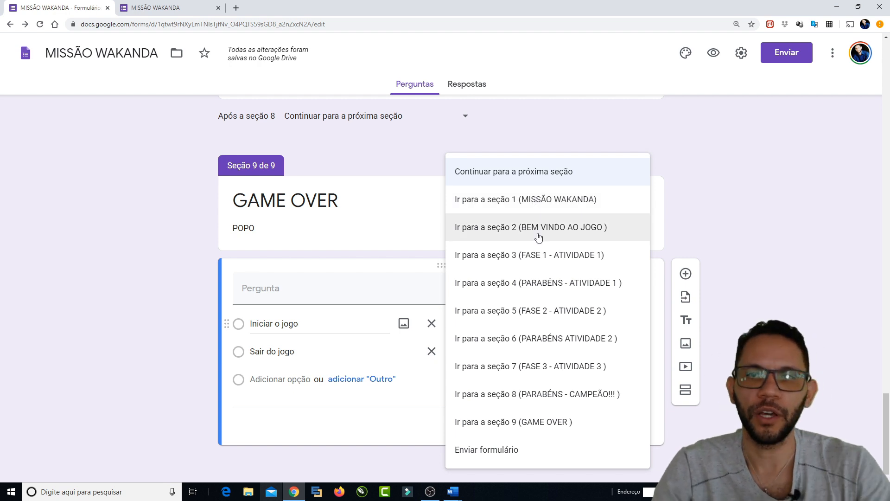
click(528, 210)
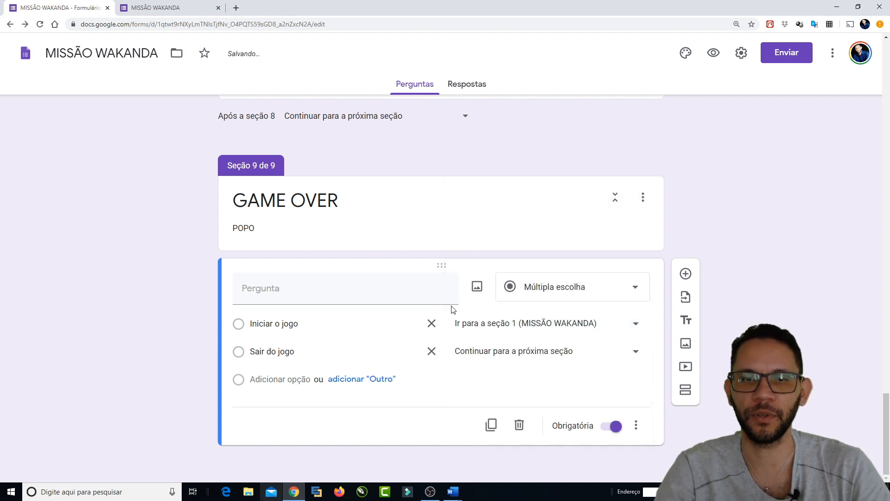
Step: Set the "Sair do jogo" option of the GAME OVER question to submit the form (Enviar formulário)
click(309, 329)
click(326, 323)
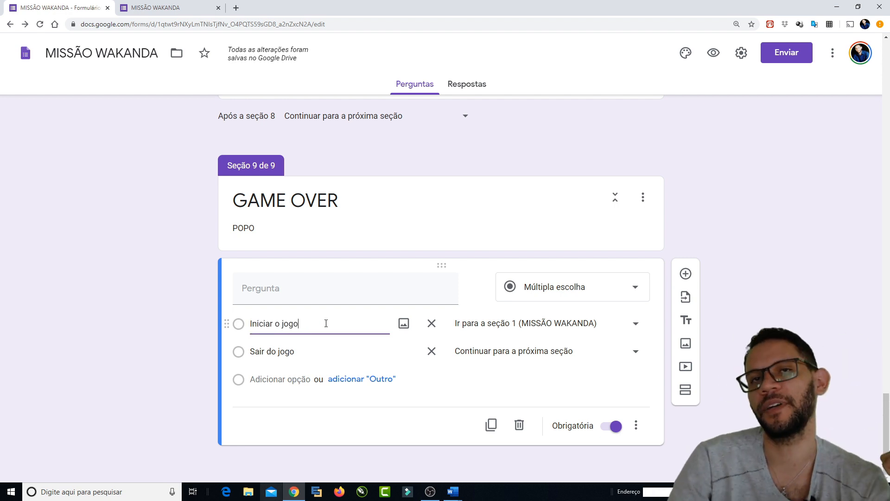
click(329, 355)
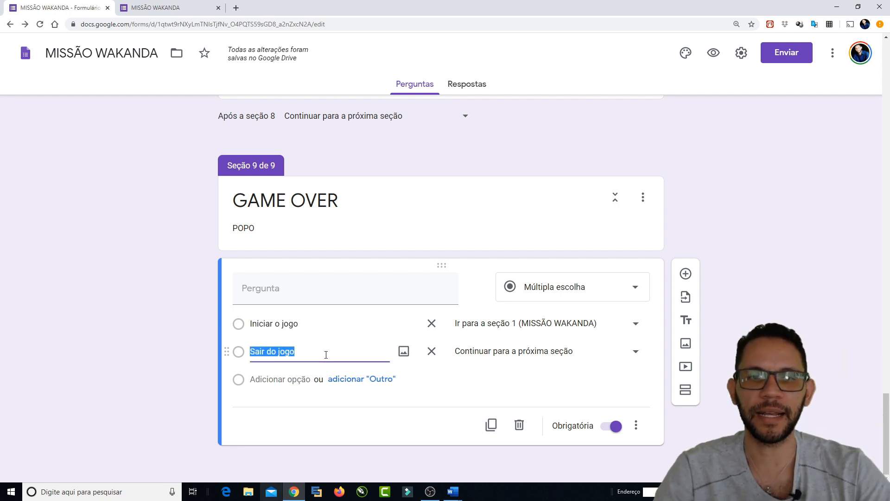
click(329, 354)
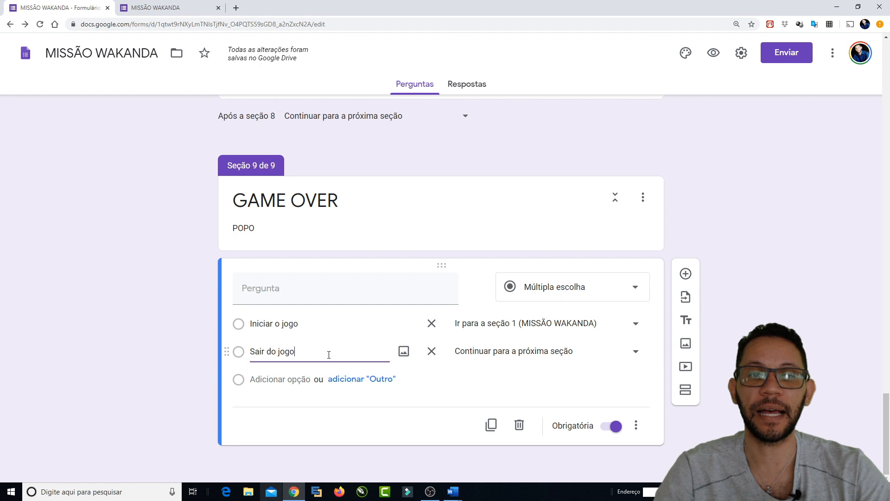
click(492, 354)
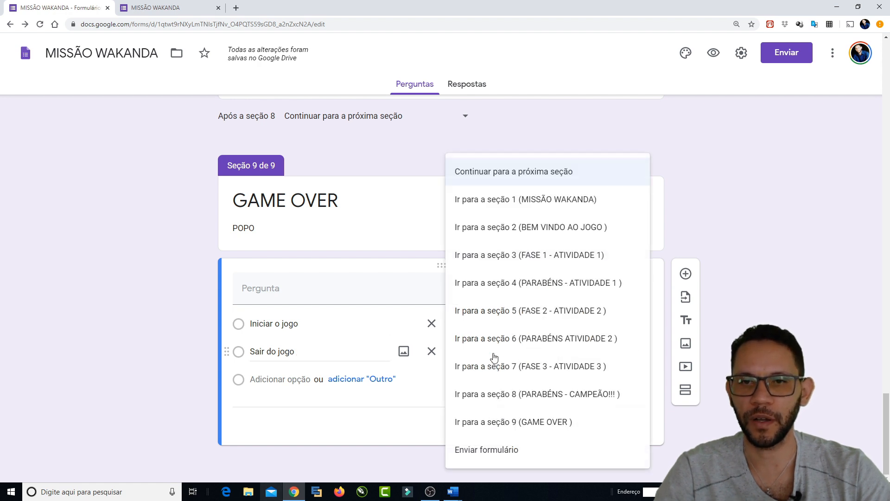
click(486, 449)
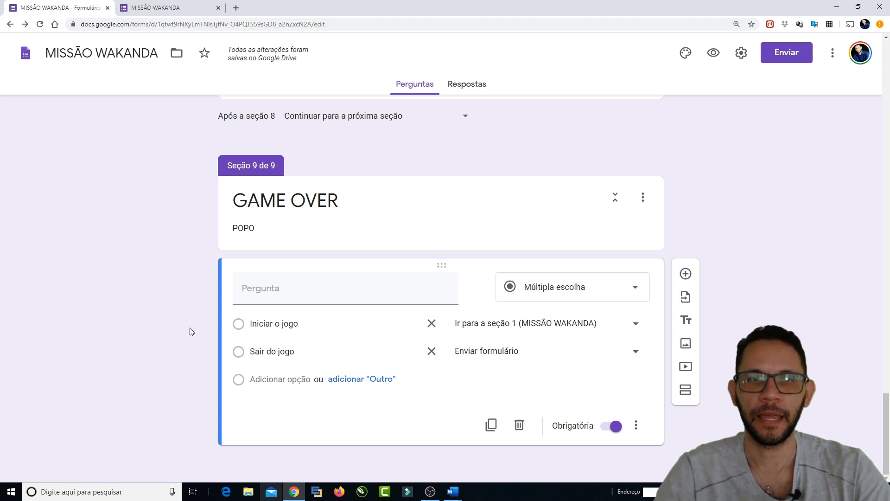
Step: Review all form sections from GAME OVER back to MISSÃO WAKANDA, checking their order and after-section navigation
scroll(131, 223, up, 20)
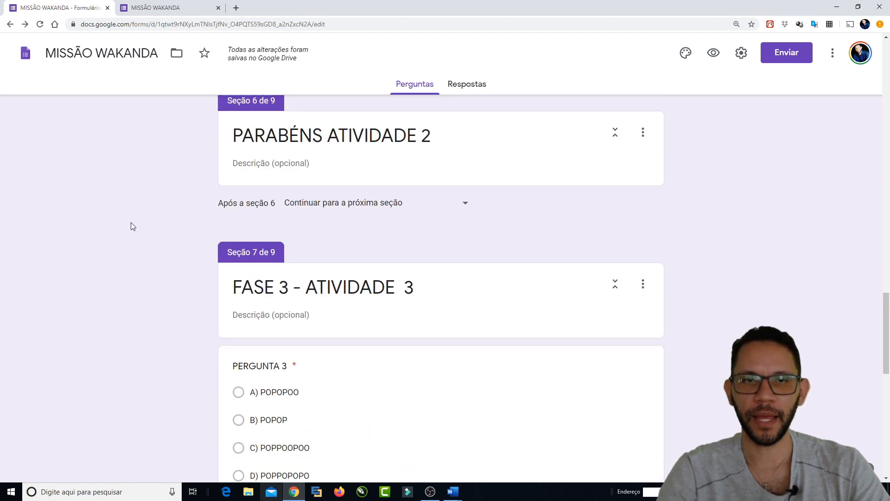
scroll(137, 222, up, 10)
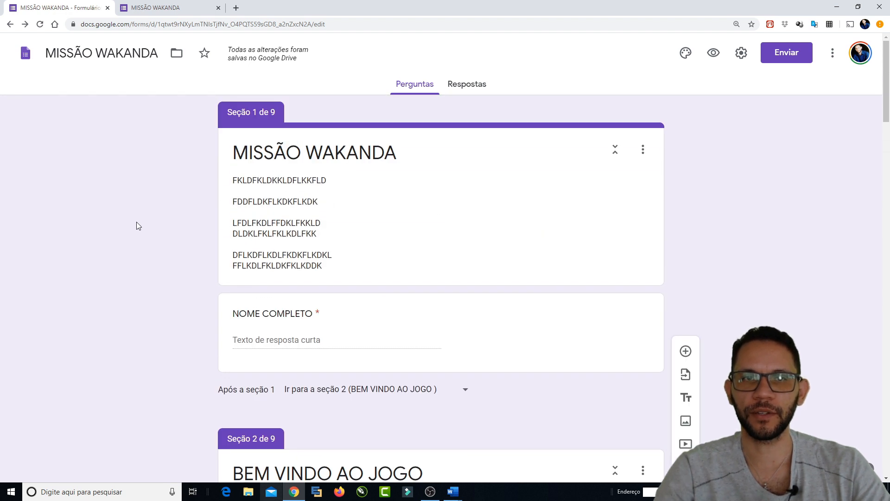
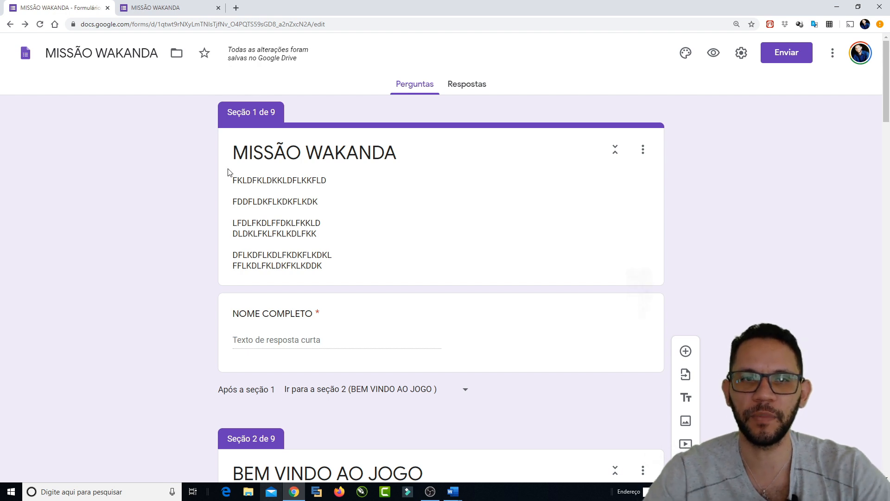
scroll(229, 175, down, 13)
scroll(248, 277, down, 5)
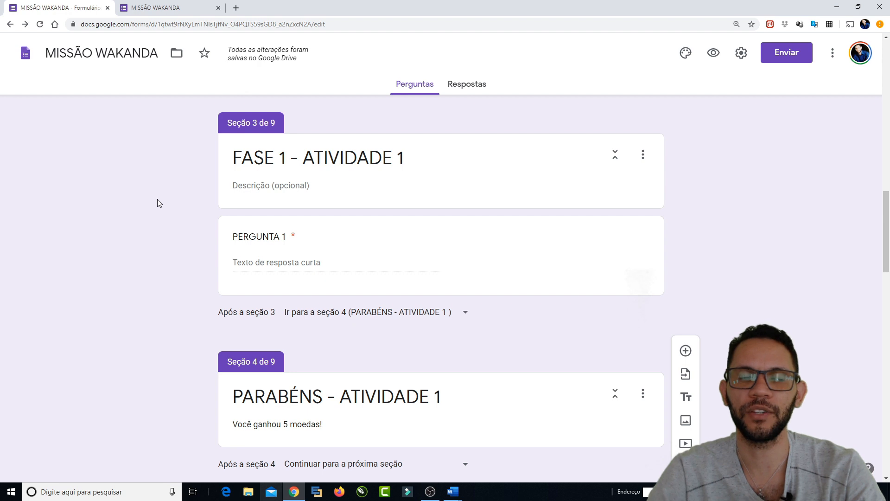
click(236, 186)
click(189, 188)
scroll(191, 199, down, 2)
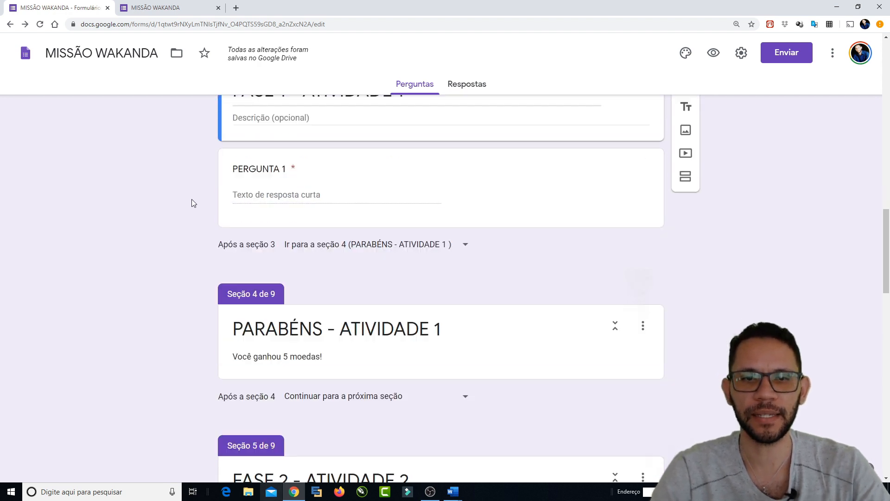
scroll(193, 214, down, 15)
scroll(193, 215, up, 20)
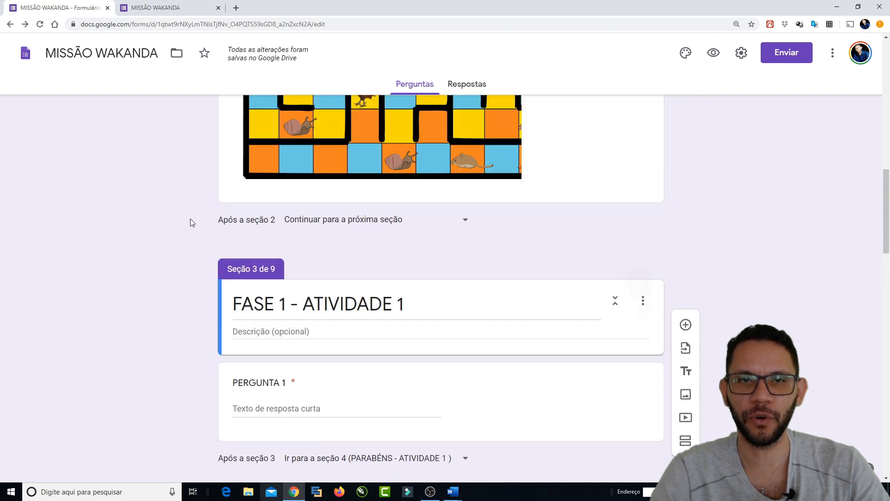
scroll(190, 218, up, 10)
scroll(191, 218, down, 8)
scroll(190, 219, up, 7)
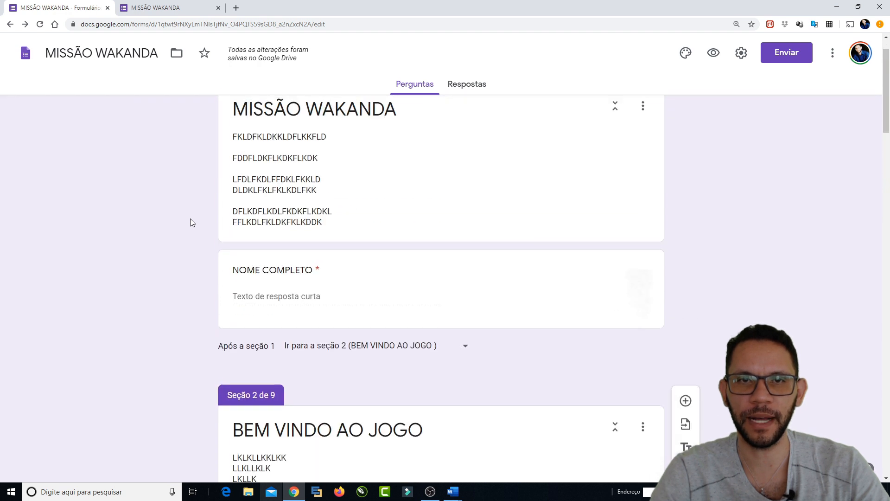
scroll(190, 219, up, 1)
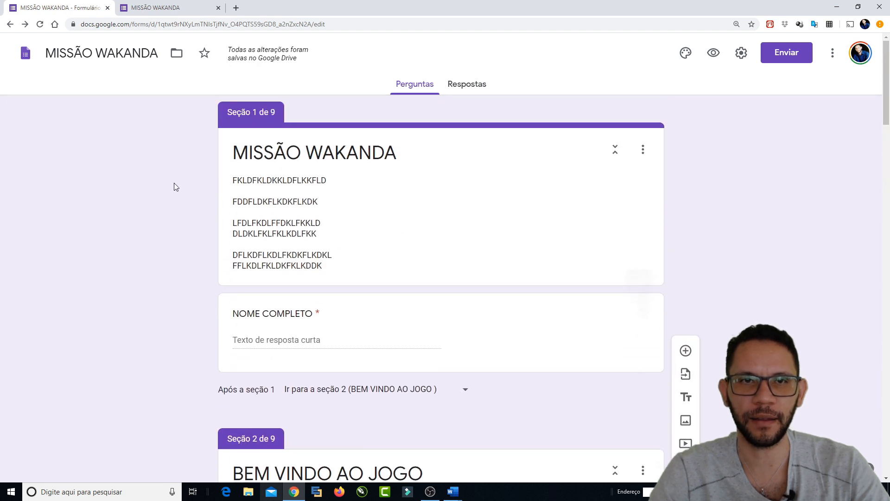
Step: Replace the old form preview with a fresh one, fill in the full name and continue to the welcome section
click(218, 8)
click(492, 77)
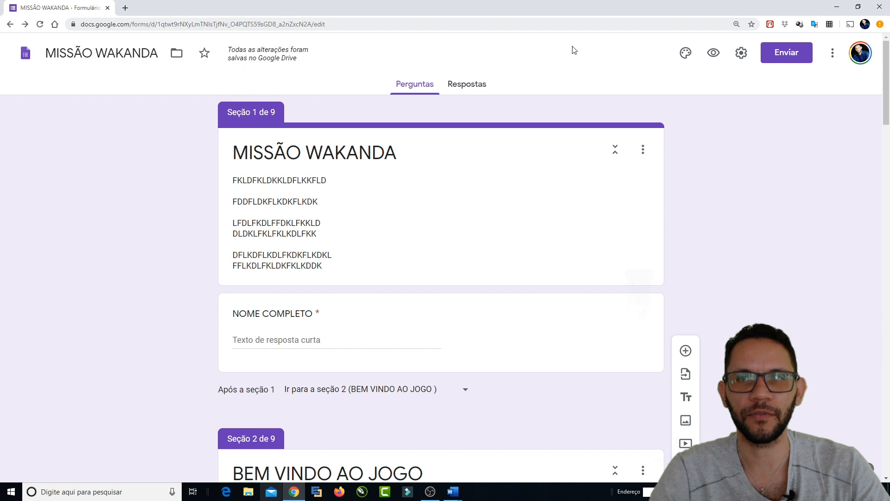
click(713, 61)
click(360, 283)
text(vinicius)
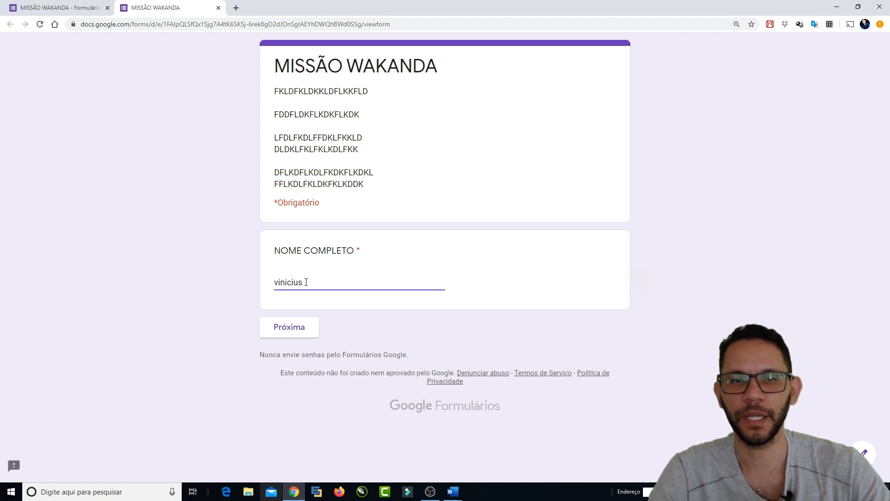
click(288, 327)
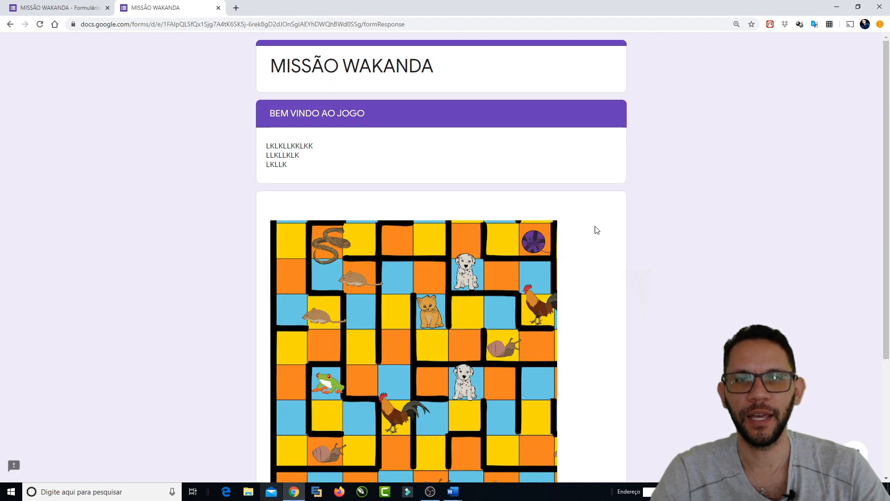
Step: Examine the BEM VINDO AO JOGO page with its board image in the preview and continue to FASE 1 - ATIVIDADE 1
scroll(597, 231, down, 2)
scroll(330, 201, up, 2)
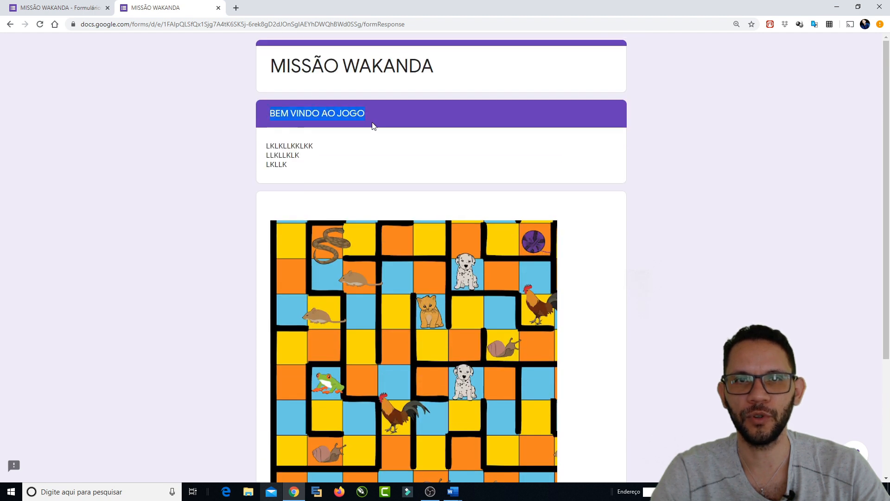
scroll(406, 165, down, 4)
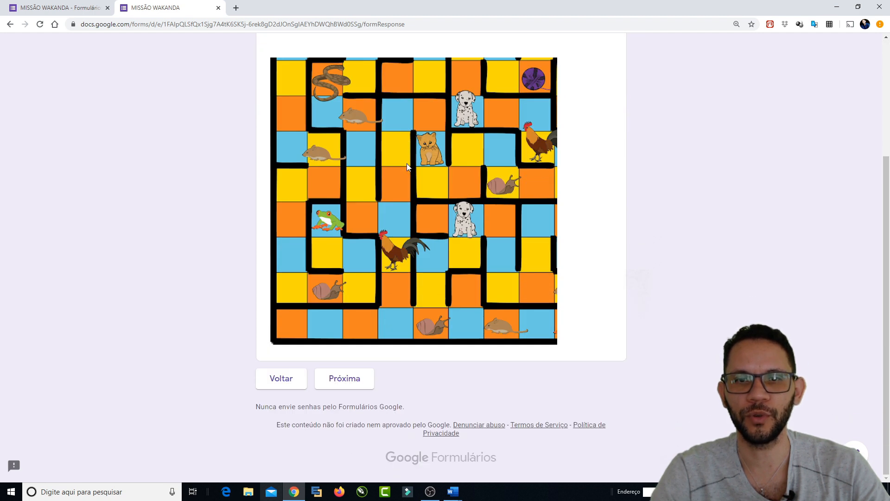
click(364, 378)
Step: Answer PERGUNTA 1 with "dspodpsopdsdos" in the preview and advance through PARABÉNS - ATIVIDADE 1 to FASE 2 - ATIVIDADE 2
click(329, 199)
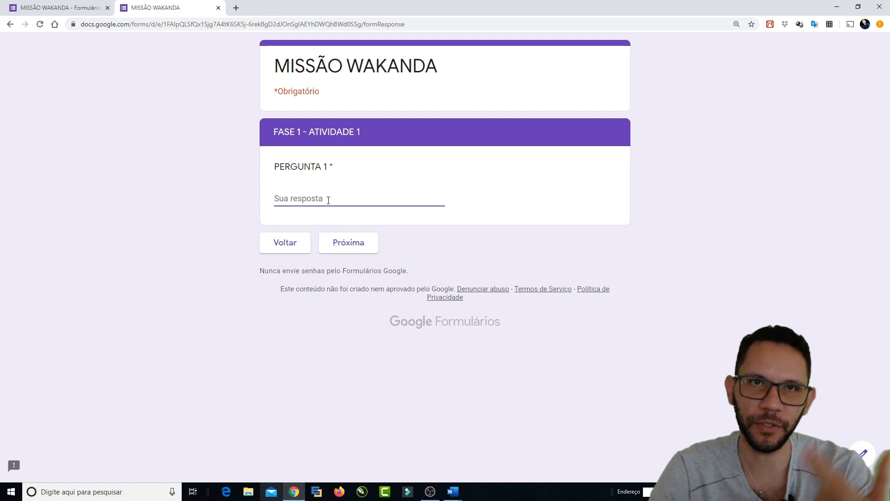
text(dspodpsopdsdos)
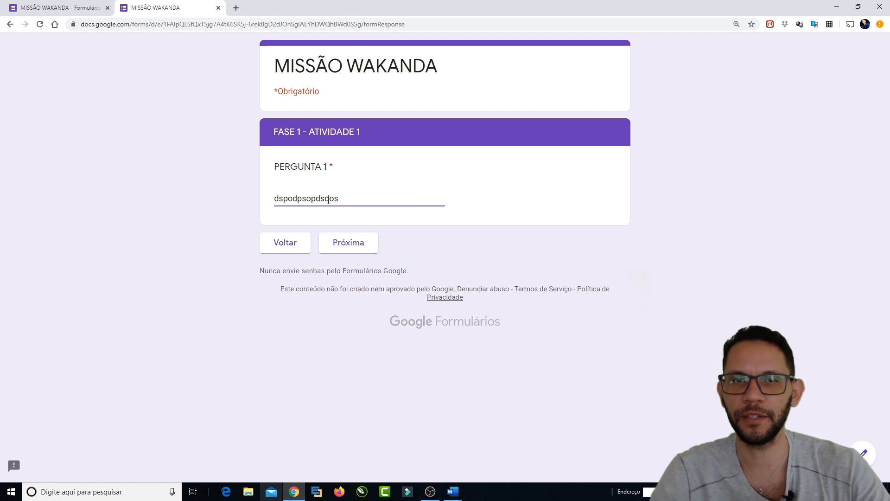
click(372, 242)
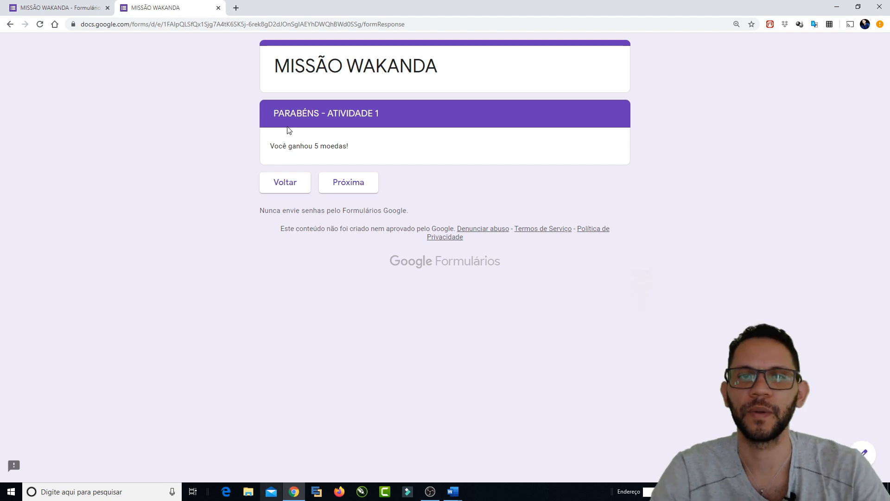
click(367, 185)
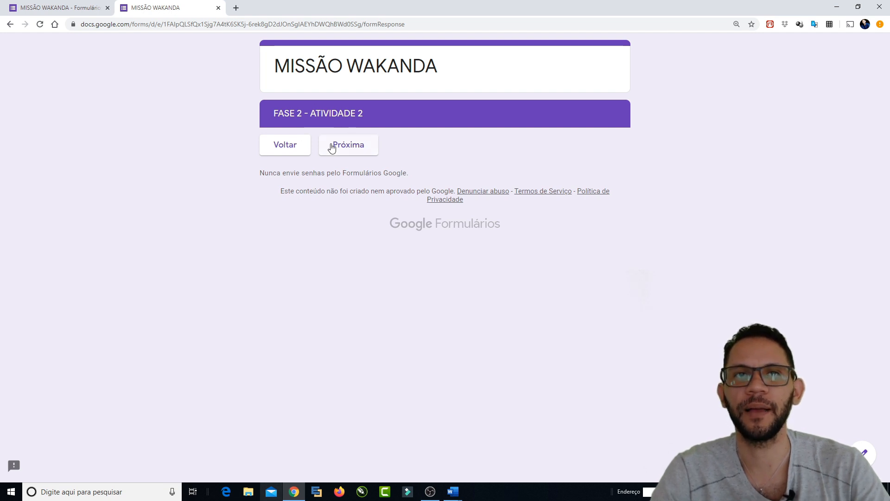
Step: Return to the form editor and add a question with the placeholder text "lklkklk" to the FASE 2 - ATIVIDADE 2 section
click(55, 8)
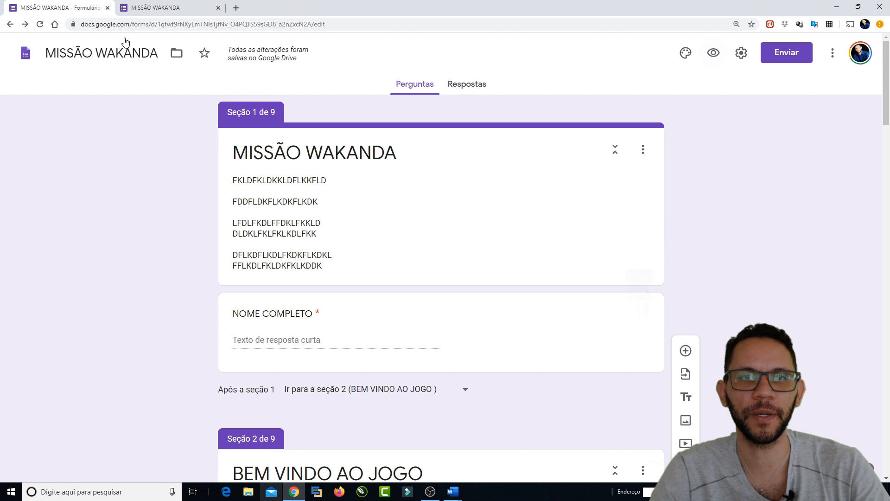
scroll(239, 206, down, 20)
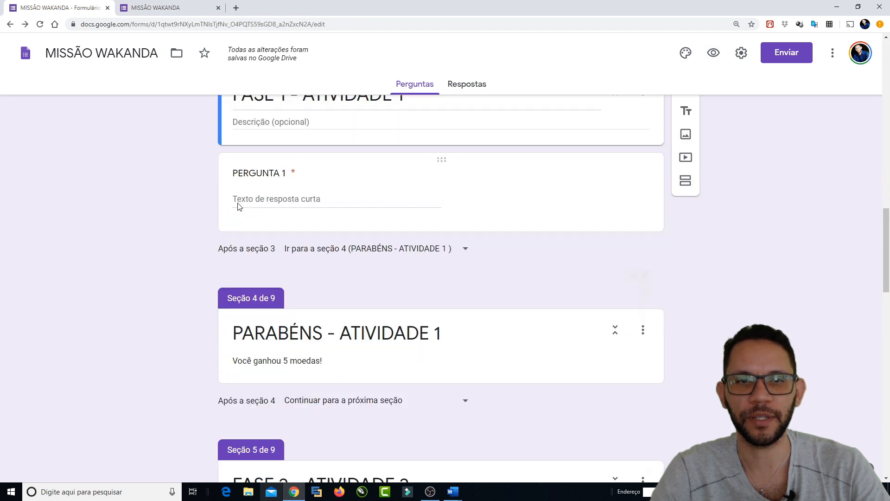
scroll(238, 206, down, 4)
scroll(239, 206, down, 3)
click(247, 204)
click(686, 148)
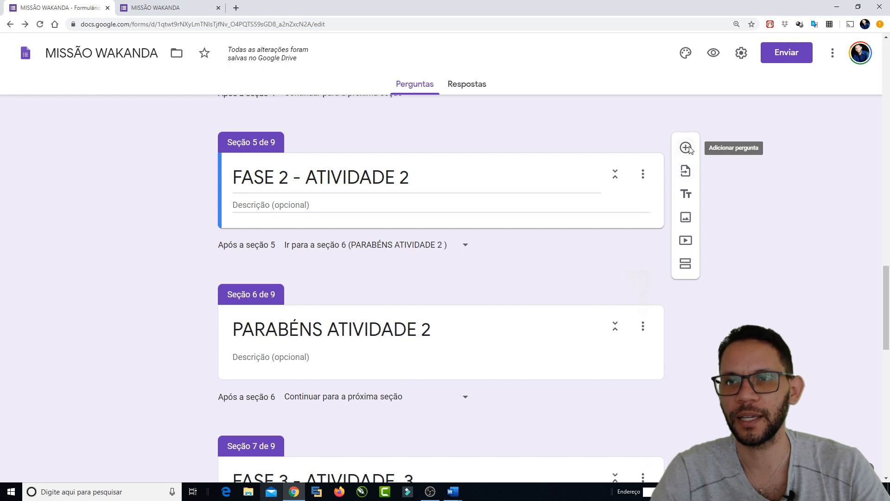
text(lklkklk)
click(180, 248)
Step: Reload the form preview, fill in the full name again and advance past the BEM VINDO AO JOGO page
click(153, 15)
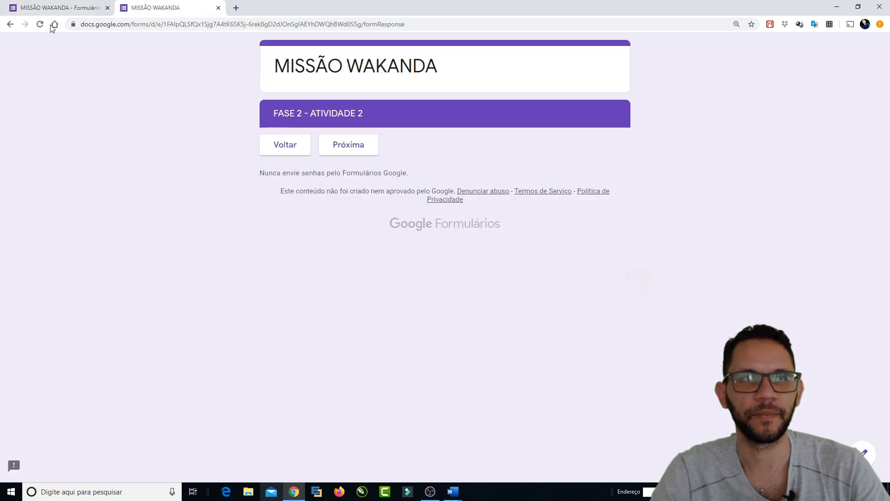
click(40, 24)
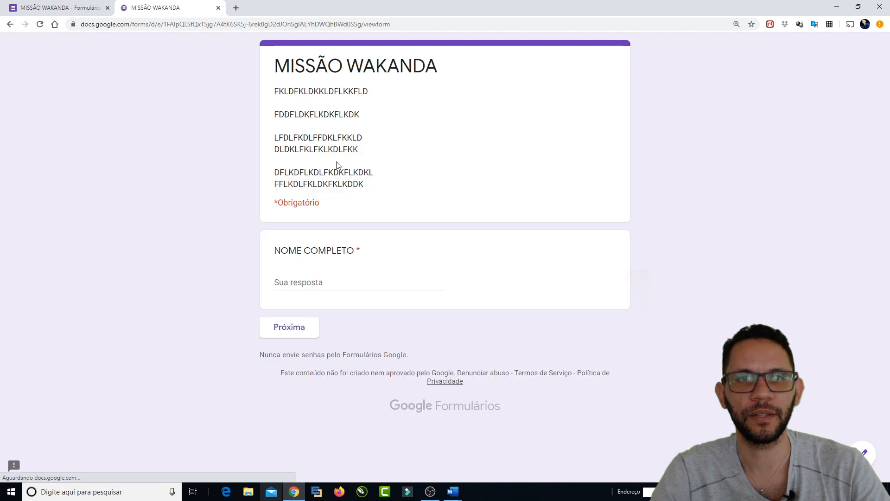
click(315, 283)
text(vinicius)
click(277, 333)
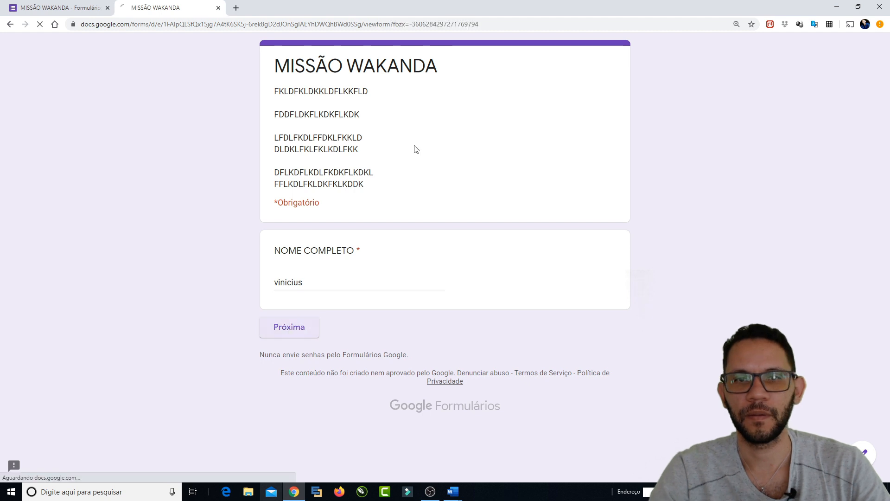
scroll(362, 370, down, 4)
click(363, 380)
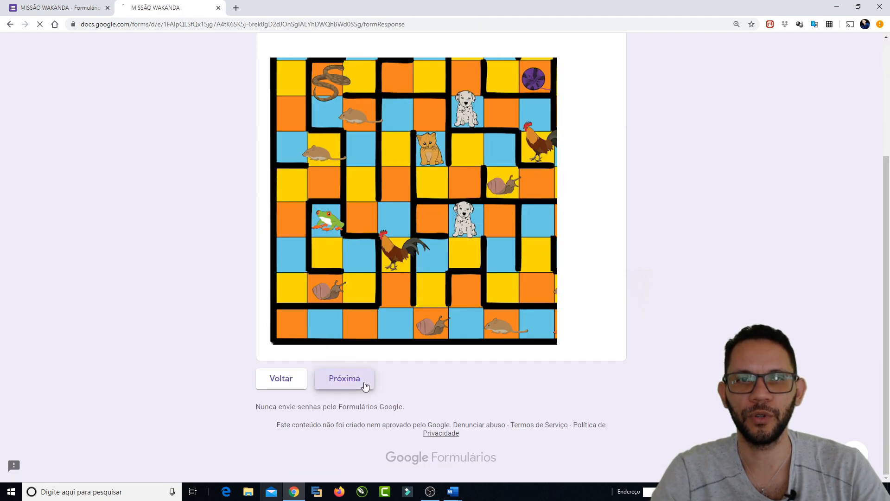
Step: Answer PERGUNTA 1 with "kjkjjkjj" in the preview and continue past PARABÉNS - ATIVIDADE 1 to FASE 2 - ATIVIDADE 2
click(297, 204)
text(kjkjjkjj)
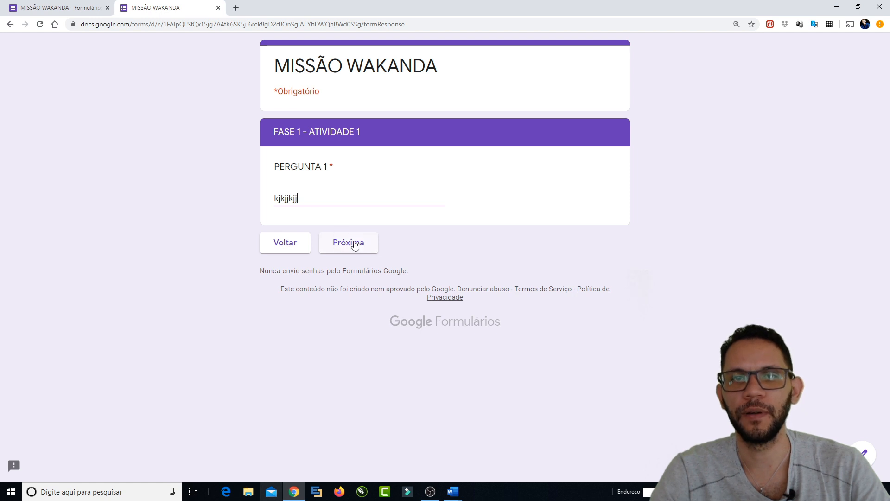
click(355, 245)
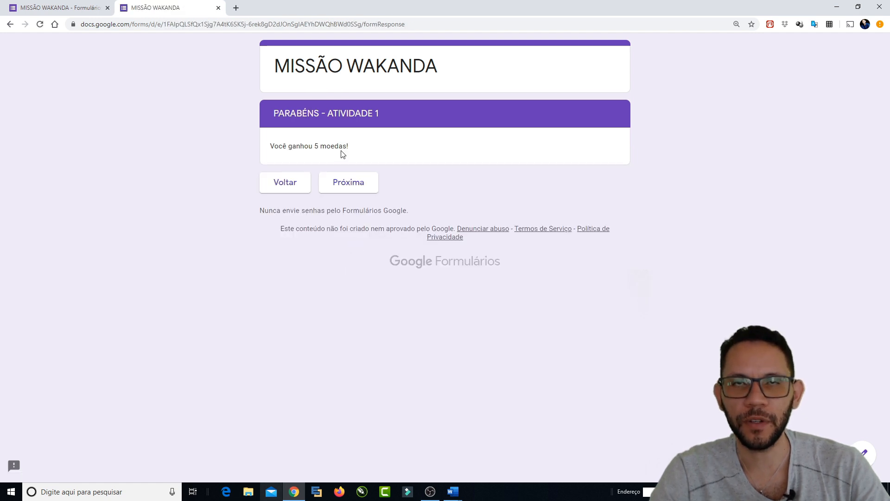
click(349, 184)
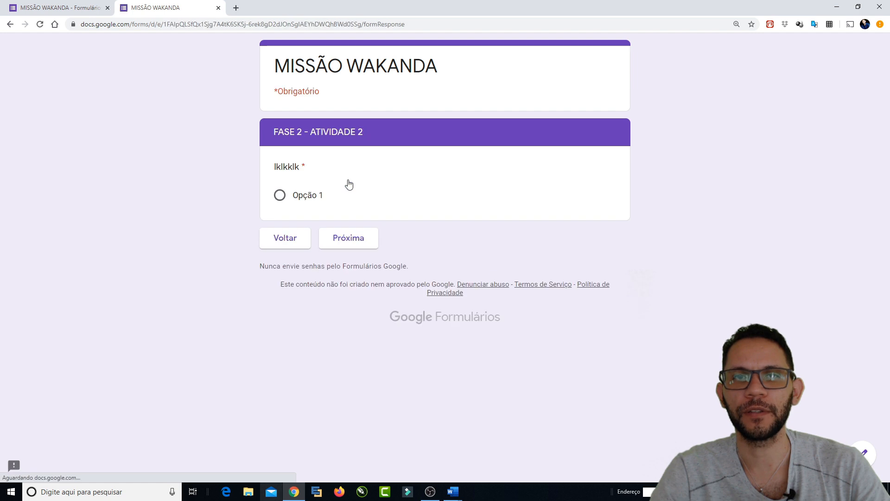
Step: Choose Opção 1 in FASE 2 - ATIVIDADE 2, check going back from PARABÉNS ATIVIDADE 2, and continue to FASE 3 - ATIVIDADE 3
click(280, 195)
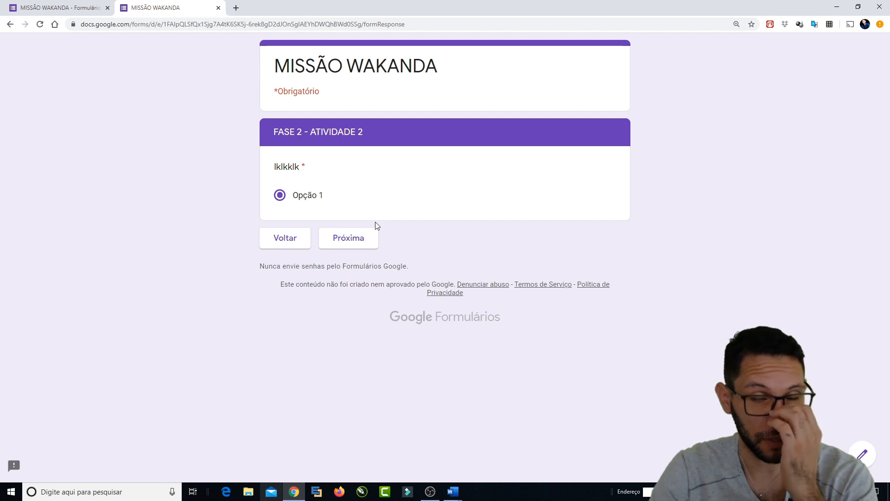
click(371, 236)
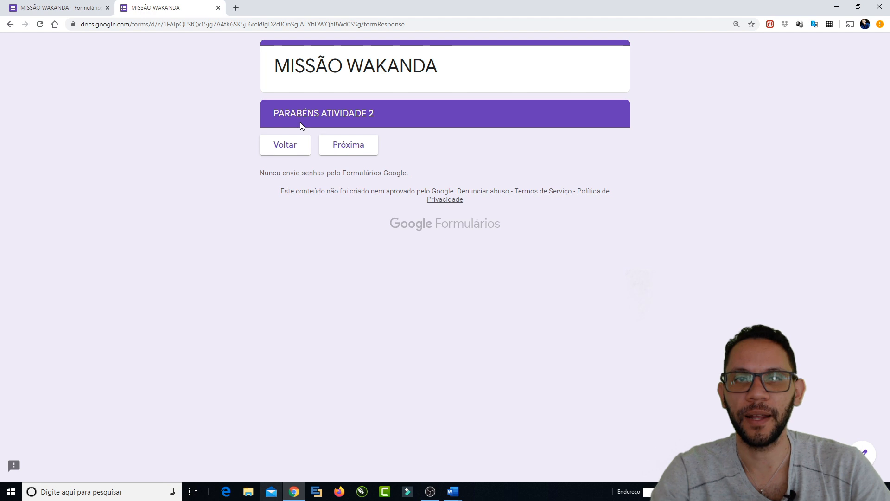
click(294, 139)
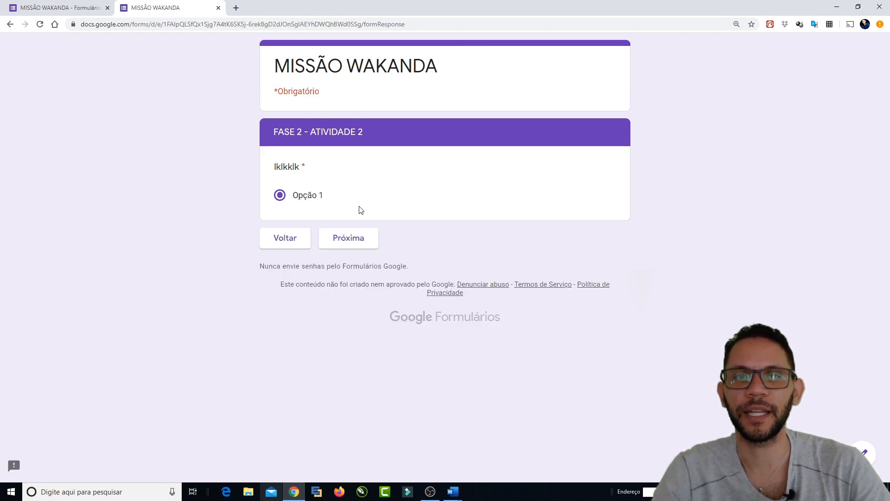
click(361, 238)
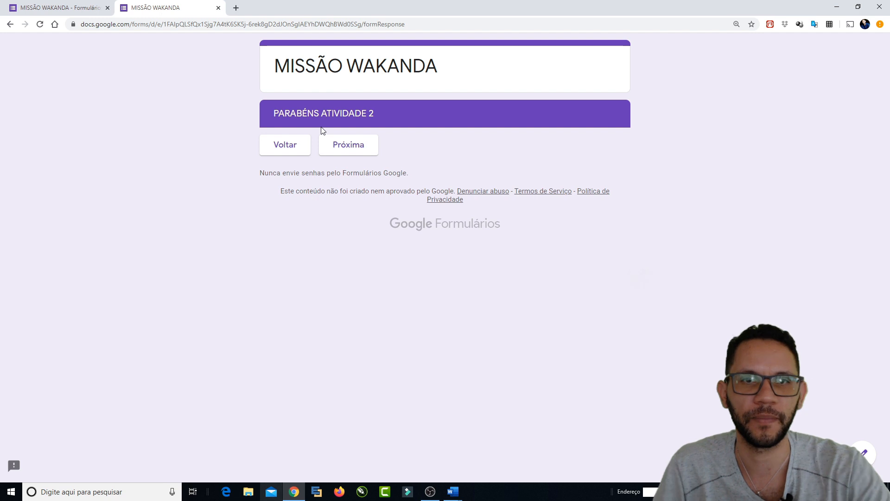
click(362, 146)
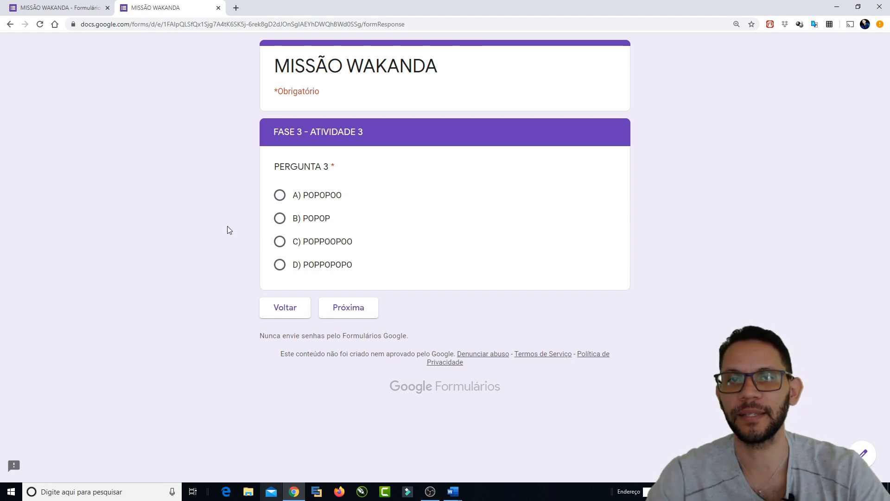
Step: Test the routing of PERGUNTA 3 by submitting option C, going back, and submitting option B
click(279, 241)
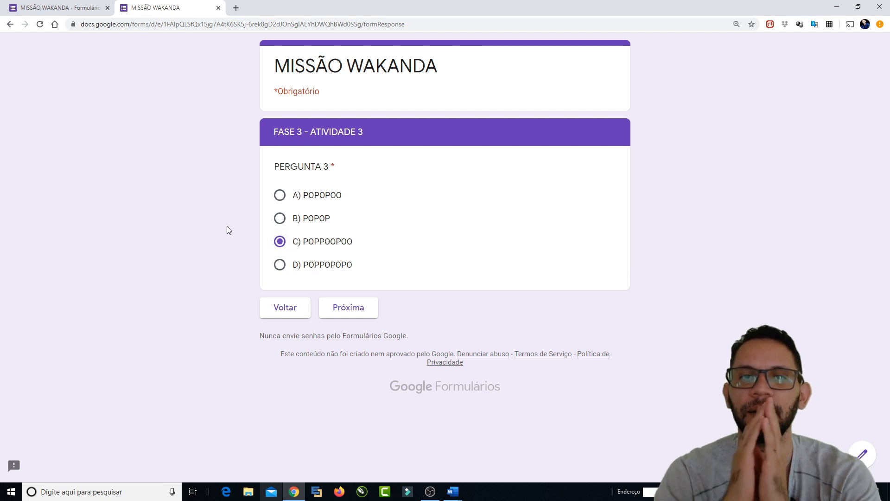
click(367, 304)
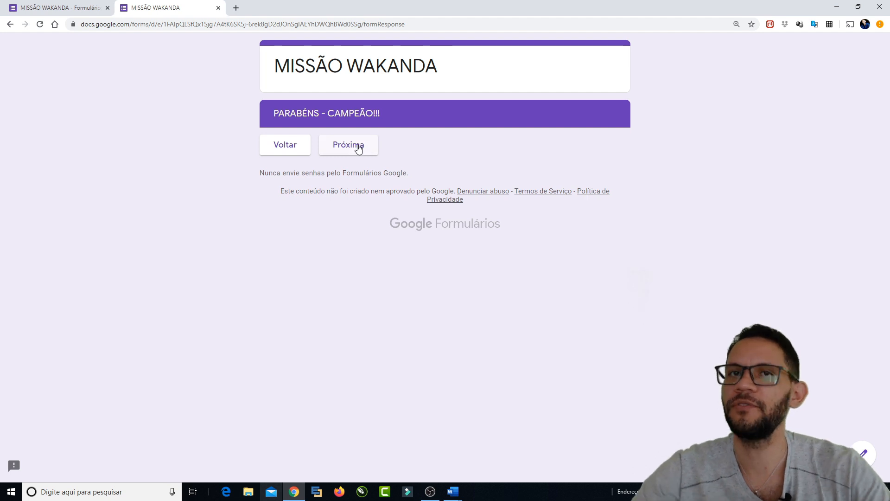
click(303, 150)
click(279, 218)
click(366, 308)
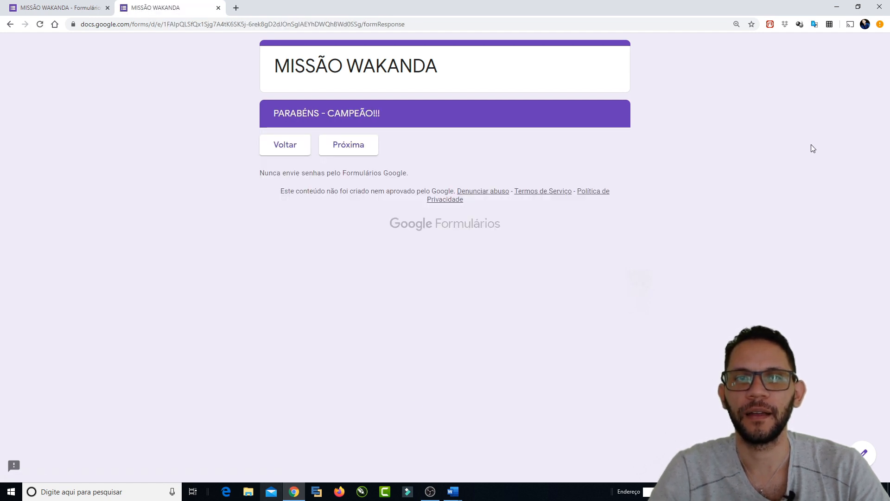
Step: Return to the form editor and route option A of PERGUNTA 3 to section 9 (GAME OVER)
key(ctrl+Tab)
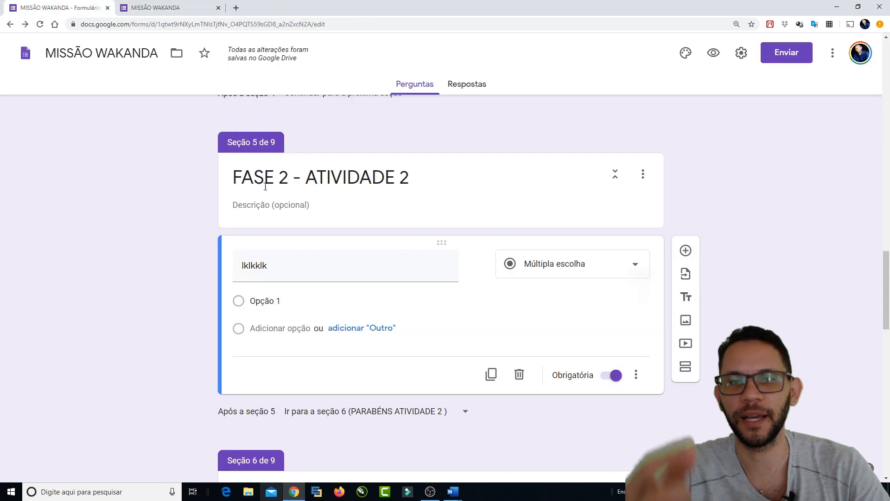
scroll(265, 186, down, 15)
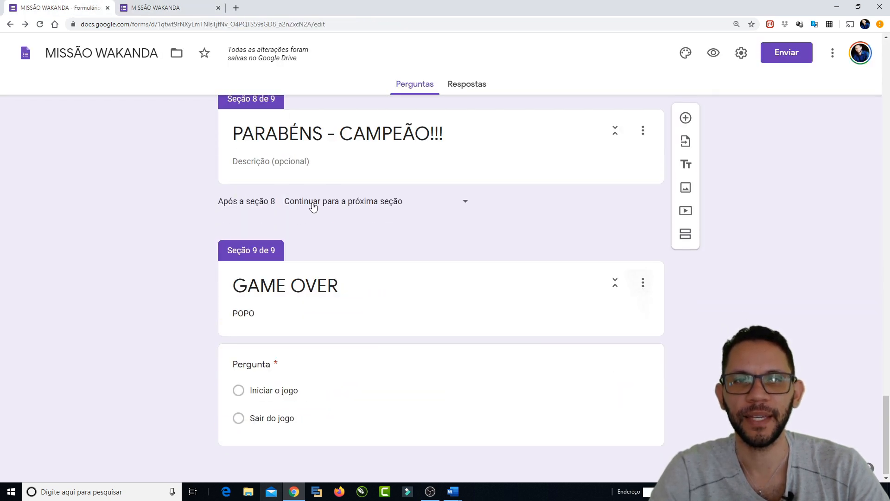
scroll(313, 204, up, 3)
scroll(313, 202, down, 2)
click(302, 182)
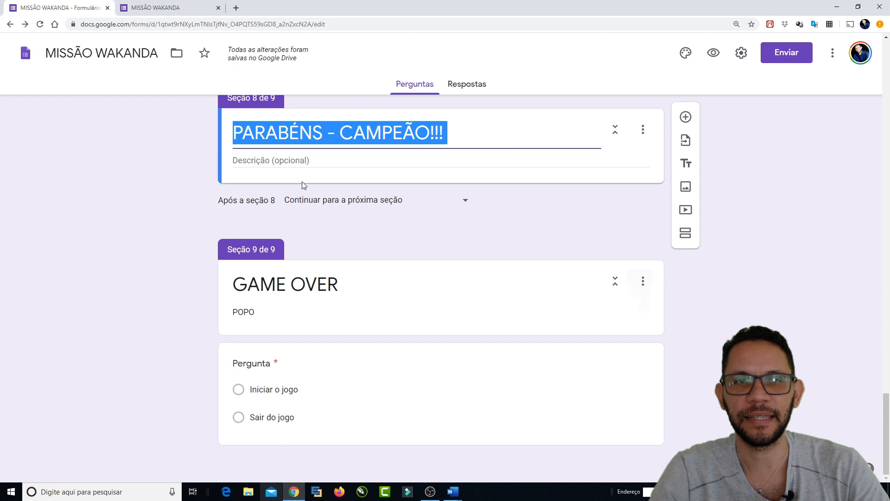
scroll(216, 187, up, 7)
scroll(289, 193, down, 2)
click(292, 193)
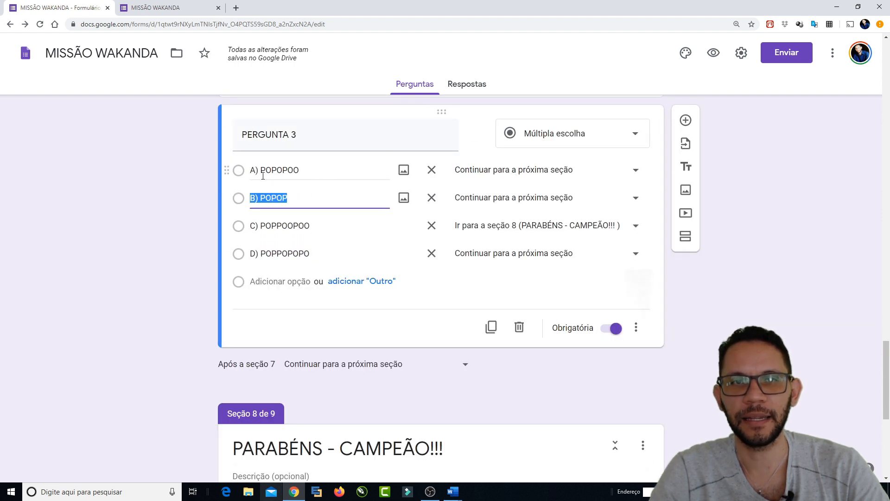
click(549, 173)
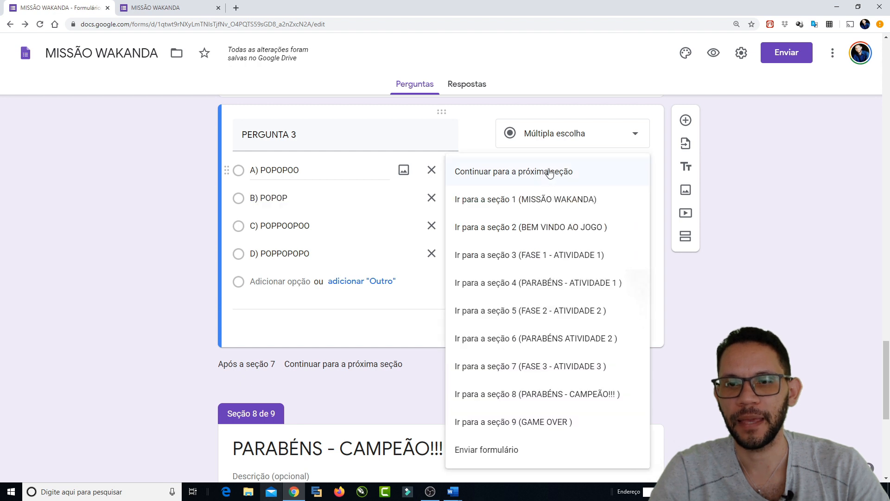
click(505, 428)
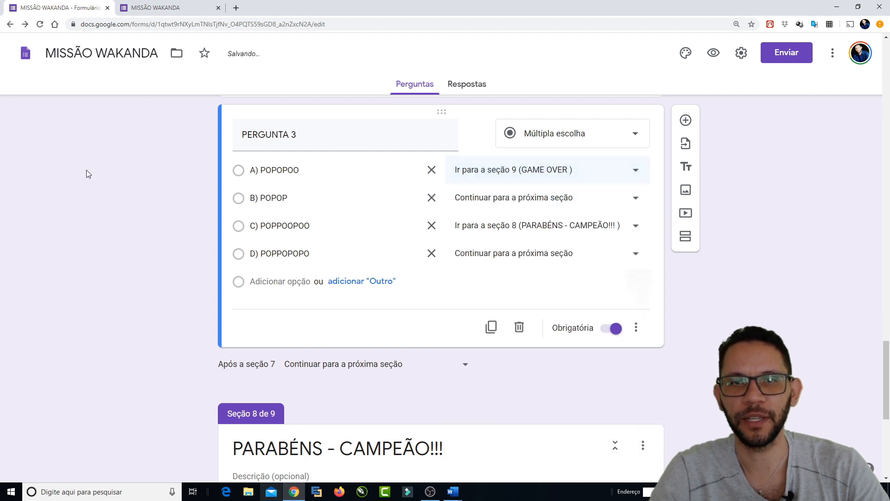
Step: Route options B and D of PERGUNTA 3 to section 9 (GAME OVER)
click(476, 204)
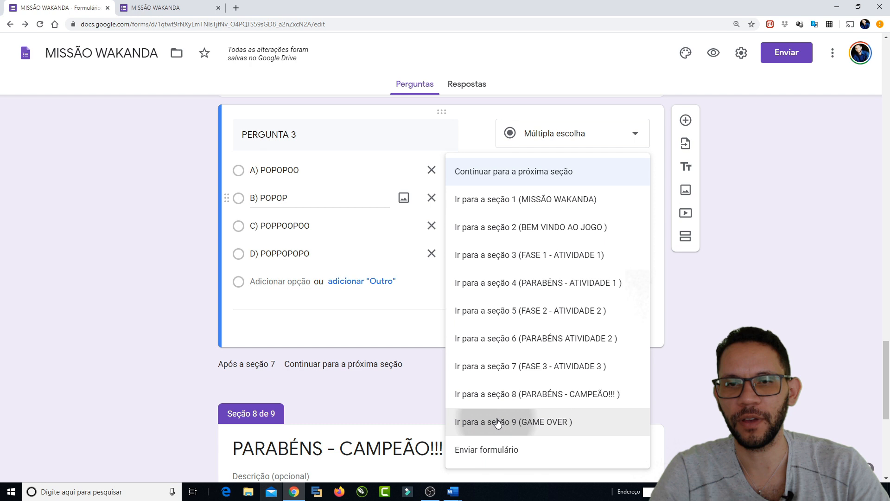
click(461, 422)
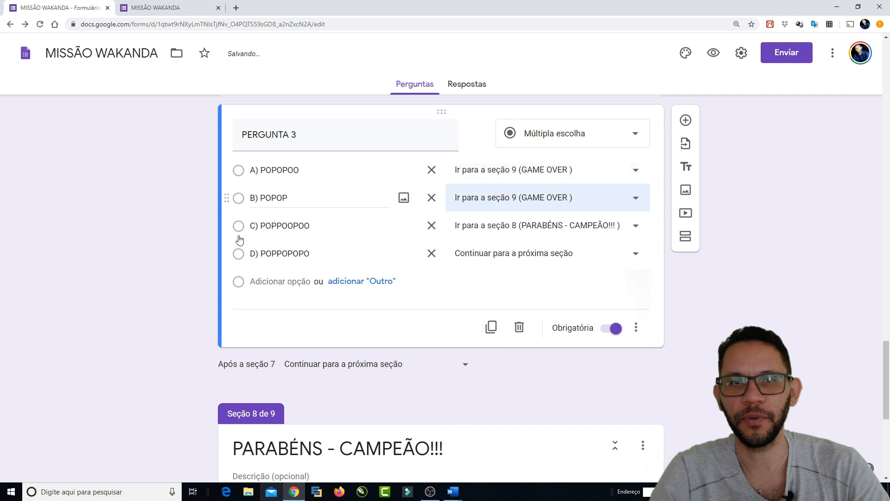
click(537, 258)
click(511, 421)
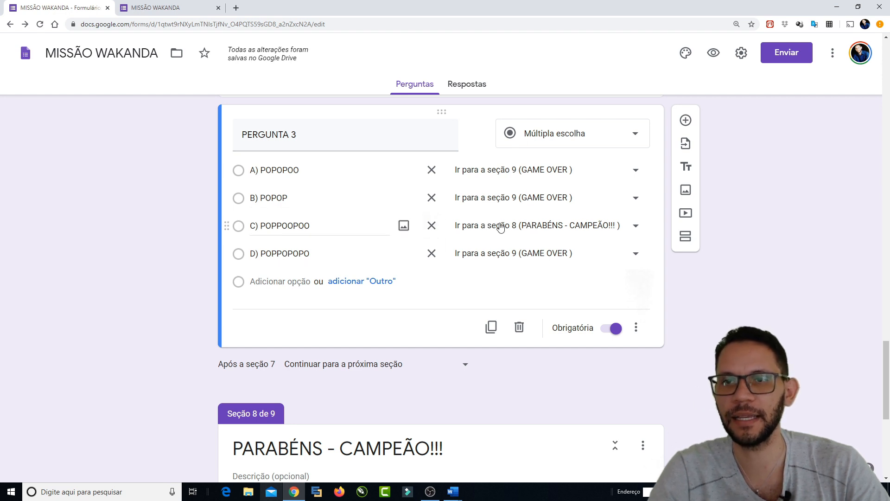
Step: Set section 8, PARABÉNS - CAMPEÃO!!!, to submit the form (Enviar formulário) when it ends
scroll(153, 195, down, 1)
scroll(153, 192, down, 5)
scroll(253, 195, up, 5)
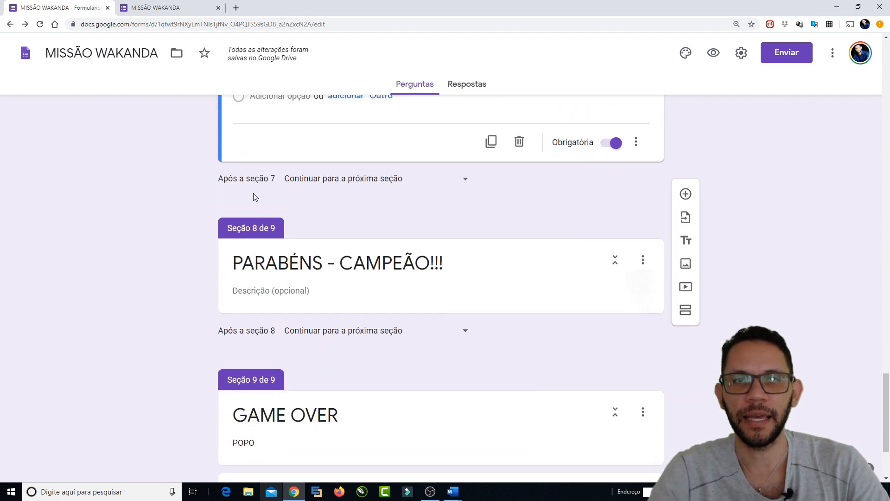
scroll(166, 199, down, 3)
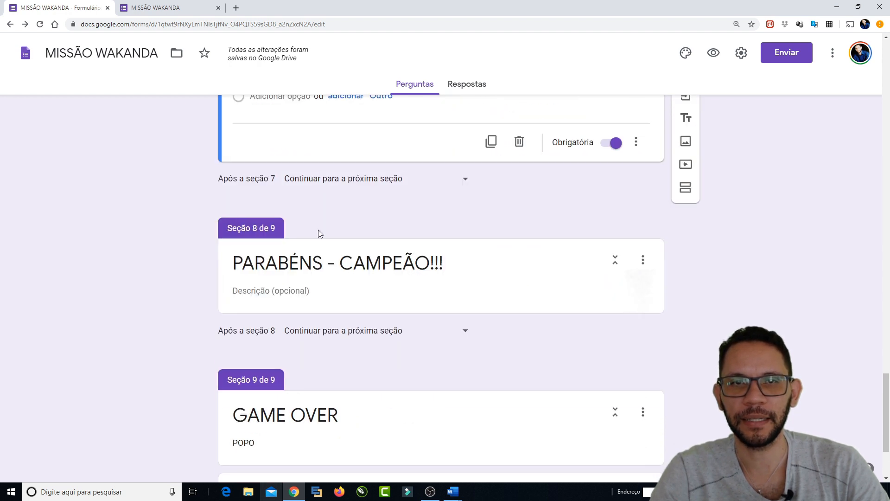
click(371, 278)
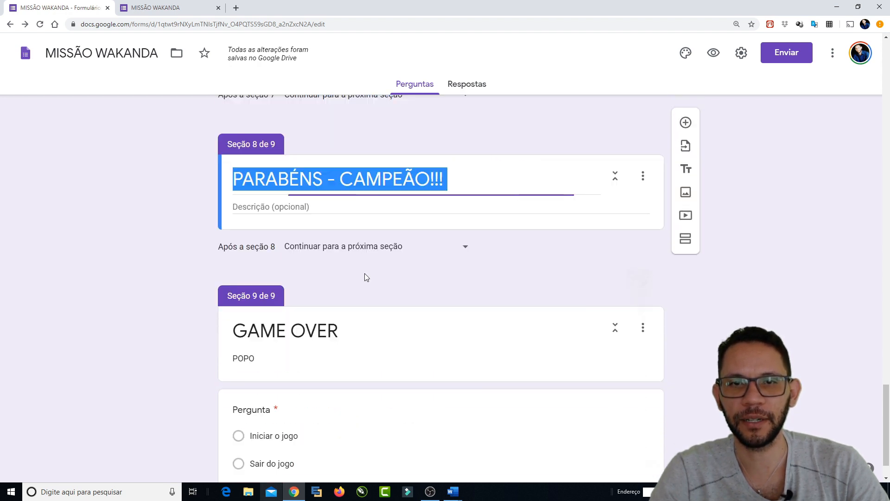
click(384, 246)
click(338, 450)
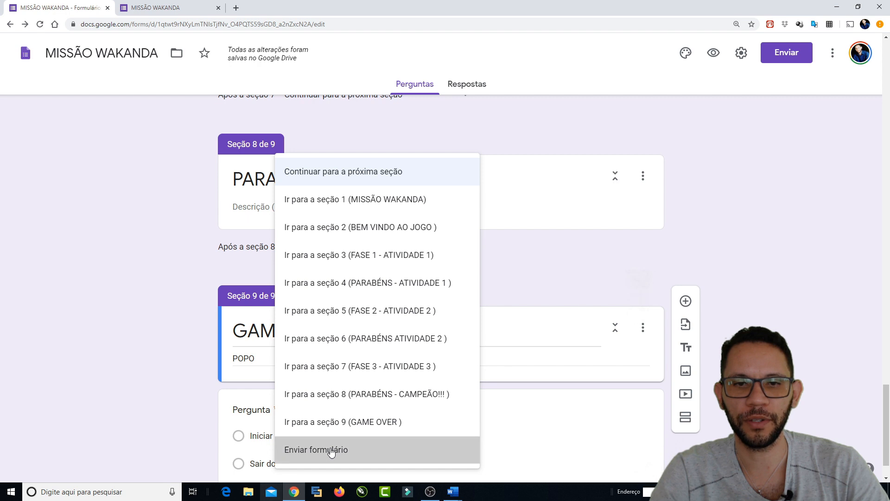
scroll(353, 244, down, 1)
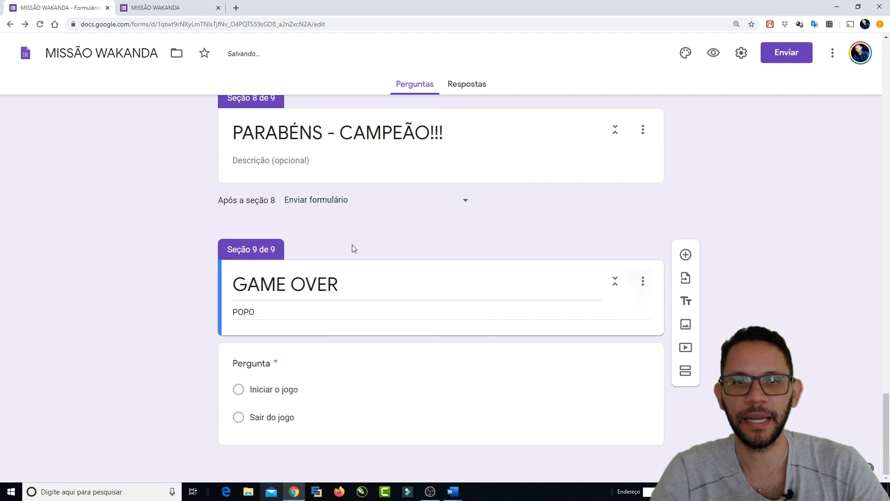
Step: Check where the Iniciar o jogo and Sair do jogo options lead in the GAME OVER section's question
click(347, 280)
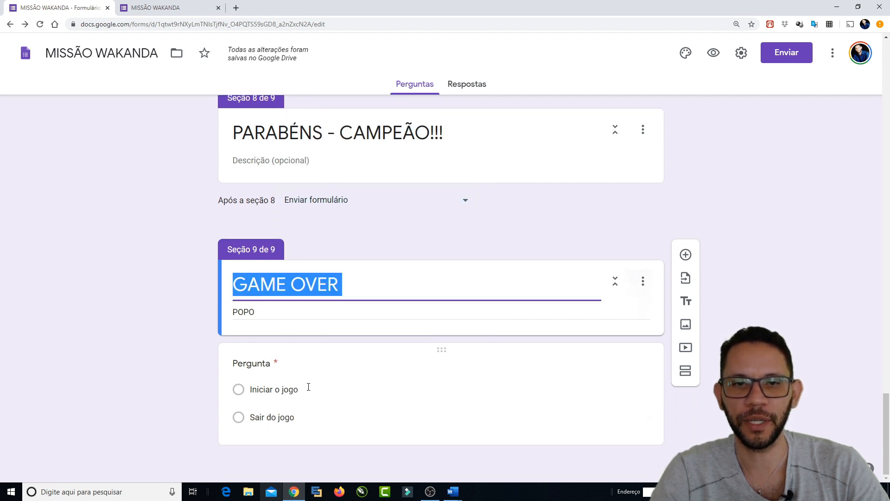
click(308, 388)
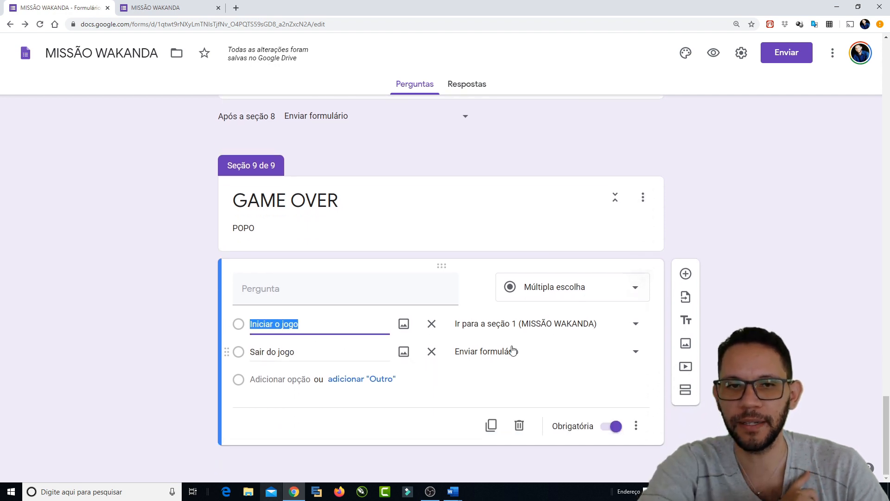
click(330, 351)
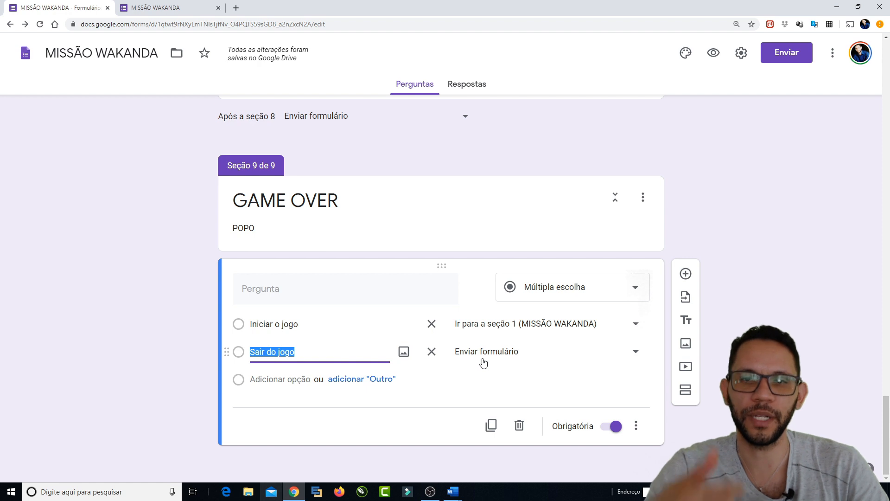
click(99, 241)
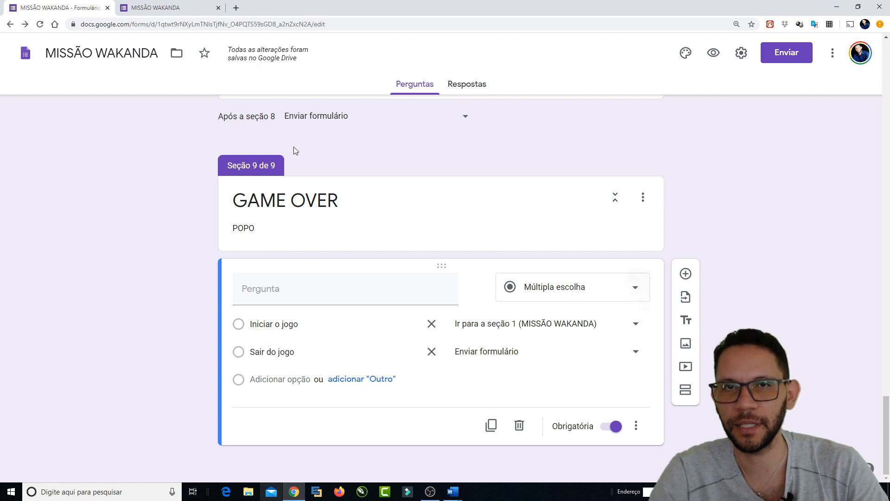
Step: Open a new form preview, fill in the full name and advance past the BEM VINDO AO JOGO page
click(713, 53)
click(305, 283)
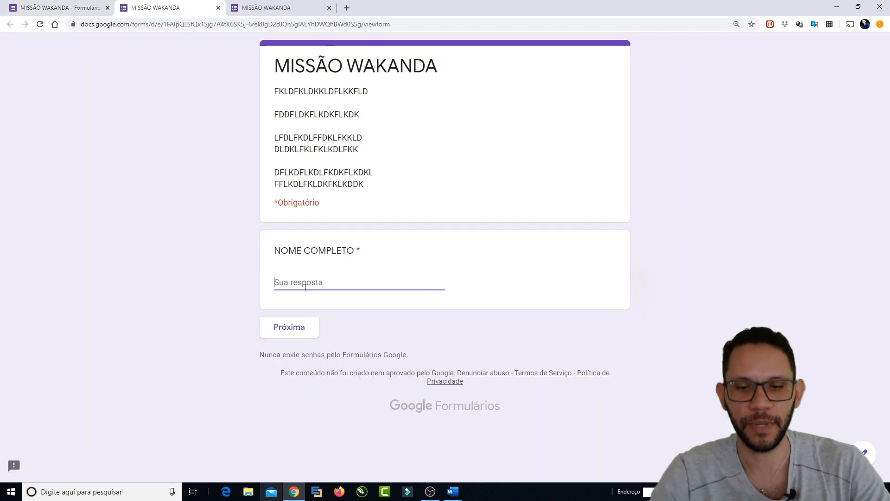
text(vinciuis)
click(290, 328)
scroll(318, 215, down, 1)
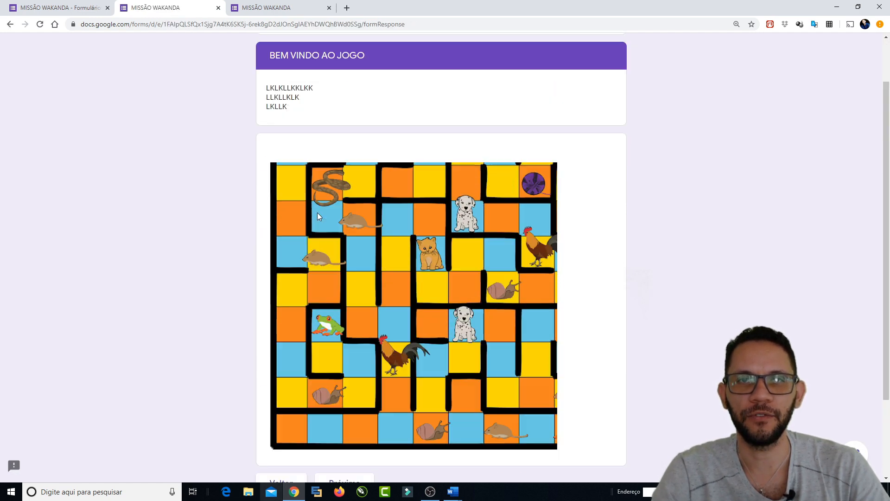
scroll(318, 213, down, 3)
click(344, 378)
Step: Answer PERGUNTA 1 with "fdkjfkdfd" and the FASE 2 question with Opção 1, advancing to PARABÉNS ATIVIDADE 2
click(296, 195)
text(fdkjfkdfd)
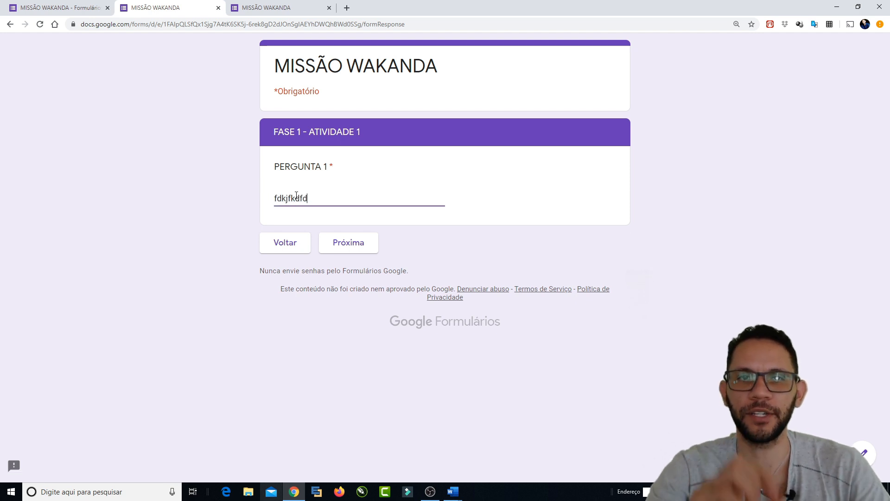
click(353, 249)
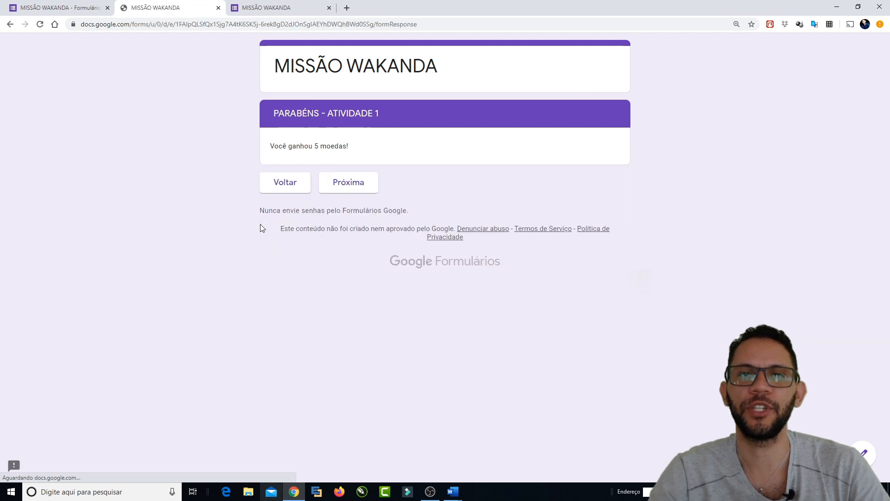
click(365, 192)
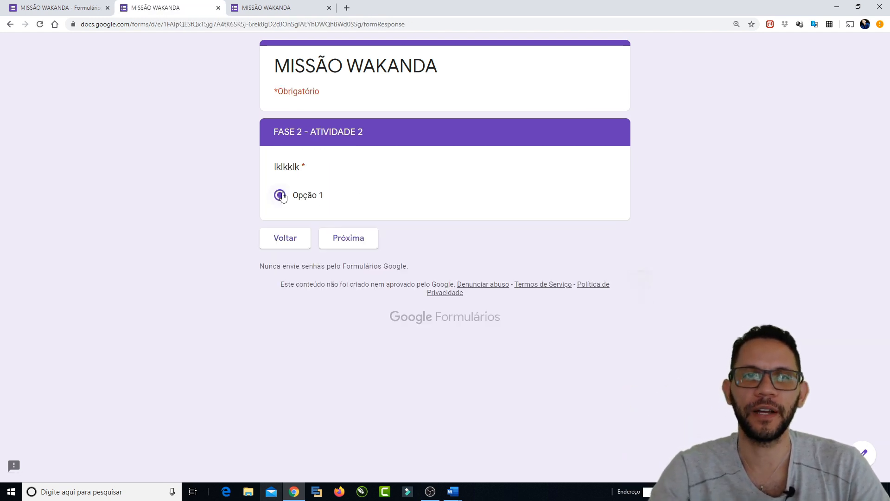
click(358, 238)
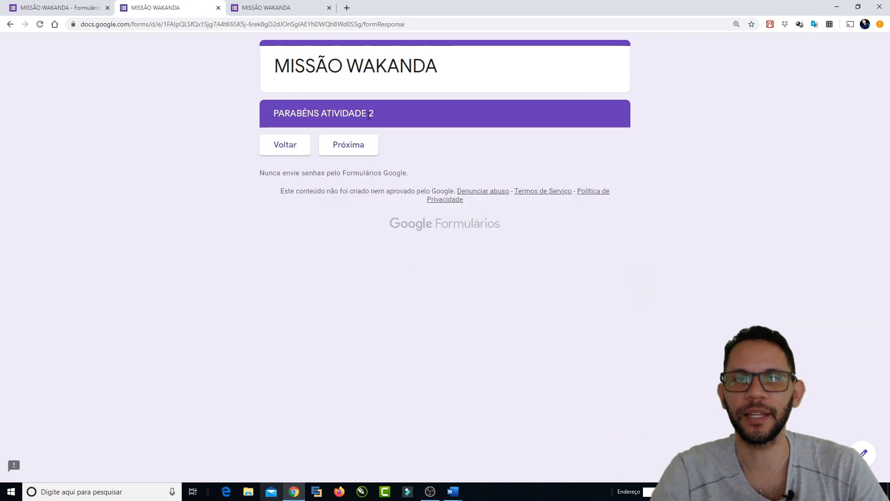
Step: Advance to FASE 3, answer PERGUNTA 3 with A) POPOPOO and choose Iniciar o jogo on the GAME OVER page
click(362, 150)
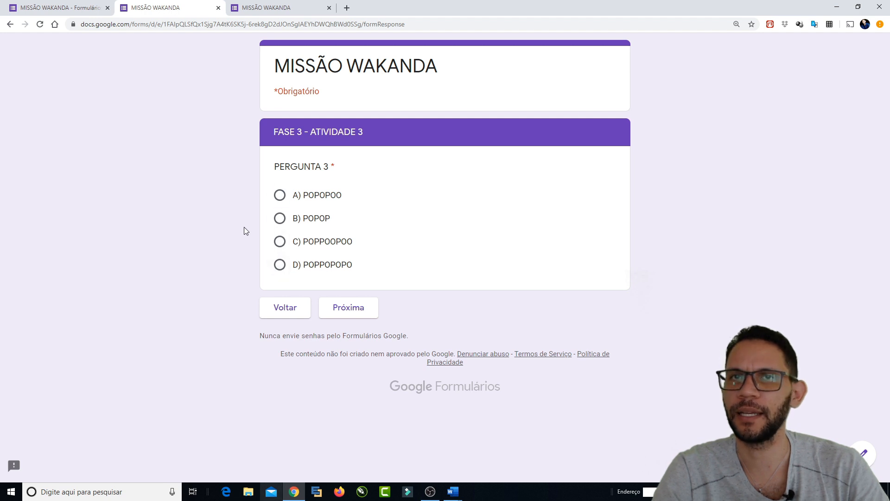
click(280, 194)
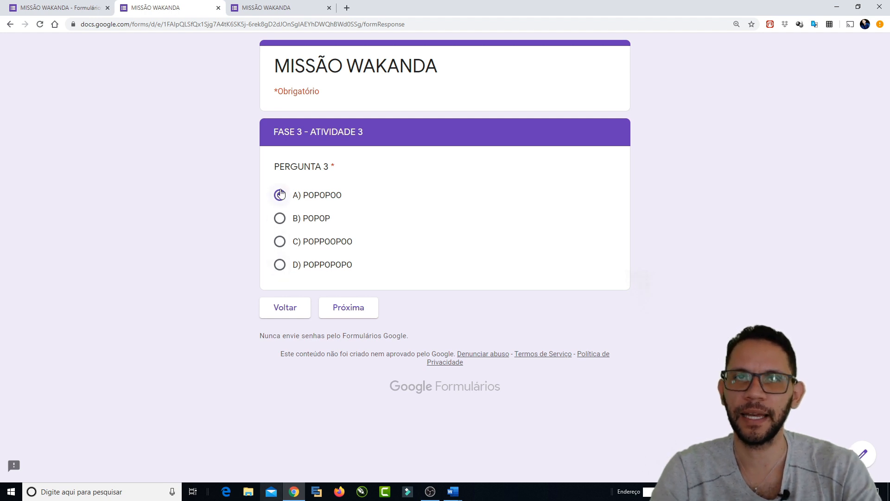
click(371, 309)
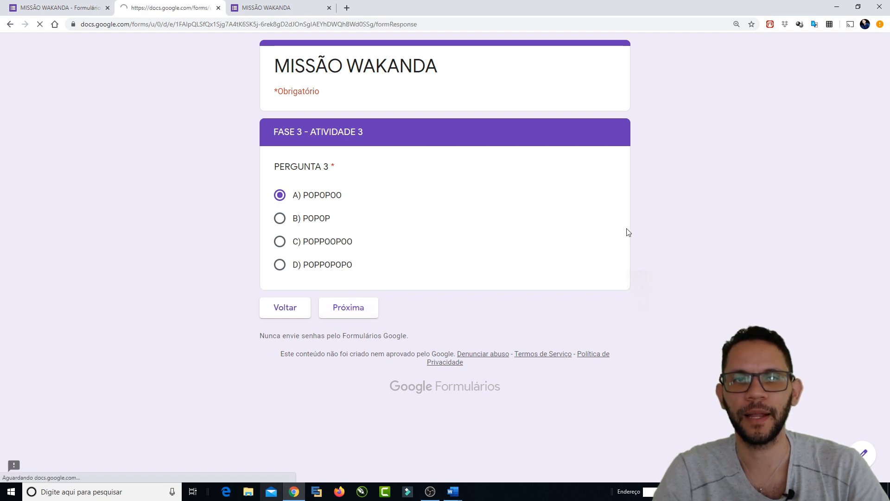
drag(274, 134, 328, 136)
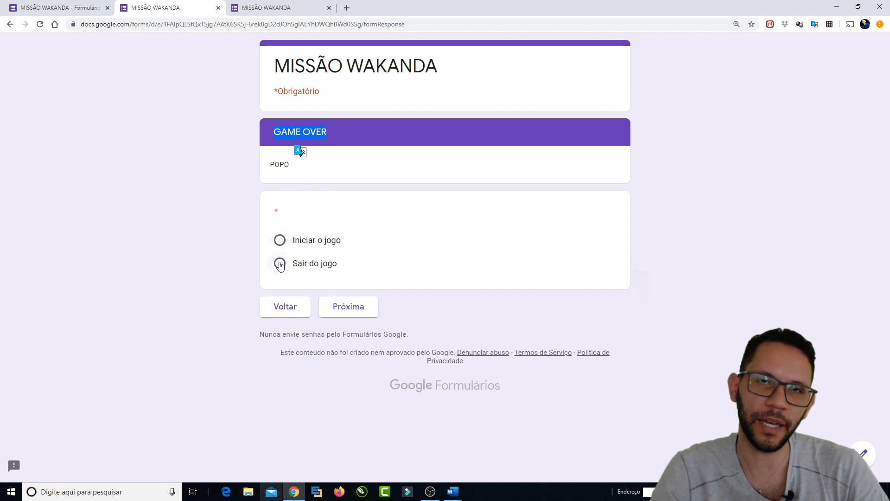
click(279, 239)
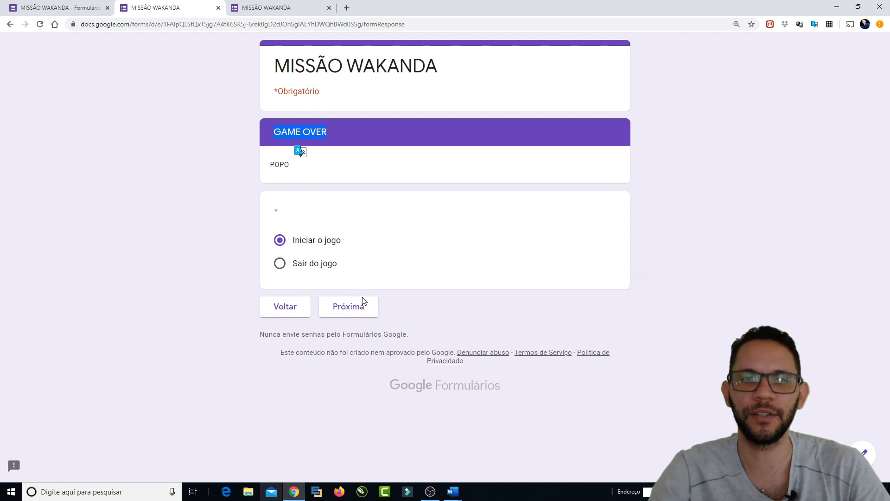
click(365, 308)
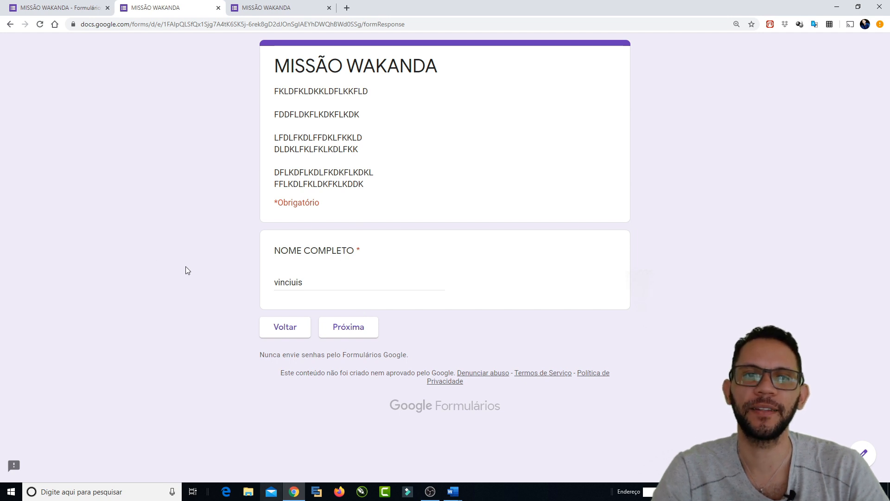
Step: Go back to FASE 3, change the PERGUNTA 3 answer to C) POPPOOPOO and advance to PARABÉNS - CAMPEÃO!!!
click(281, 328)
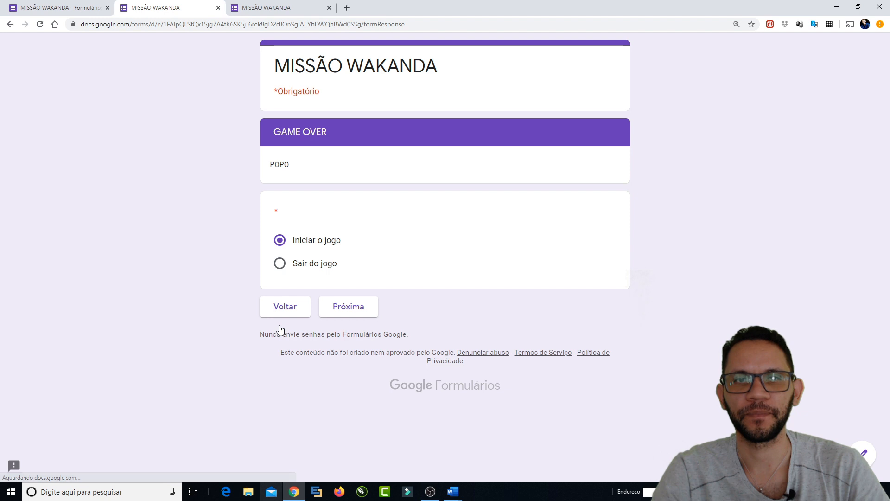
click(290, 309)
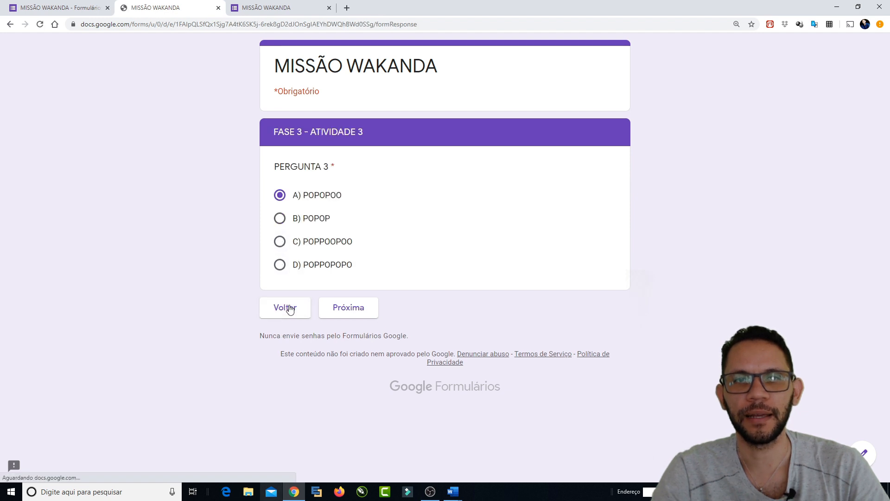
click(280, 241)
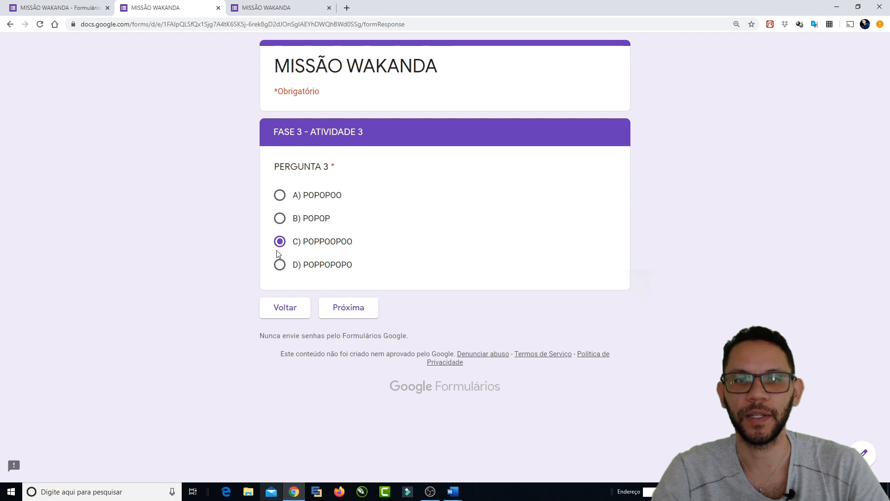
click(370, 309)
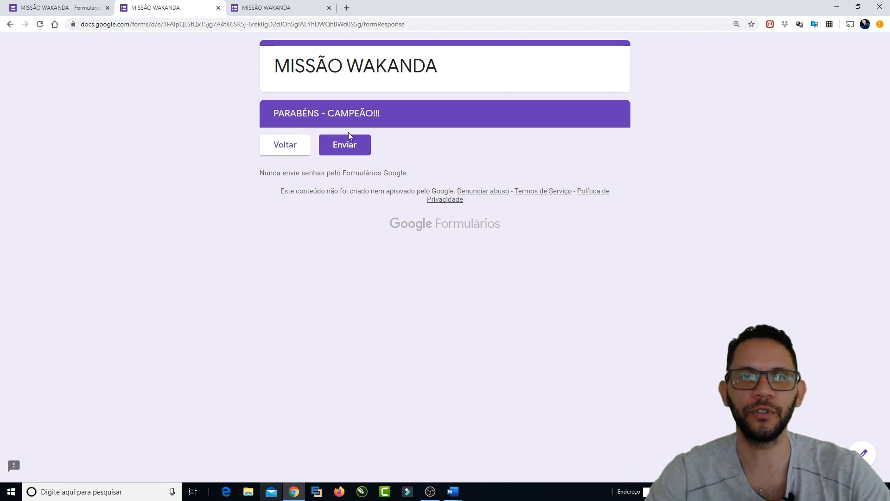
Step: Check the form's responses in the editor, and submit the test response from the PARABÉNS - CAMPEÃO!!! page
click(72, 9)
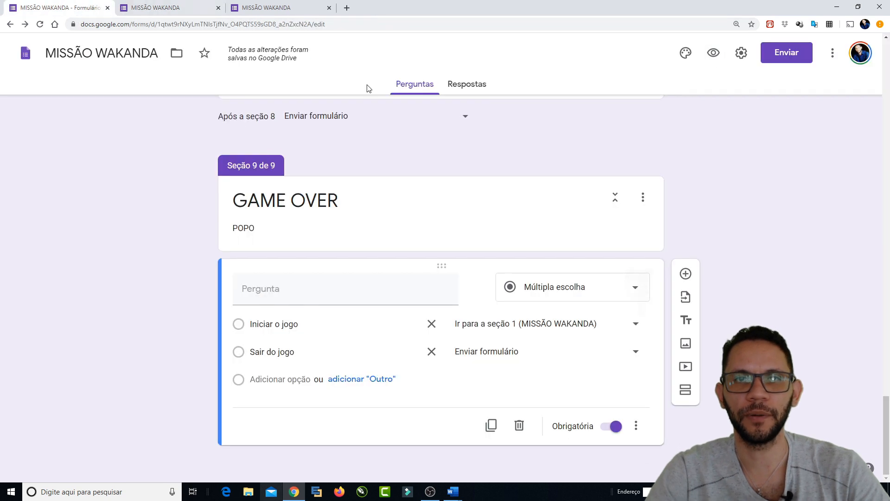
click(476, 88)
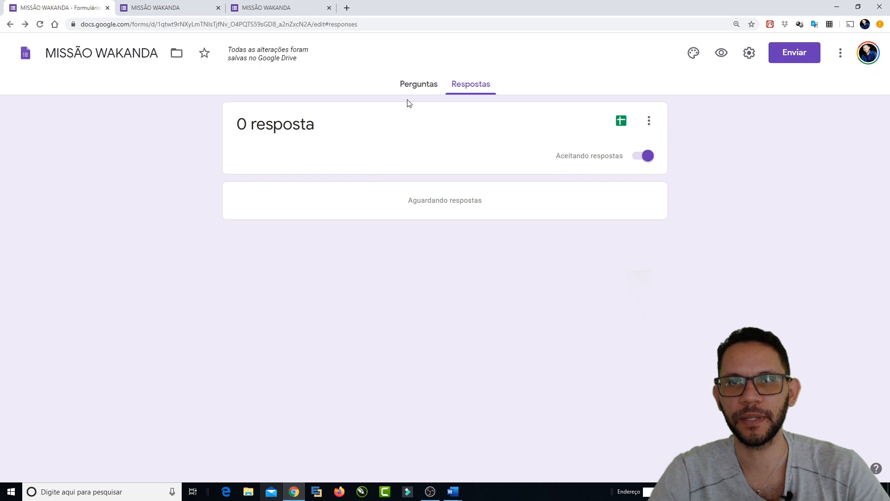
click(417, 84)
click(190, 9)
click(343, 144)
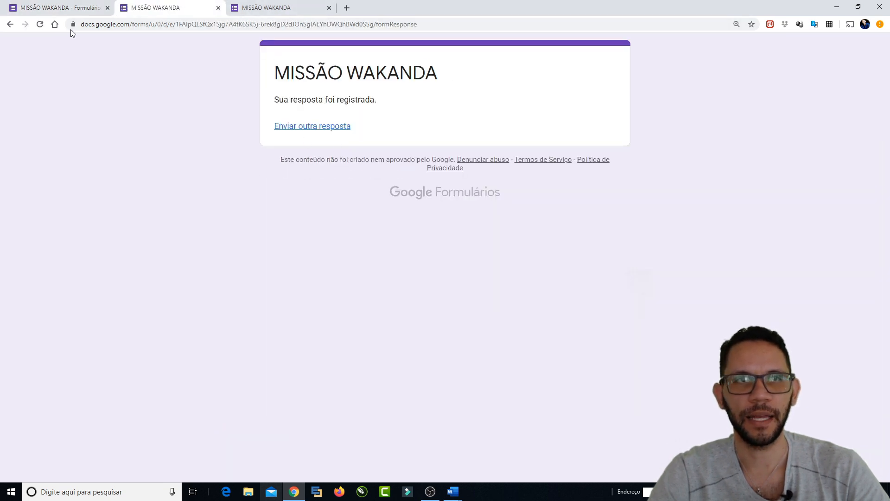
Step: Review the form's response summary, from NOME COMPLETO through PERGUNTA 3 and GAME OVER
click(74, 8)
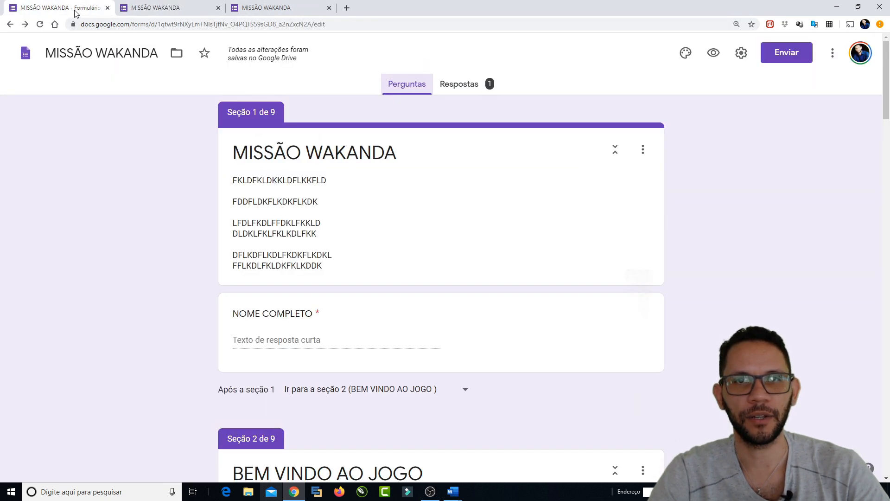
click(461, 85)
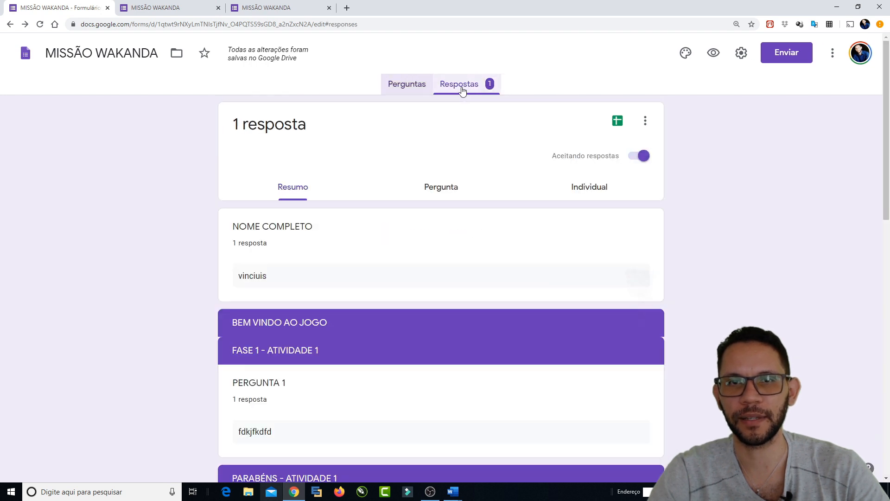
scroll(238, 262, down, 2)
scroll(238, 262, down, 10)
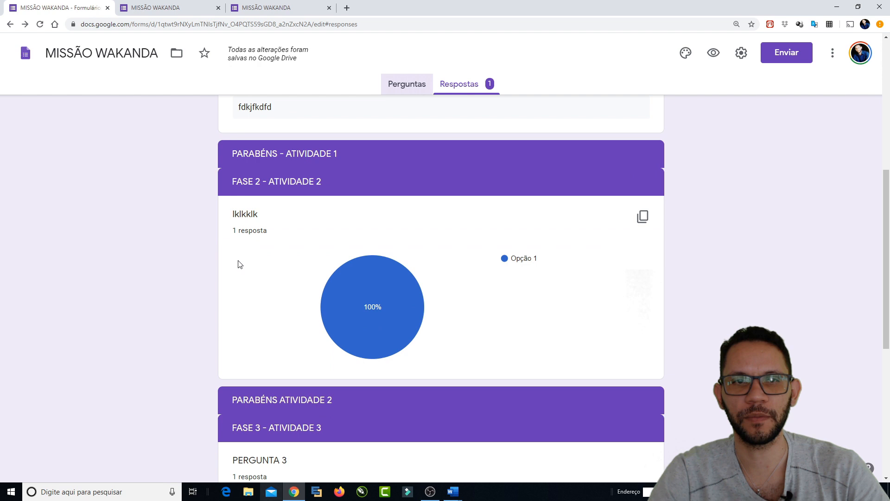
scroll(240, 264, down, 2)
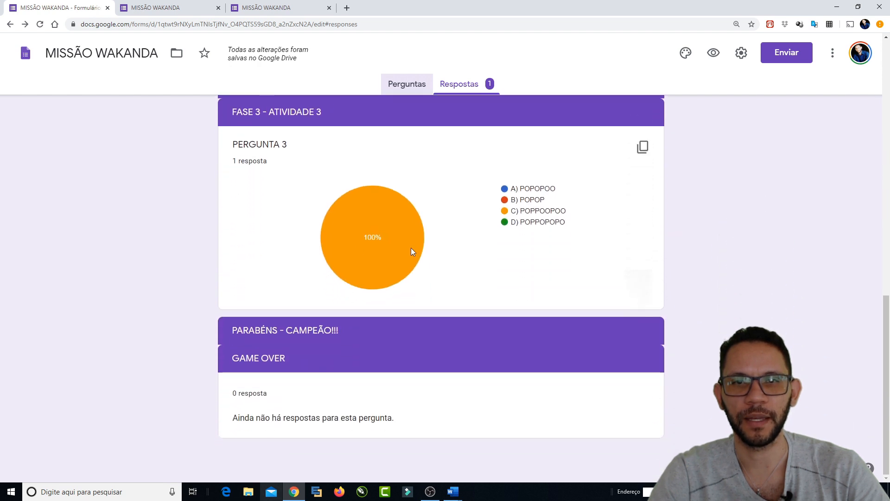
mouse_move(353, 227)
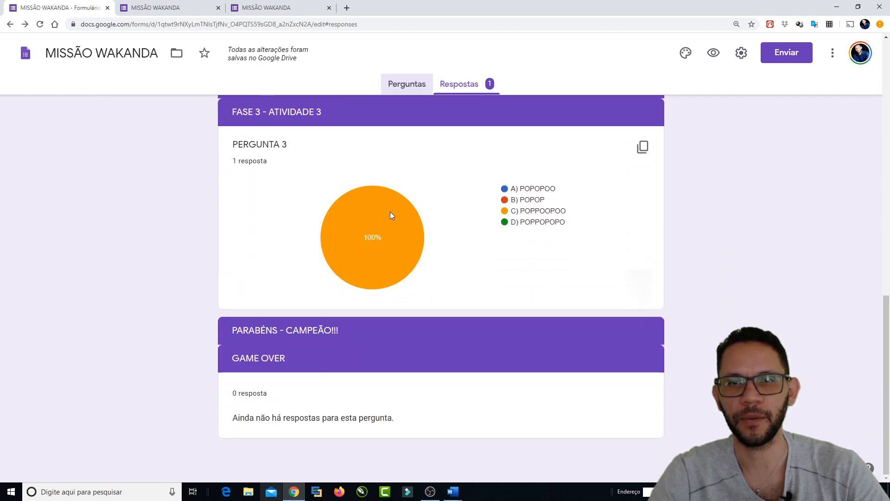
scroll(269, 320, up, 6)
scroll(269, 318, down, 6)
scroll(243, 327, up, 7)
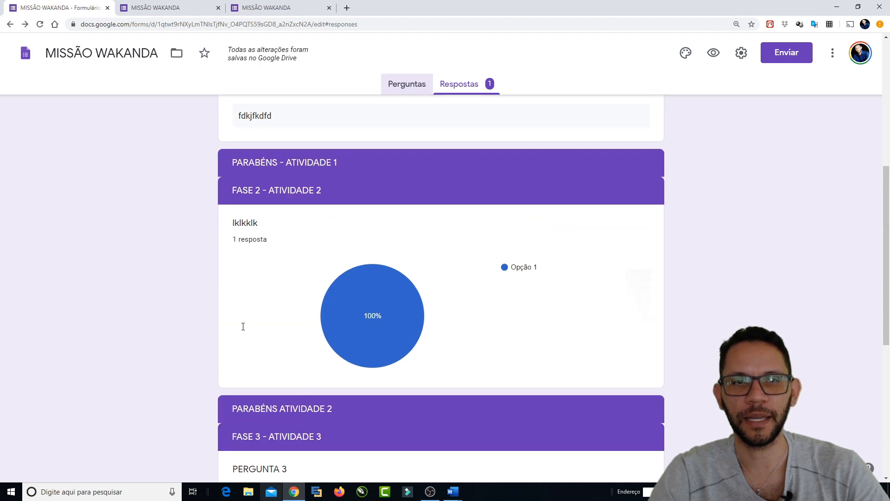
scroll(433, 286, up, 3)
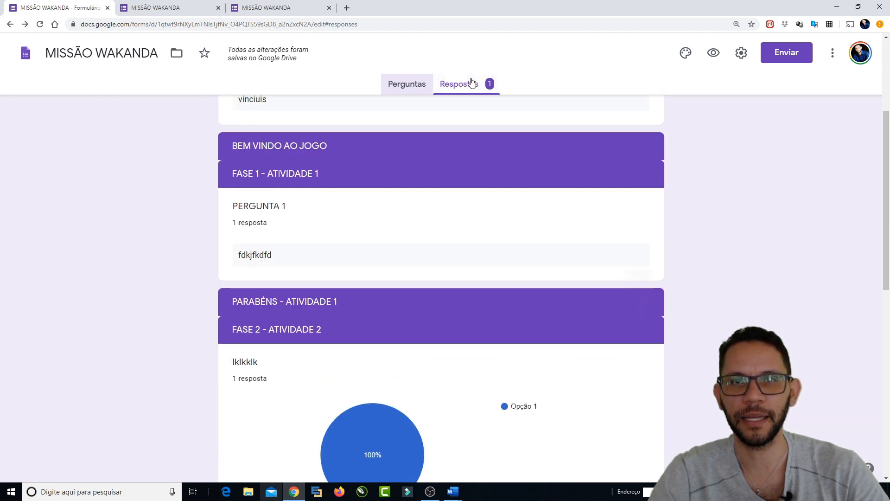
click(471, 83)
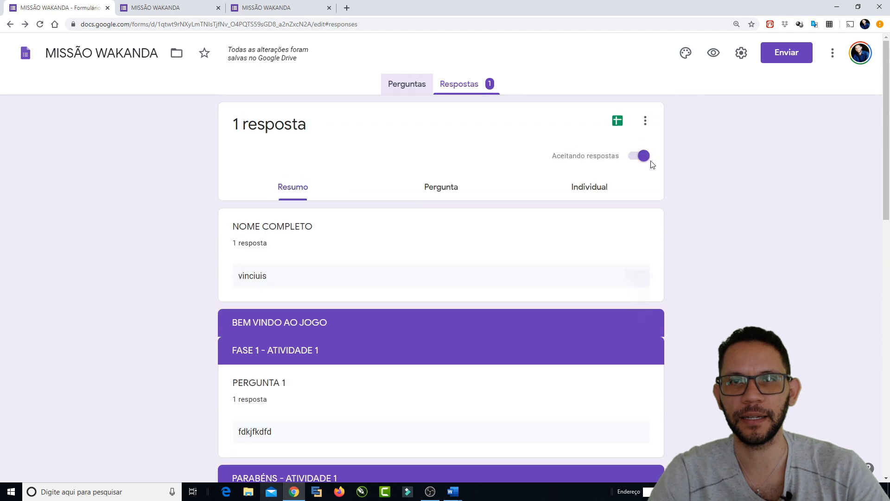
Step: Create a new spreadsheet for the MISSÃO WAKANDA responses and look over the recorded answers
click(619, 122)
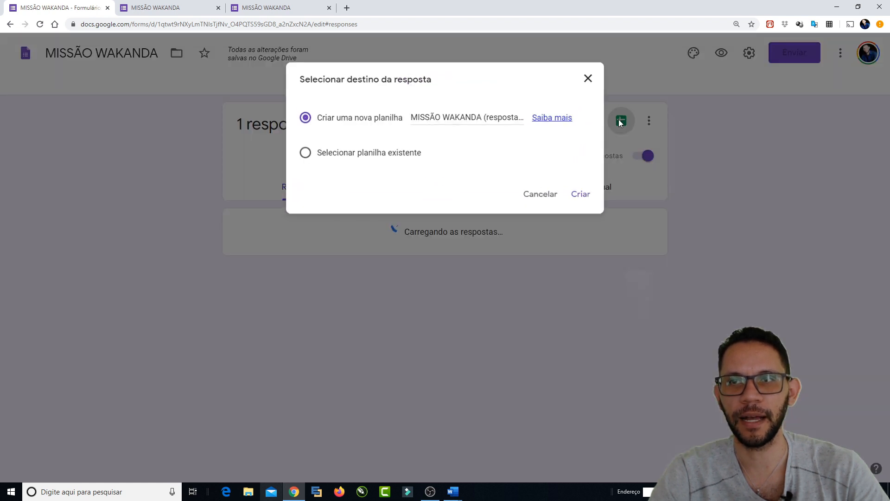
click(583, 196)
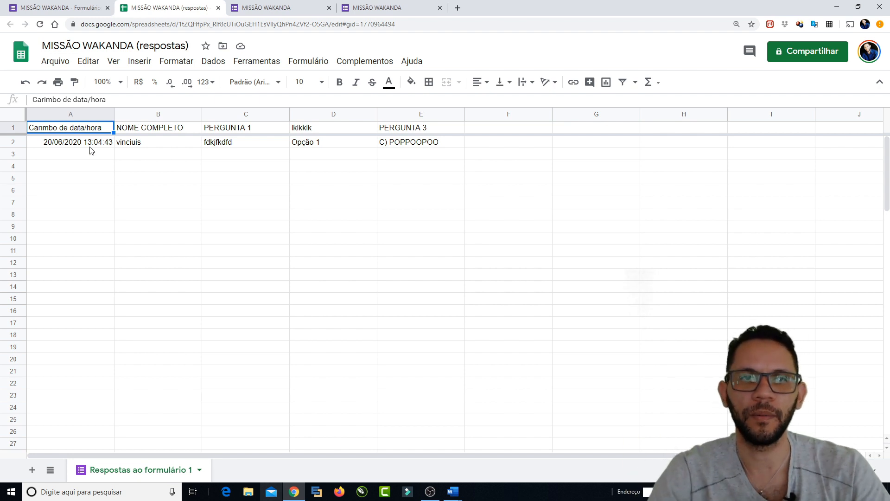
click(181, 164)
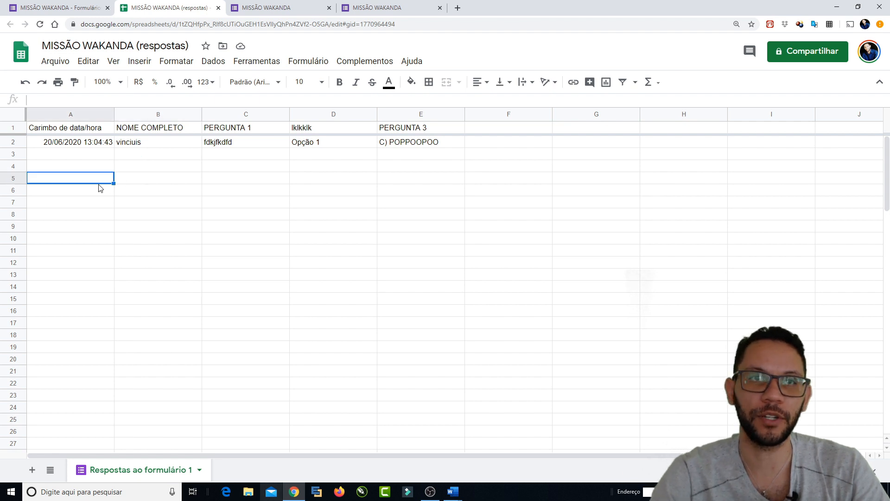
Step: Close the two open form preview pages, keeping the form editor and the response spreadsheet
click(268, 7)
click(331, 8)
key(ctrl+w)
key(ctrl+w)
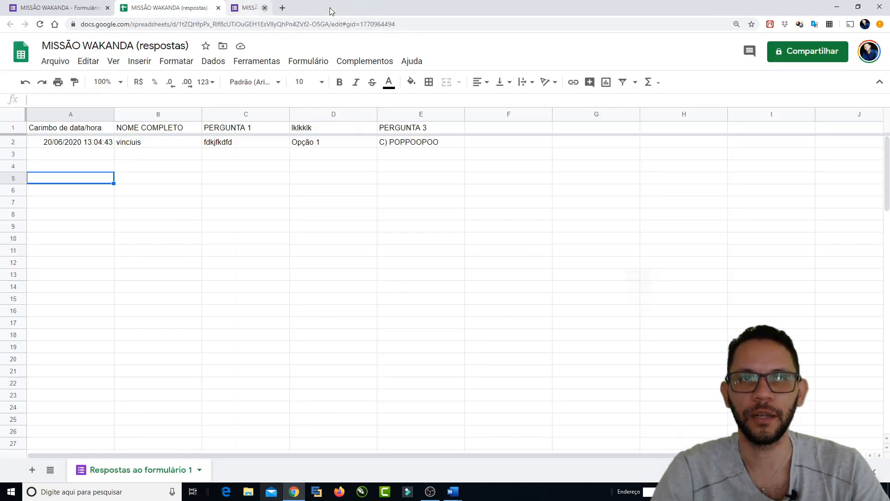
Step: Return to the form's questions and look through its sections down to GAME OVER
click(80, 8)
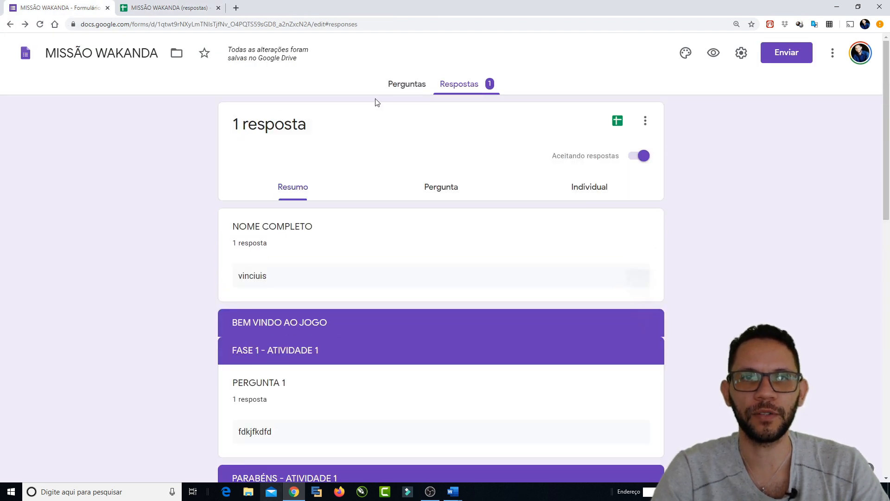
click(392, 89)
scroll(204, 167, down, 4)
scroll(227, 173, down, 20)
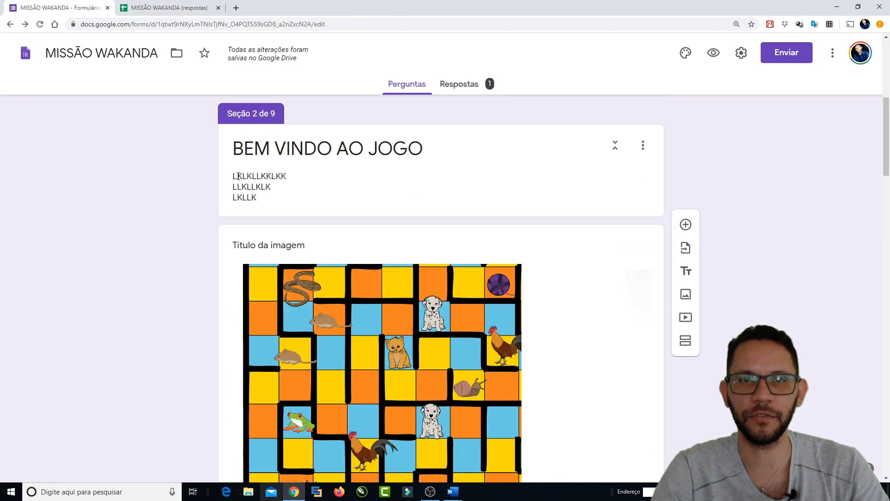
scroll(243, 183, down, 15)
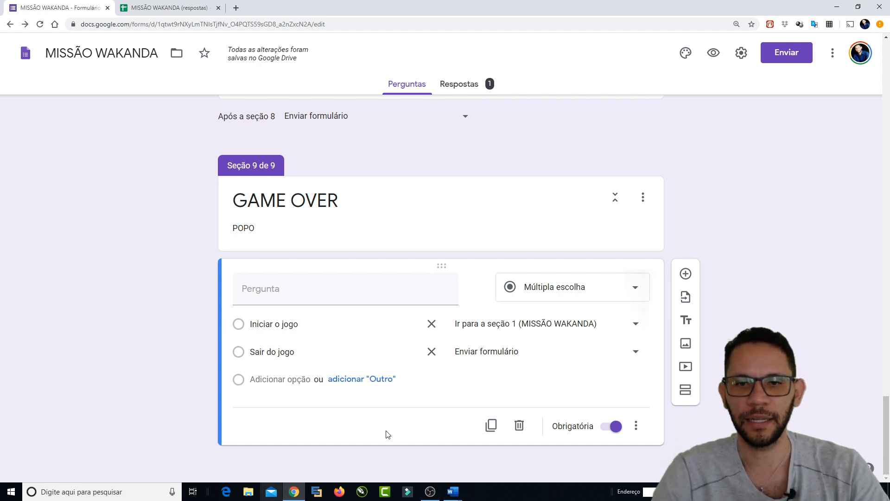
Step: Switch to Word and open the recent document HISTÓRIA_1SERIE
mouse_move(452, 490)
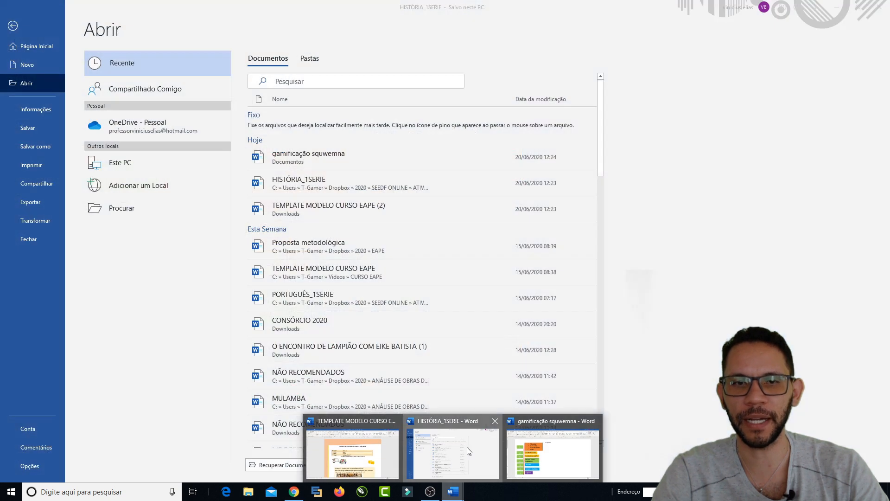
click(452, 457)
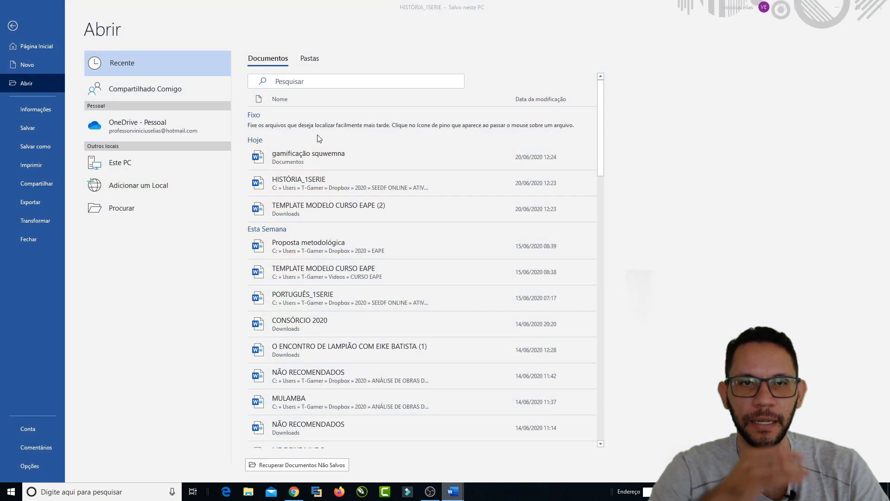
click(309, 181)
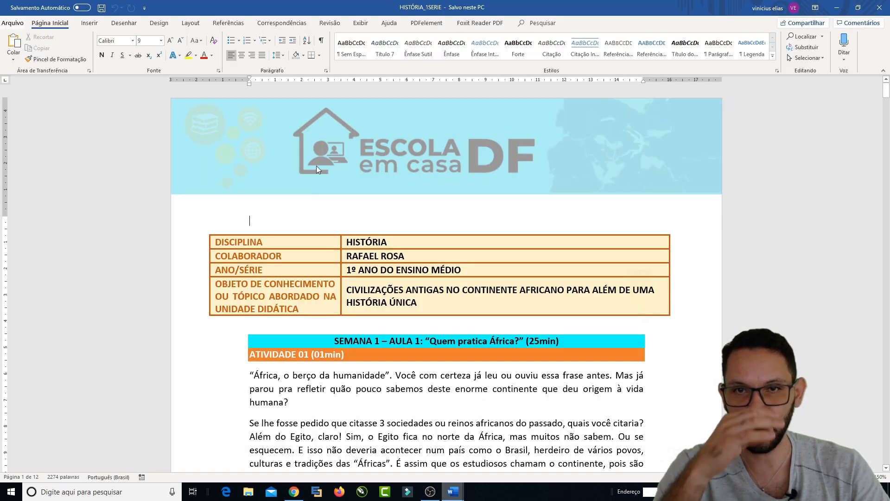
Step: Examine ATIVIDADE 01 and ATIVIDADE 02 of SEMANA 1 – AULA 1 with two pages shown side by side
scroll(521, 188, down, 3)
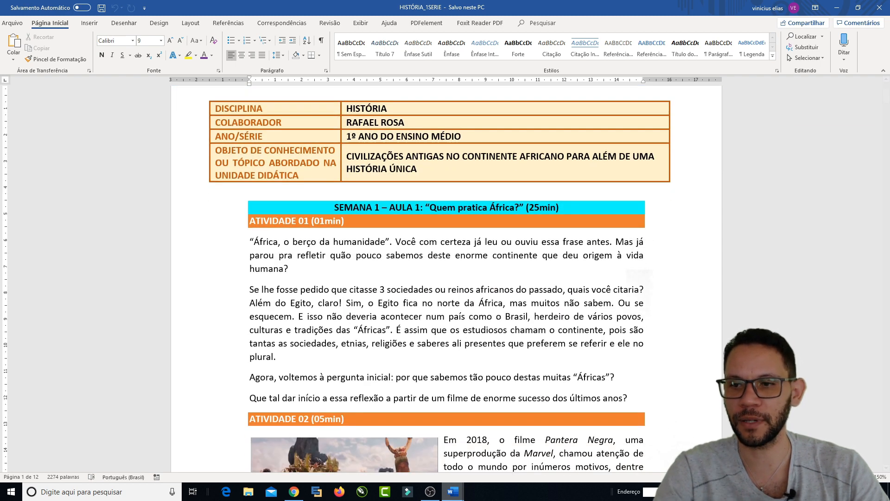
click(810, 477)
click(811, 476)
scroll(381, 193, down, 2)
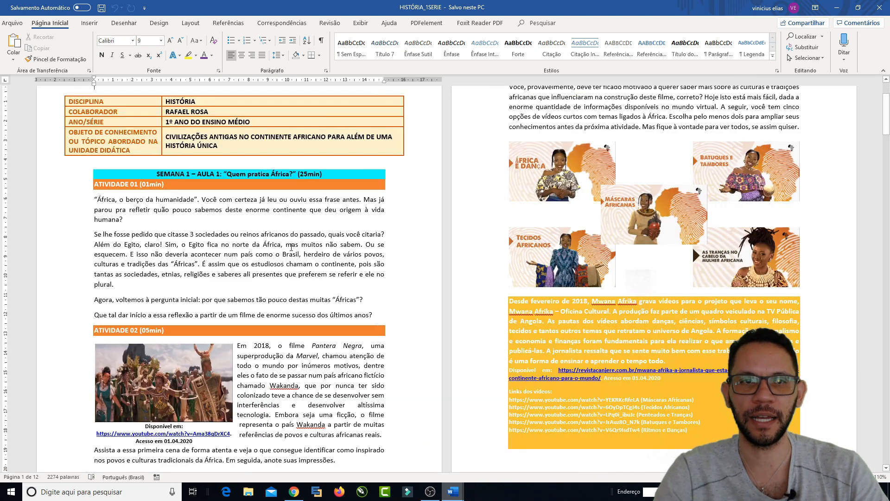
click(156, 234)
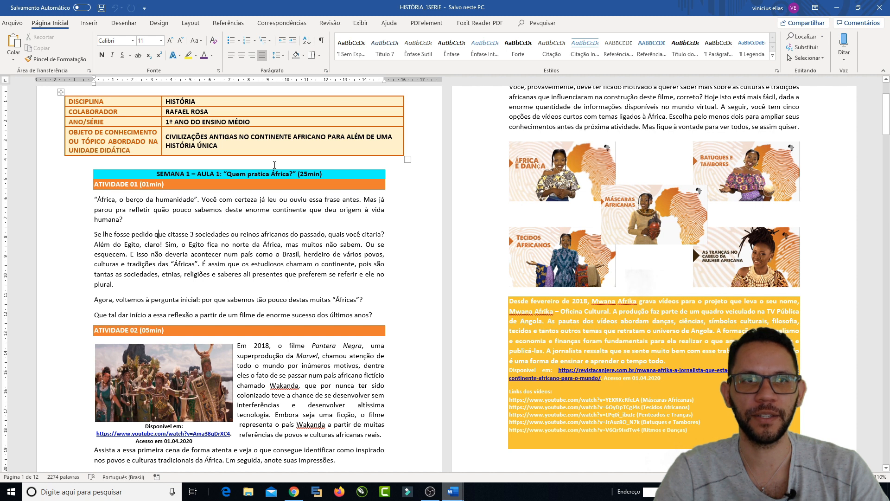
scroll(274, 164, down, 3)
scroll(178, 178, up, 3)
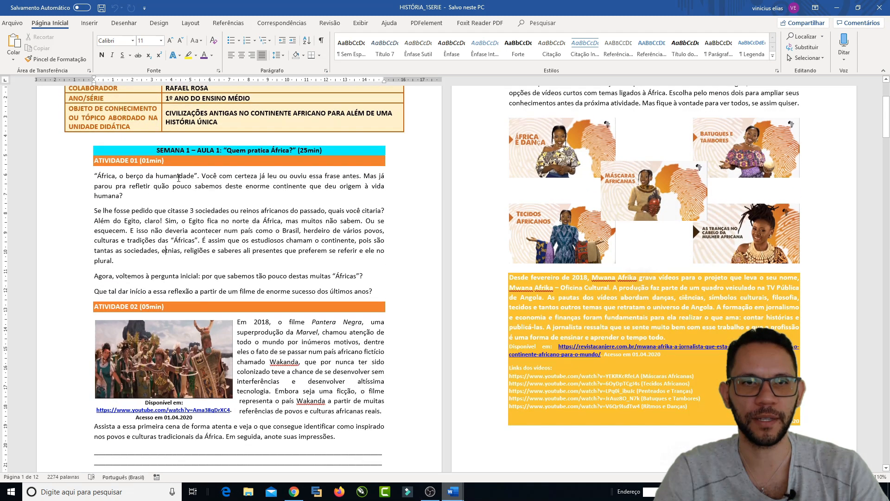
Step: Select all the body text of ATIVIDADE 01, from “África, o berço da humanidade” through the paragraph just above the ATIVIDADE 02 heading
scroll(178, 177, down, 5)
scroll(282, 201, up, 4)
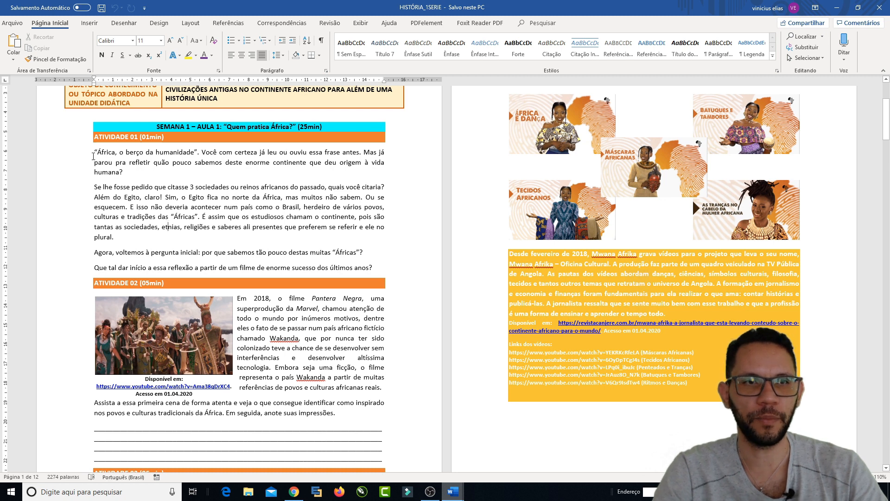
drag(95, 152, 384, 269)
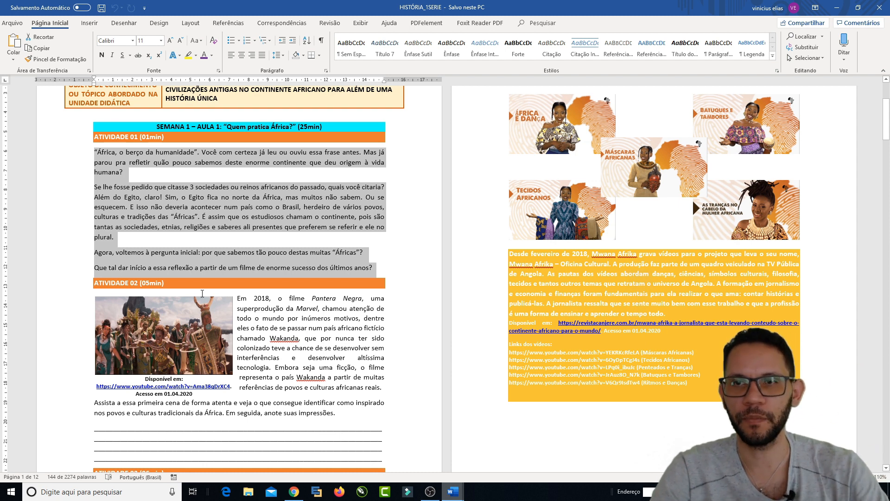
click(189, 366)
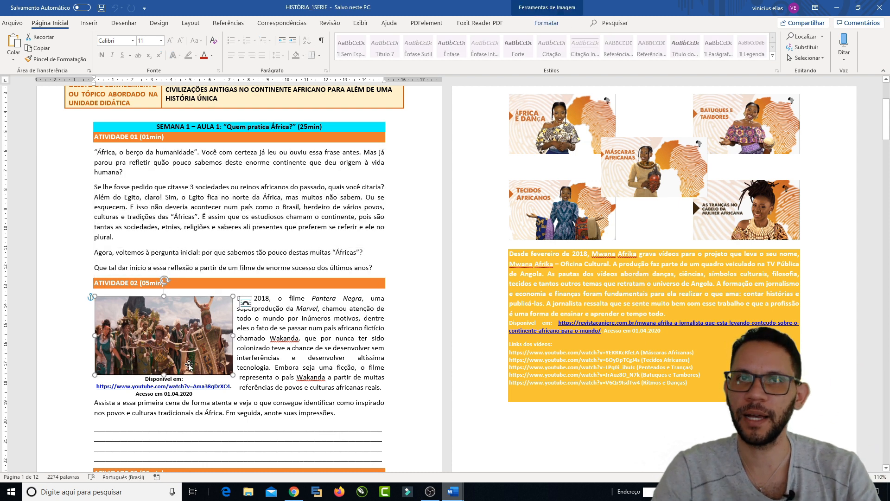
scroll(190, 366, up, 3)
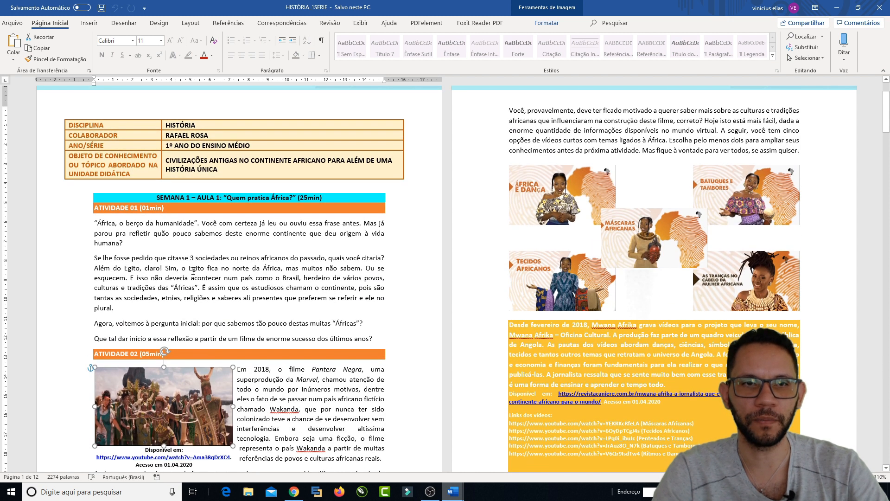
click(192, 269)
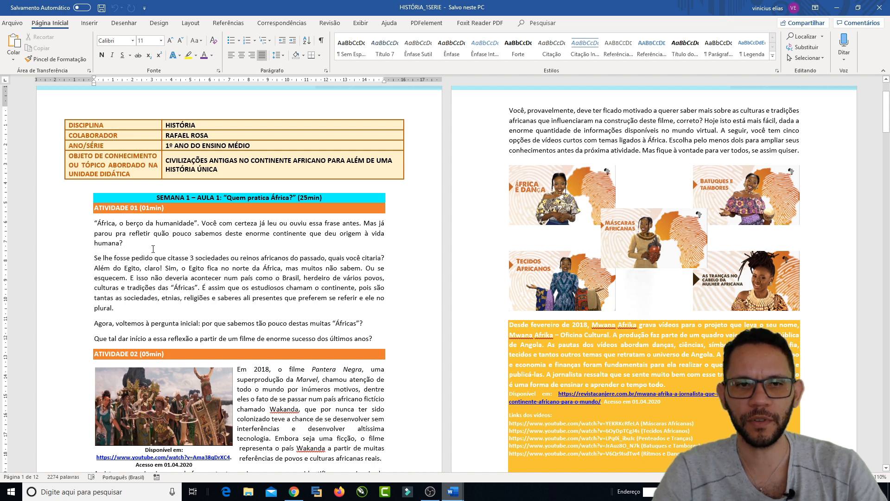
drag(94, 222, 378, 334)
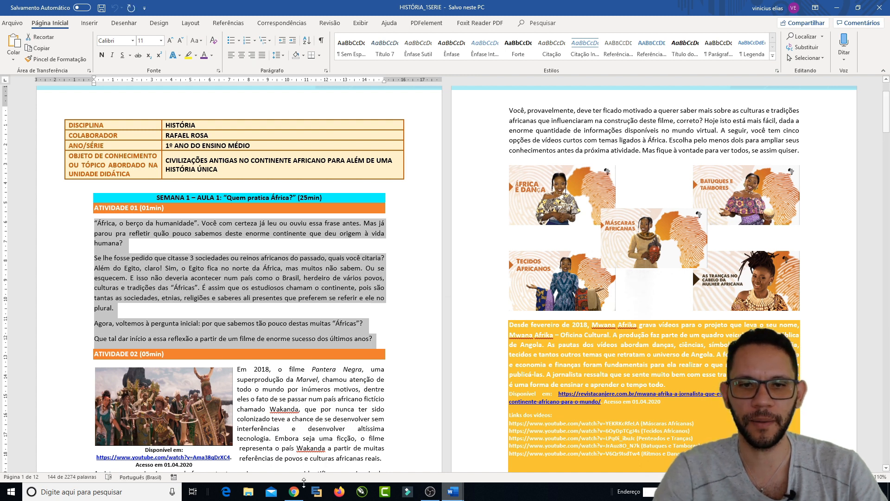
Step: Switch to the MISSÃO WAKANDA form in Chrome and select the whole PERGUNTA 1 question text in section FASE 1 - ATIVIDADE 1
click(297, 493)
scroll(227, 207, up, 5)
scroll(228, 206, up, 20)
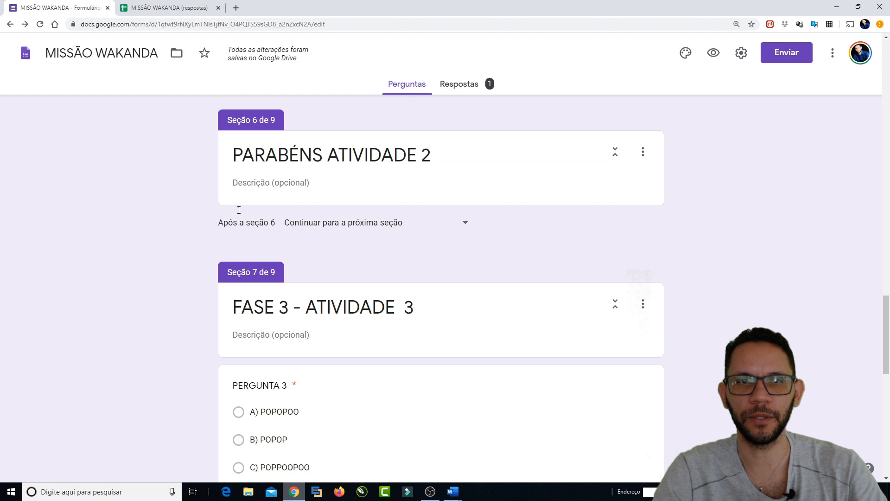
scroll(240, 214, down, 15)
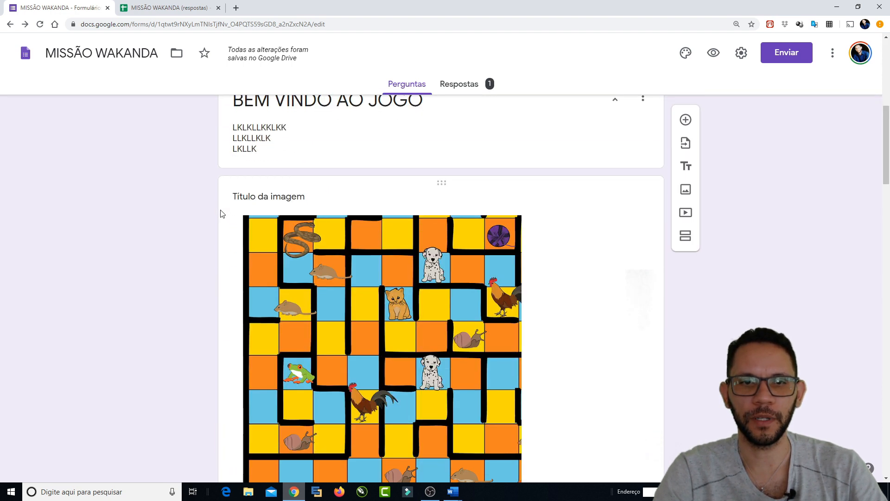
click(272, 258)
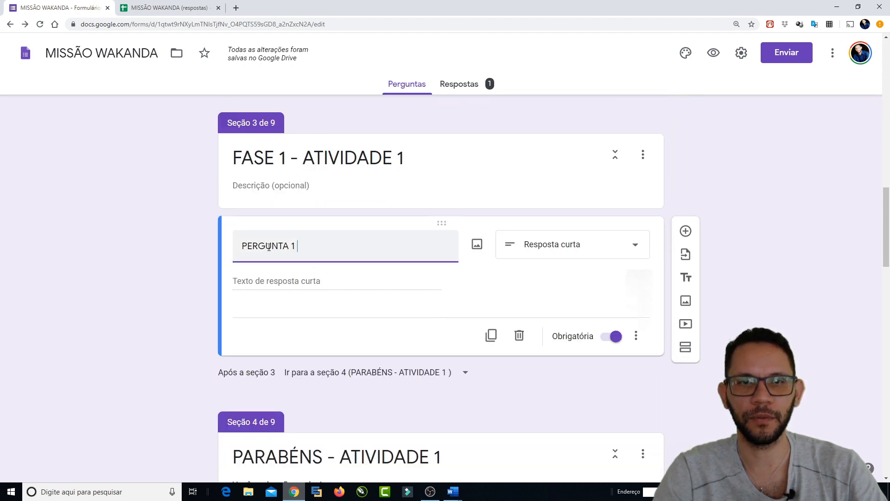
drag(303, 245, 234, 247)
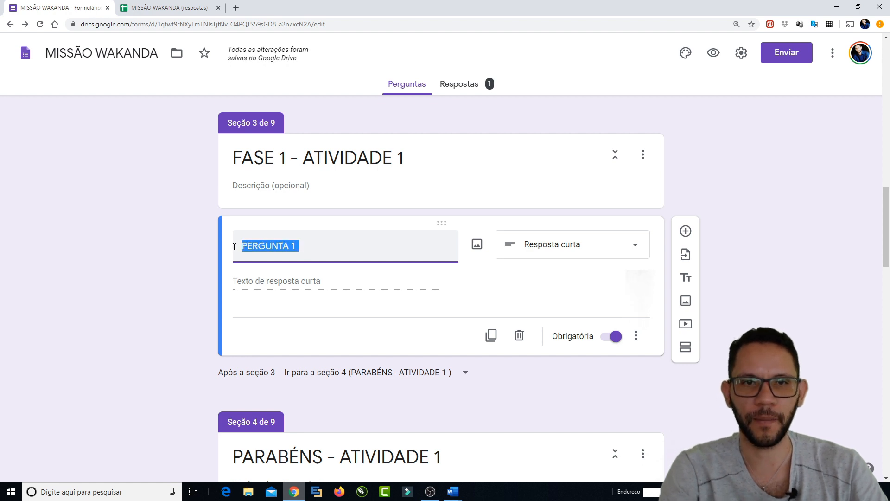
Step: Replace the PERGUNTA 1 text in FASE 1 - ATIVIDADE 1 with the passage starting "África, o berço da humanidade" and ending "últimos anos?"
text("África, o berço da humanidade". Você com certeza já leu ou ouviu essa frase antes. Mas já parou pra refletir quão pouco sabemos deste enorme continente que deu origem à vida humana? Se lhe fosse pedido que citasse 3 sociedades ou reinos africanos do passado, quais você citaria? Além do Egito, claro! Sim, o Egito fica no norte da África, mas muitos não sabem. Ou se esquecem. E isso não deveria acontecer num pais como o Brasil, herdeiro de vários povos, culturas e tradições das "Áfricas". É assim que os estudiosos chamam o continente, pois são tantas as sociedades, etnias, religiões e saberes ali presentes que preferem se referir e ele no plural.Agora, voltemos à pergunta inicial: por que sabemos tão pouco destas muitas "Áfricas"? Que tal dar início a essa reflexão a partir de um filme de enorme sucesso dos últimos anos?)
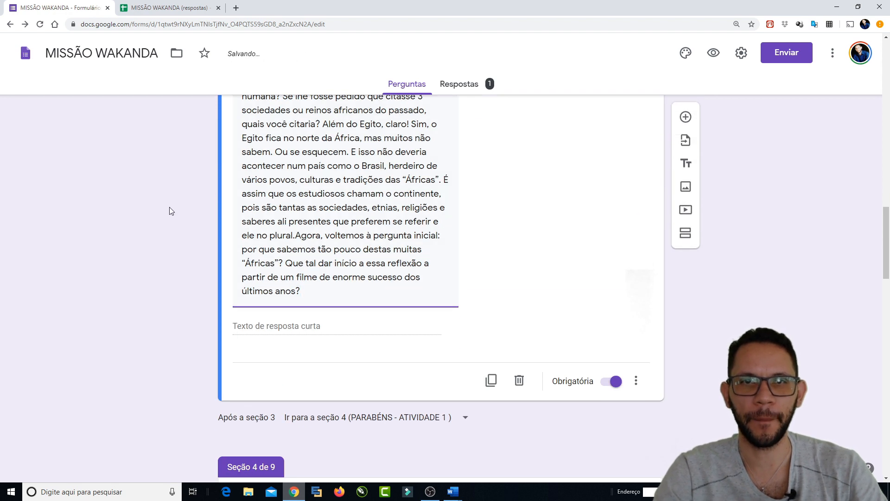
scroll(218, 226, up, 4)
scroll(126, 237, down, 4)
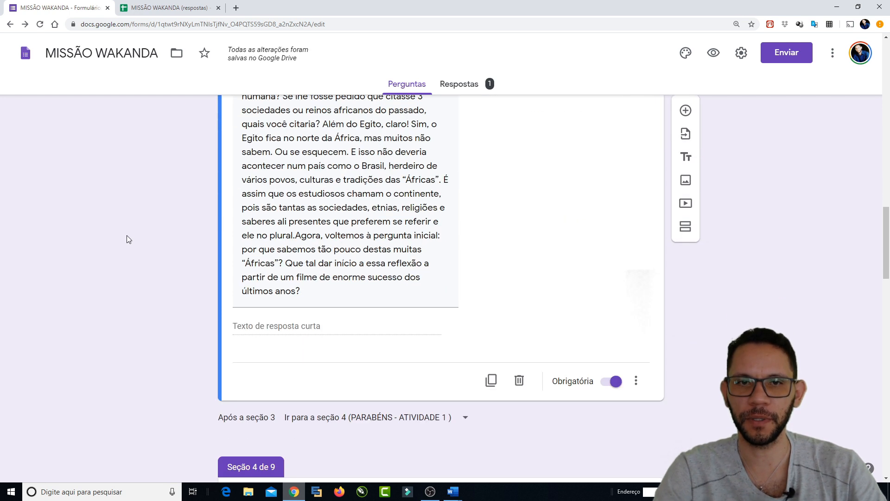
Step: Switch to the HISTÓRIA_1SERIE Word document and copy the ATIVIDADE 02 text from "Em 2018, o filme Pantera Negra" to "anote suas impressões."
mouse_move(453, 491)
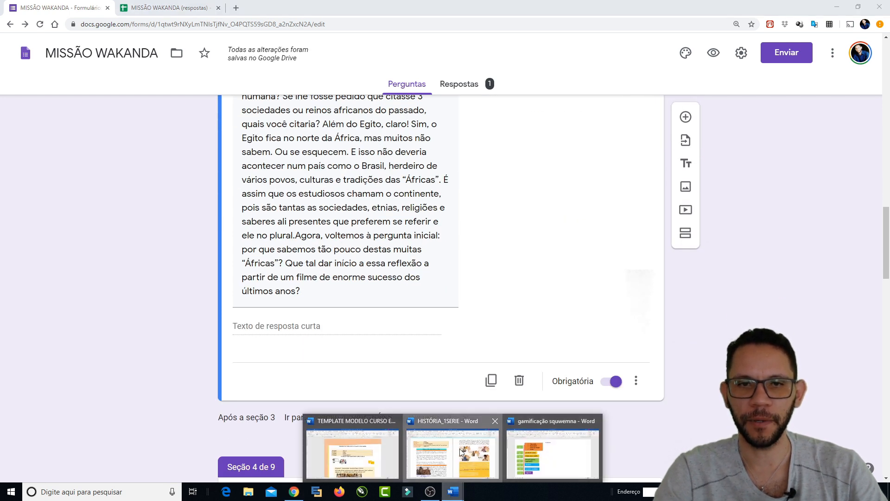
click(499, 466)
scroll(692, 271, down, 3)
drag(238, 253, 339, 367)
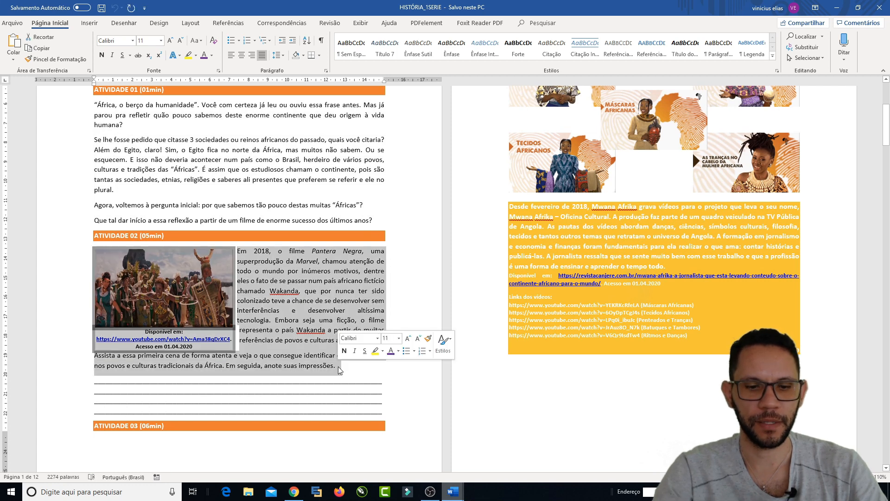
Step: Back in the Google Forms window, replace the FASE 2 - ATIVIDADE 2 placeholder question with the copied Pantera Negra text
click(302, 494)
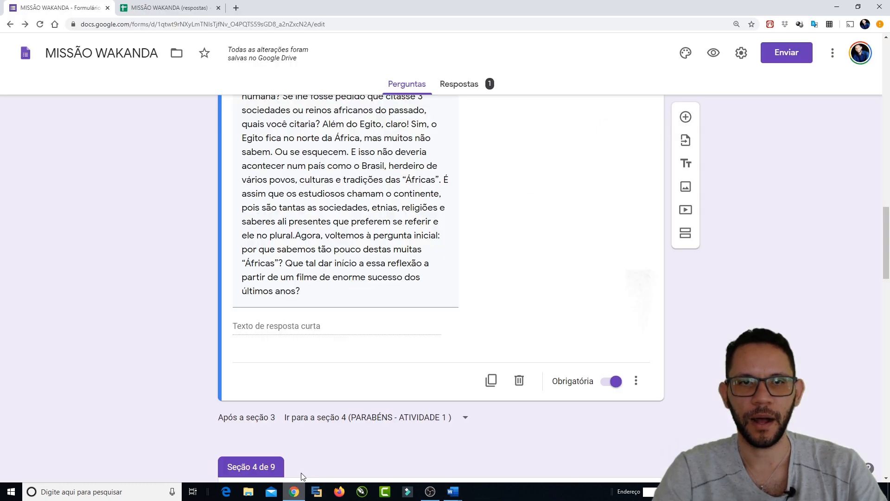
scroll(285, 202, down, 9)
scroll(284, 201, down, 1)
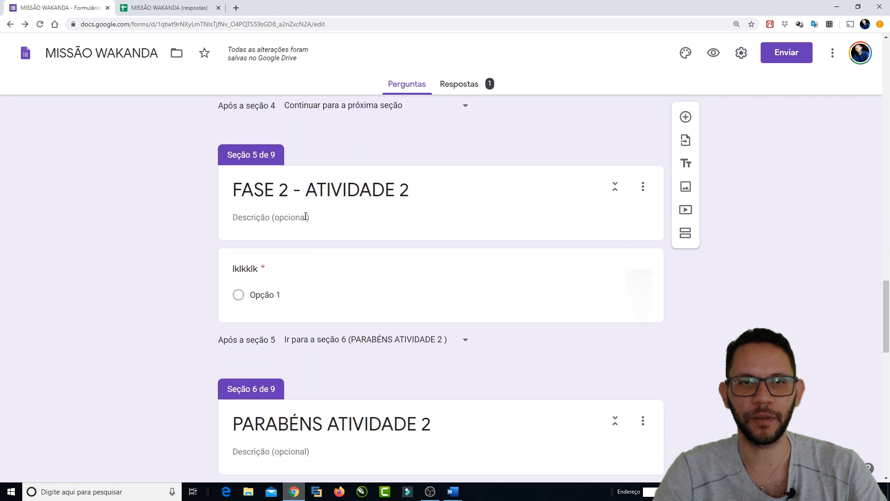
click(256, 263)
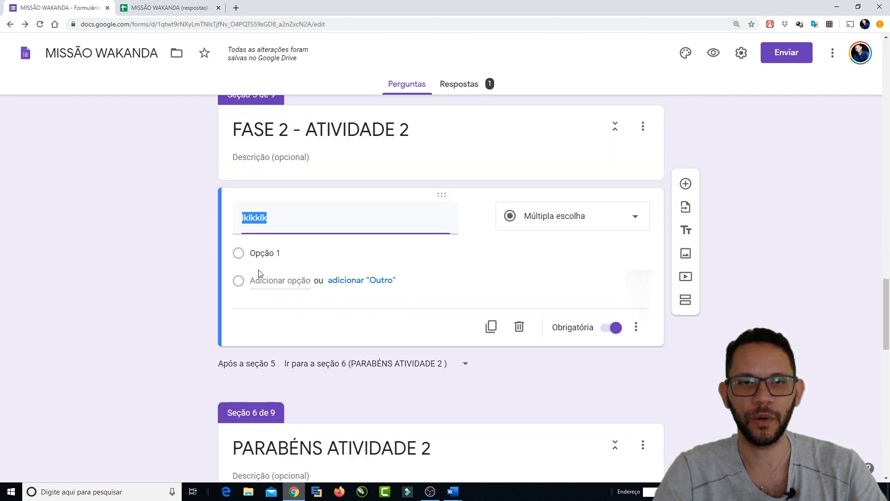
drag(292, 219, 240, 218)
text(Em 2018, o filme Pantera Negra, uma superprodução da Marvel, chamou atenção de todo o mundo por inúmeros motivos, dentre eles o fato de se passar num país africano fictício chamado Wakanda, que por nunca ter sido colonizado teve a chance de se desenvolver sem interferências e desenvolver altissima tecnologia. Embora seja uma ficção, o filme representa o país Wakanda a partir de muitas referências de povos e culturas africanas reais. Assista a essa primeira cena de forma atenta e veja o que consegue identificar como inspirado nos povos e culturas tradicionais da África. Em seguida, anote suas impressões.)
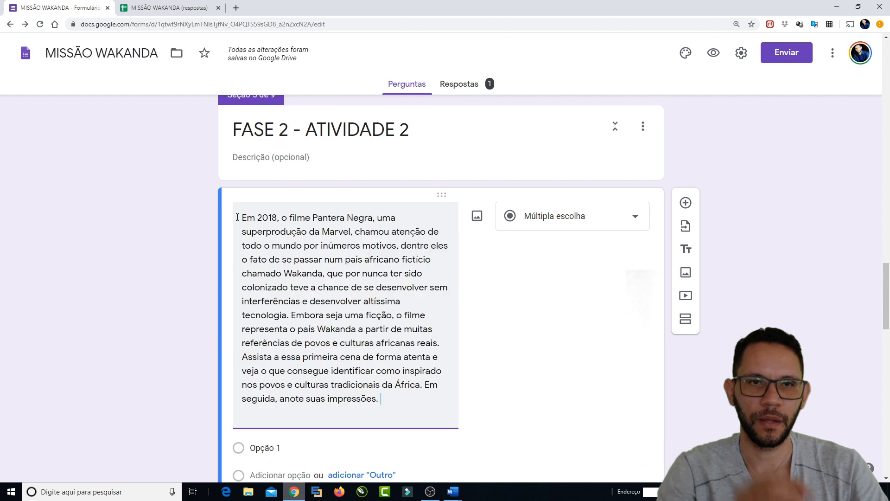
Step: Change the Pantera Negra question's answer type to Parágrafo
scroll(331, 266, down, 4)
click(331, 267)
scroll(510, 209, up, 3)
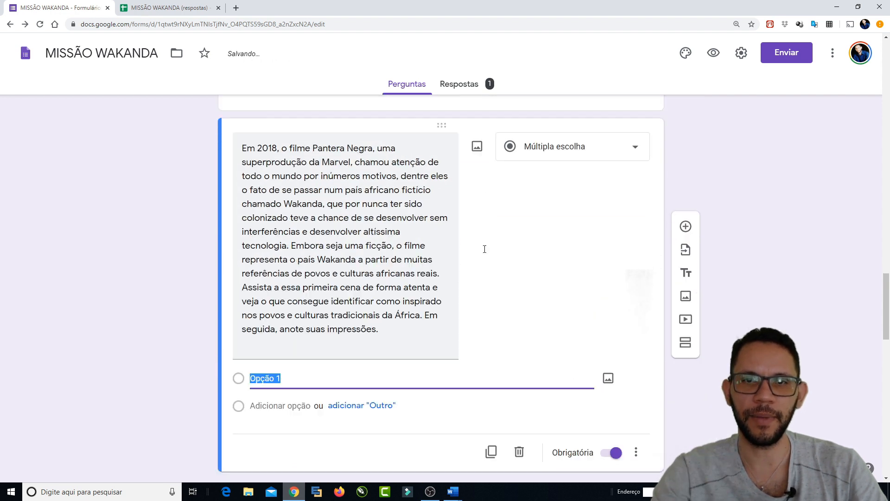
click(612, 176)
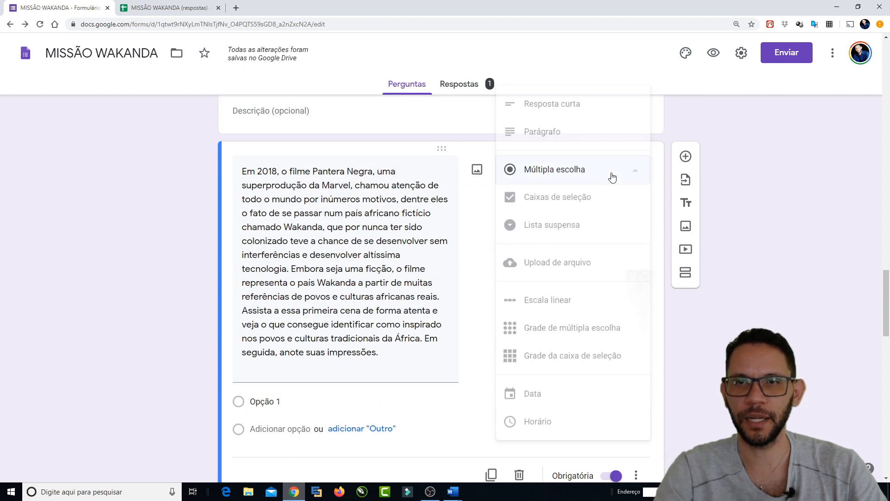
click(556, 135)
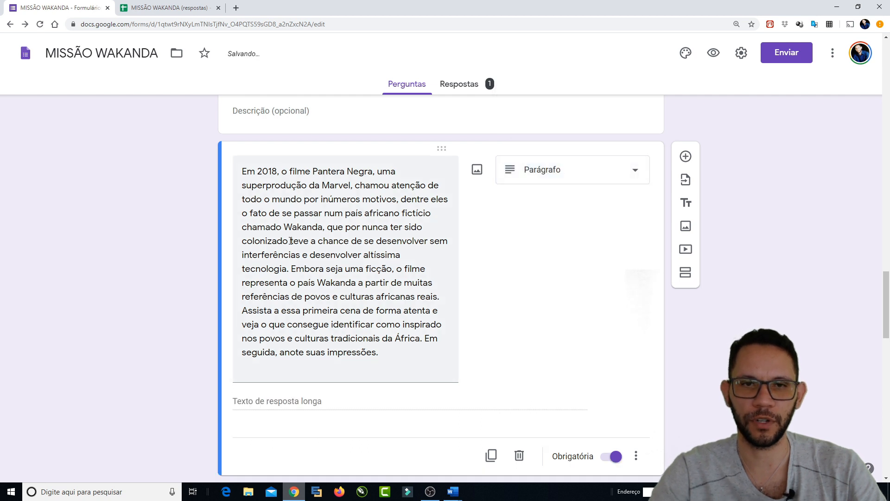
scroll(303, 357, down, 1)
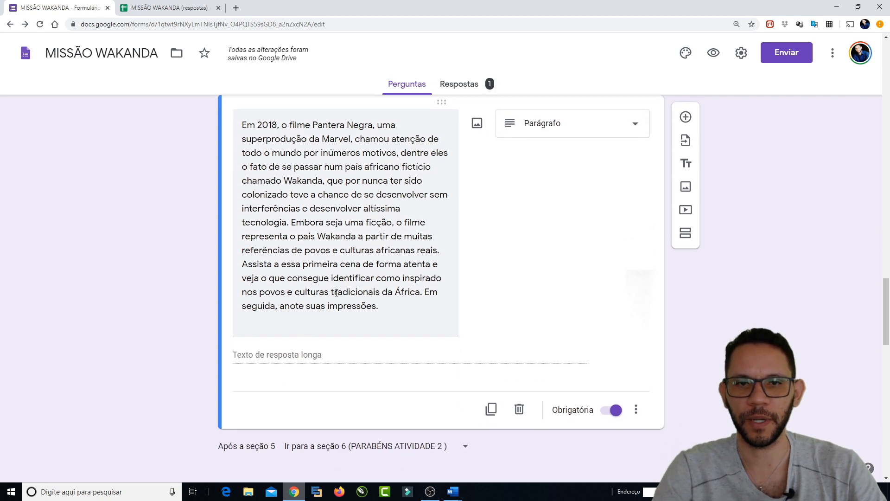
Step: Switch to the HISTÓRIA_1SERIE Word document and copy the YouTube link in the caption under the ATIVIDADE 02 image
mouse_move(448, 484)
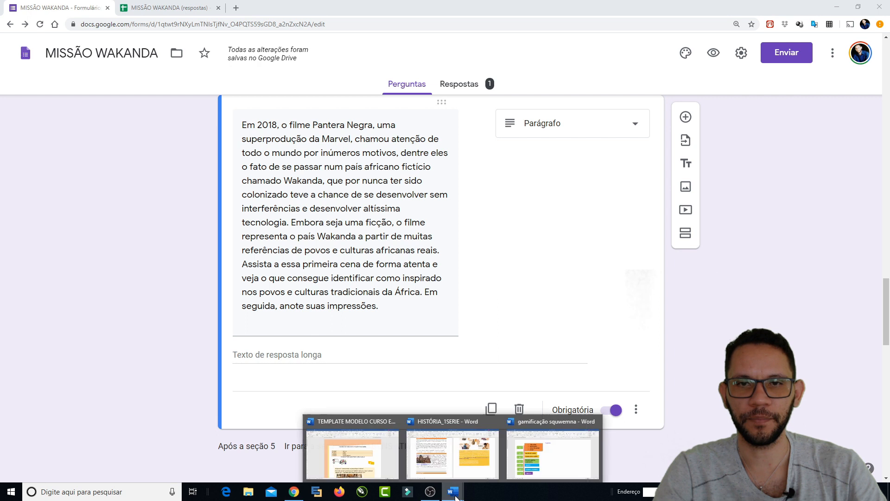
click(478, 455)
click(161, 279)
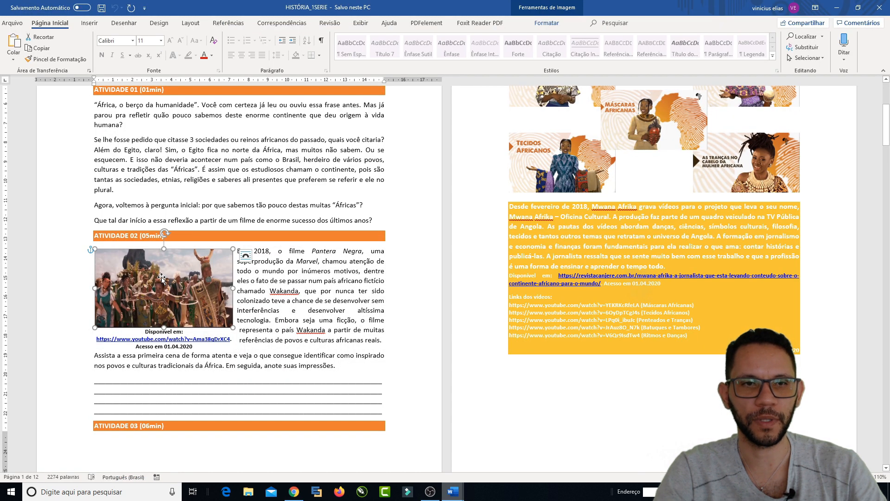
click(95, 340)
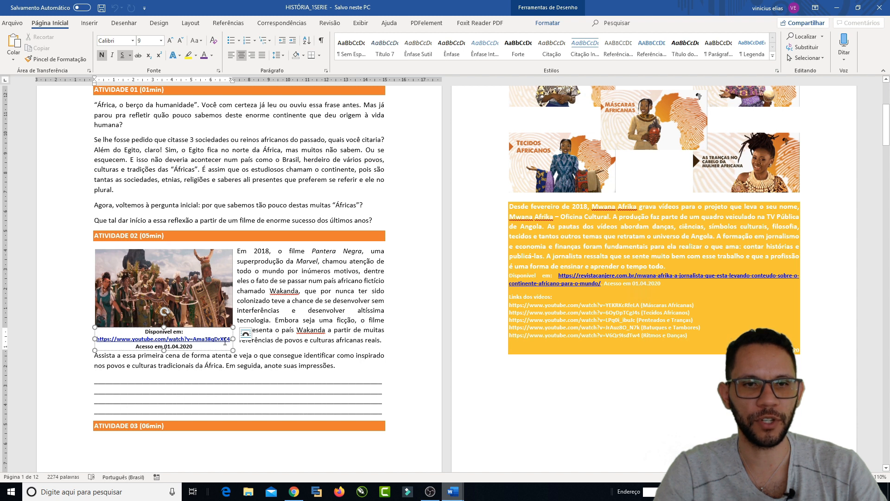
key(shift+Left)
key(shift+Left)
key(shift+Left)
key(shift+Left)
key(shift+Left)
key(shift+Left)
key(shift+Left)
key(shift+Left)
key(shift+Left)
key(shift+Left)
key(shift+Left)
key(shift+Left)
key(shift+Left)
key(shift+Left)
key(shift+Left)
key(shift+Left)
key(shift+Left)
key(shift+Left)
key(shift+Left)
key(shift+Left)
key(shift+Left)
key(shift+Left)
key(shift+Left)
key(shift+Left)
key(shift+Left)
key(shift+Left)
key(shift+Left)
key(shift+Left)
key(ctrl+c)
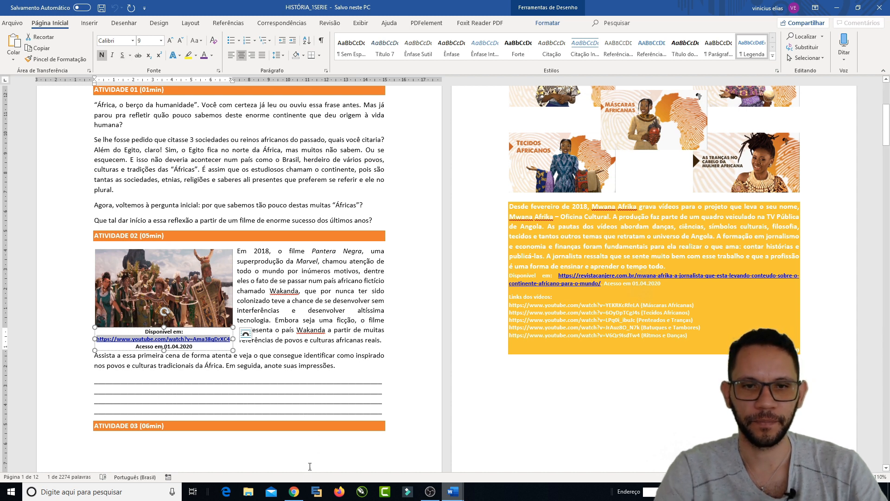
Step: Back in the form, search YouTube with the copied link and insert the found video below the Pantera Negra question
click(294, 491)
scroll(362, 274, up, 4)
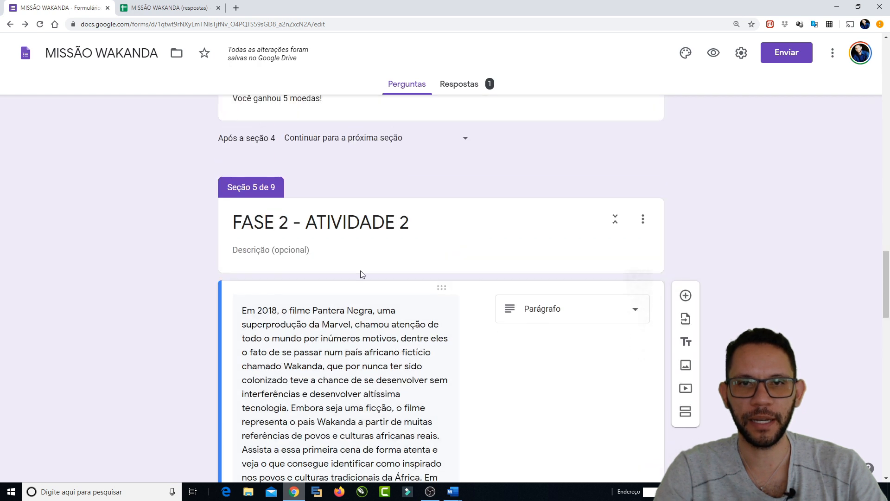
scroll(362, 274, down, 3)
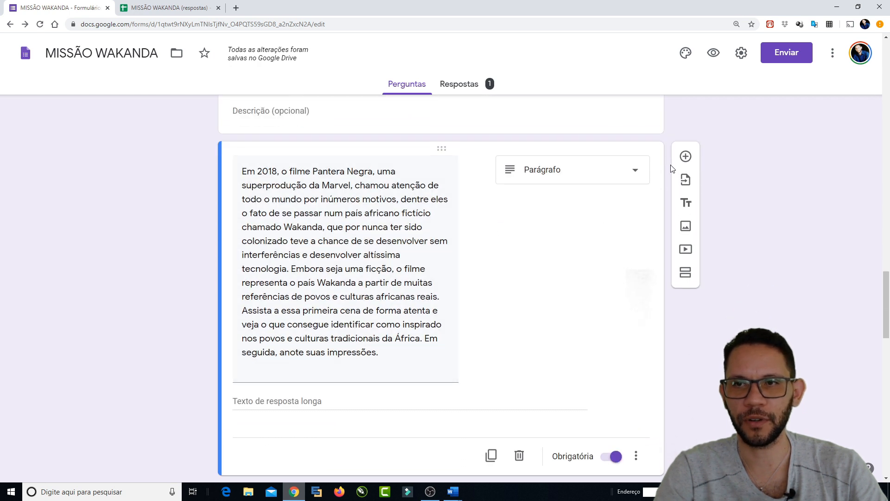
click(686, 252)
click(284, 155)
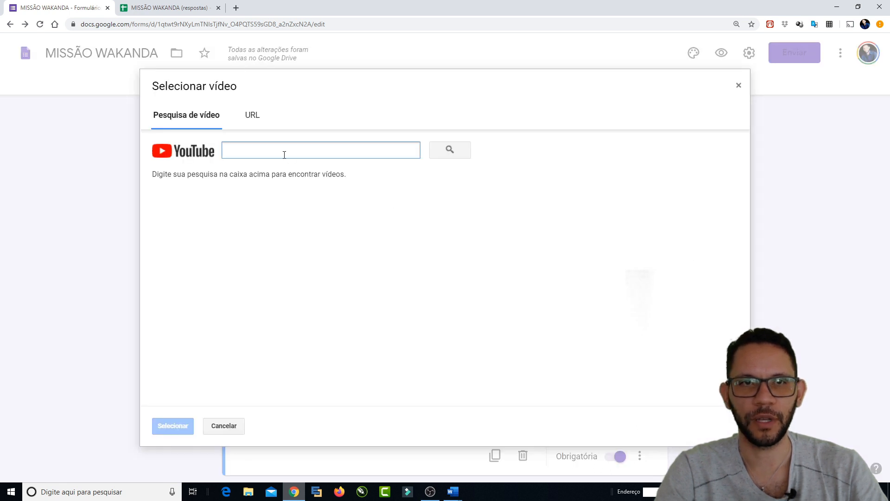
click(284, 154)
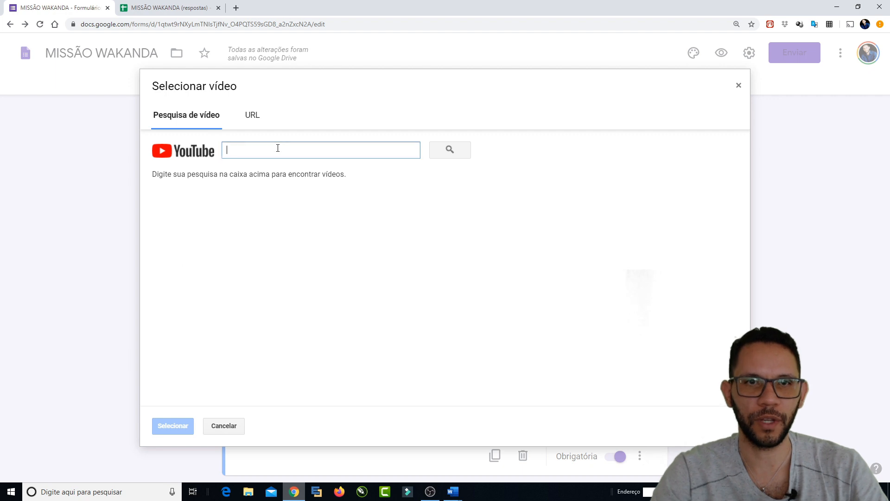
key(ctrl+v)
click(442, 151)
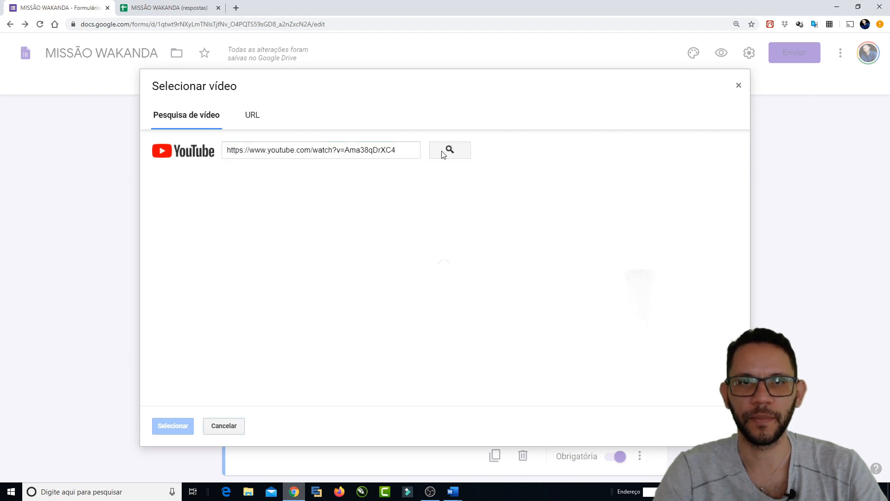
click(330, 201)
click(172, 426)
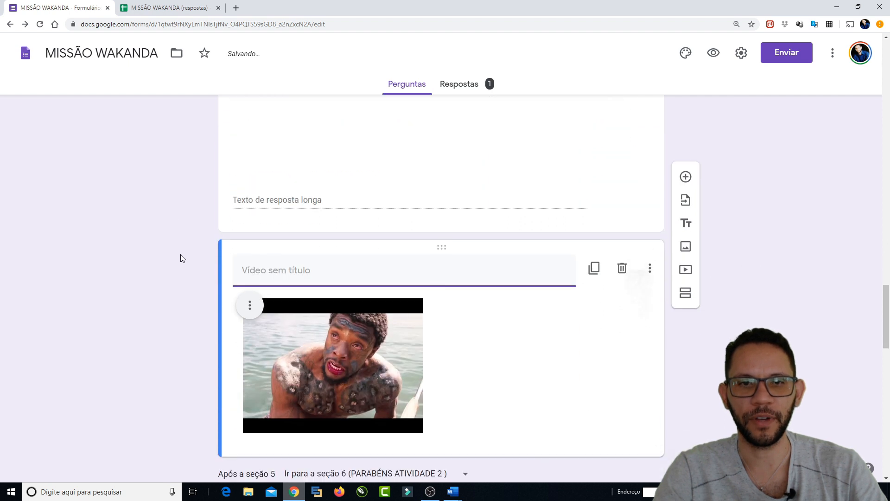
Step: Move the video above the Pantera Negra question, directly under the FASE 2 - ATIVIDADE 2 header
scroll(197, 262, up, 6)
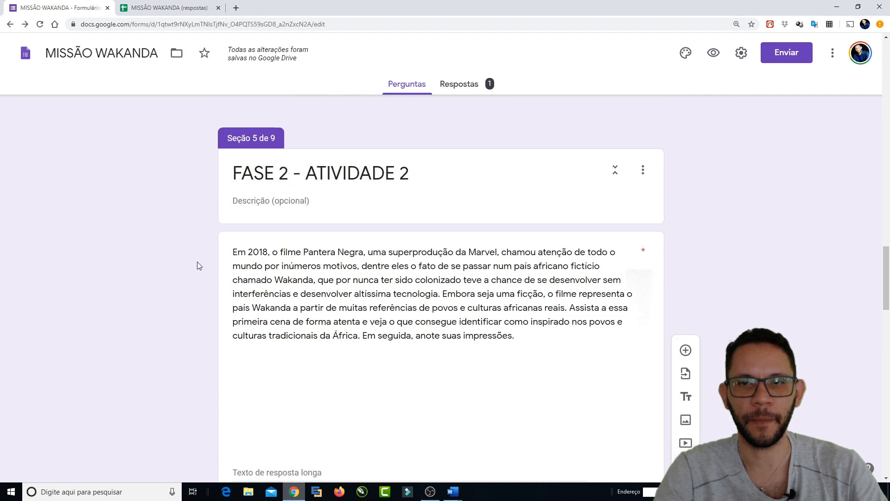
scroll(403, 256, down, 2)
scroll(358, 213, up, 1)
scroll(308, 237, down, 2)
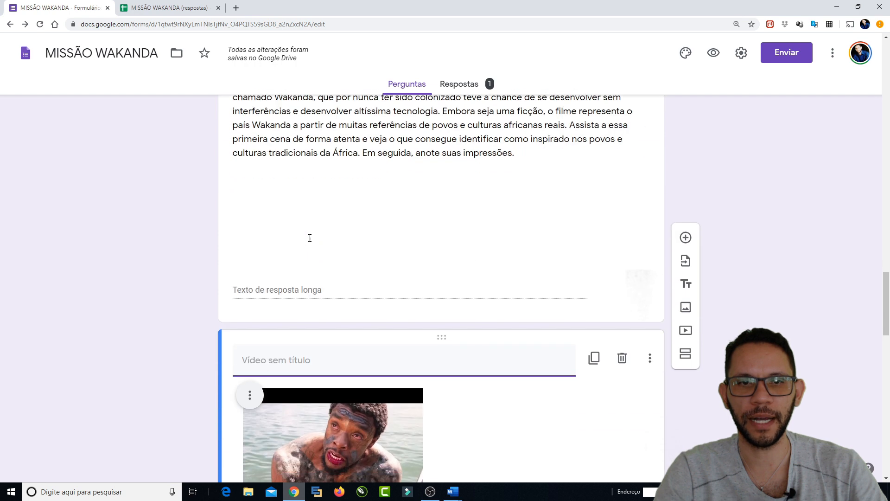
scroll(197, 333, down, 3)
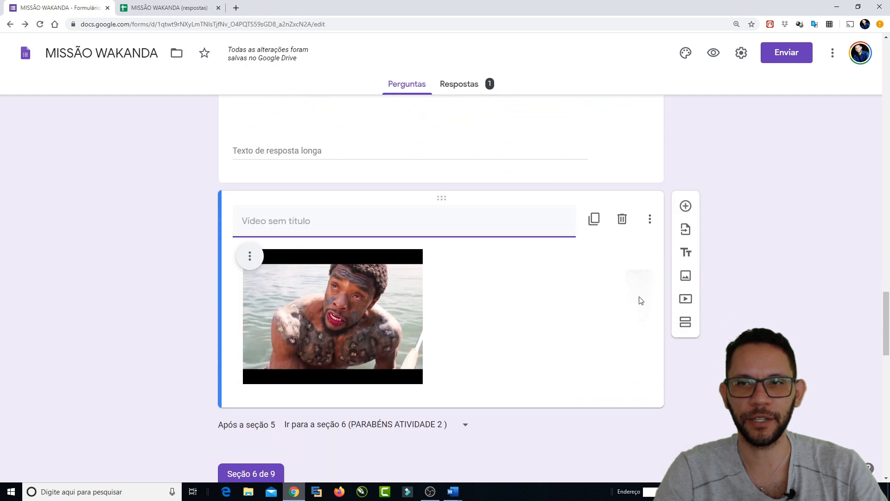
drag(630, 199, 602, 173)
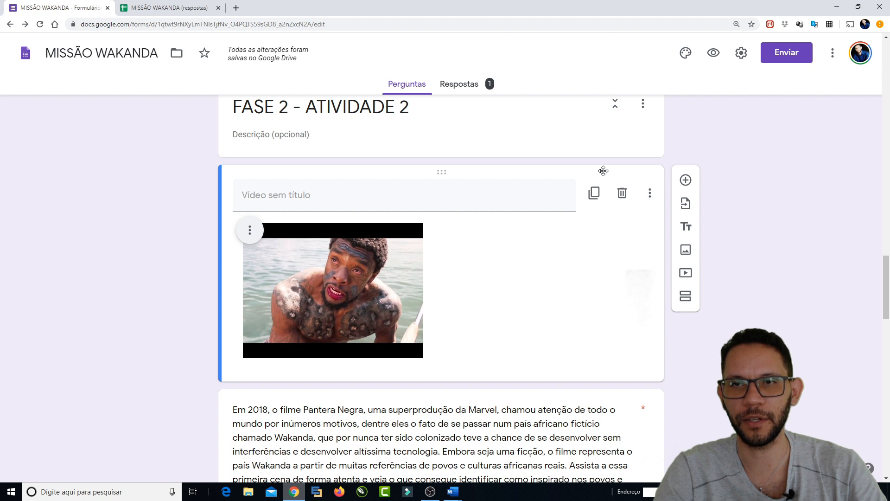
mouse_move(604, 176)
mouse_down()
mouse_move(604, 240)
mouse_move(601, 168)
mouse_up()
scroll(268, 234, up, 1)
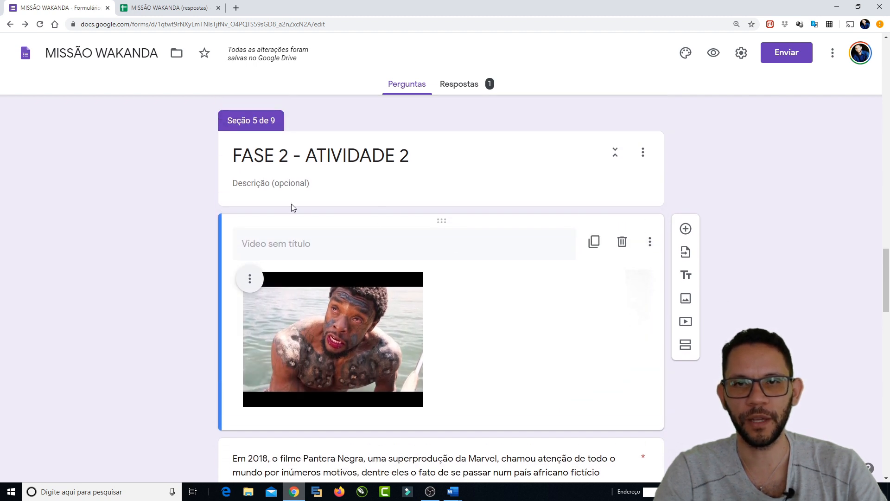
Step: Review the order and layout of the video and the Pantera Negra question in section 5
scroll(455, 245, down, 4)
scroll(221, 304, down, 4)
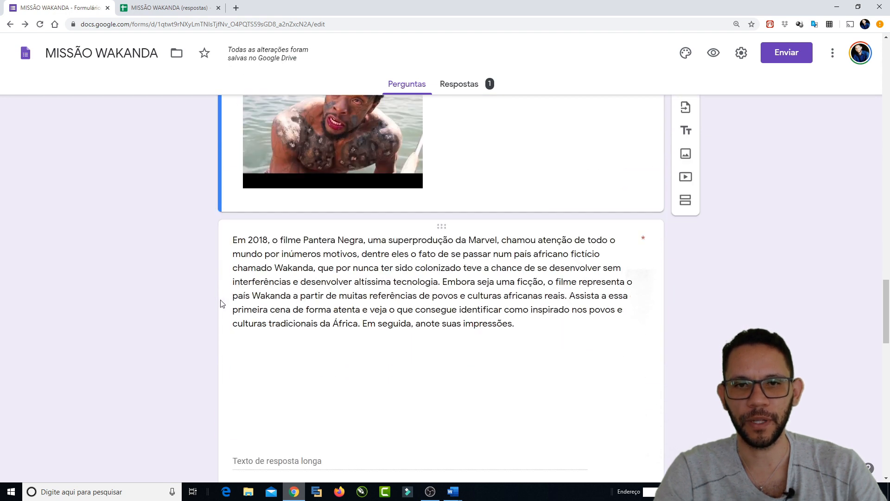
scroll(221, 302, up, 4)
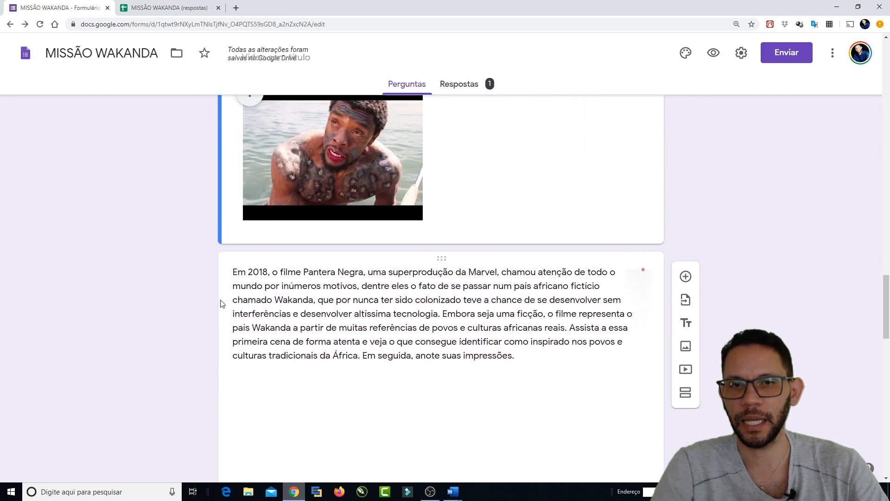
triple_click(333, 381)
scroll(333, 381, down, 4)
click(362, 273)
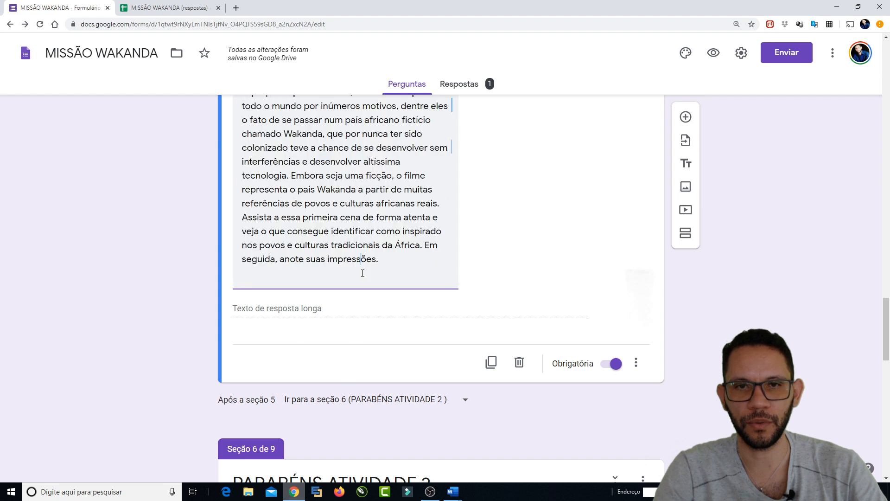
scroll(396, 265, up, 7)
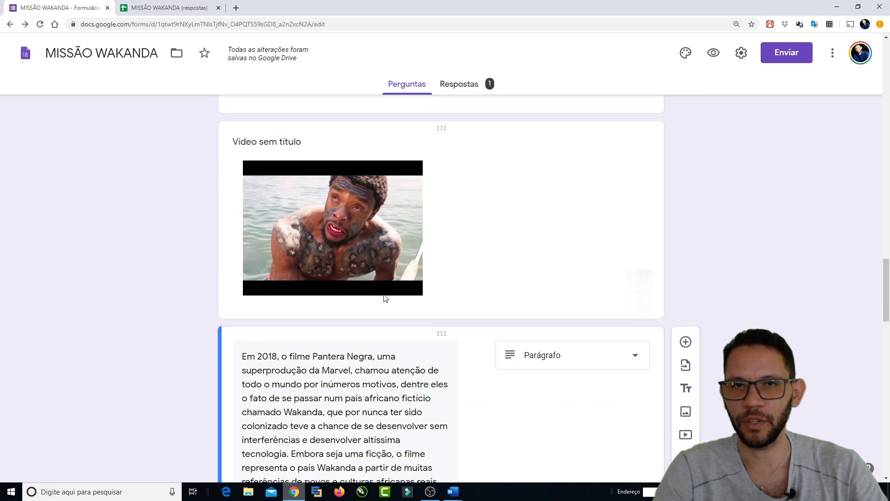
scroll(285, 364, down, 8)
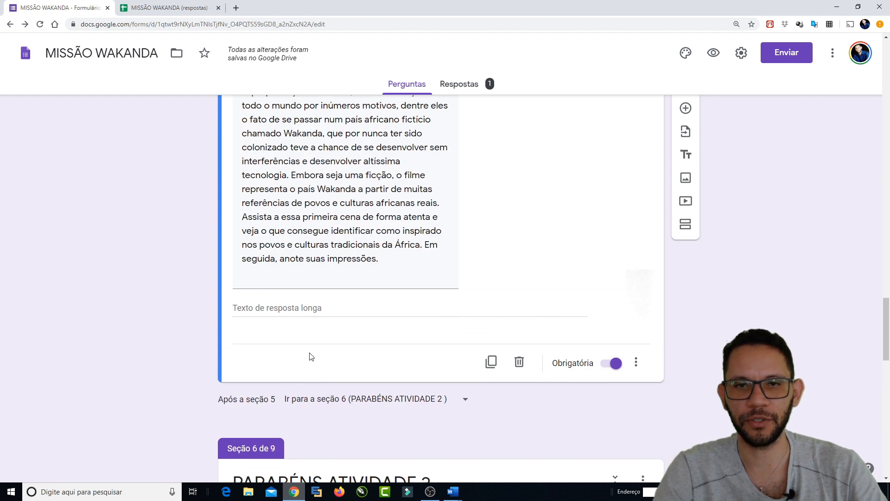
Step: Switch to the HISTÓRIA_1SERIE Word document and copy the ATIVIDADE 04 text, from "Agora que você já se instrumentalizou" to "ação ali desenvolvida"
scroll(245, 272, down, 5)
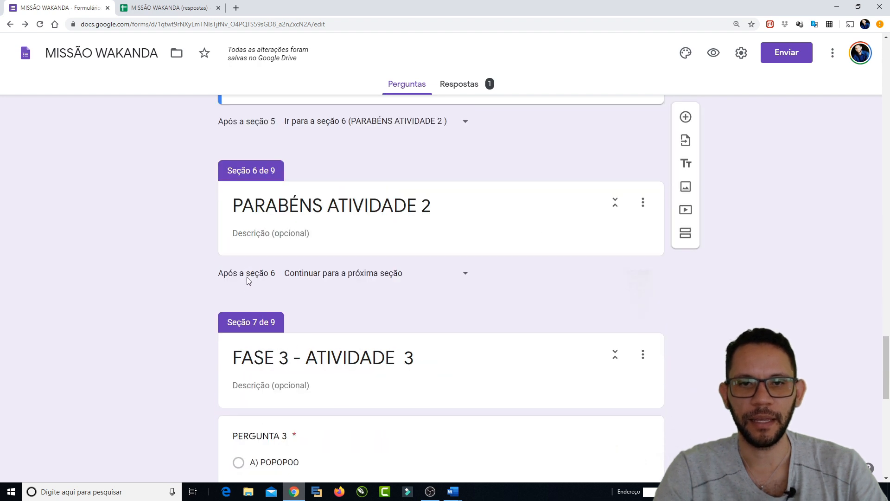
scroll(247, 277, down, 4)
click(284, 214)
mouse_move(453, 491)
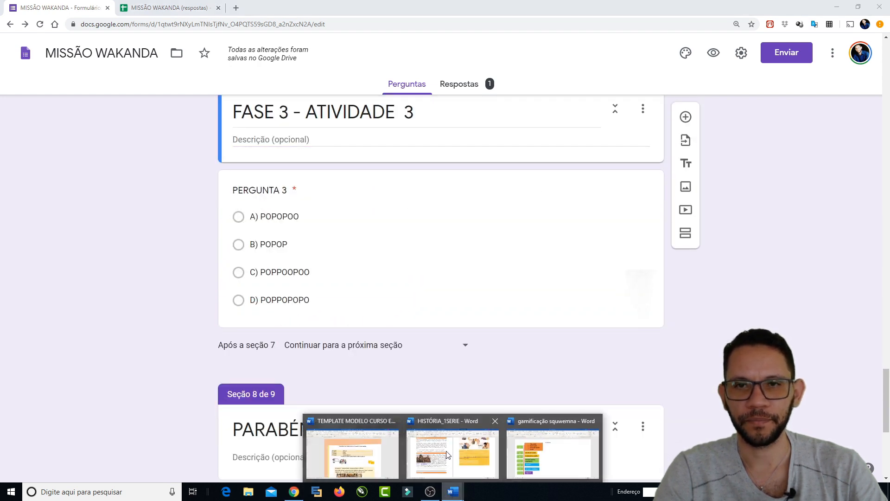
click(445, 471)
scroll(594, 147, up, 3)
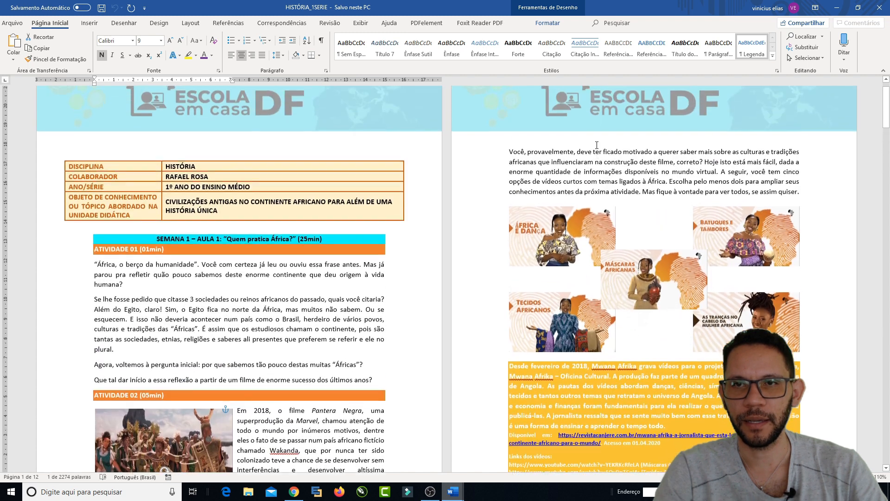
scroll(594, 147, down, 15)
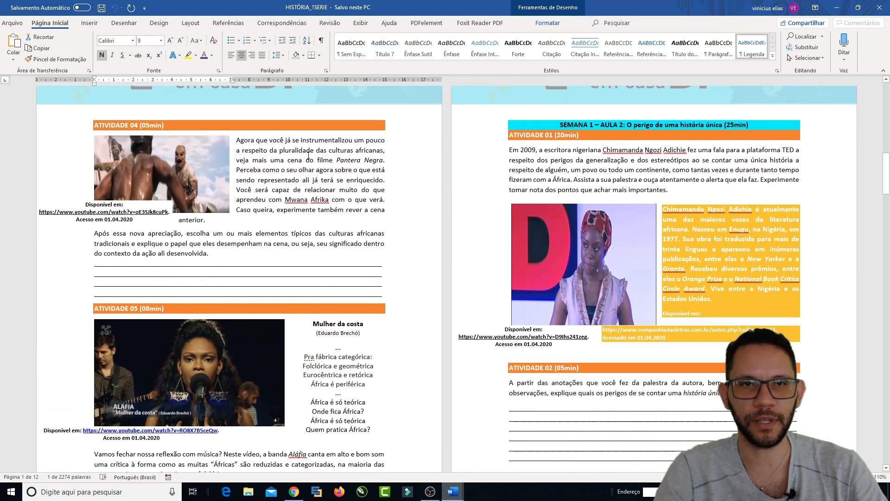
click(309, 156)
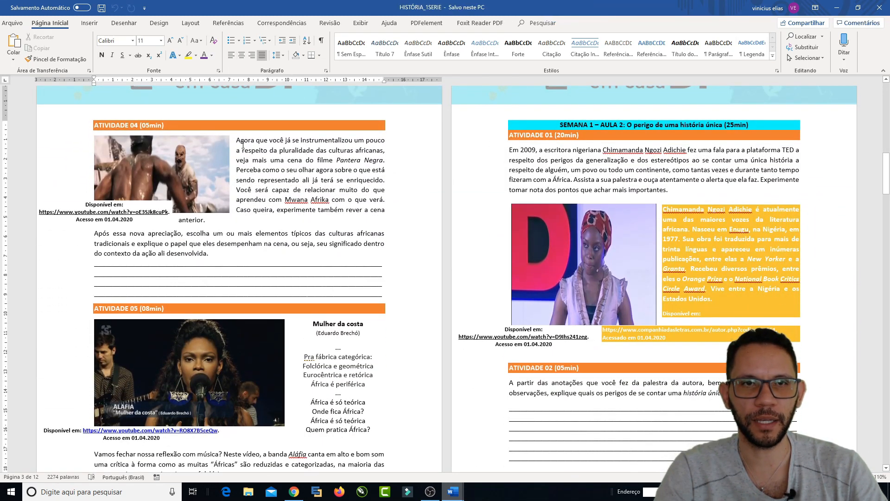
drag(238, 143, 217, 253)
key(ctrl+c)
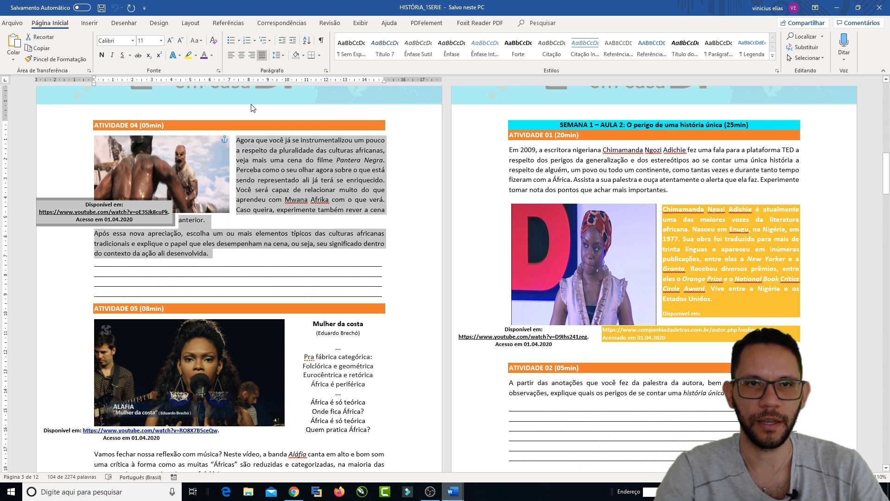
Step: Back in the form, replace the PERGUNTA 3 title in the FASE 3 - ATIVIDADE 3 section with the copied text
click(295, 493)
scroll(650, 242, up, 6)
scroll(312, 303, down, 5)
click(258, 237)
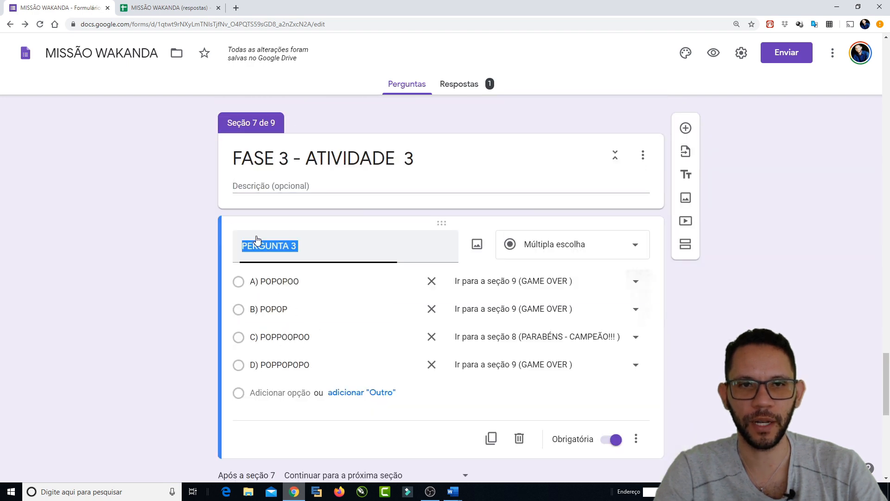
click(324, 249)
drag(324, 249, 229, 253)
key(ctrl+v)
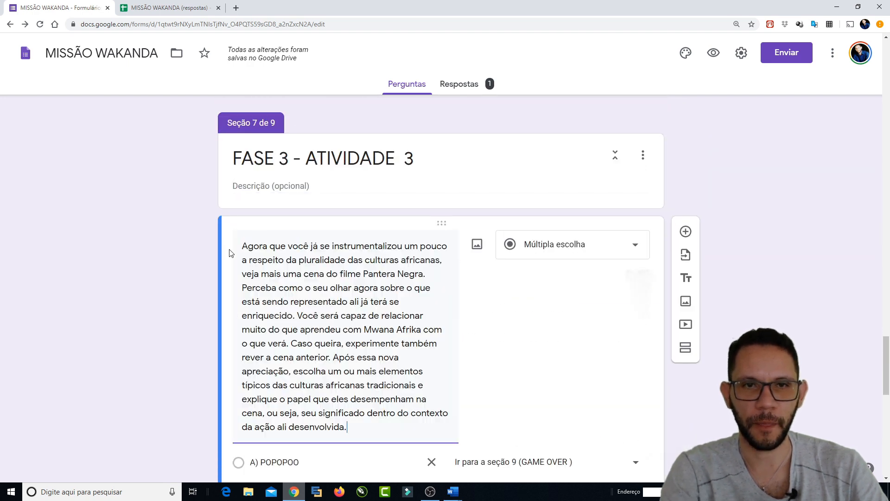
scroll(629, 213, down, 4)
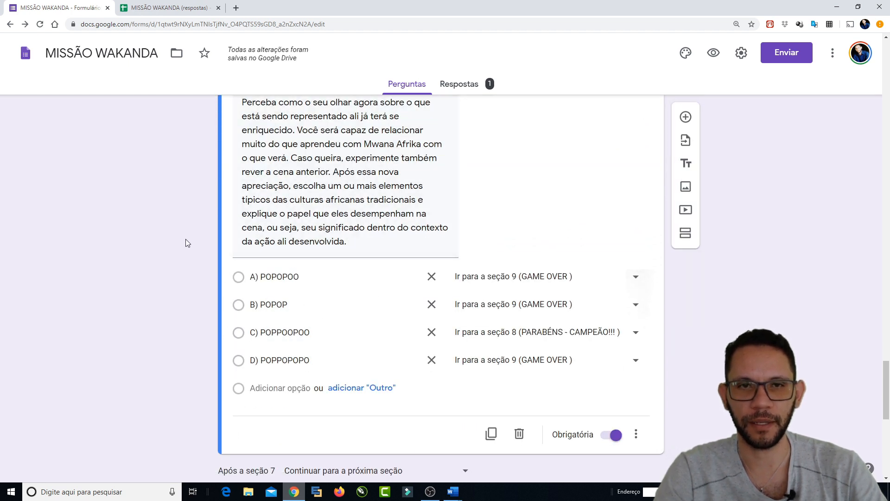
scroll(451, 235, up, 2)
scroll(286, 295, down, 5)
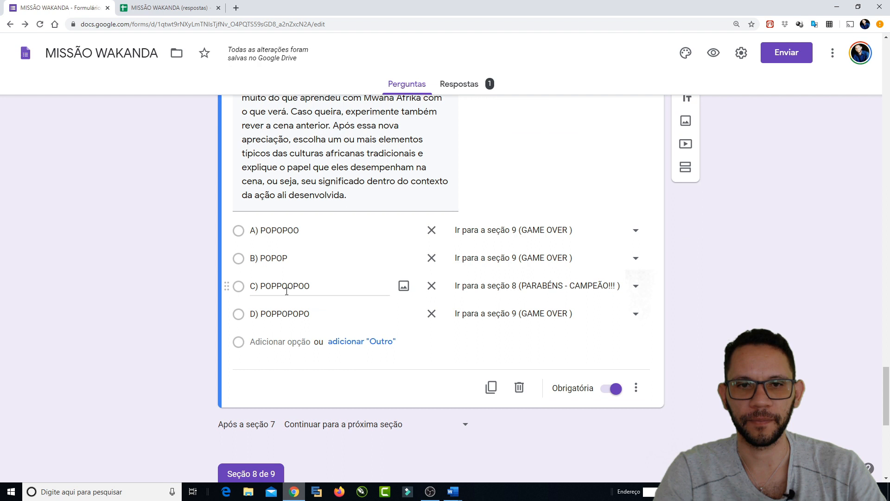
Step: Preview the form, fill in the respondent's name under NOME COMPLETO and advance to the BEM VINDO AO JOGO section
scroll(286, 293, up, 18)
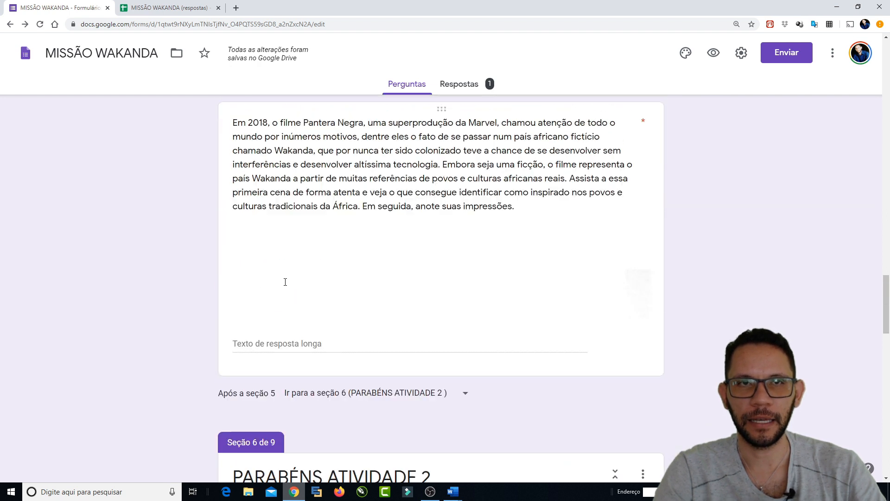
click(713, 55)
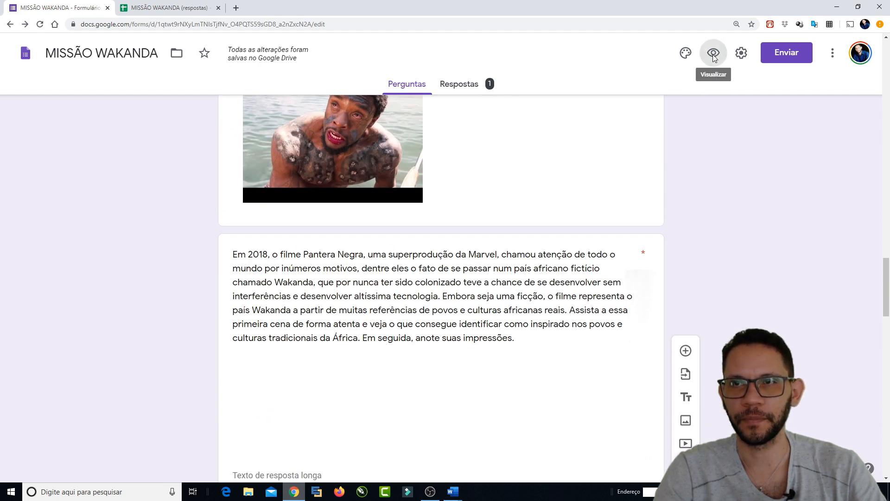
click(317, 284)
text(vinicius)
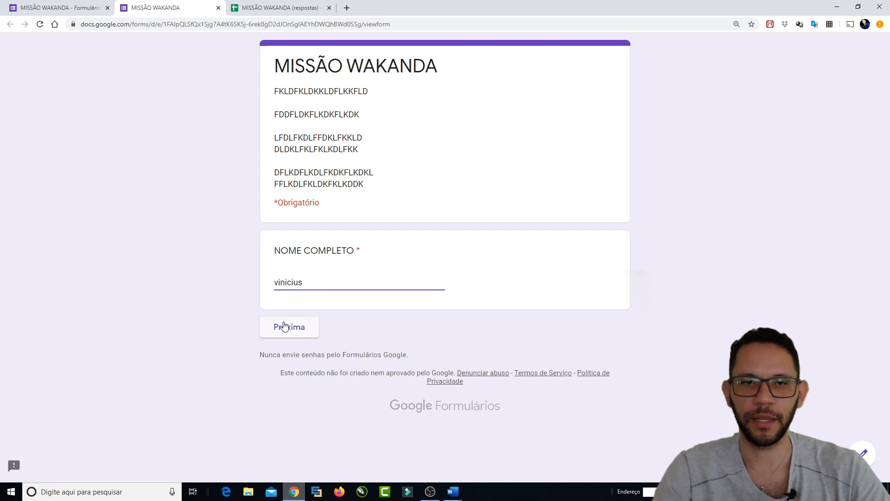
click(284, 326)
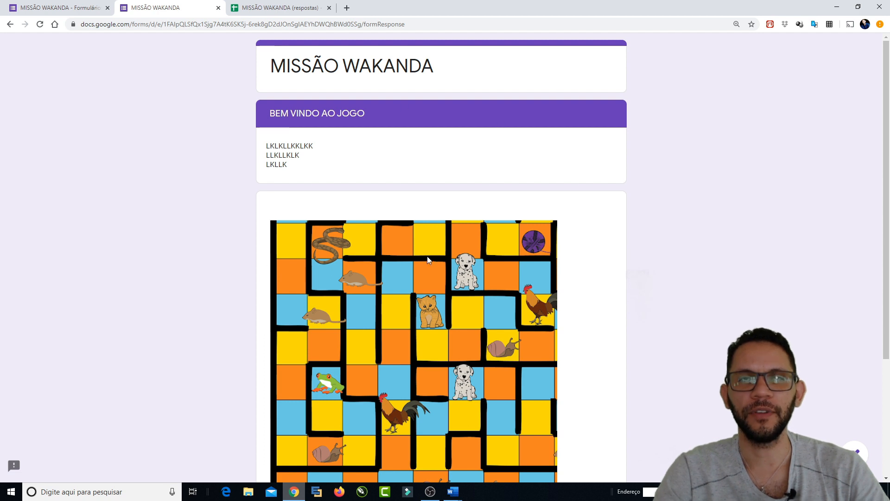
Step: Proceed to FASE 1 - ATIVIDADE 1, answer its question with "gpopdoppdfpdopfopdoodoodpfopdopfdofod" and advance to the next section
scroll(435, 257, down, 4)
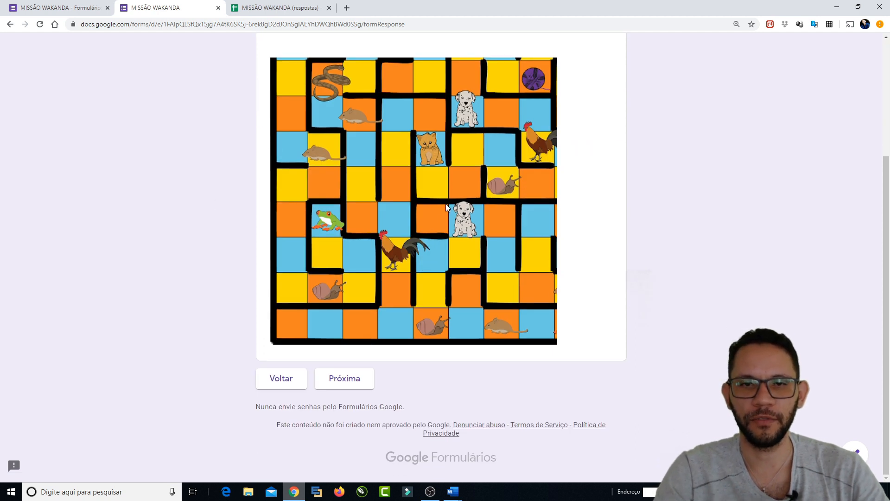
click(372, 383)
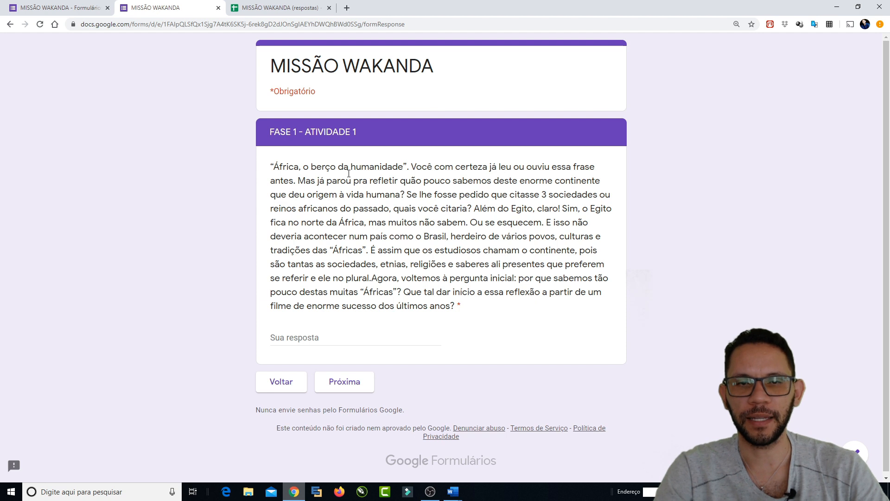
drag(272, 164, 469, 315)
click(329, 336)
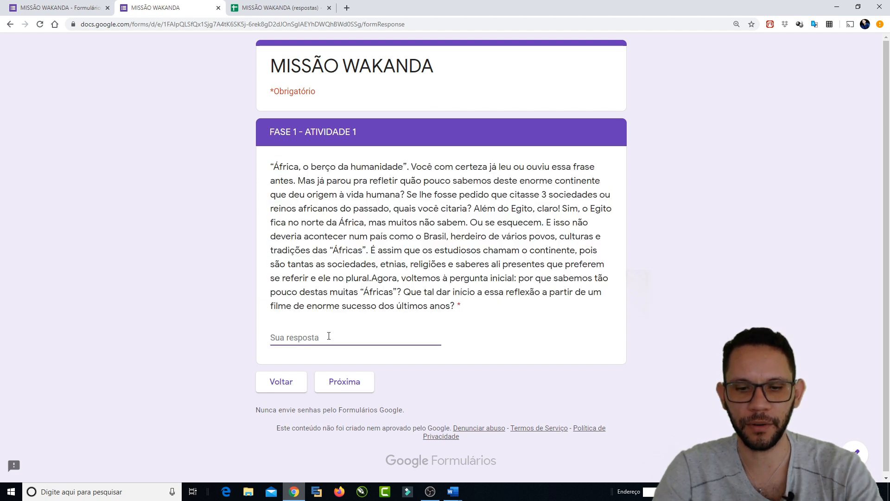
text(gpo)
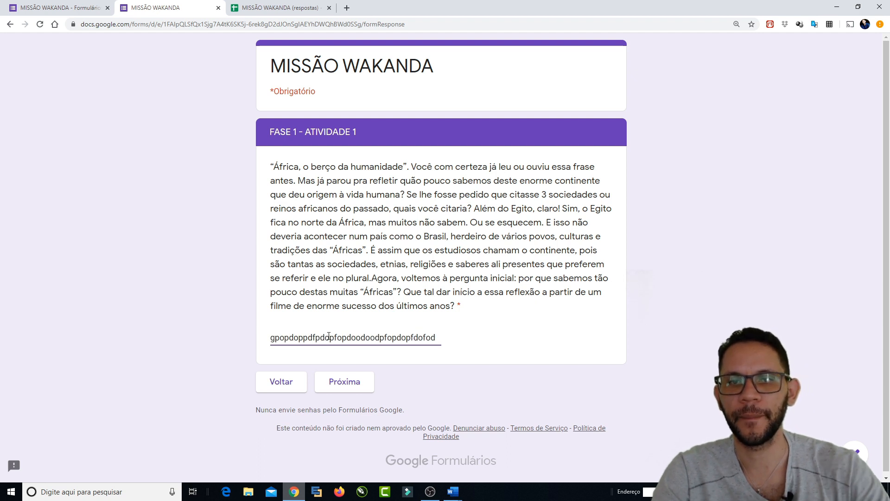
click(337, 381)
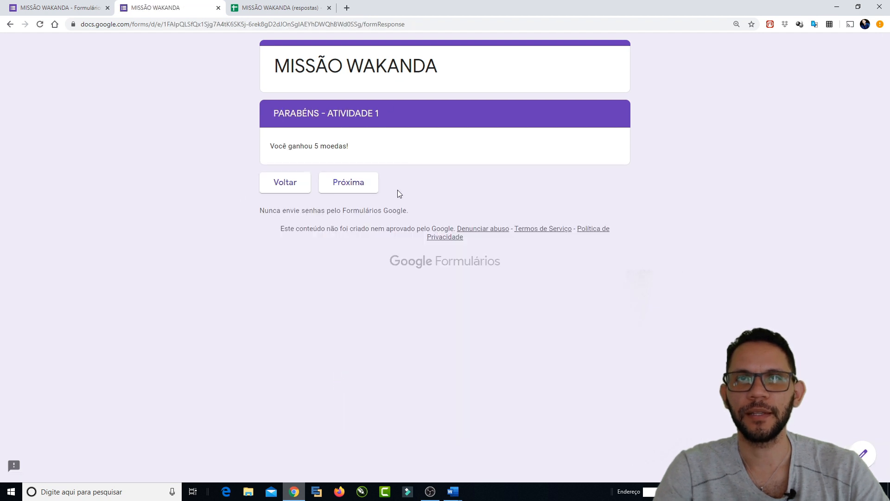
Step: Continue to FASE 2 - ATIVIDADE 2, answer the Pantera Negra question with "dfpodpdofdpfopdofoopd" and advance to the next section
click(370, 185)
scroll(299, 204, down, 3)
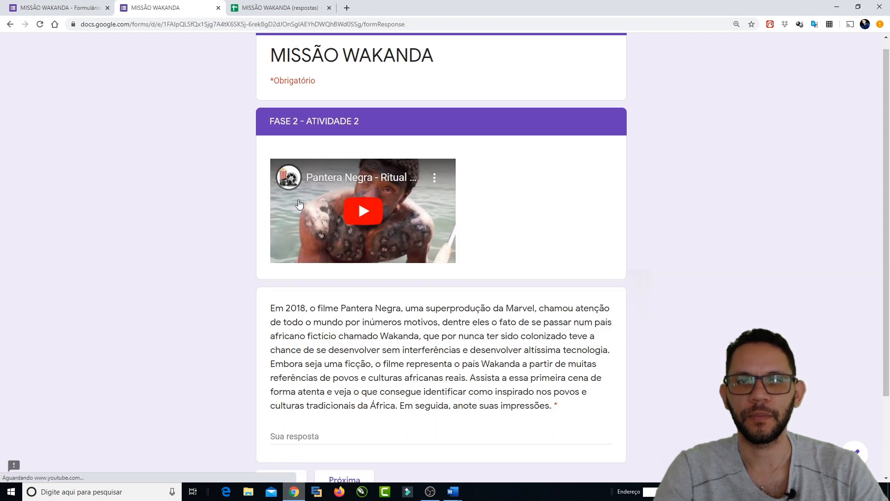
scroll(353, 196, up, 1)
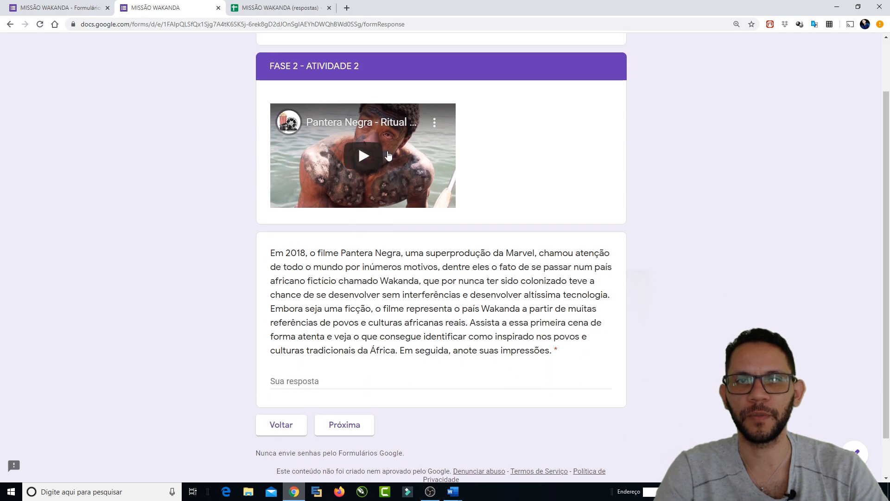
drag(271, 253, 561, 352)
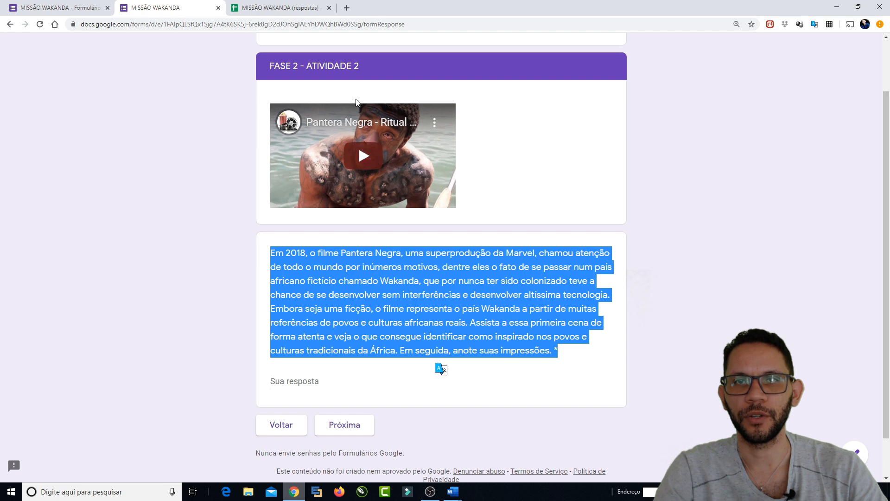
click(338, 334)
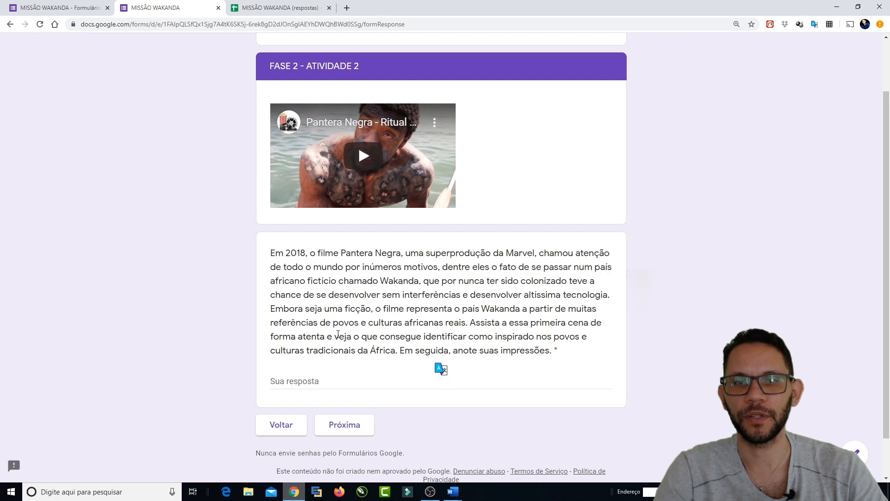
click(322, 381)
text(dfpodpdofdpfopdofoopd)
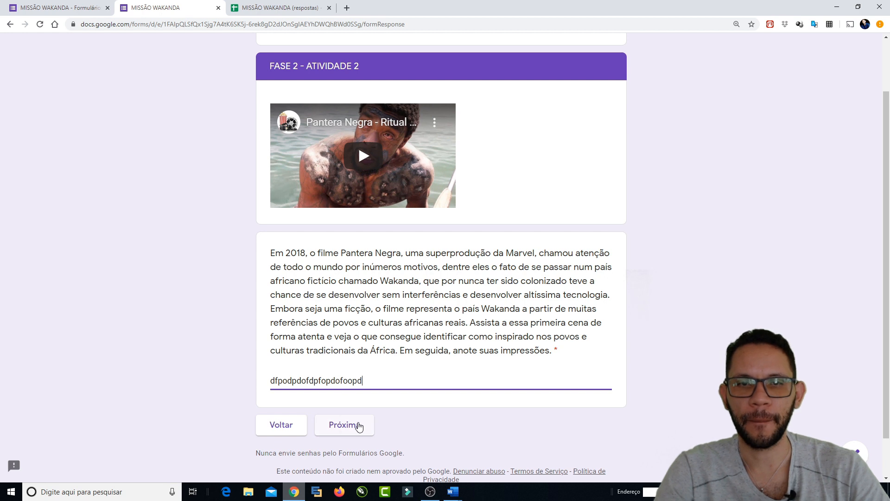
click(360, 427)
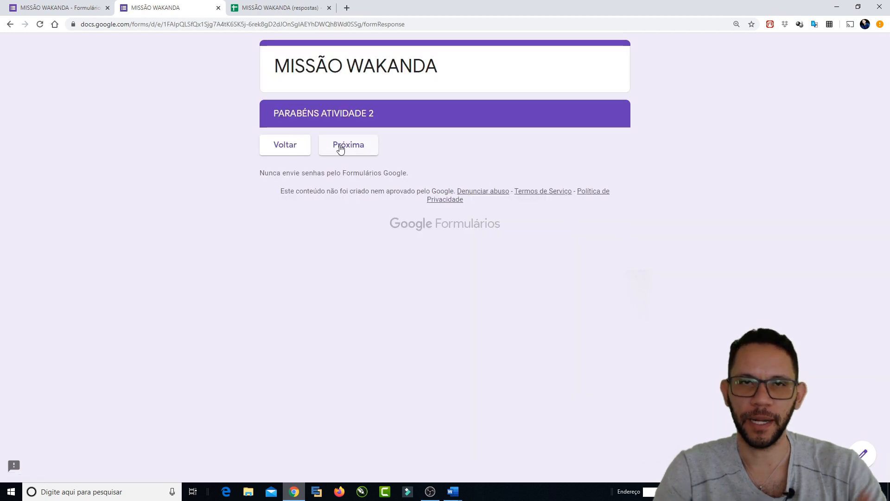
Step: Continue to FASE 3 - ATIVIDADE 3, choose answer B) POPOP and advance to the next section
click(340, 148)
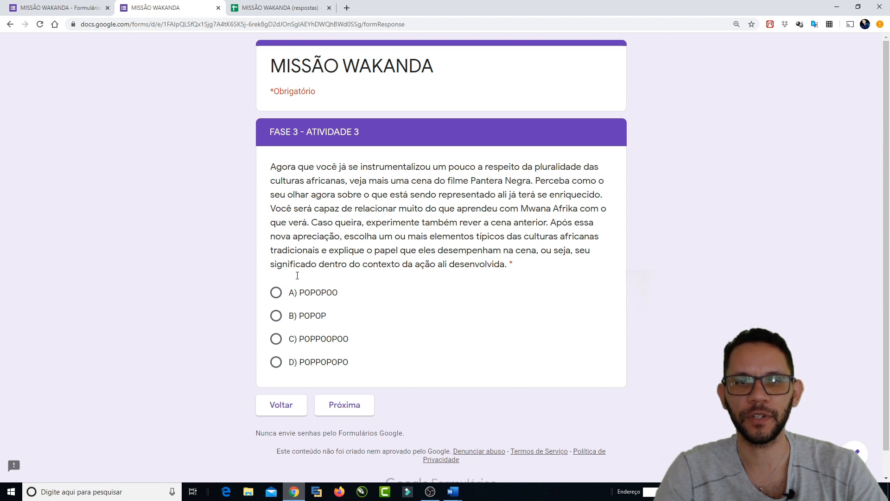
click(277, 317)
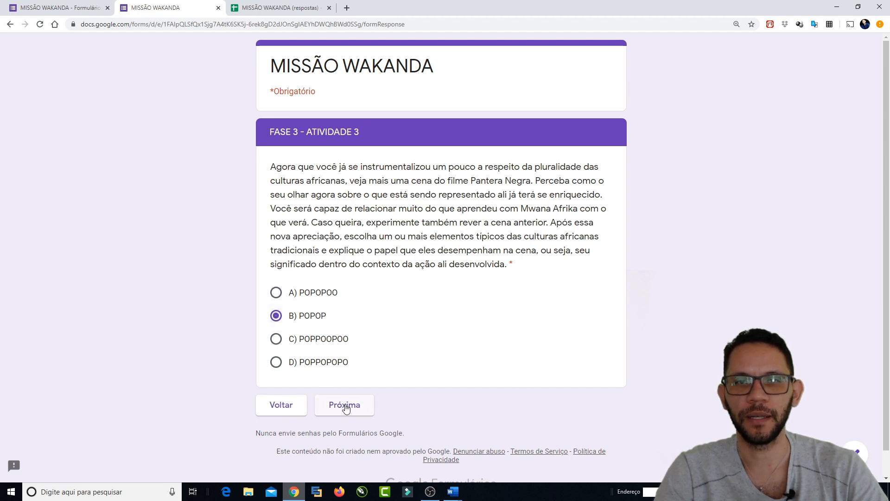
drag(270, 173, 434, 276)
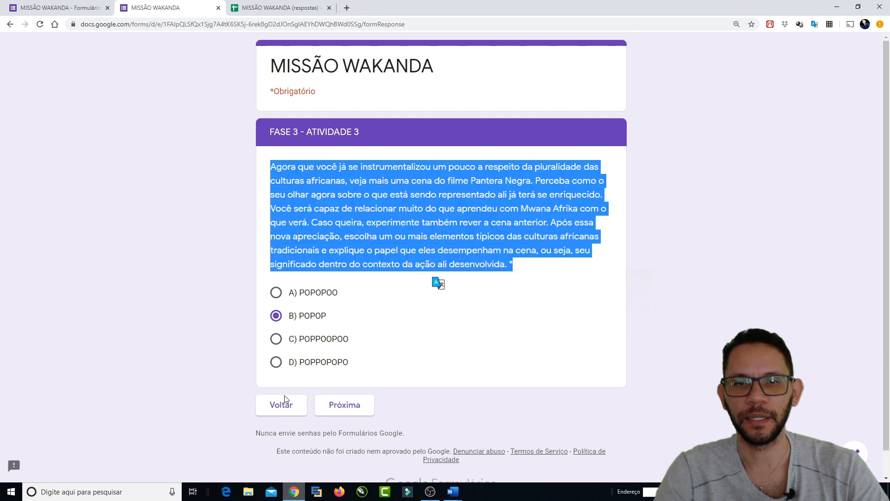
click(335, 411)
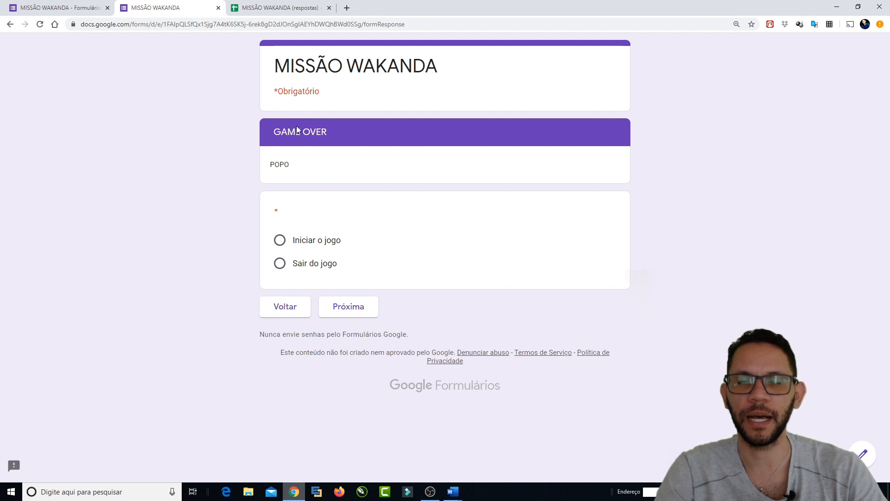
Step: Check the GAME OVER section's description and choose the "Sair do jogo" option
drag(290, 166, 385, 170)
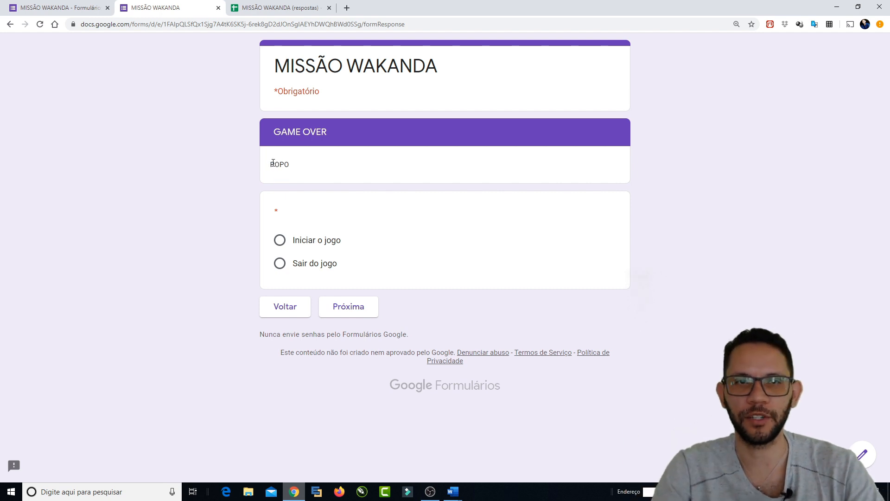
drag(271, 169, 314, 167)
click(314, 244)
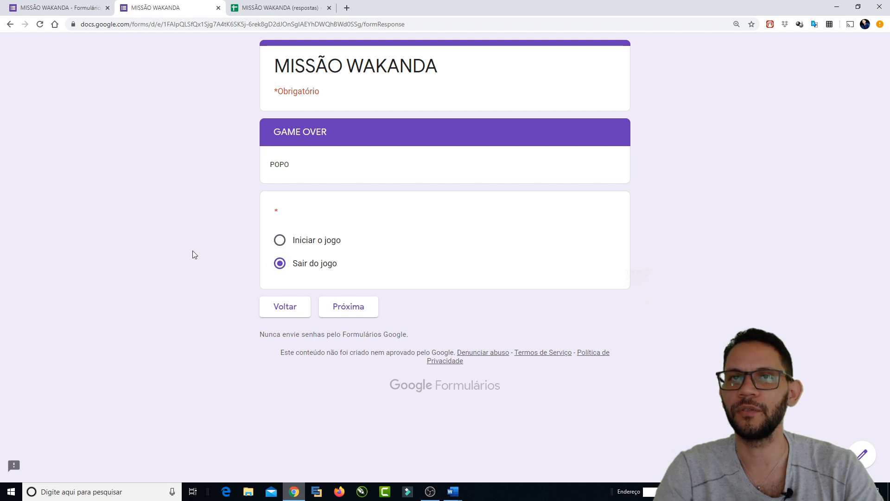
Step: Return to the form editor and review the sections from the MISSÃO WAKANDA header to FASE 1 - ATIVIDADE 1
click(75, 7)
click(156, 4)
click(70, 7)
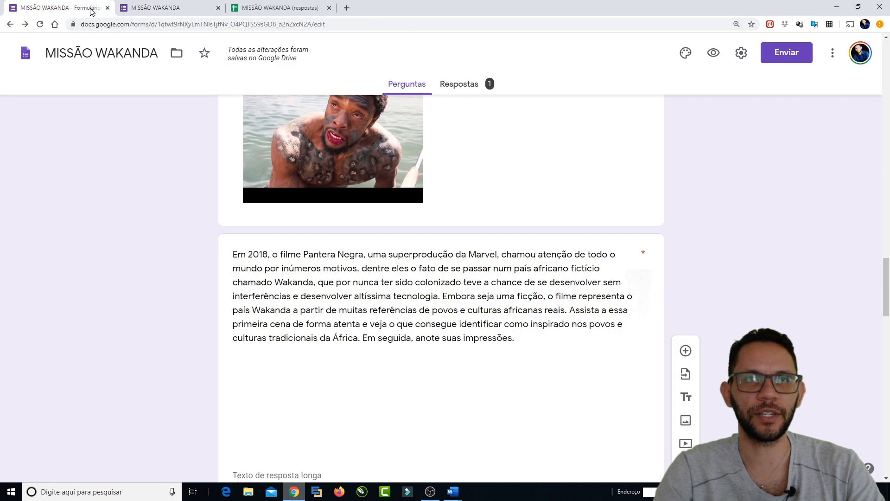
scroll(232, 120, up, 15)
scroll(176, 150, up, 15)
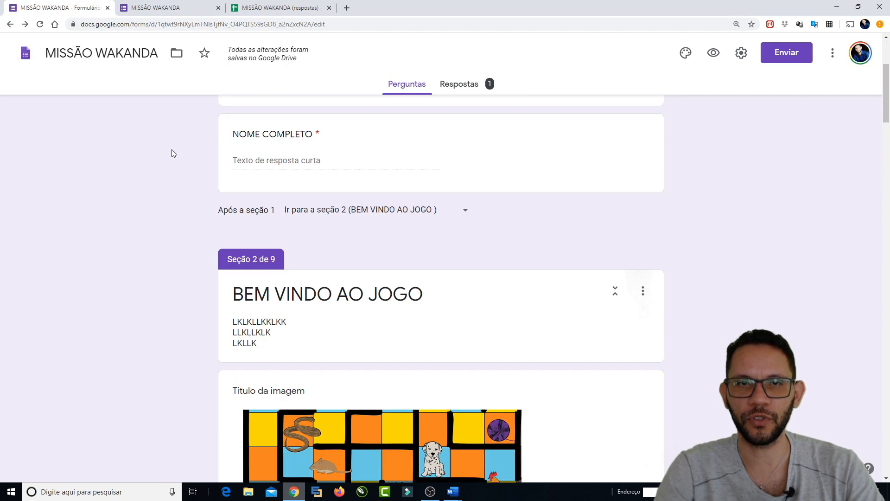
scroll(173, 153, down, 1)
scroll(172, 153, up, 2)
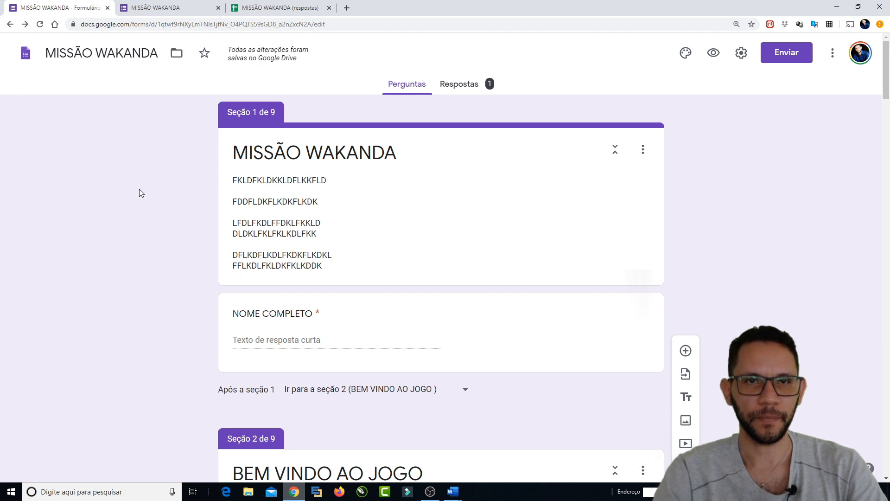
scroll(139, 189, down, 8)
scroll(139, 189, down, 14)
scroll(139, 188, up, 4)
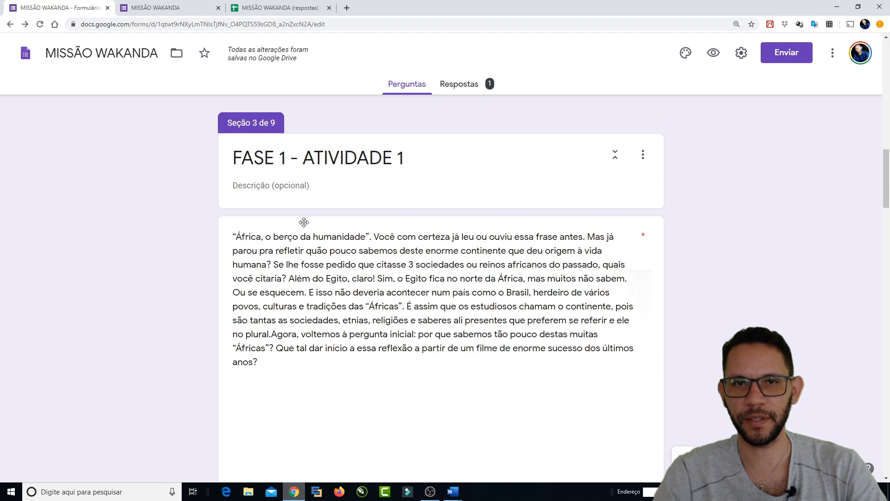
Step: Open the África question in FASE 1 - ATIVIDADE 1 and review its text and short-answer format
click(297, 255)
click(183, 201)
scroll(181, 195, down, 5)
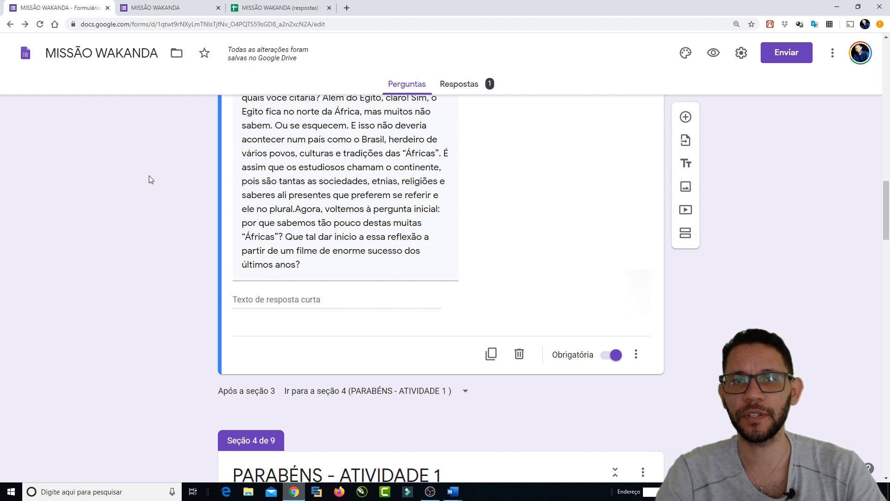
scroll(146, 180, up, 3)
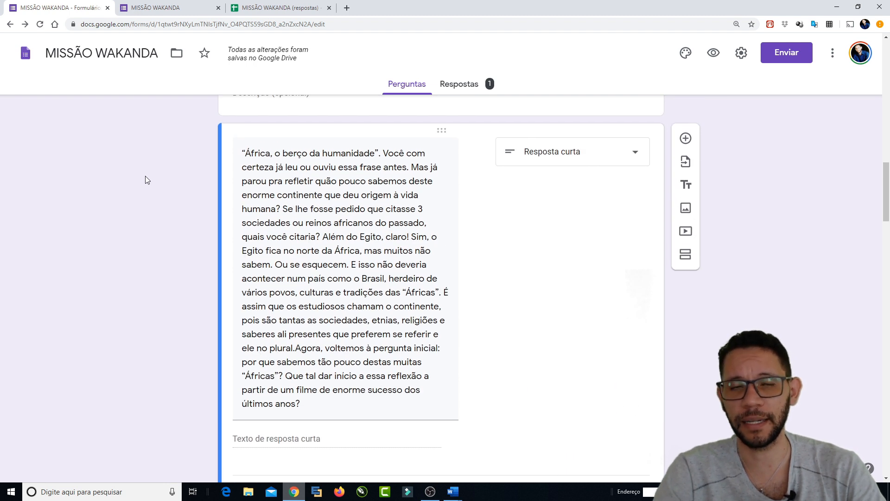
click(284, 182)
click(182, 161)
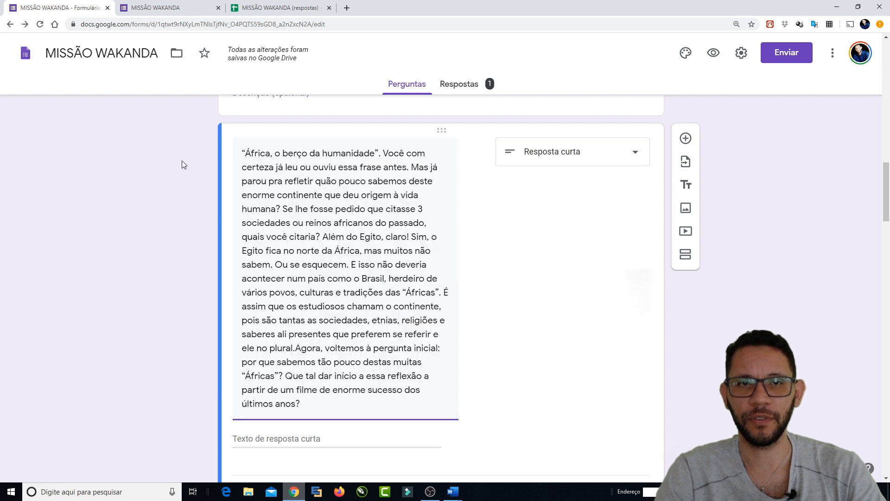
Step: Go back to FASE 3 - ATIVIDADE 3 in the form preview and examine its question text
click(201, 8)
click(285, 306)
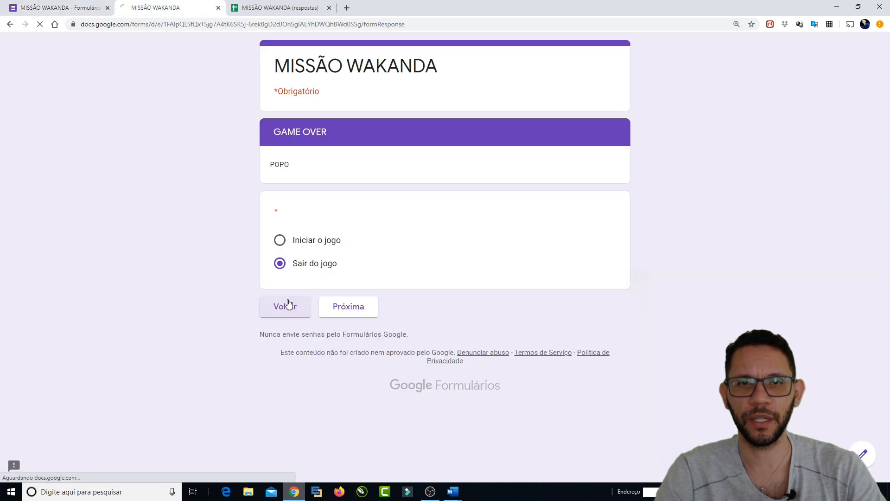
drag(274, 169, 512, 265)
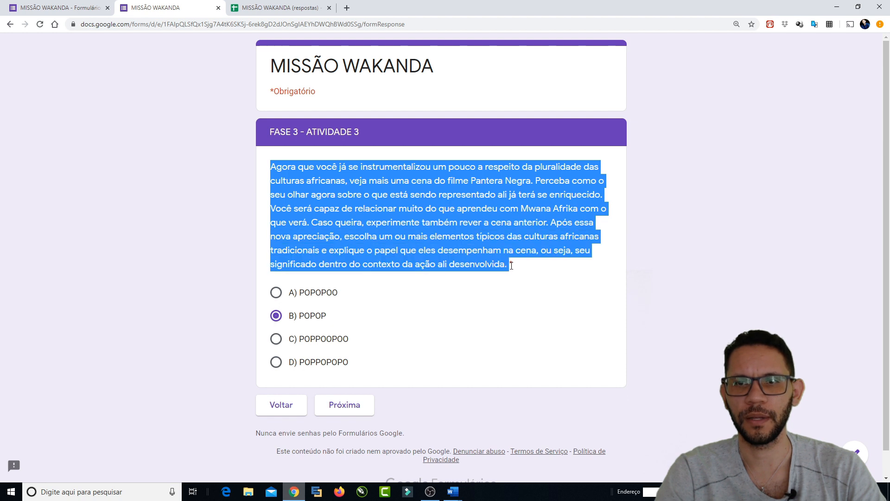
click(174, 160)
Step: Compare the MISSÃO WAKANDA (respostas) spreadsheet with the form preview
click(256, 11)
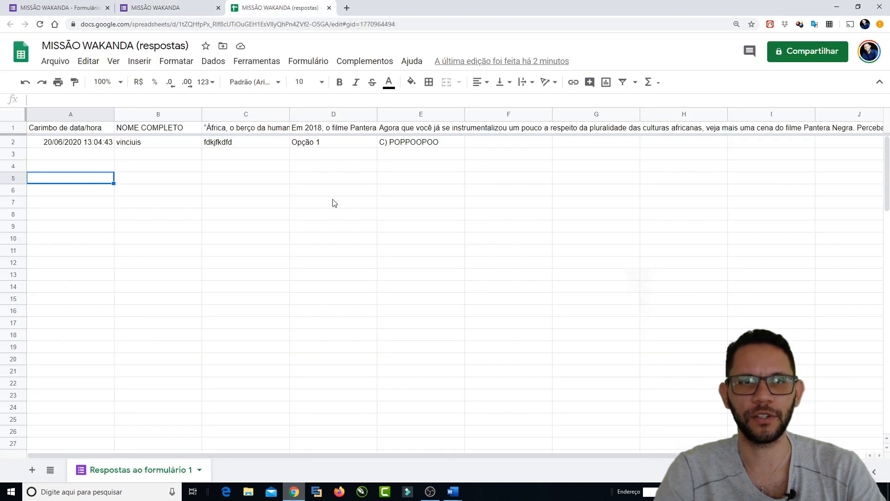
click(243, 230)
click(185, 8)
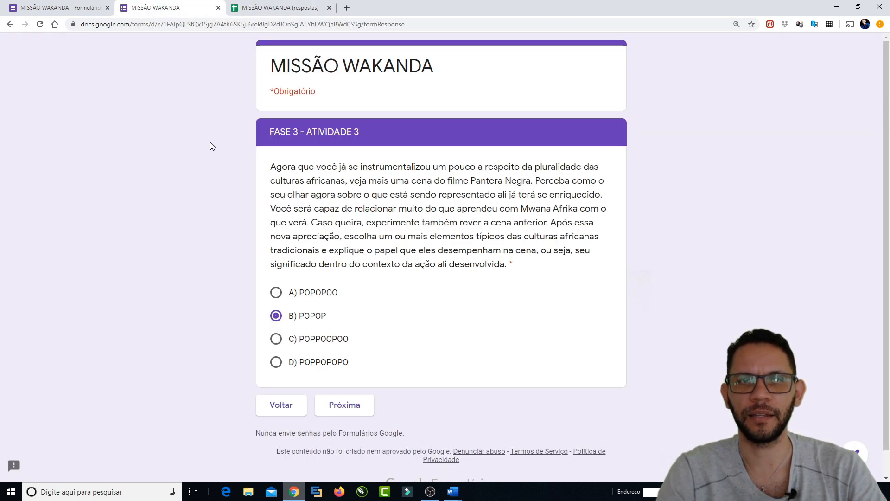
click(323, 10)
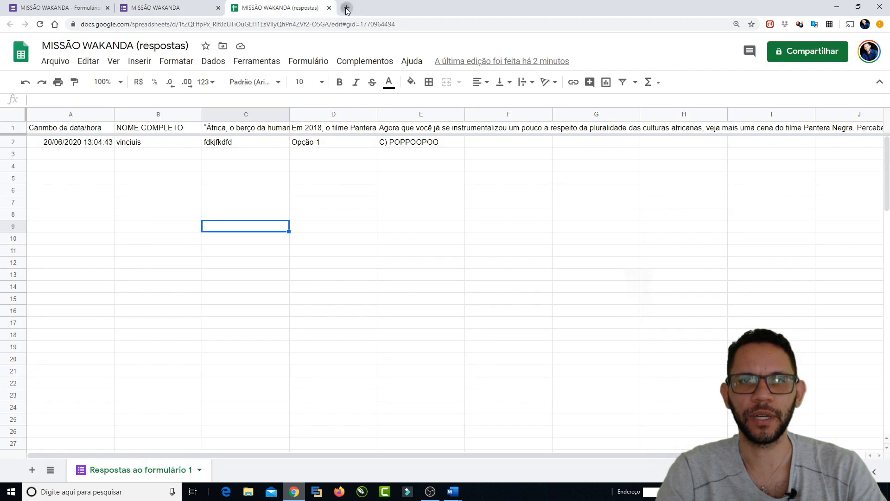
Step: Open the Canva website in a new browser tab
click(347, 10)
text(canva)
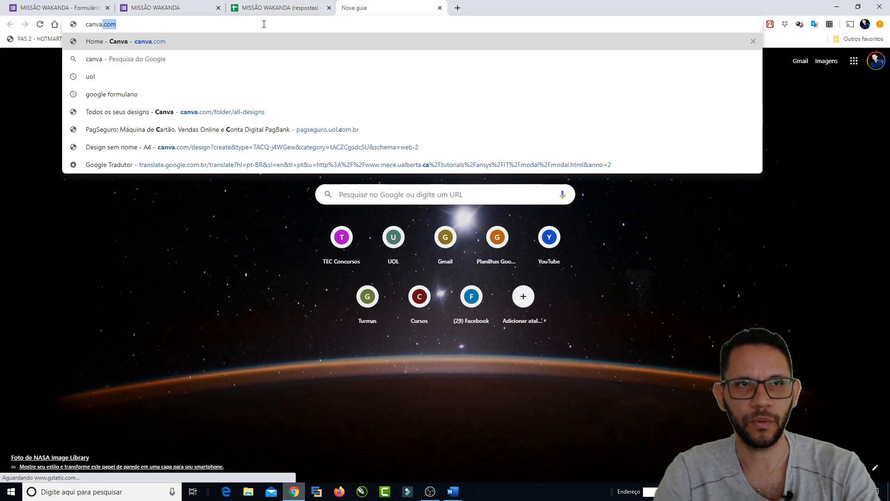
key(Return)
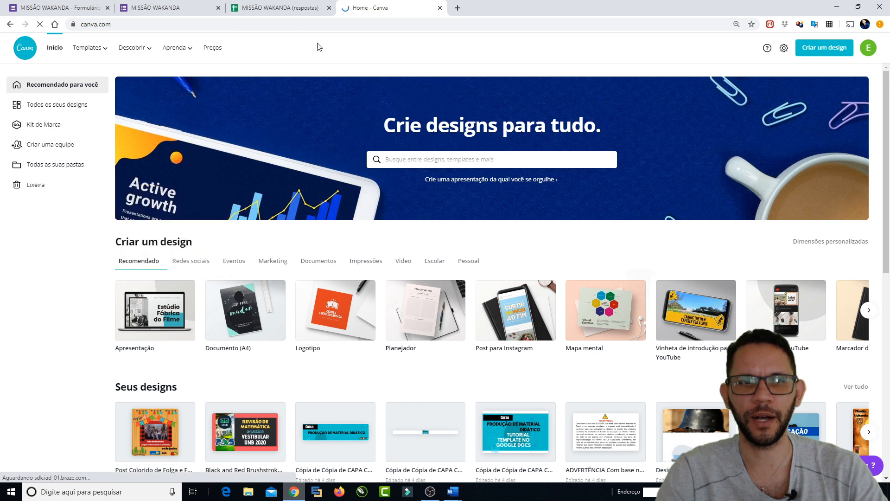
Step: Find the Missão Wakanda map among all Canva designs and open it as "Cópia de Frankito"
scroll(200, 123, down, 4)
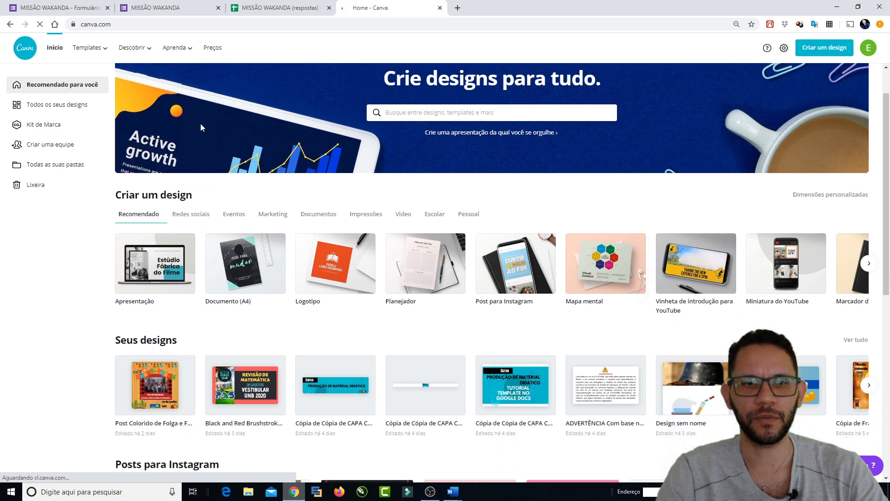
scroll(294, 121, down, 2)
scroll(426, 185, up, 5)
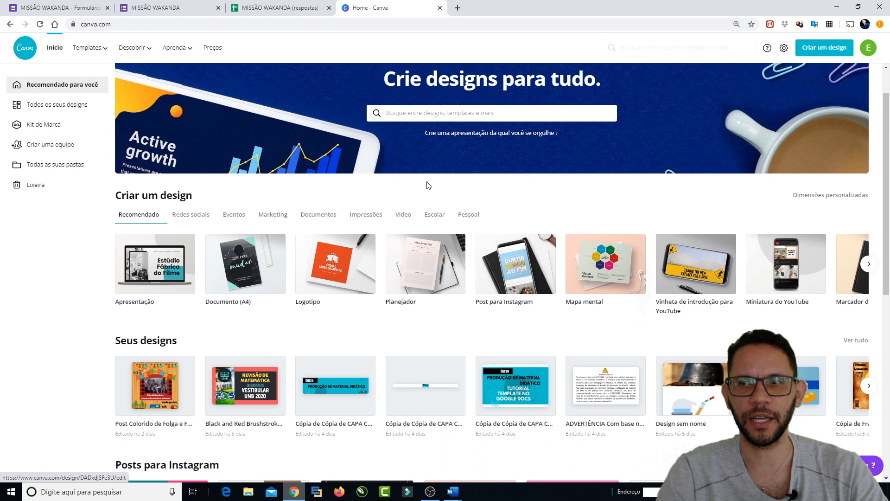
click(53, 106)
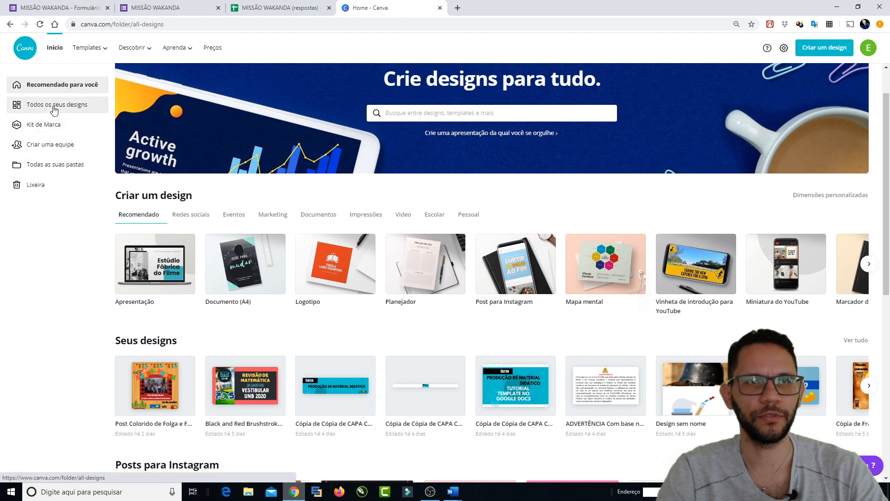
scroll(591, 262, down, 4)
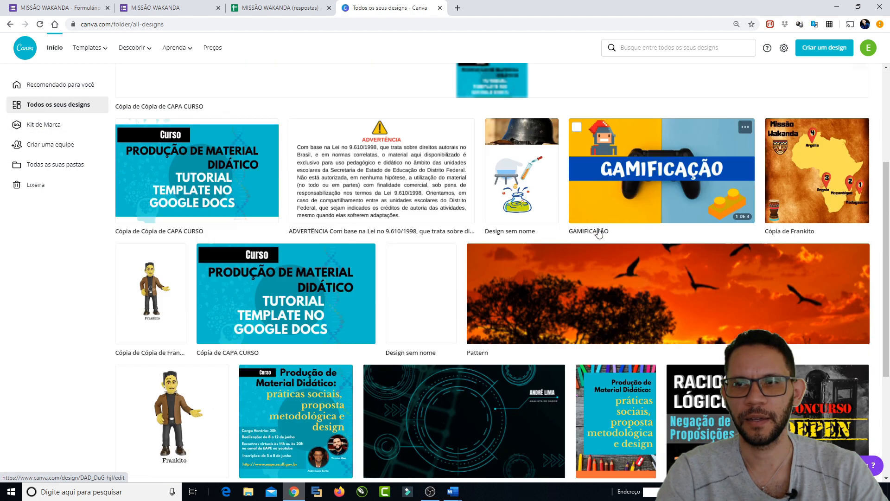
click(805, 172)
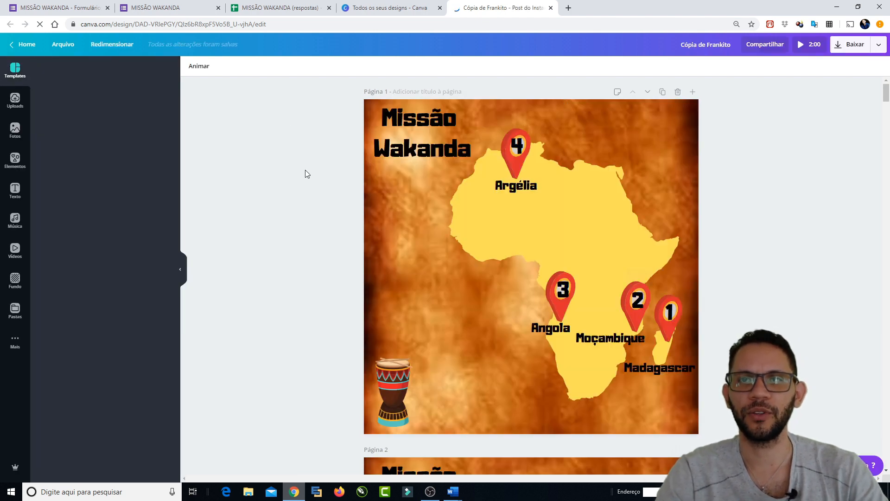
Step: Look over the first design pages and inspect the title, mask and Argélia pin number on page 1
scroll(761, 139, down, 10)
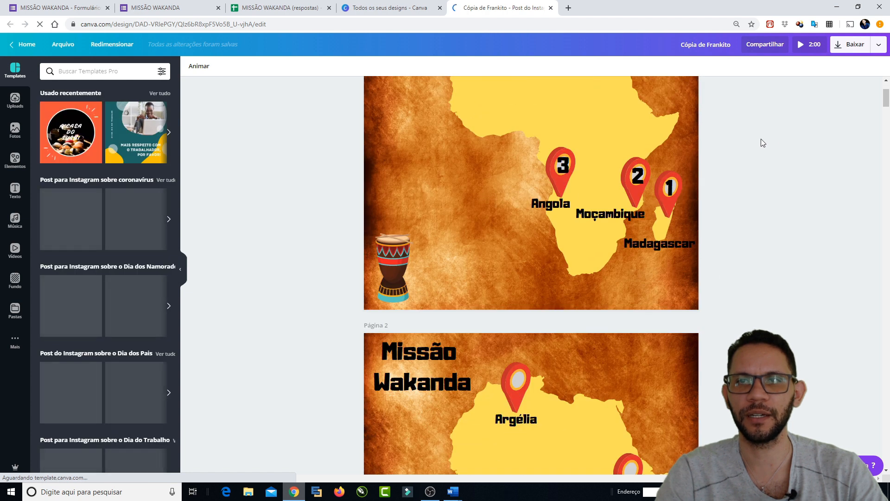
scroll(758, 138, down, 3)
scroll(758, 138, up, 15)
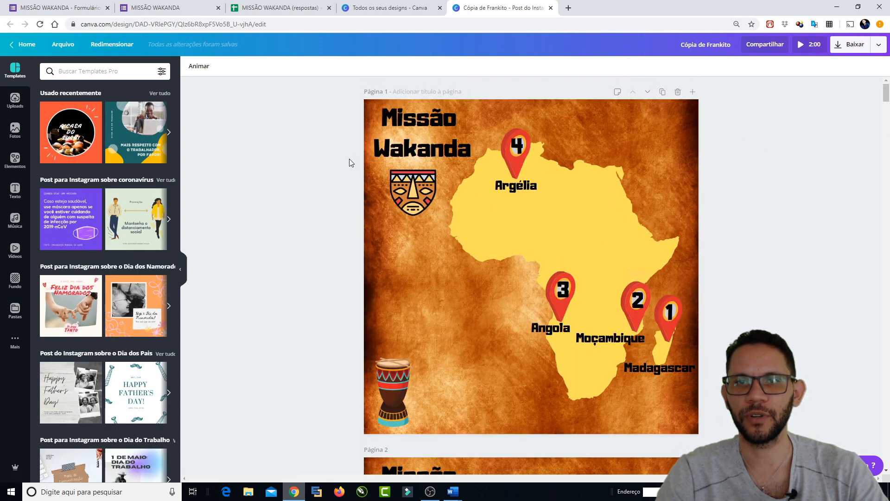
click(432, 141)
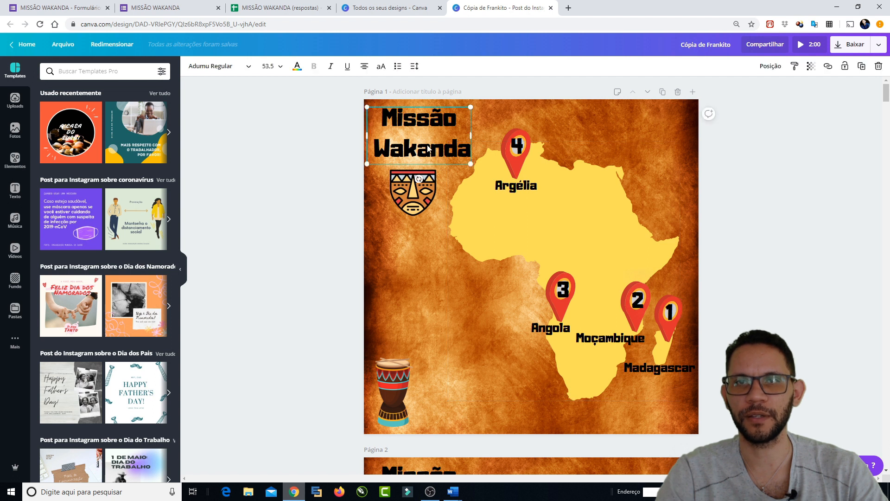
click(413, 193)
click(528, 216)
click(519, 157)
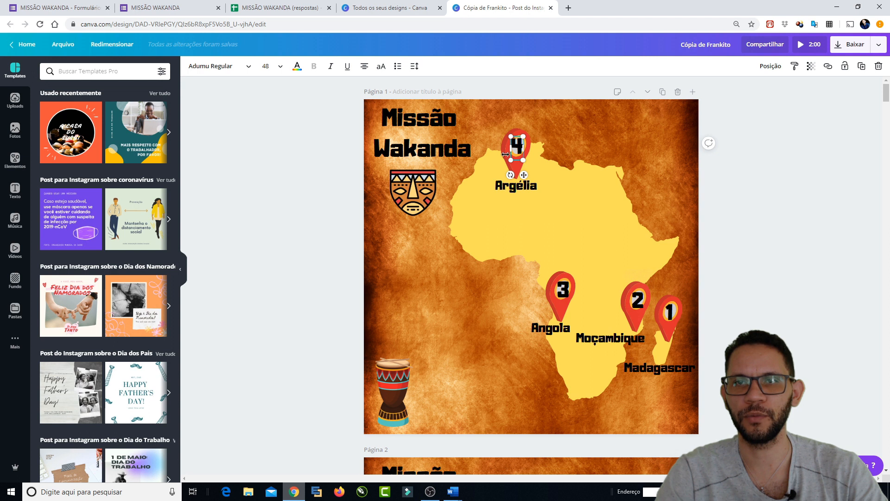
Step: Duplicate page 1 of the Missão Wakanda map design
click(612, 235)
scroll(625, 208, down, 2)
scroll(626, 207, up, 2)
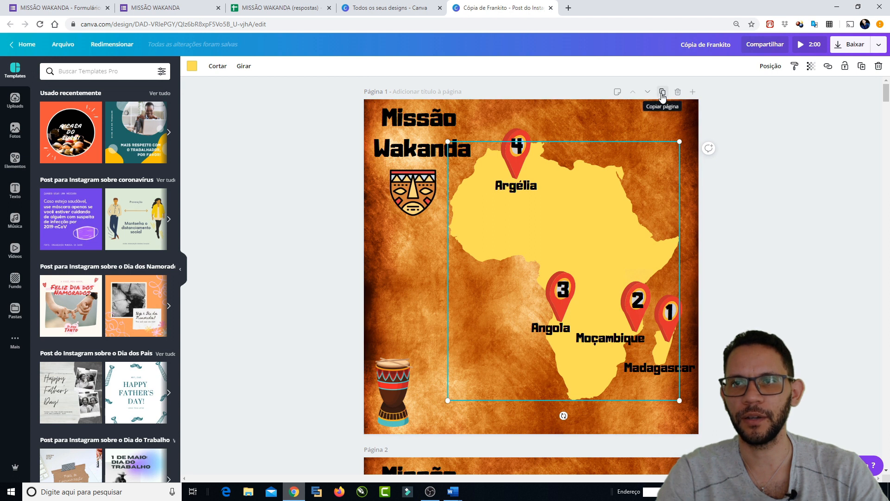
click(662, 93)
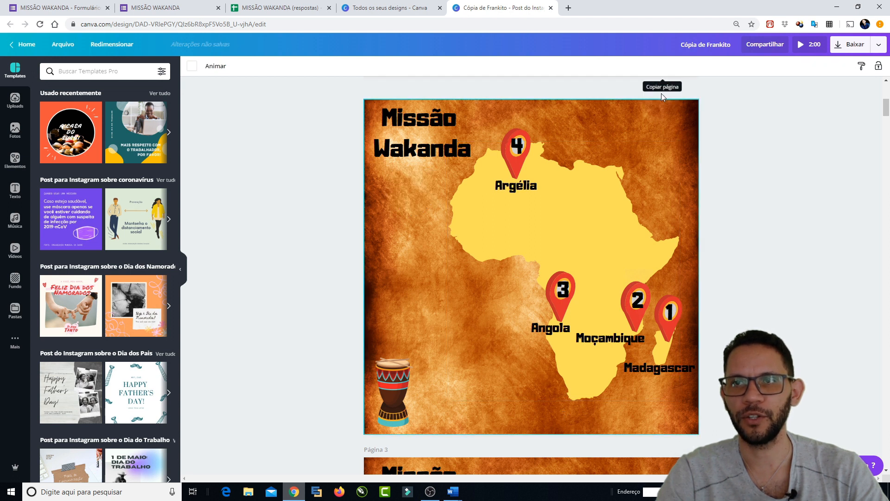
Step: Review the following map pages, from the Wakanda and padlock versions to the Desafio 1 page
scroll(483, 221, down, 3)
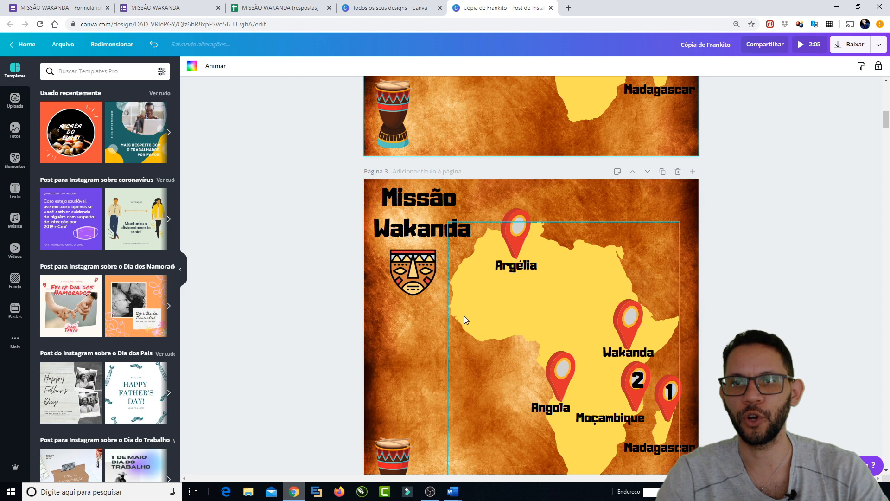
scroll(499, 253, down, 7)
scroll(500, 253, down, 15)
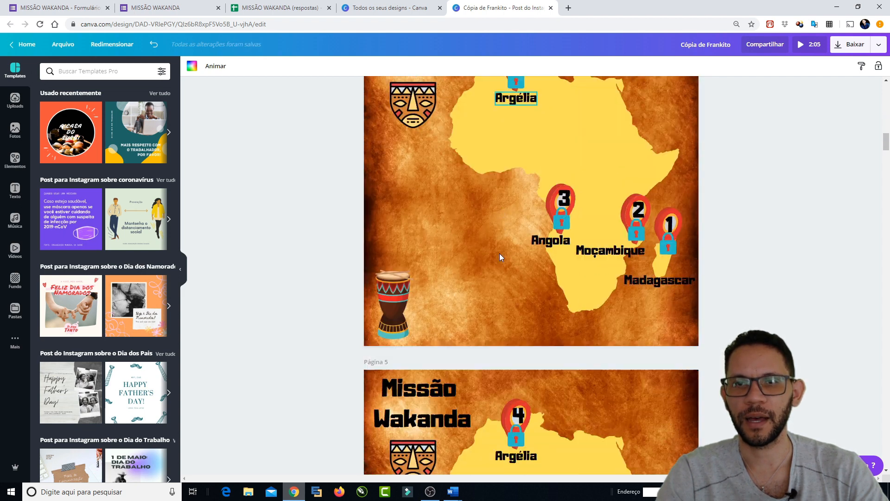
scroll(501, 250, down, 12)
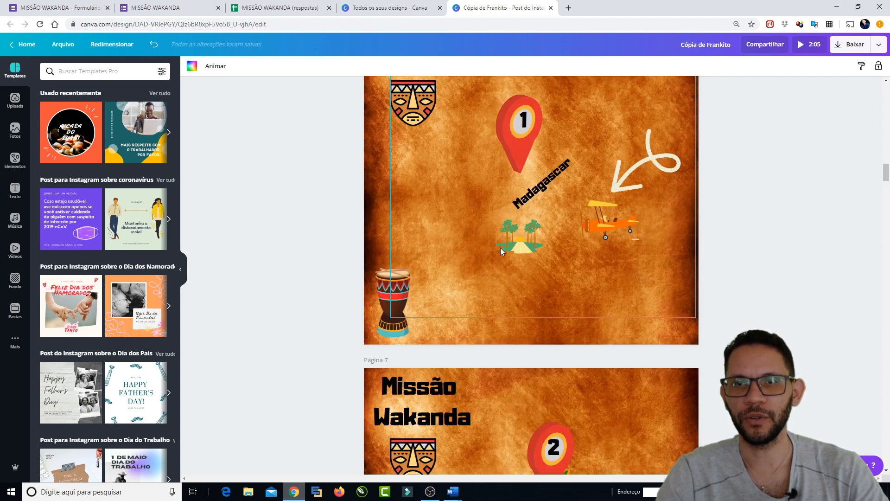
scroll(500, 248, down, 4)
scroll(500, 247, up, 1)
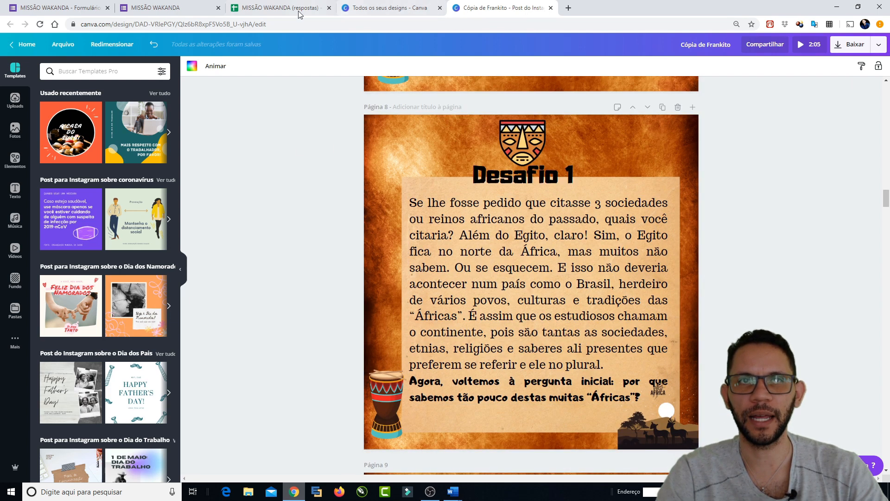
Step: Go back one section from FASE 3 - ATIVIDADE 3 in the form preview and return to the form editor
click(169, 7)
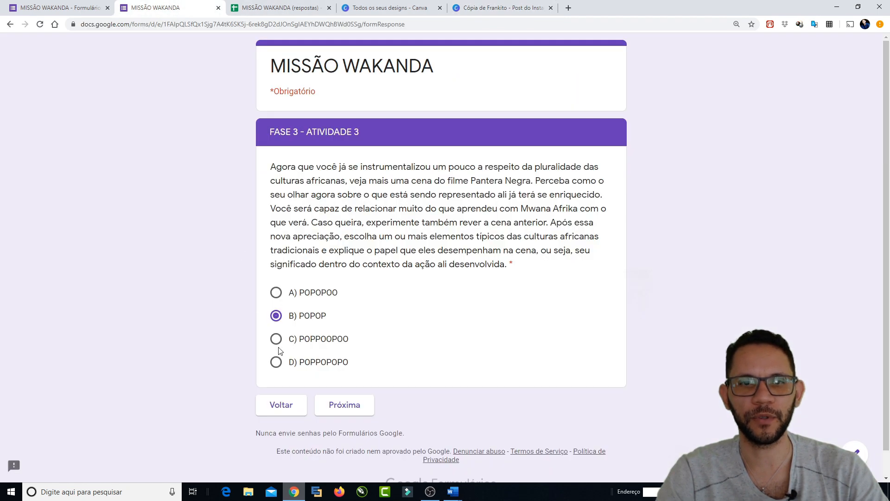
click(280, 407)
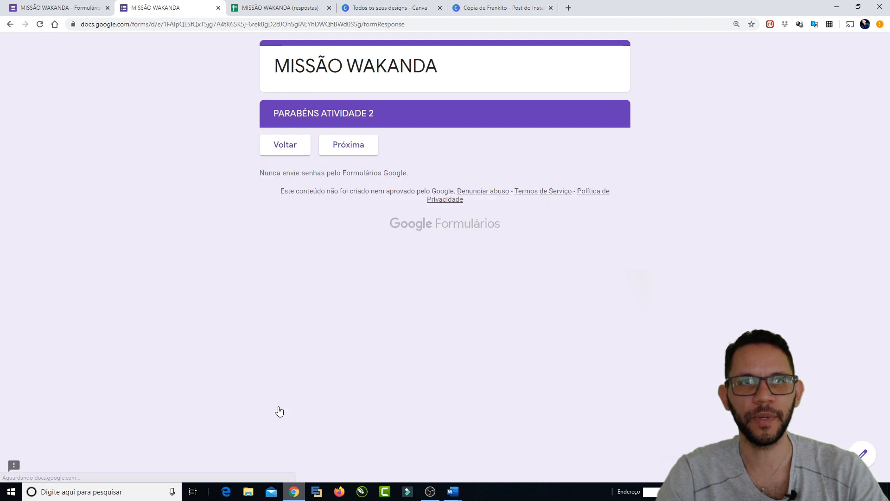
click(73, 10)
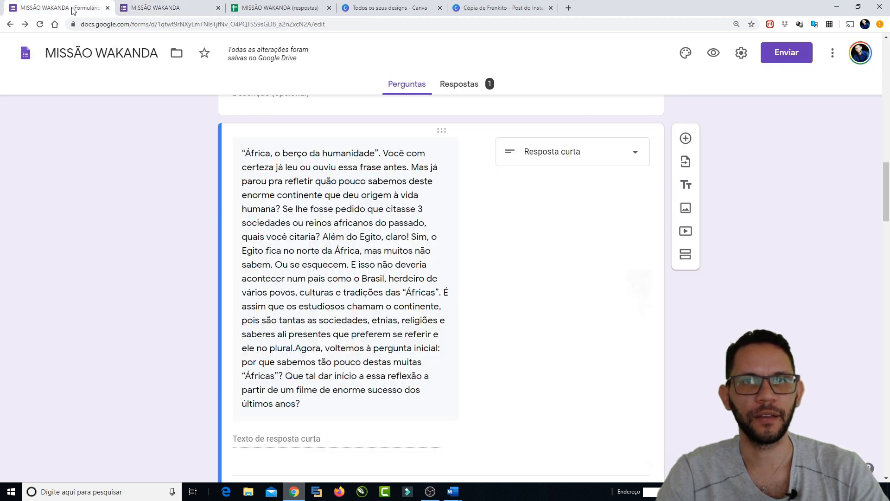
Step: Open a fresh form preview, fill in the full name field and advance to the FASE 1 - ATIVIDADE 1 question text
click(714, 52)
click(309, 282)
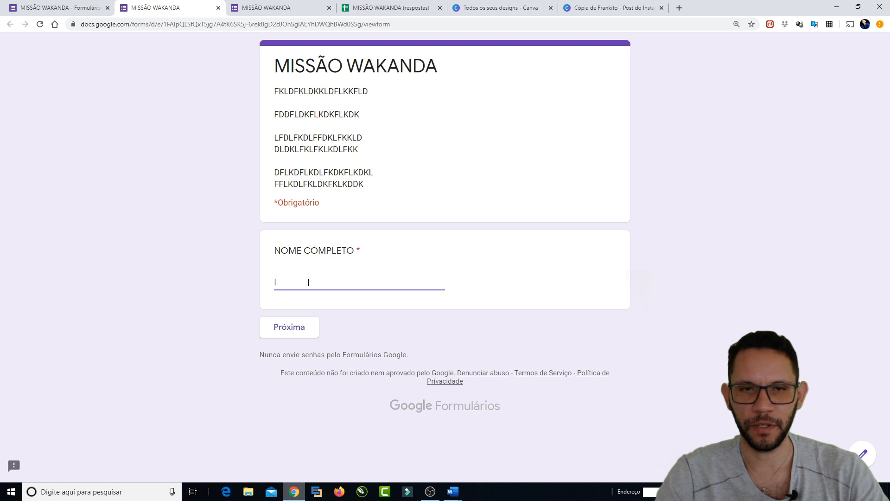
click(301, 329)
scroll(302, 272, down, 3)
click(355, 378)
drag(269, 169, 465, 309)
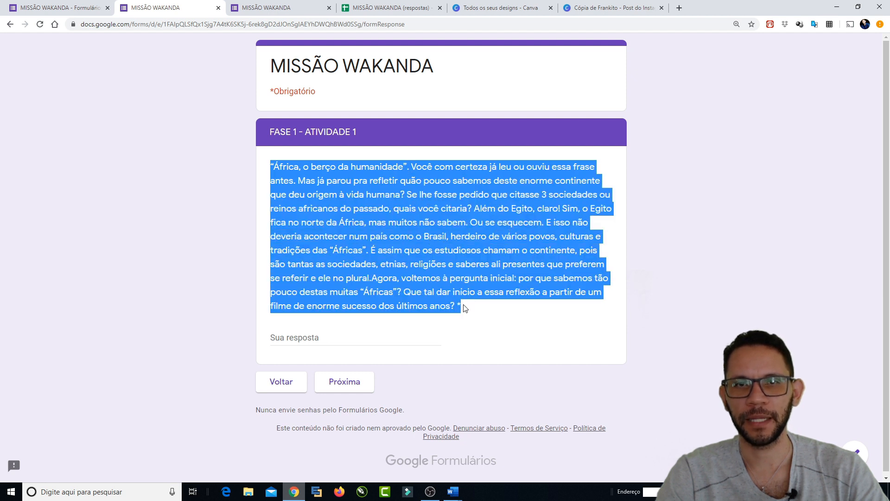
Step: Switch back to the Canva design and examine the full Desafio 1 text block on page 8
click(604, 6)
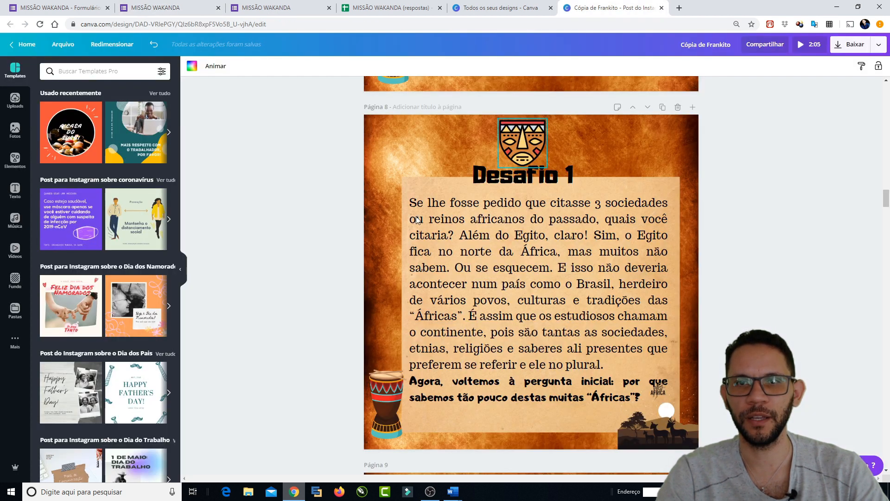
scroll(421, 173, down, 3)
scroll(420, 170, up, 3)
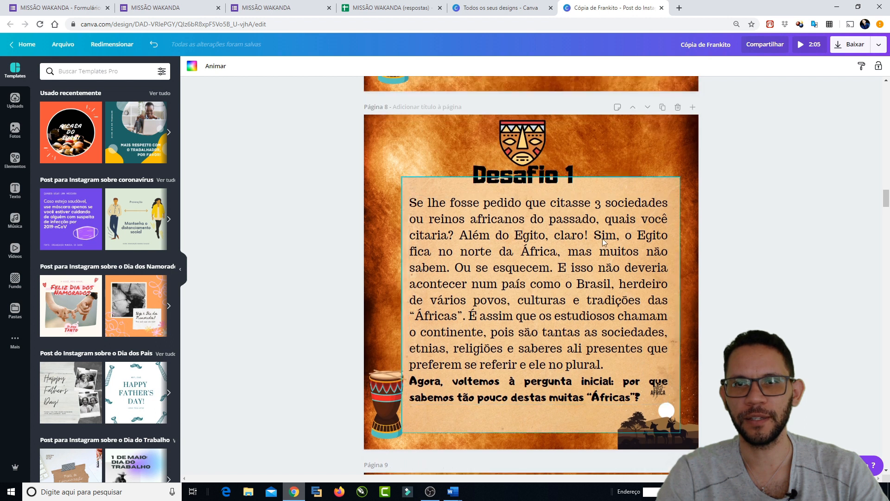
click(447, 235)
drag(416, 203, 645, 400)
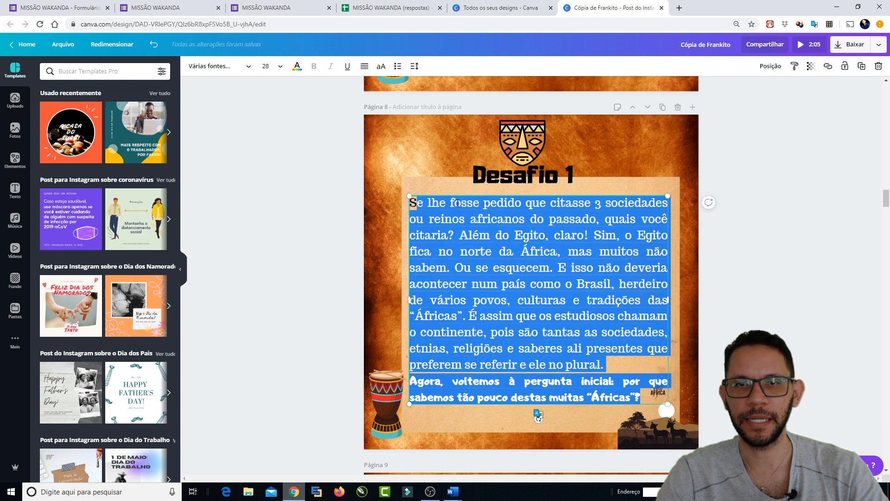
click(456, 203)
drag(409, 203, 642, 396)
click(594, 352)
Step: Inspect the closing question of the Desafio 1 text that begins "Agora, voltemos à pergunta inicial"
scroll(418, 288, down, 2)
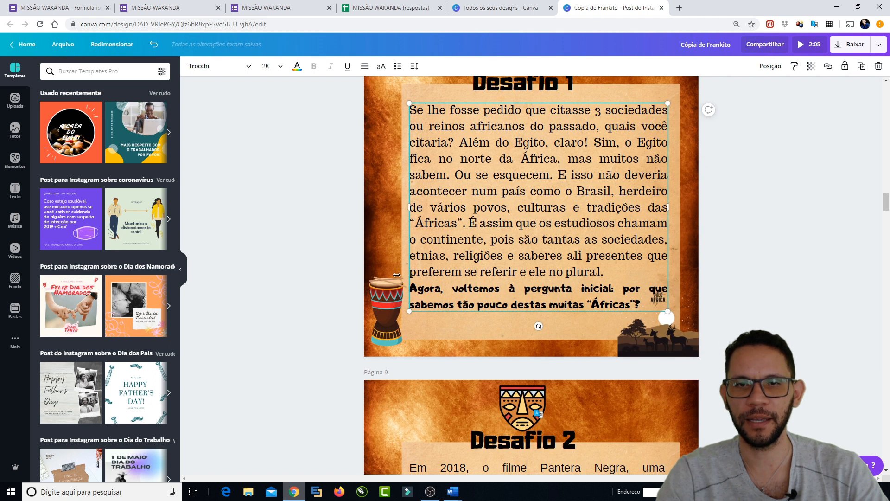
drag(410, 288, 643, 306)
click(586, 172)
click(726, 200)
scroll(579, 180, up, 1)
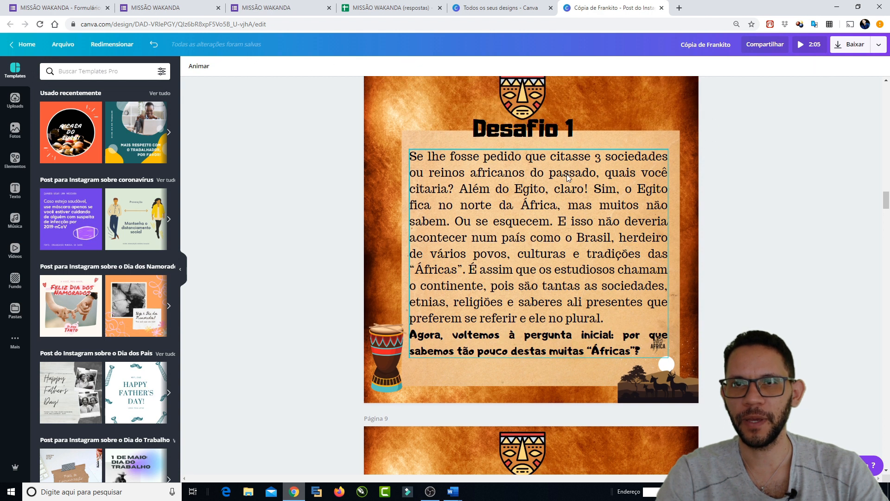
Step: Open the download settings for the Canva design and choose PNG as the file format
click(852, 50)
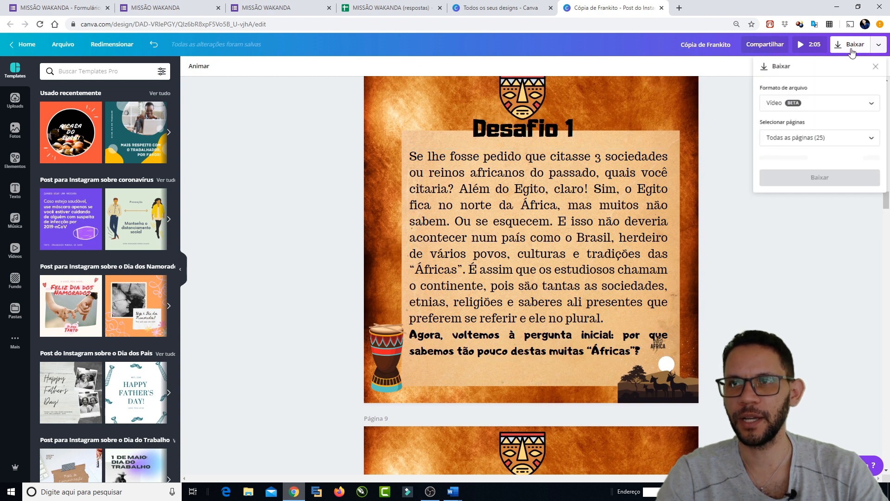
click(835, 110)
scroll(812, 65, up, 2)
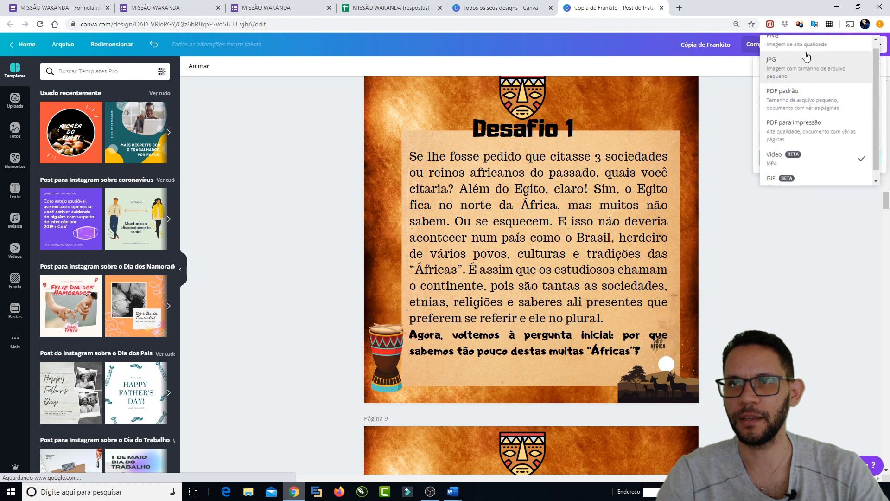
click(803, 48)
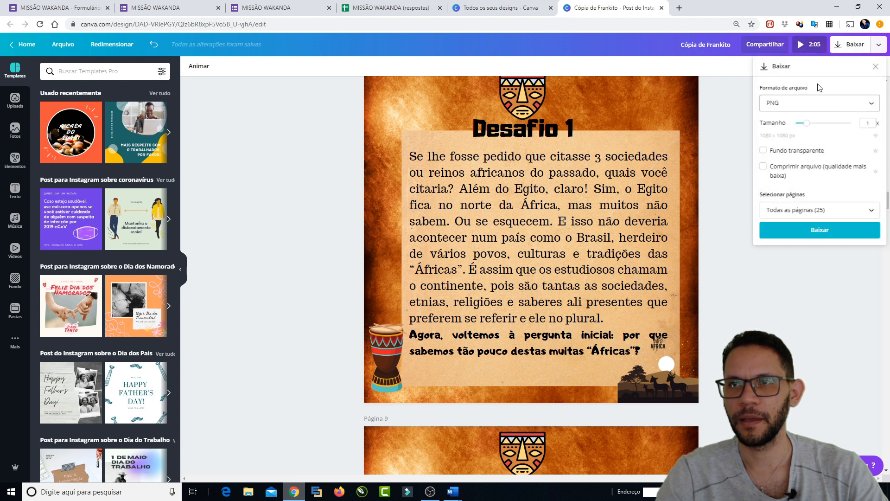
Step: Limit the export to Página 8, the Desafio 1 artwork, and download it, closing the publication message
scroll(417, 121, up, 1)
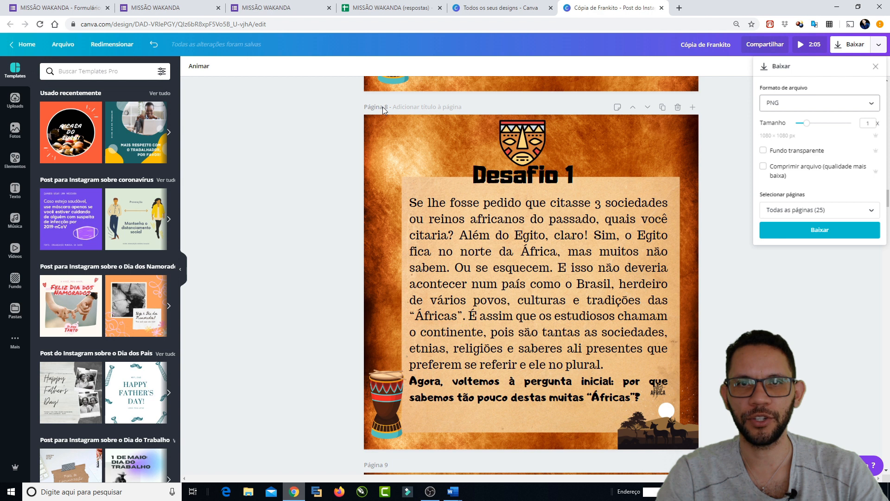
click(823, 214)
scroll(849, 275, down, 5)
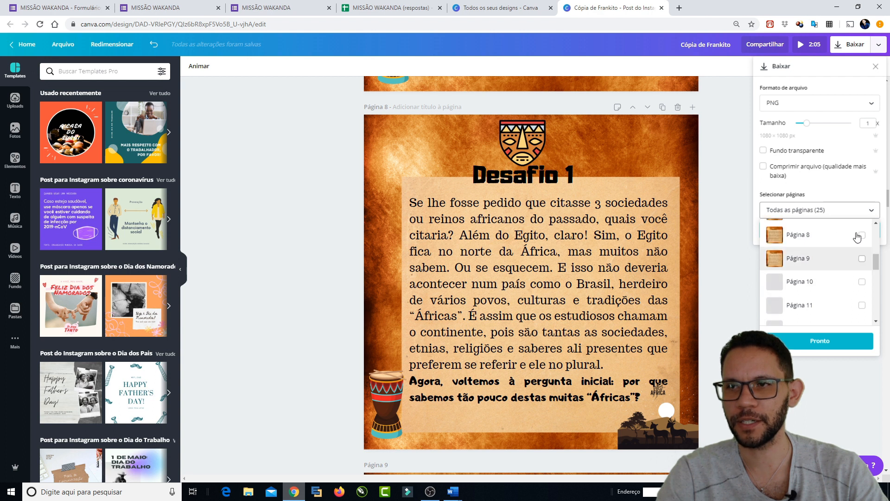
click(862, 236)
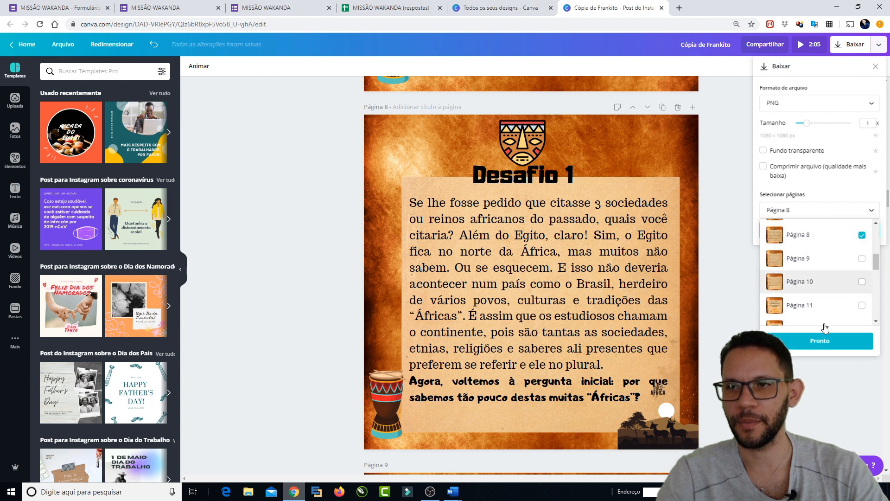
click(816, 340)
click(798, 231)
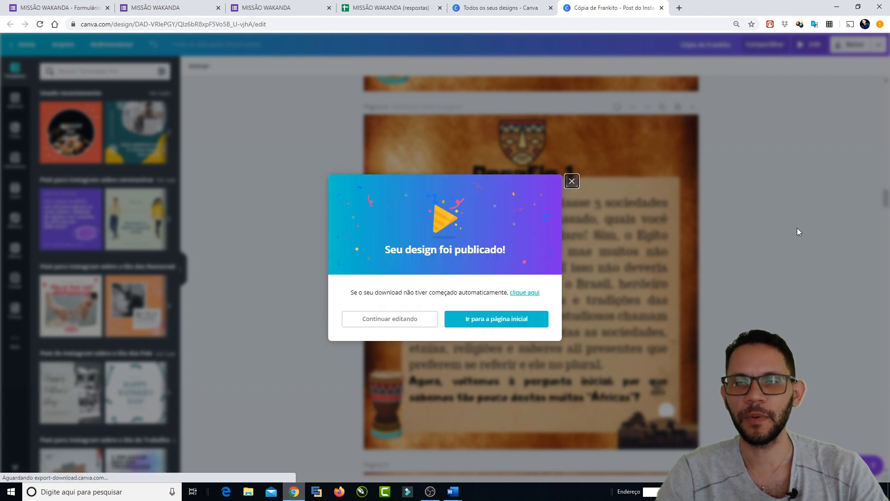
click(573, 170)
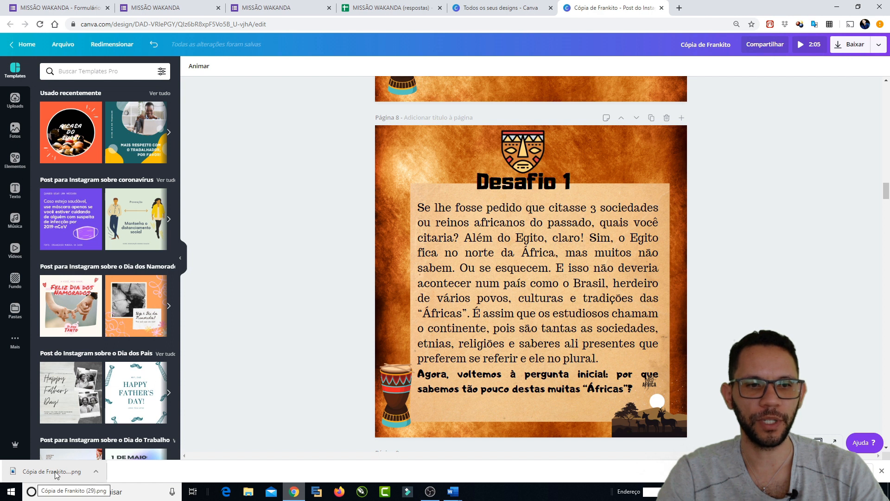
Step: Return to the MISSÃO WAKANDA form editor and delete the whole question text of FASE 1 - ATIVIDADE 1
click(273, 6)
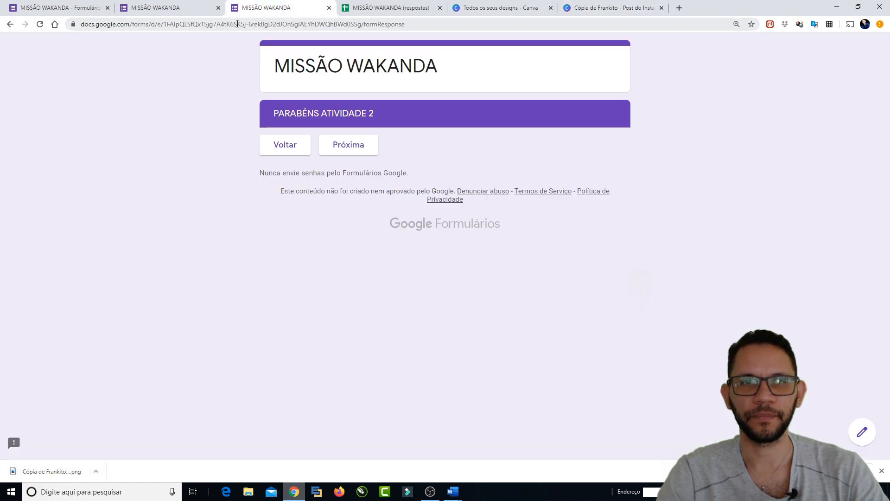
click(172, 8)
click(99, 9)
scroll(143, 194, up, 15)
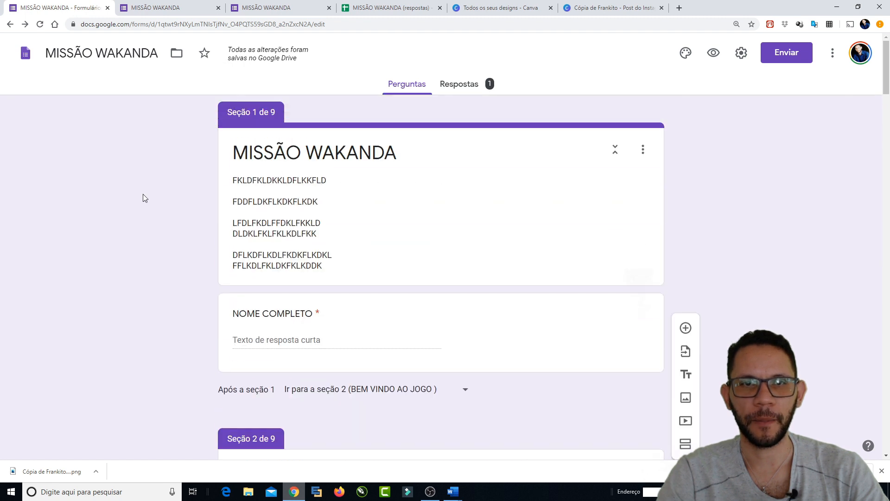
scroll(168, 191, down, 15)
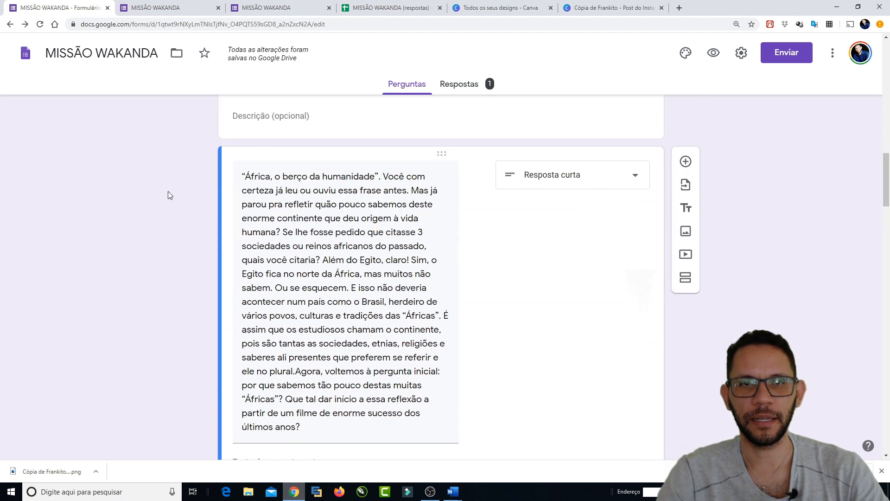
triple_click(329, 228)
scroll(348, 308, down, 2)
click(342, 280)
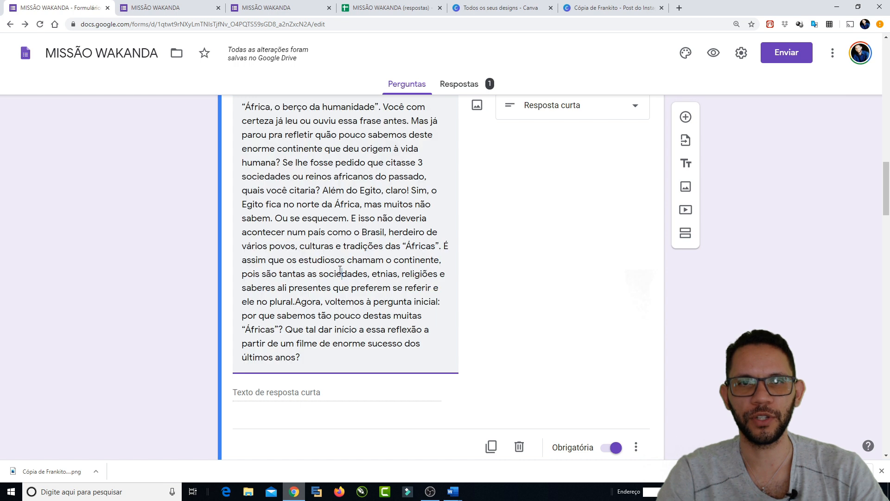
scroll(331, 260, up, 2)
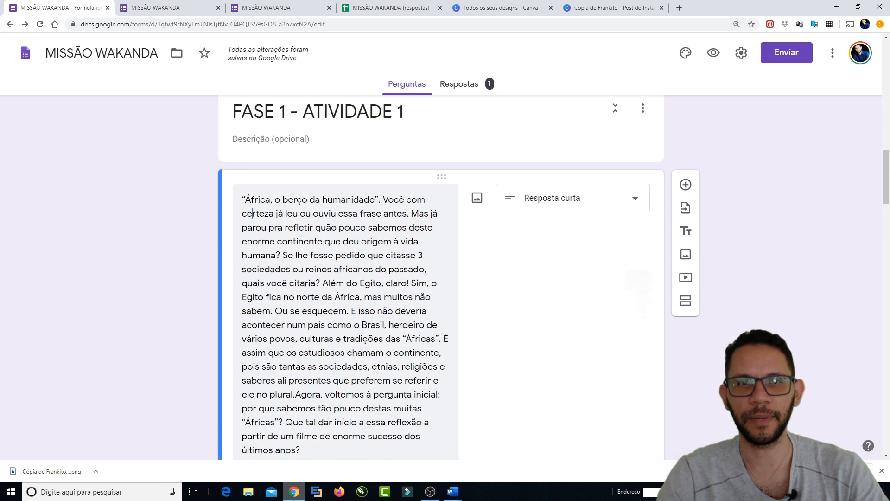
drag(239, 200, 348, 450)
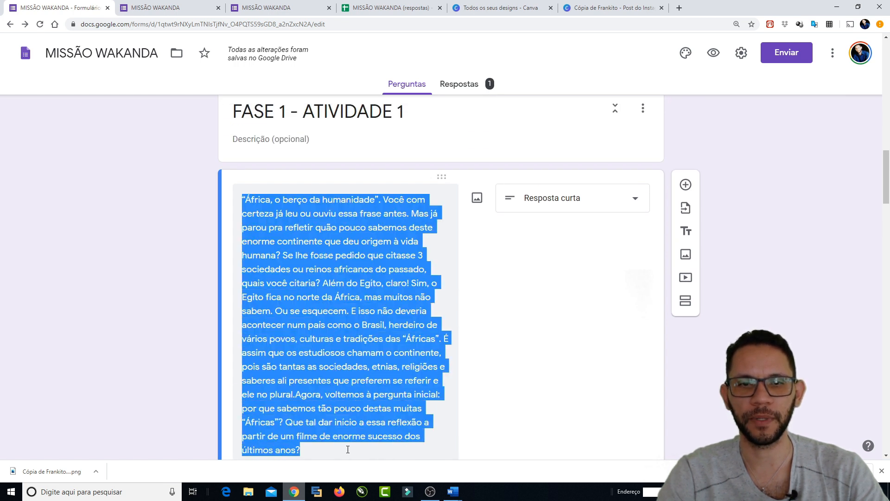
key(BackSpace)
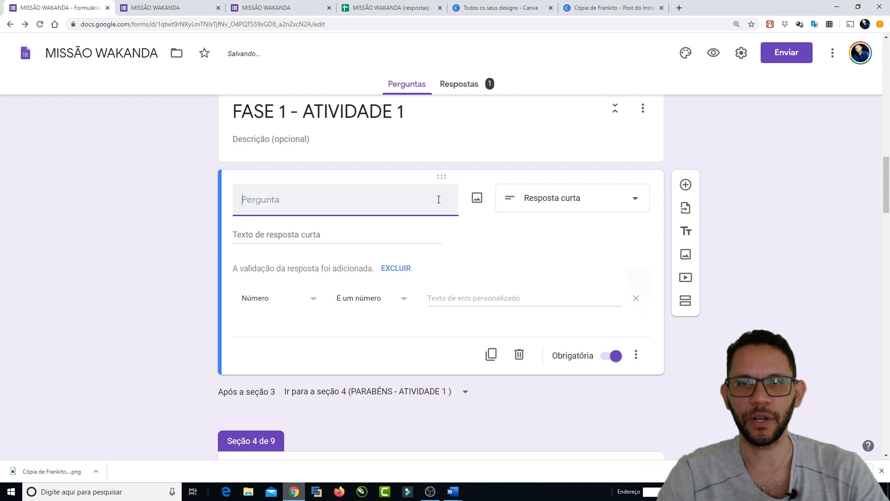
Step: Insert the downloaded Desafio 1 PNG as the image of the FASE 1 - ATIVIDADE 1 question and check it
click(477, 203)
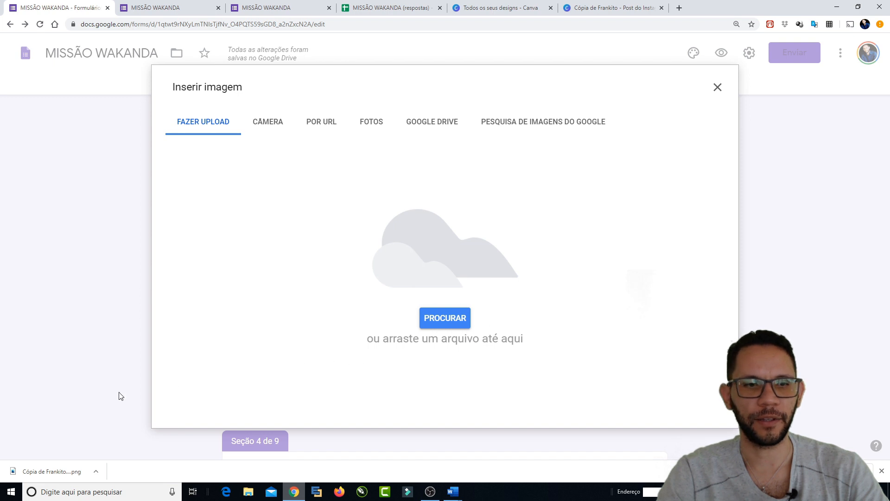
drag(38, 473, 289, 336)
drag(360, 302, 360, 303)
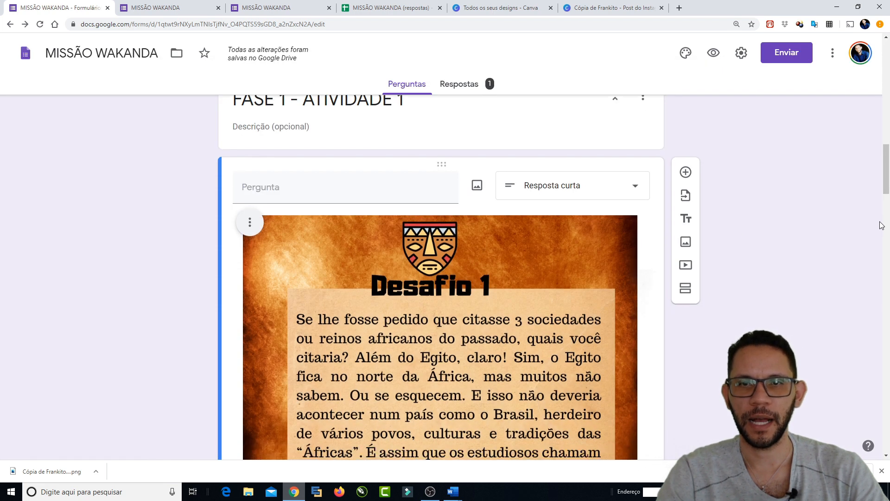
scroll(847, 204, down, 5)
scroll(846, 205, up, 4)
scroll(846, 205, down, 3)
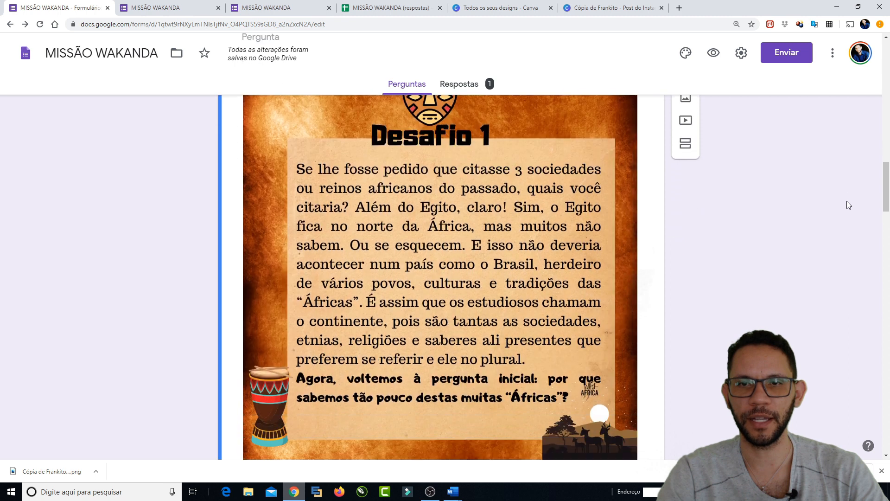
Step: Shrink the Desafio 1 image in the question proportionally to about three quarters of its inserted width
click(546, 344)
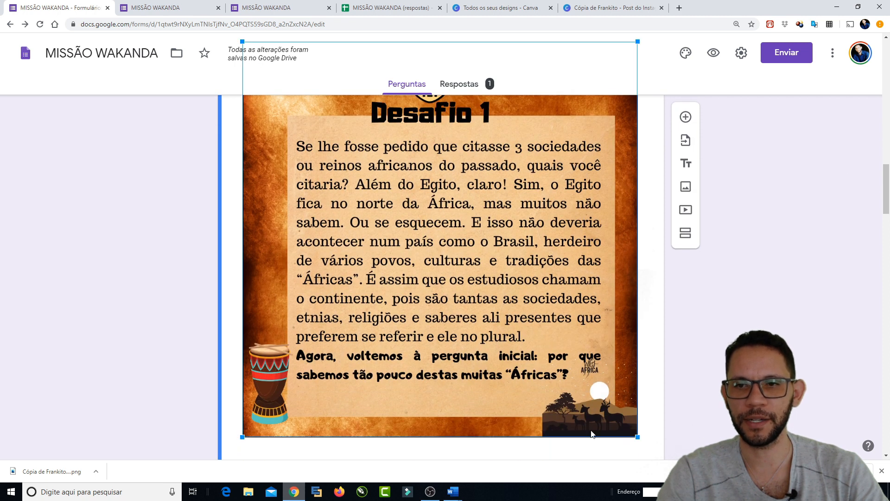
drag(638, 437, 545, 356)
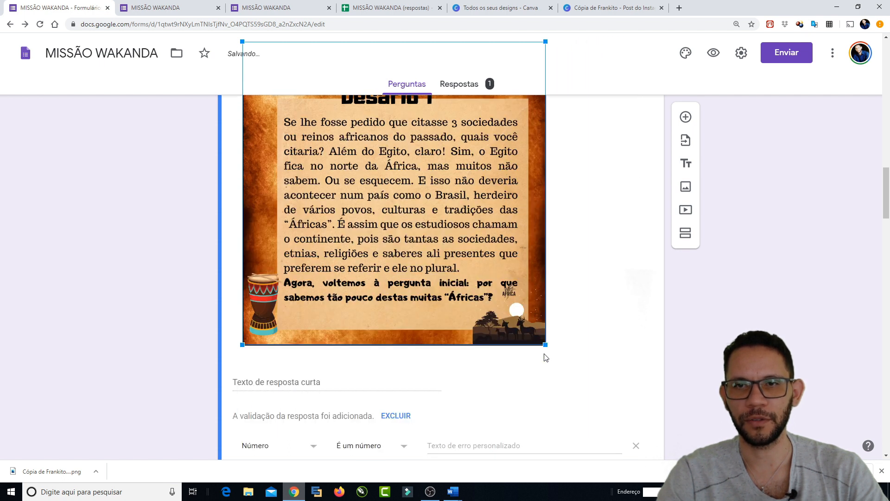
click(800, 360)
scroll(676, 313, up, 2)
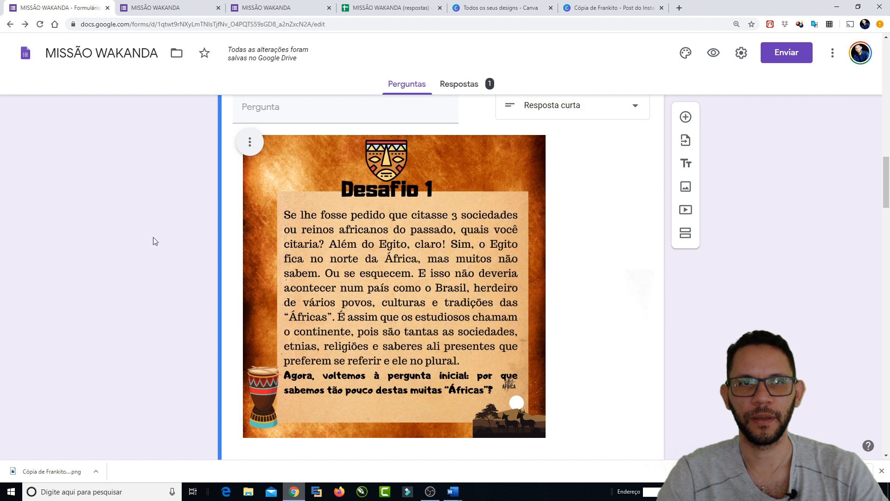
scroll(141, 236, up, 3)
scroll(141, 238, down, 1)
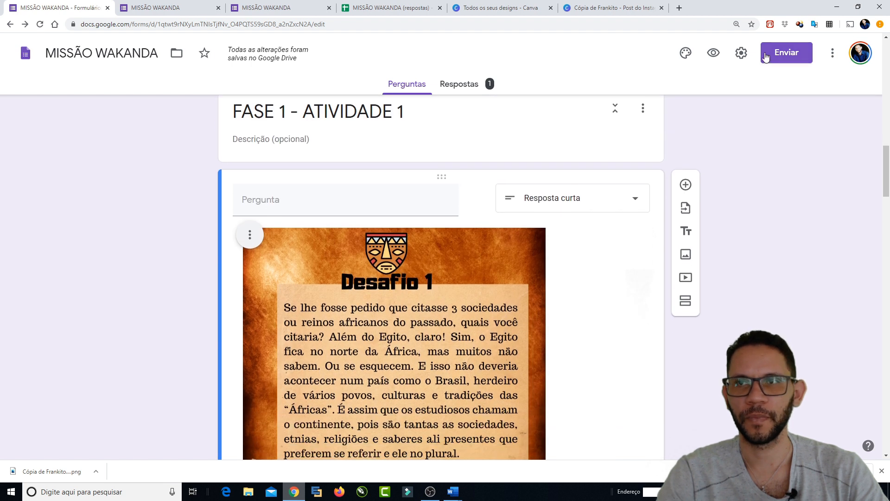
Step: Open a new form preview, fill in the full name field and advance past the map section to FASE 1 - ATIVIDADE 1
click(713, 53)
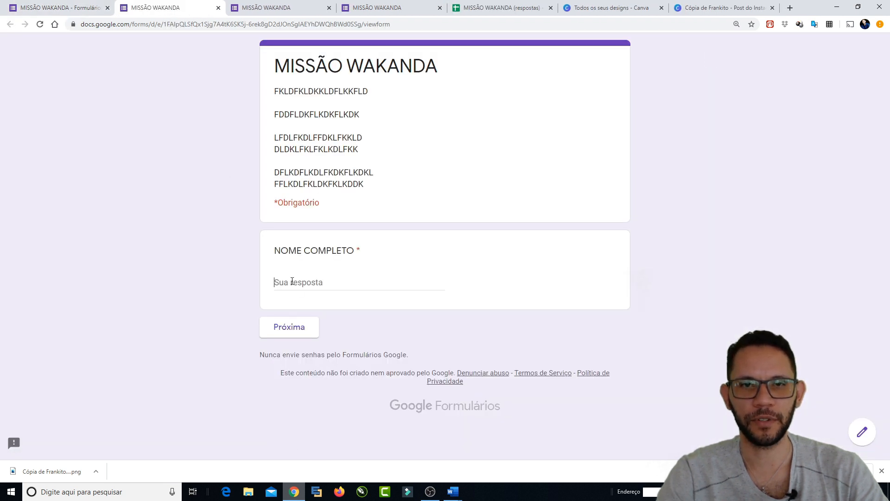
click(291, 281)
text(vinci)
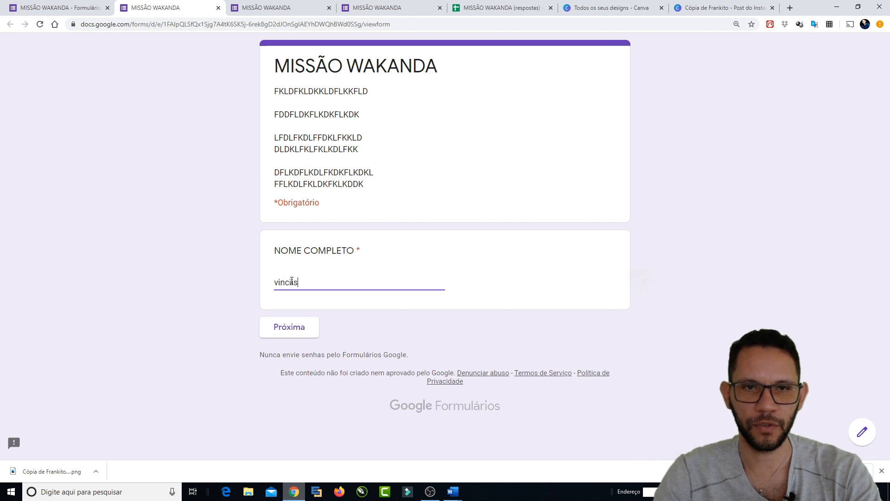
text(us)
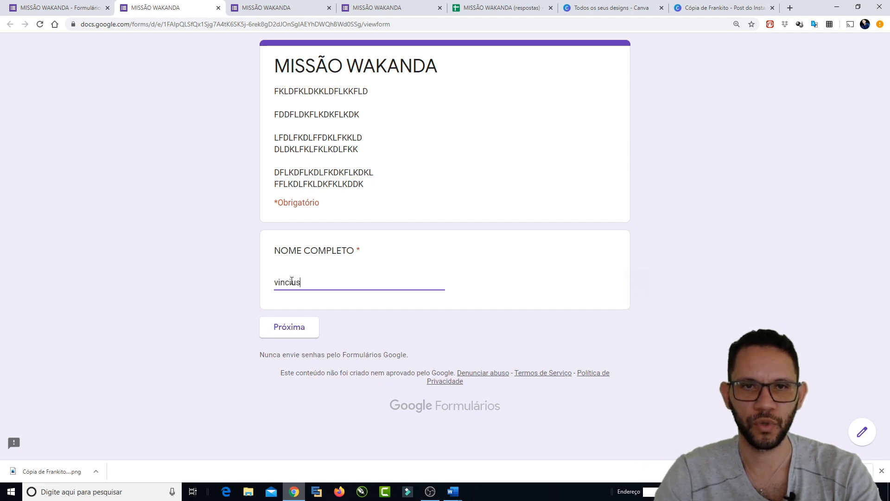
key(BackSpace)
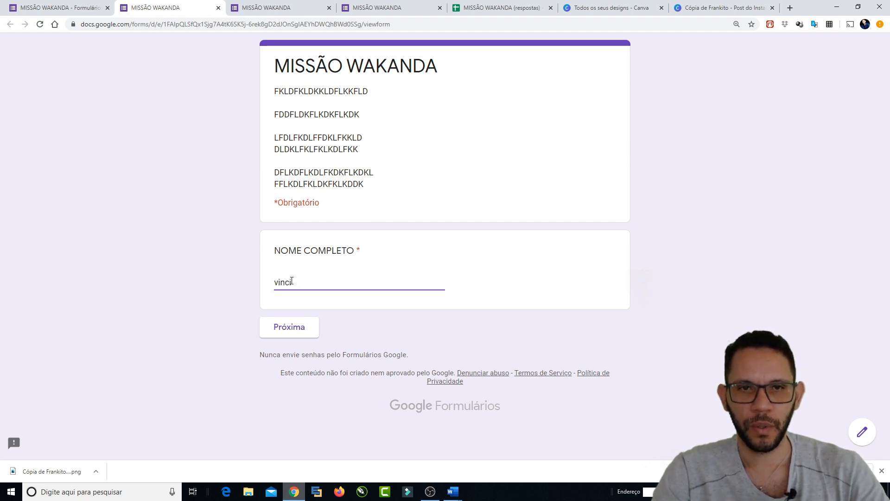
text(s)
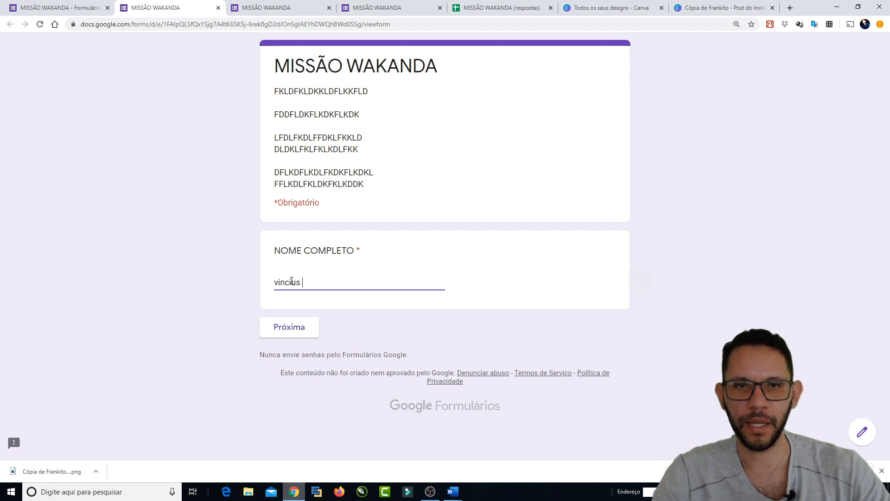
click(298, 327)
scroll(299, 331, down, 4)
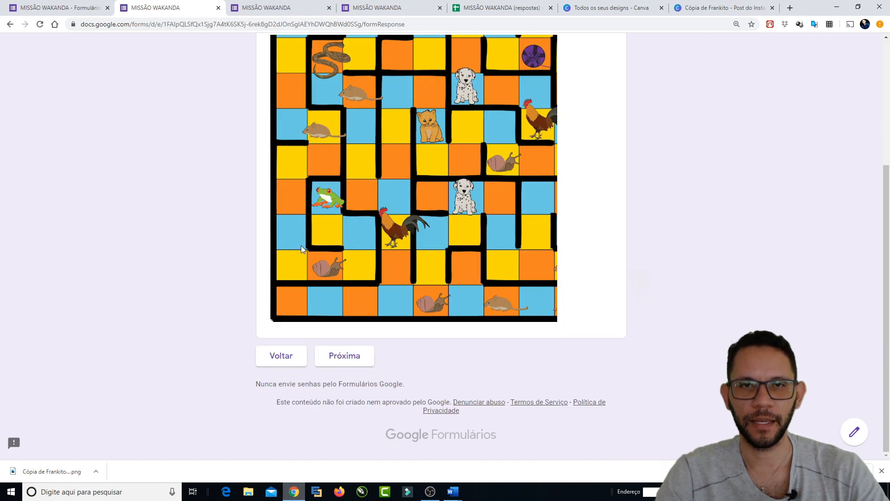
click(344, 357)
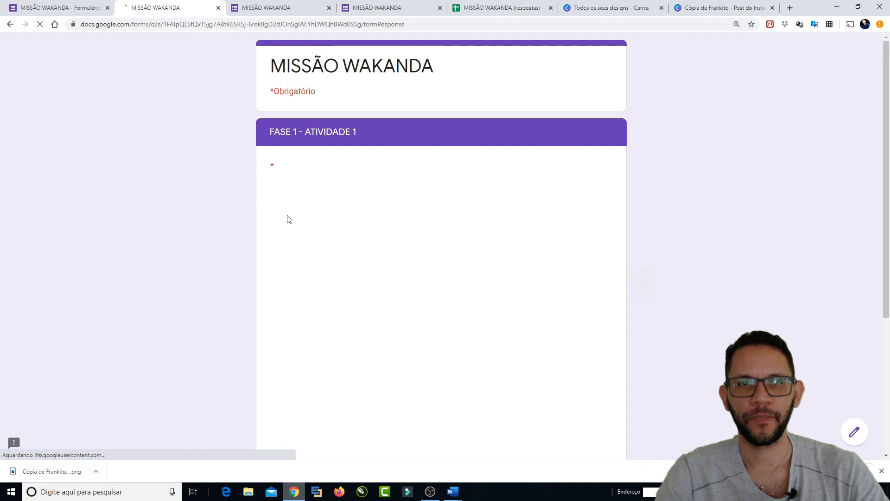
Step: Examine how the Desafio 1 image and its answer field appear in the FASE 1 - ATIVIDADE 1 preview
scroll(189, 176, down, 2)
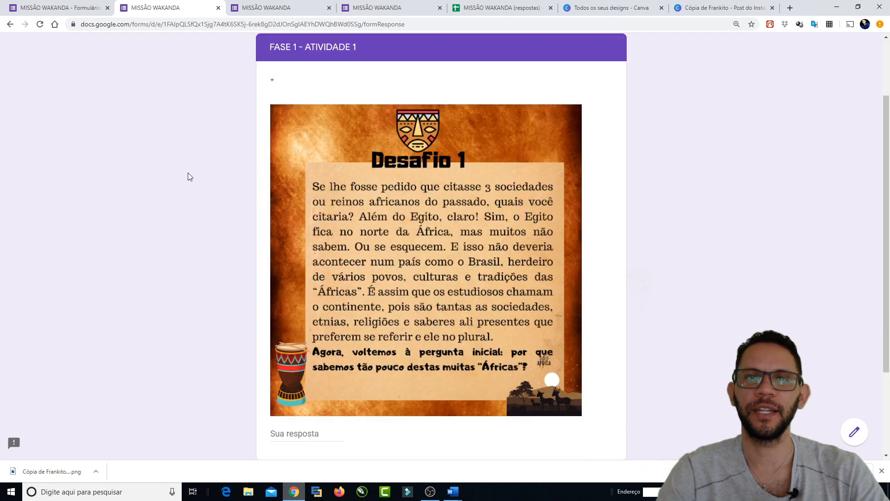
scroll(188, 176, up, 1)
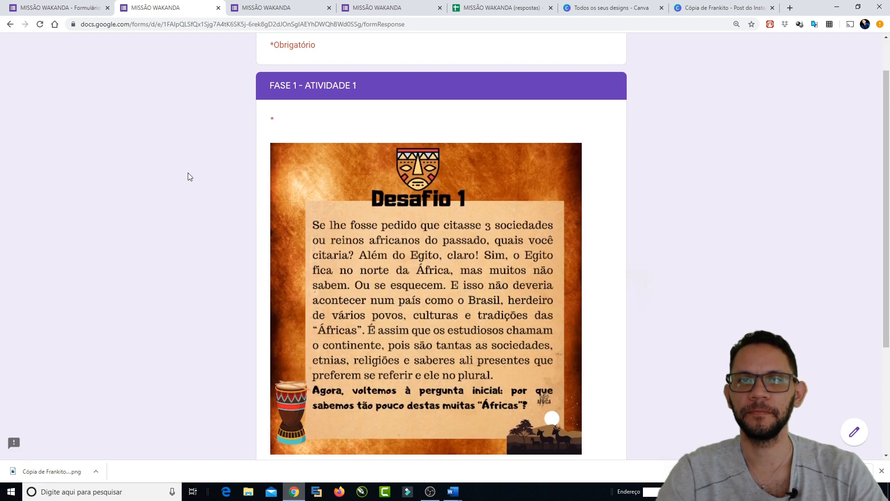
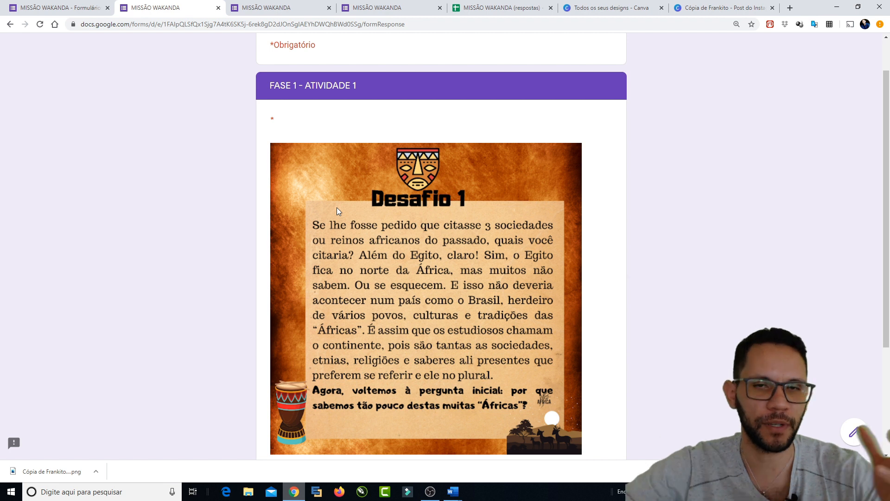
scroll(344, 185, down, 3)
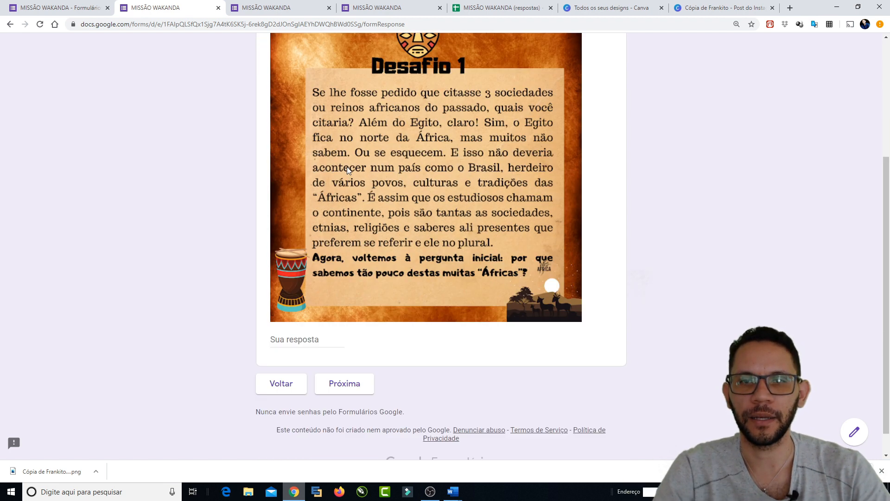
scroll(227, 234, up, 3)
scroll(220, 241, down, 1)
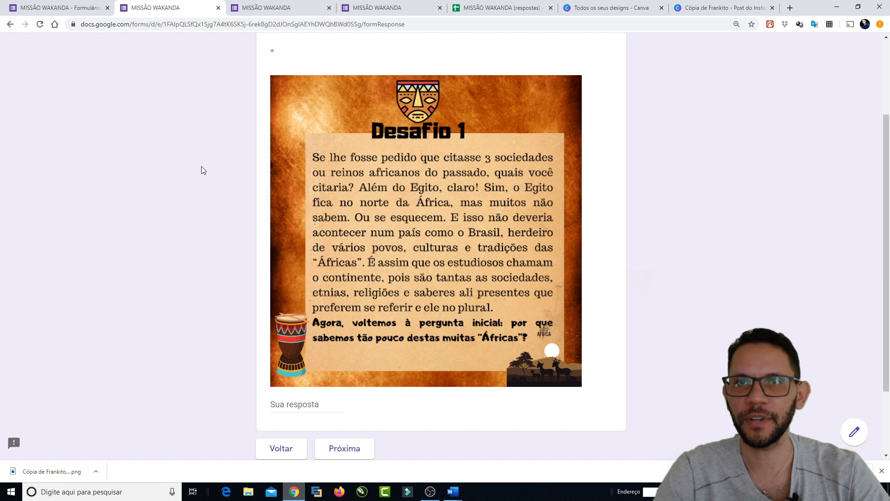
Step: Switch to the Canva design and view its Desafio 1 page
click(610, 8)
click(693, 8)
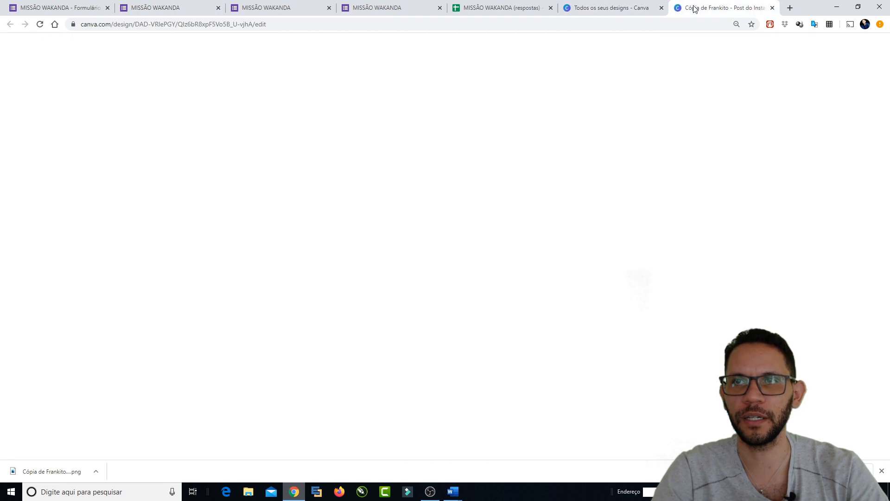
click(632, 8)
click(680, 10)
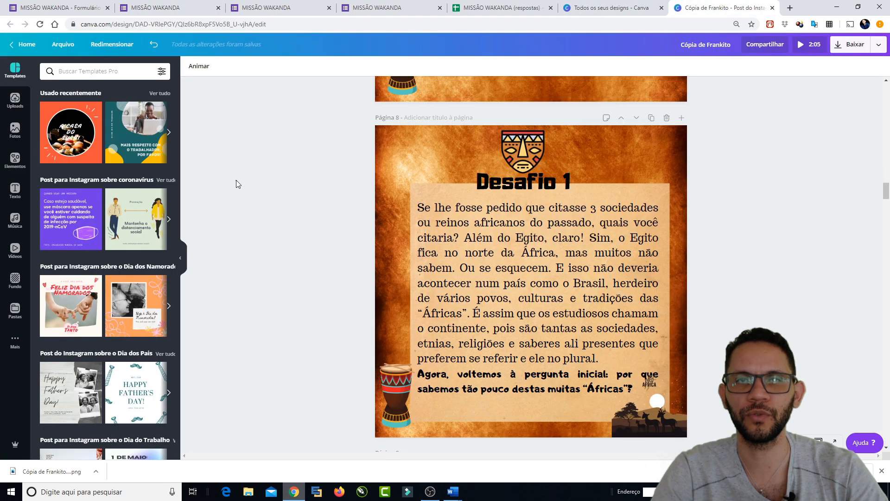
Step: Launch PowerPoint from the Windows search
click(130, 494)
text(power)
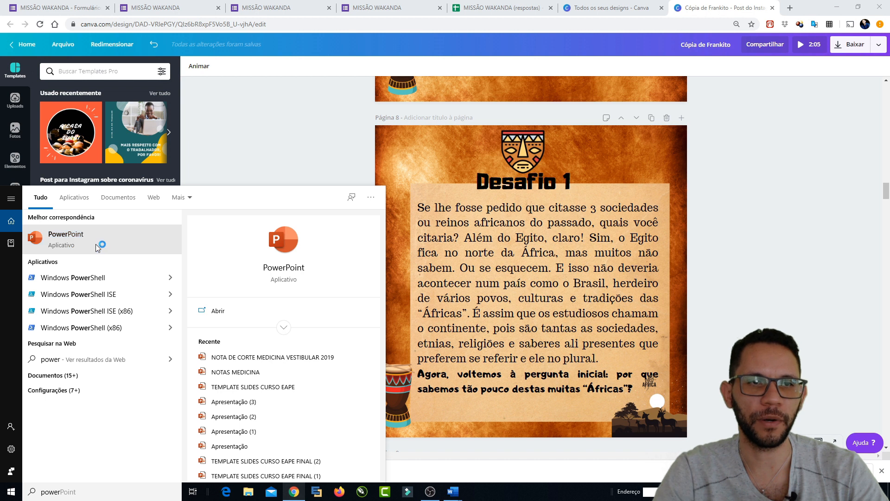
click(452, 232)
click(454, 232)
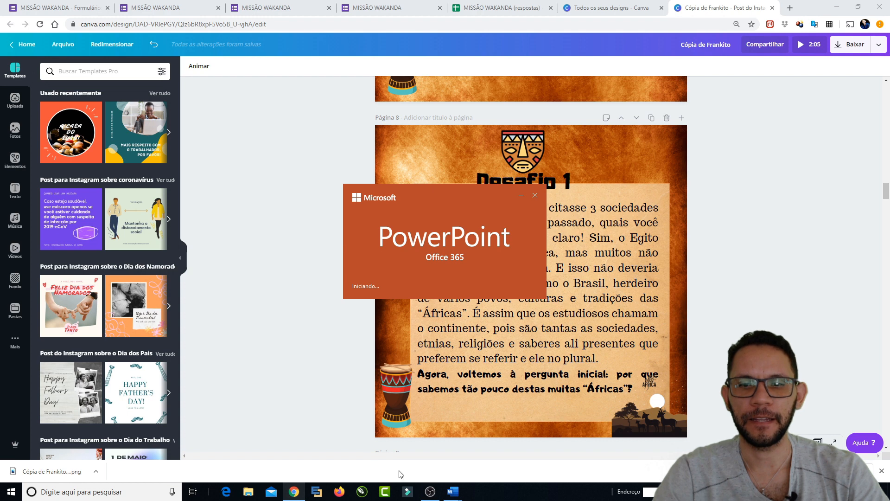
Step: Copy the four ATIVIDADE 01 paragraphs on the first page of the HISTÓRIA_1SERIE Word document
mouse_move(453, 492)
click(478, 459)
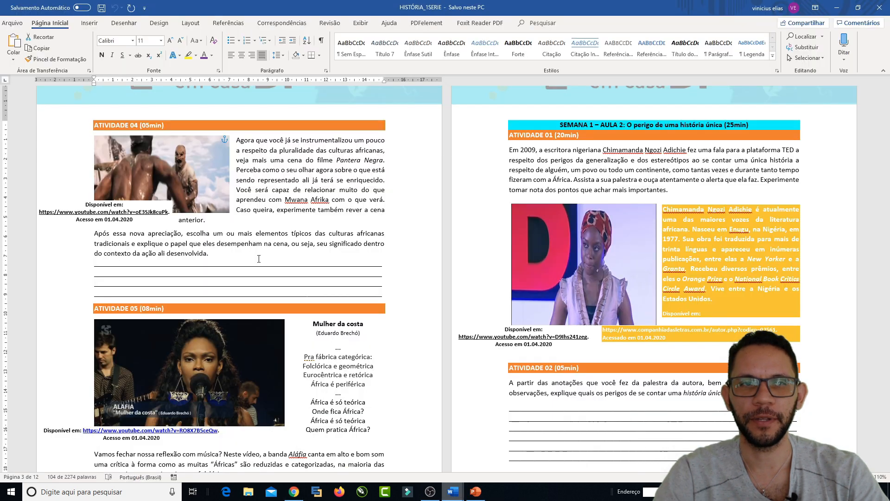
scroll(260, 227, up, 10)
scroll(266, 226, up, 3)
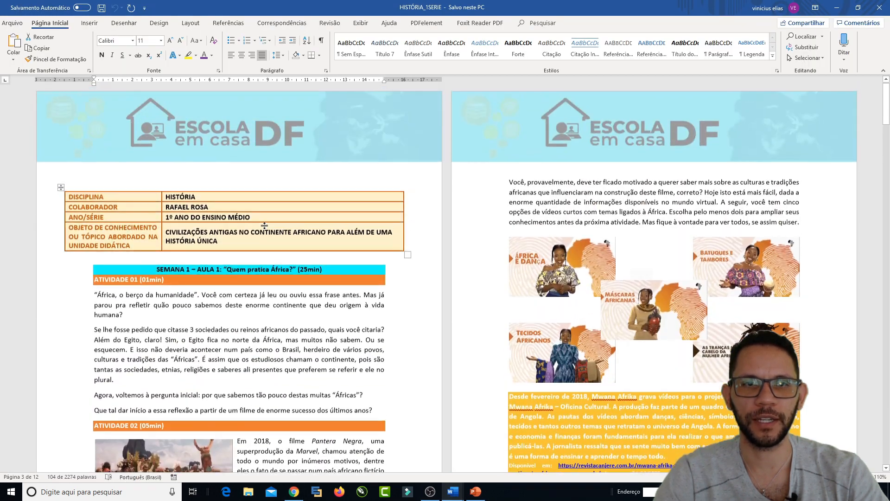
scroll(265, 227, down, 2)
click(116, 198)
drag(95, 179, 389, 302)
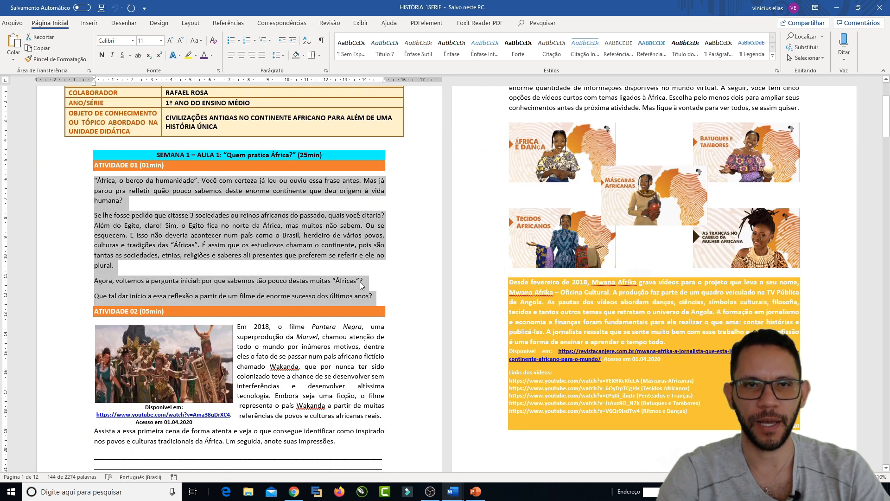
Step: In a new blank PowerPoint presentation, replace the title and subtitle placeholders with the copied ATIVIDADE 01 text
click(481, 494)
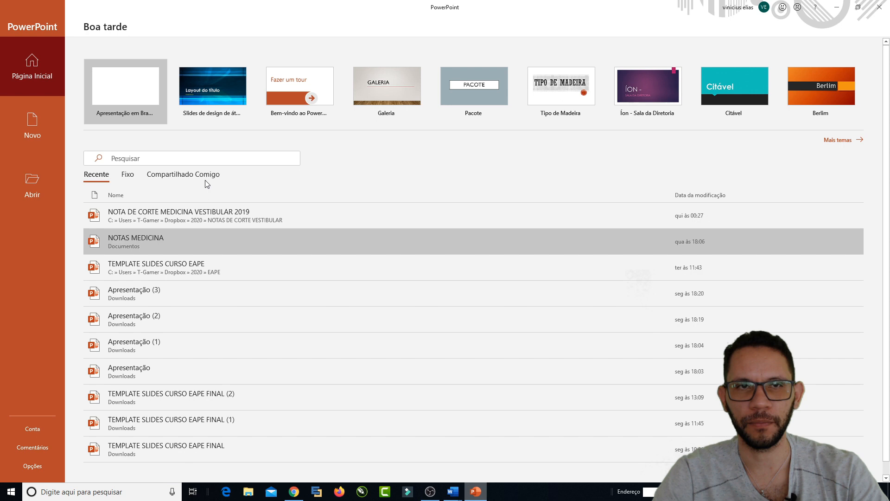
click(142, 95)
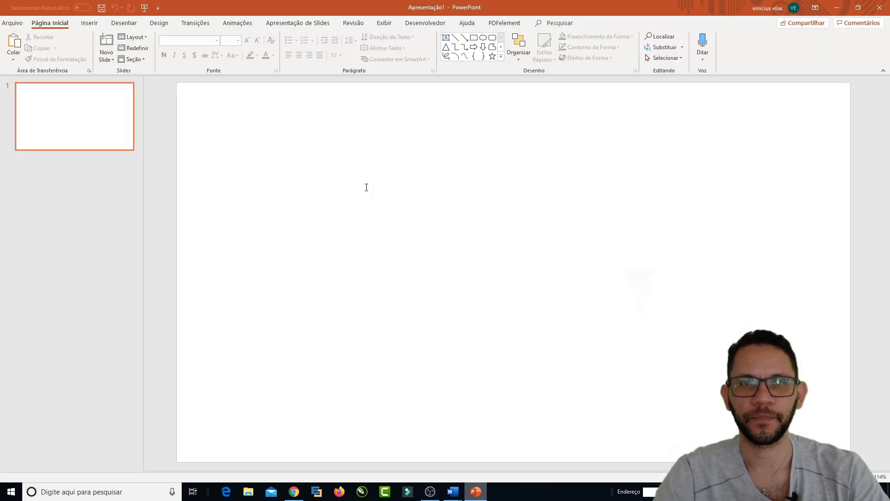
click(325, 145)
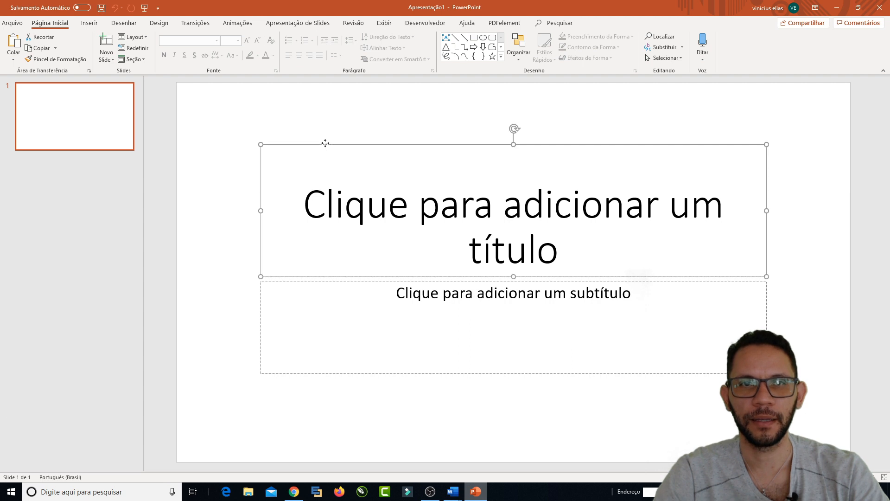
key(Delete)
drag(242, 207, 852, 423)
key(Delete)
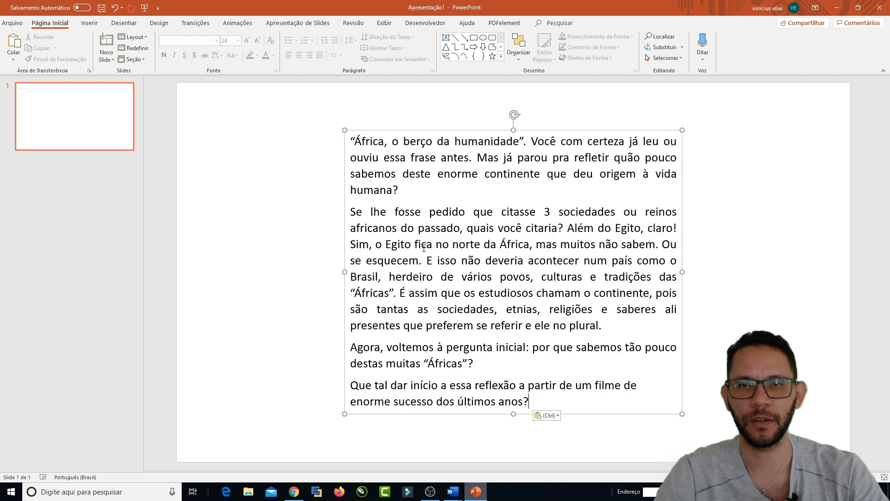
Step: Widen the pasted text box on both sides to span most of the slide and enlarge its text to 24 pt
drag(347, 272, 219, 266)
drag(682, 242, 803, 243)
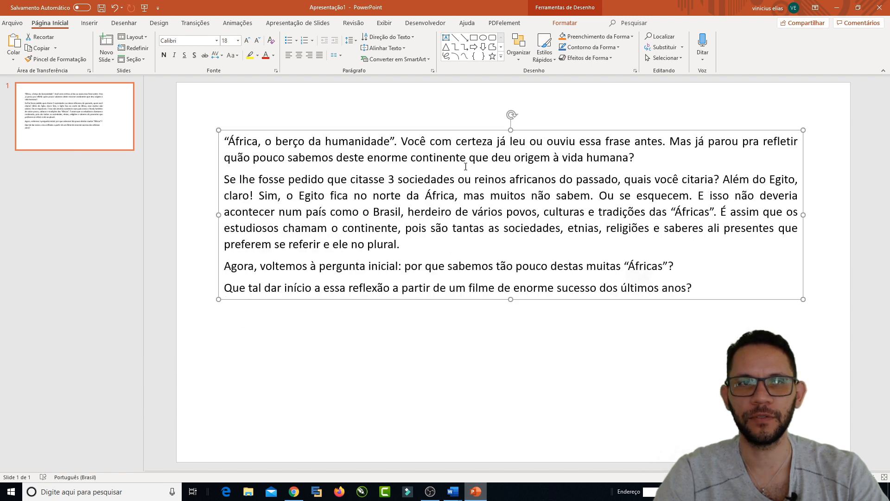
click(247, 41)
click(247, 41)
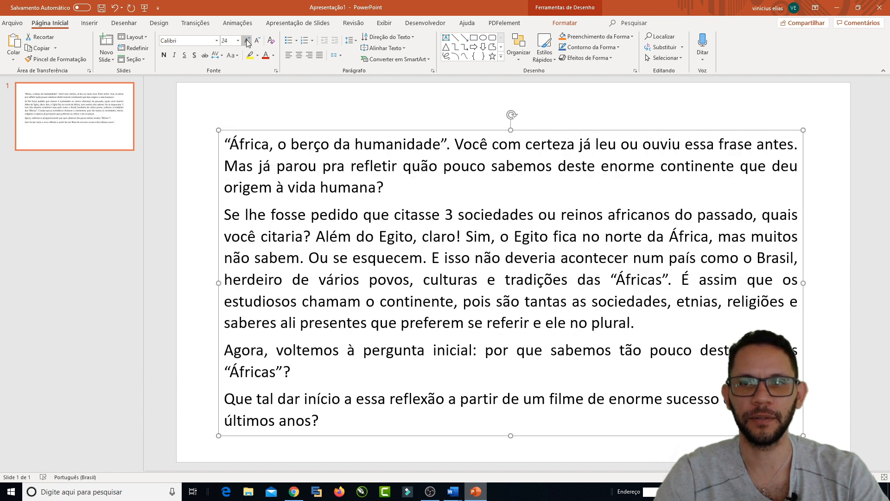
Step: Set the text box font to Berlin Sans FB Demi and move the box slightly upward on the slide
click(216, 40)
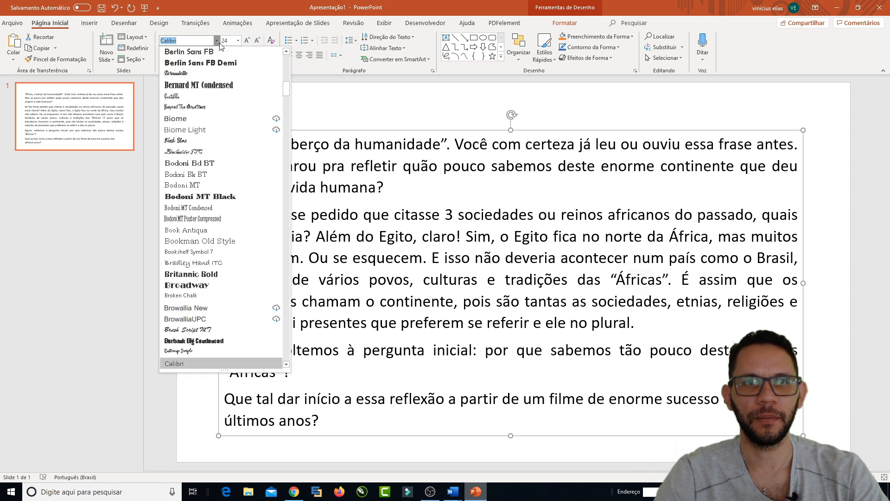
click(201, 65)
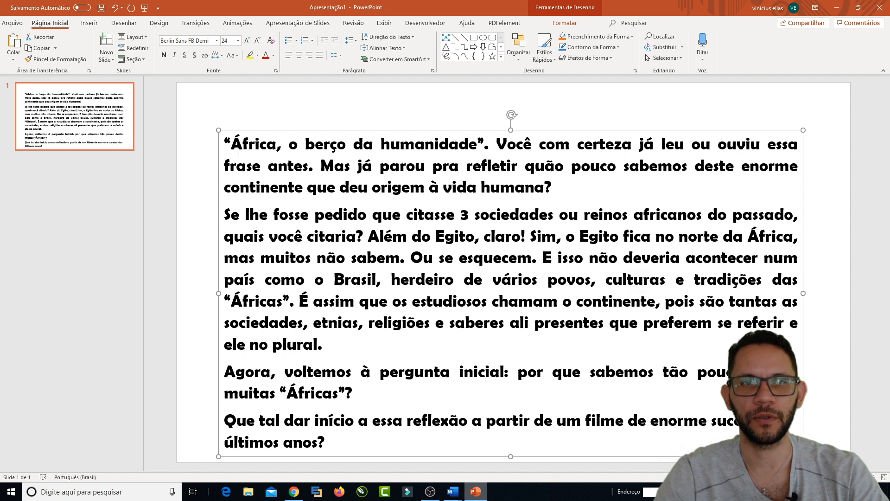
drag(219, 175, 217, 156)
click(187, 157)
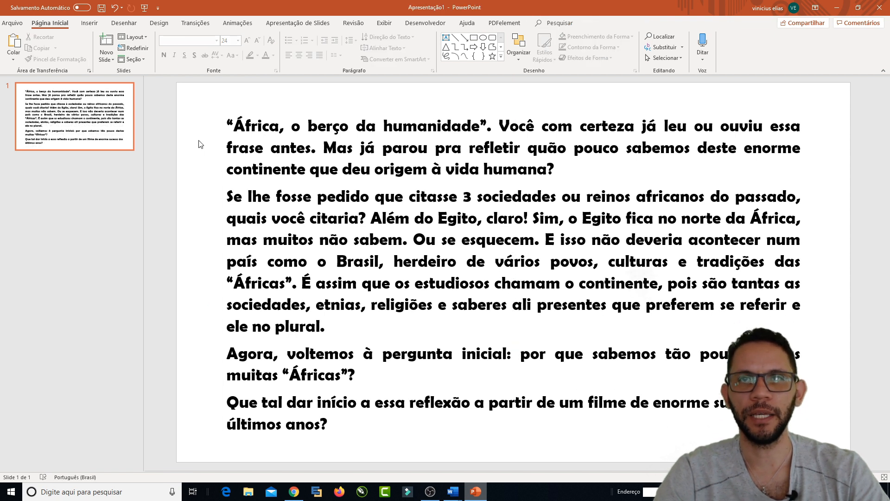
click(465, 39)
click(474, 39)
drag(176, 82, 401, 211)
key(Delete)
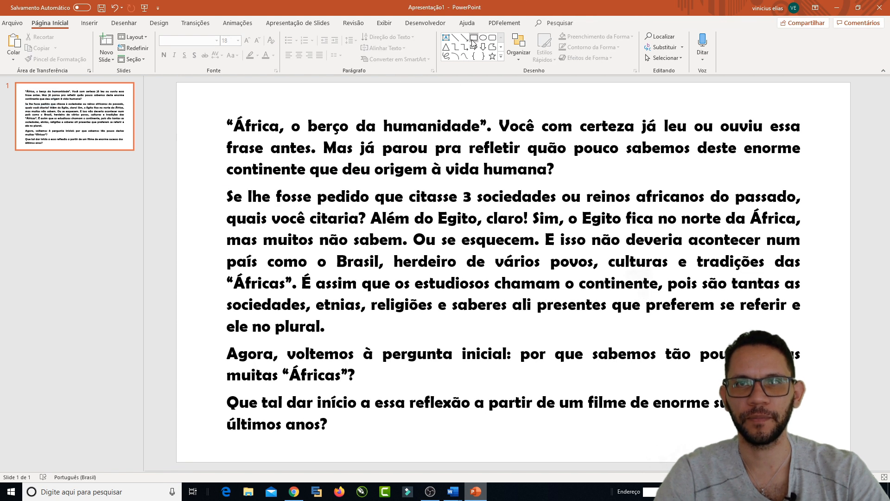
Step: Draw a rectangle covering the whole slide and fill it with the gold theme colour
drag(175, 83, 851, 462)
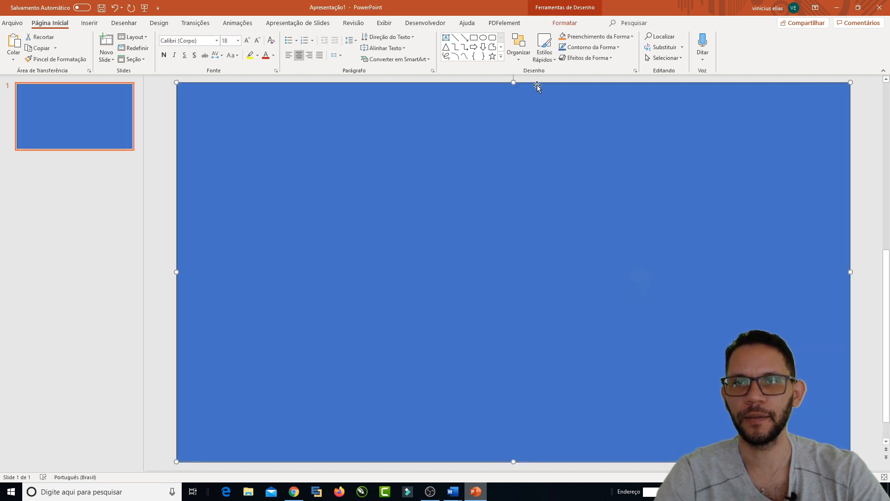
click(582, 37)
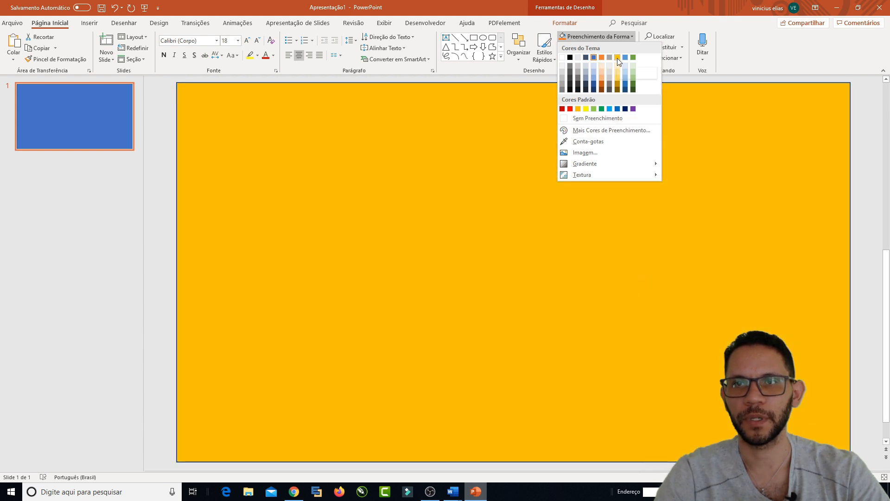
click(618, 58)
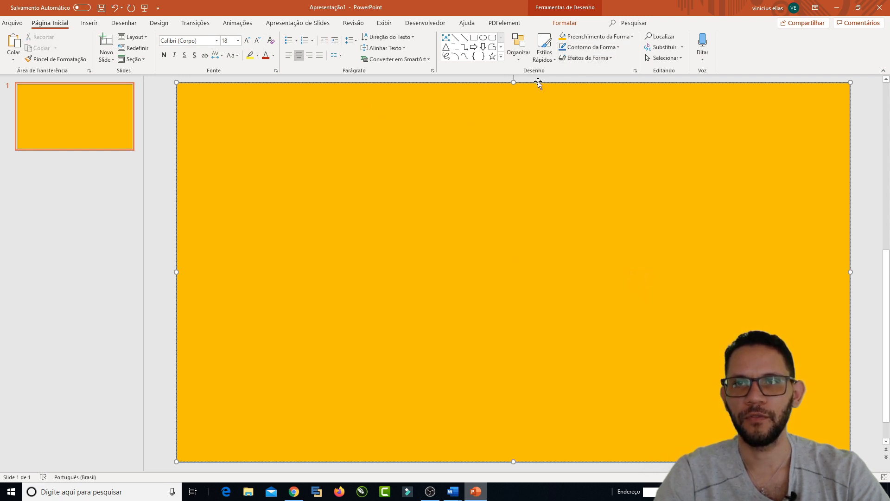
Step: Send the gold rectangle backward behind the ATIVIDADE 01 text
click(477, 83)
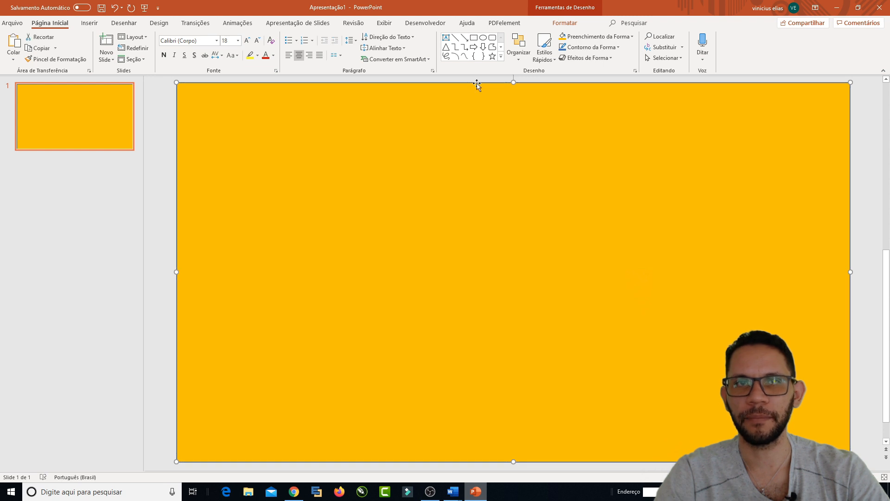
click(563, 23)
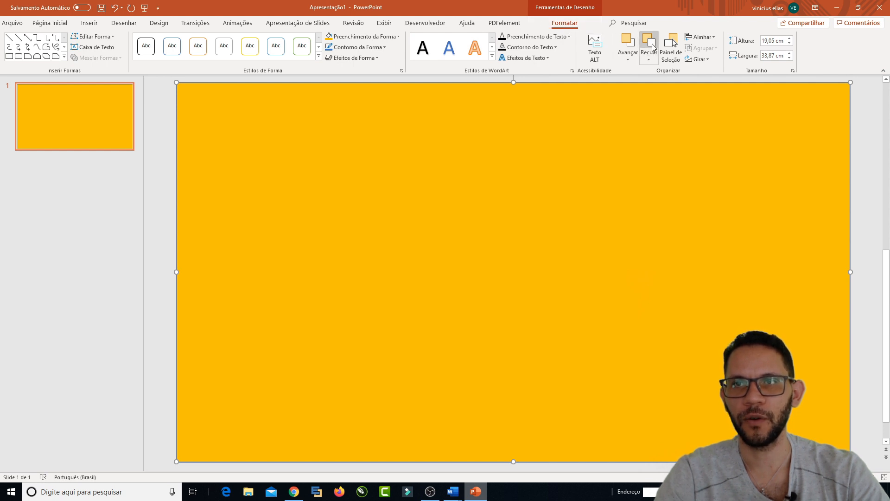
click(650, 43)
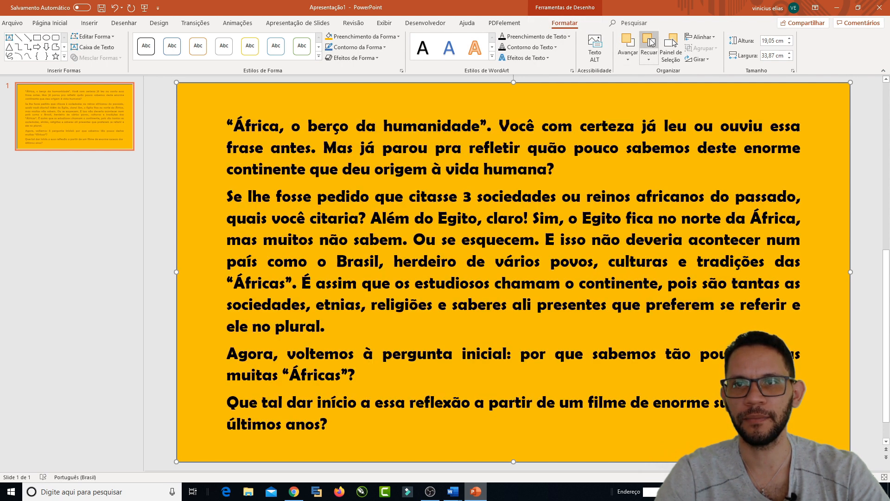
click(166, 147)
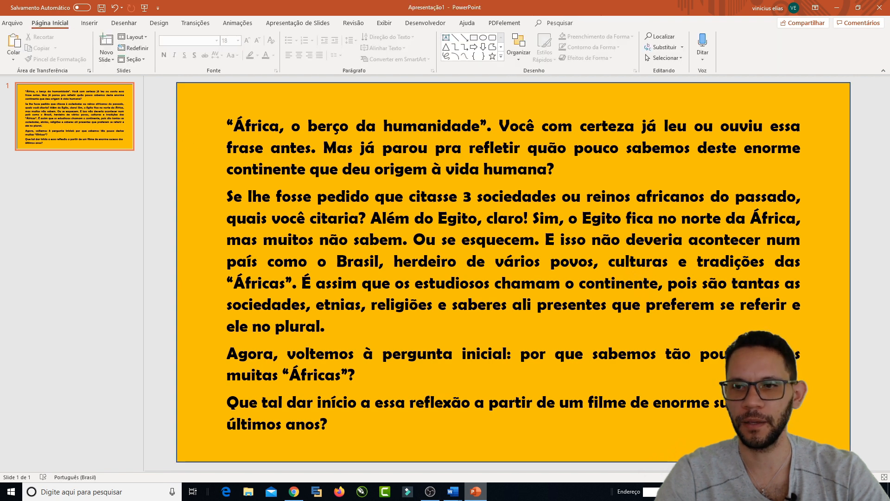
Step: Colour the last paragraph, "Que tal dar início a essa reflexão…", red
scroll(534, 375, down, 3)
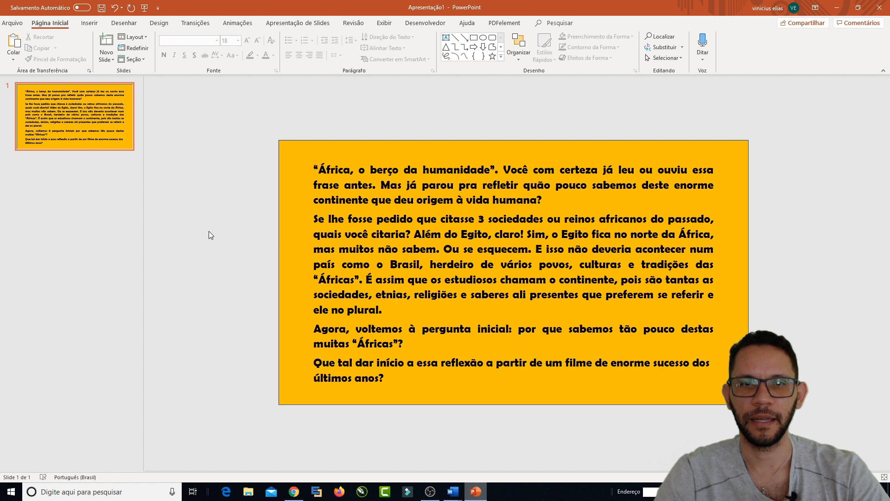
drag(396, 377, 322, 365)
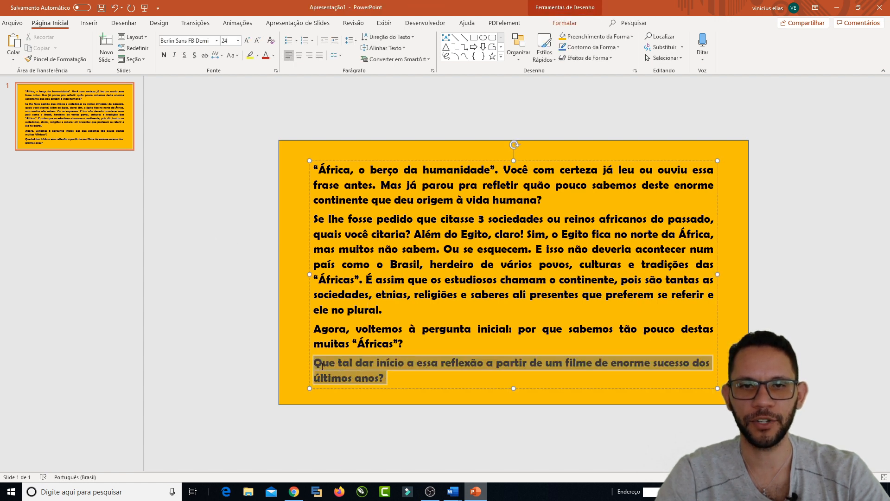
click(273, 55)
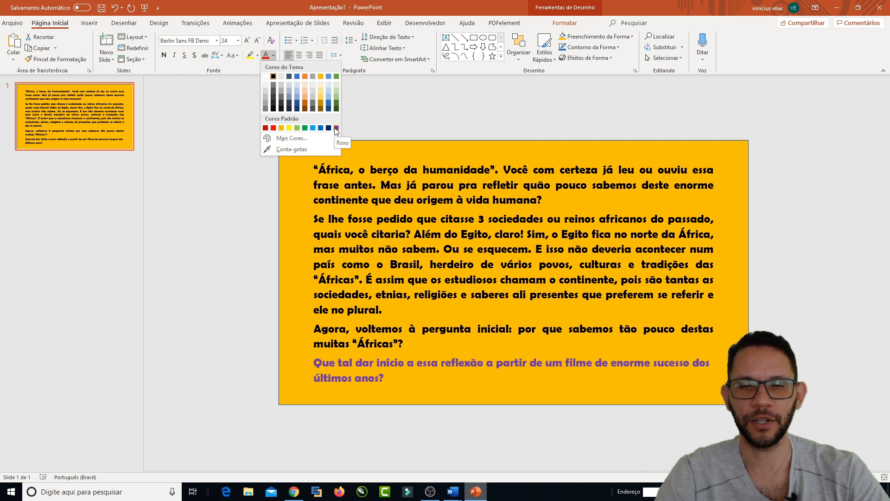
click(273, 128)
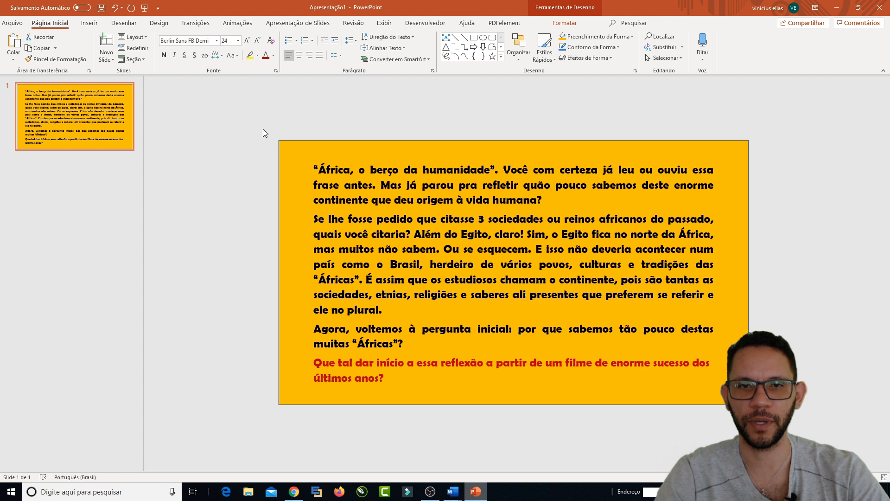
click(215, 181)
click(306, 206)
click(255, 192)
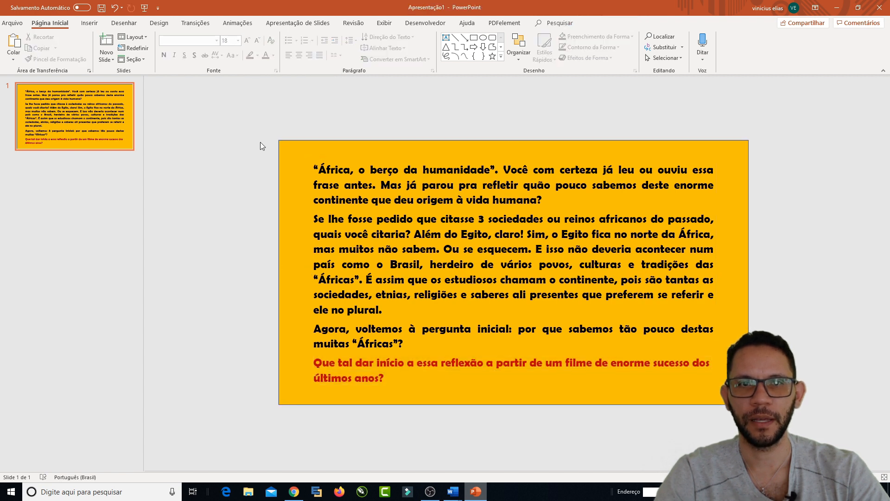
Step: Shrink the text box from its upper-left corner to leave more free margin beside the text
click(339, 185)
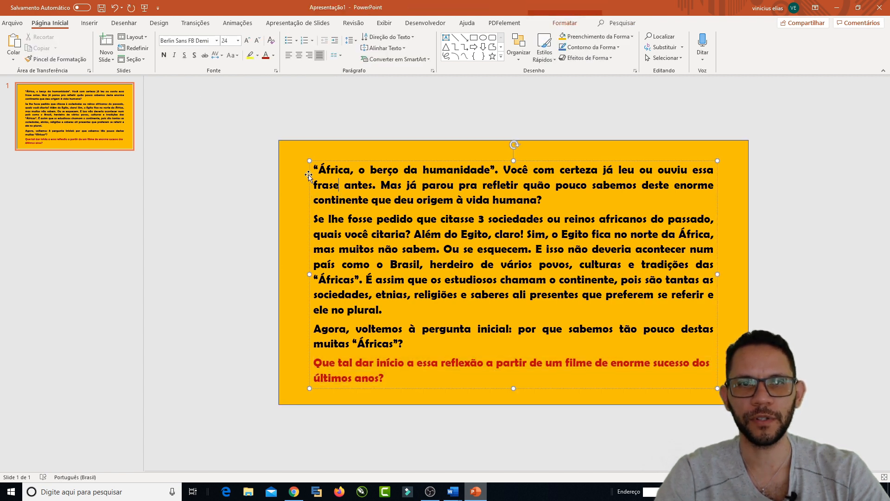
mouse_move(310, 160)
mouse_down()
mouse_move(348, 190)
mouse_move(342, 172)
mouse_up()
click(255, 174)
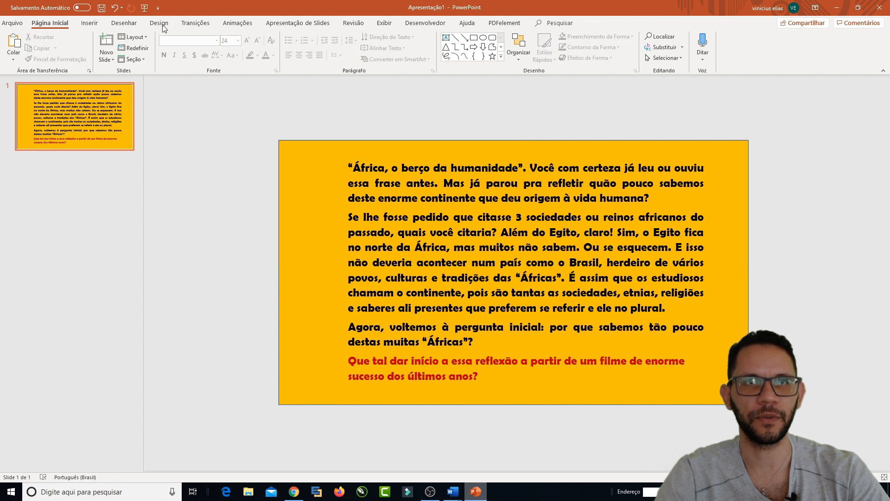
Step: Insert the zebra icon from the Animais category of the icon library into the slide
click(84, 25)
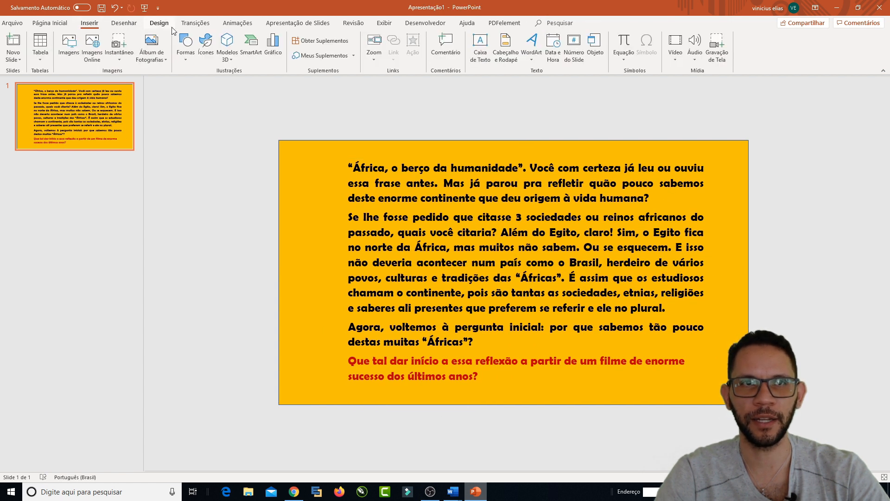
click(205, 61)
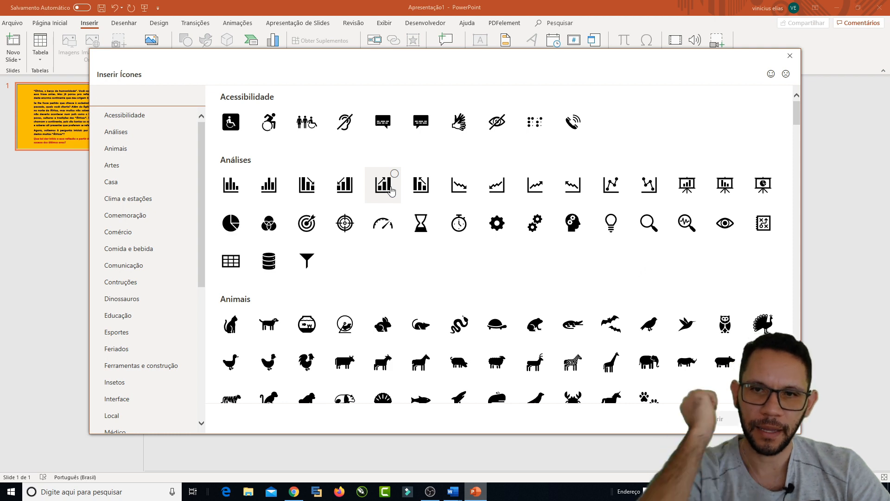
scroll(450, 245, down, 1)
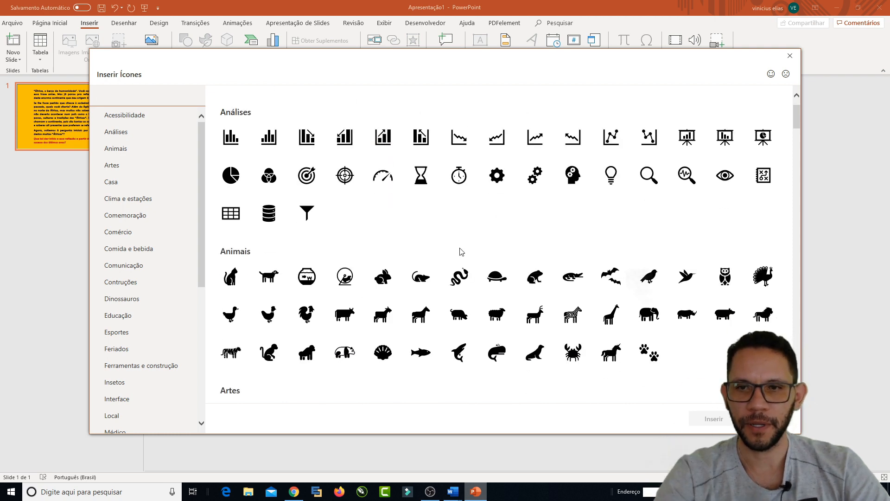
click(561, 310)
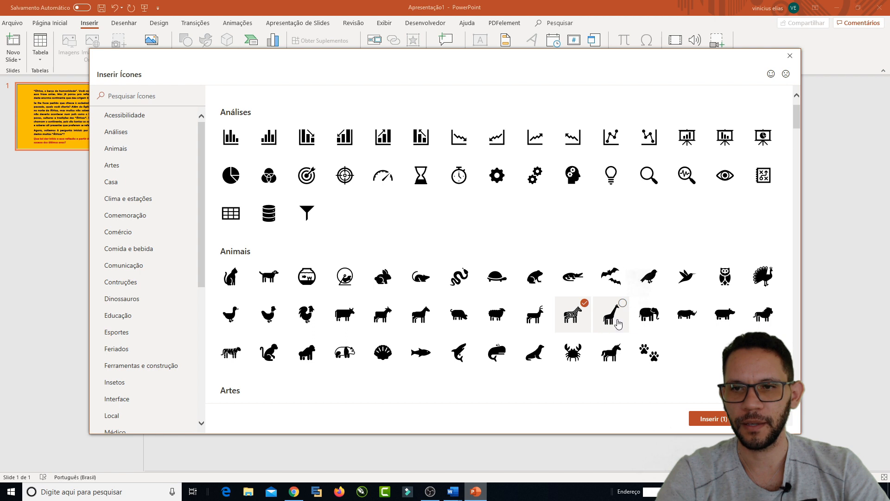
click(712, 419)
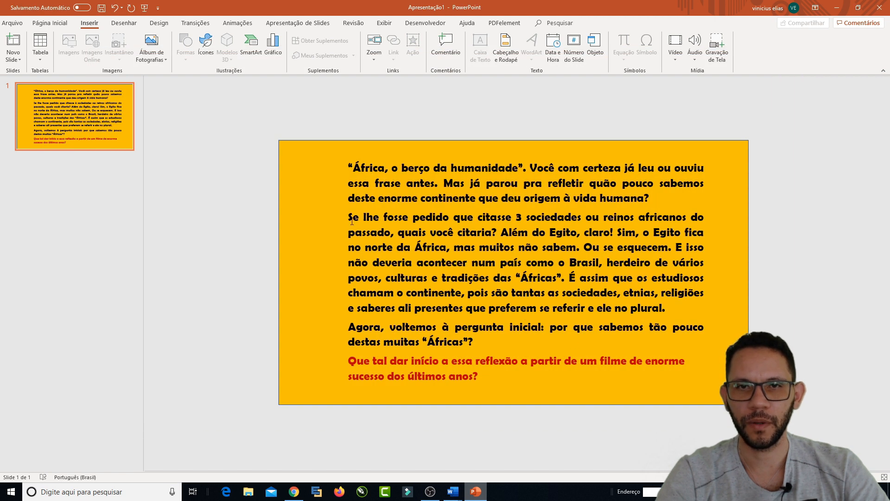
Step: Place the zebra icon in the upper-left corner of the gold slide, beside the first paragraph
drag(510, 274, 351, 320)
drag(323, 347, 323, 161)
click(327, 237)
click(244, 201)
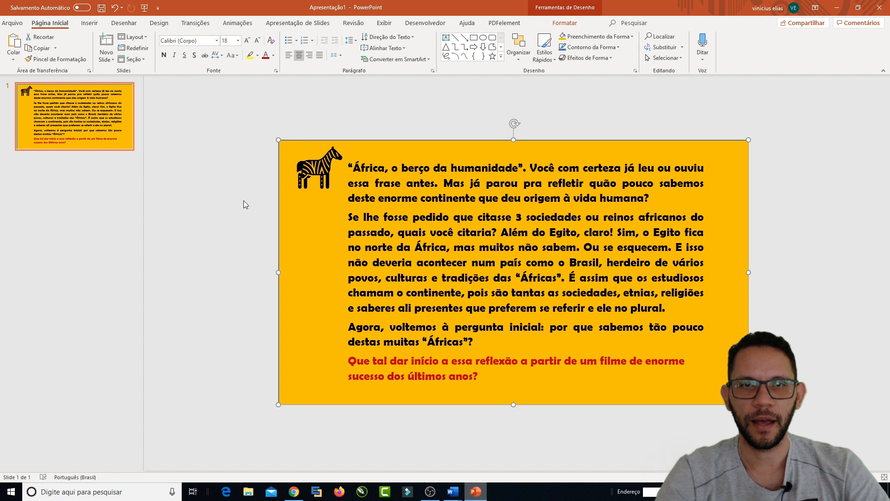
Step: Insert the paw prints icon from the Animais category and place it in the slide's lower-right corner
click(89, 22)
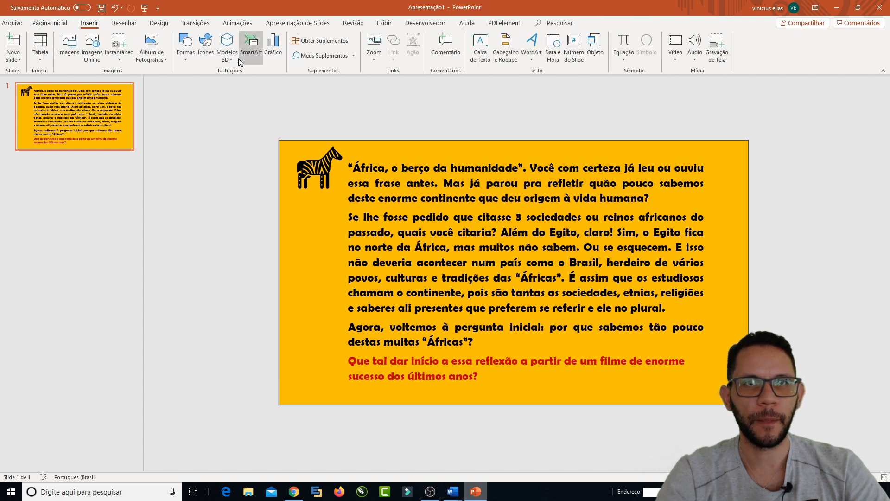
click(206, 46)
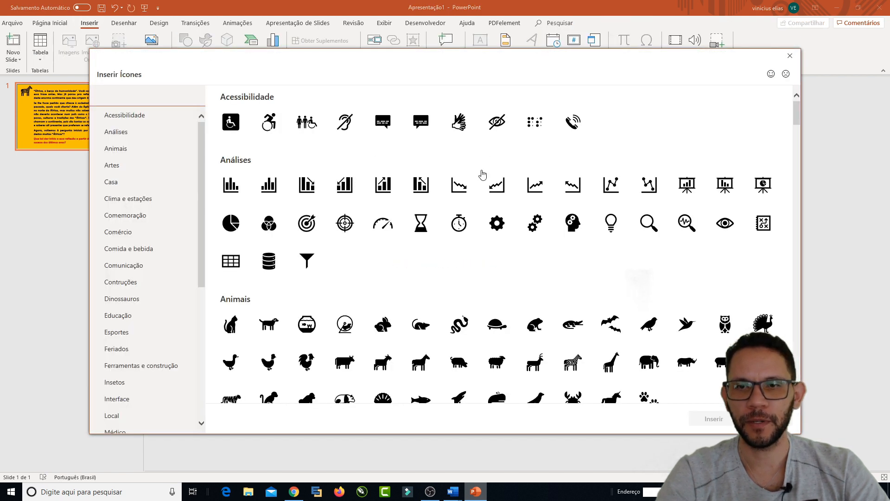
scroll(576, 334, down, 1)
click(652, 354)
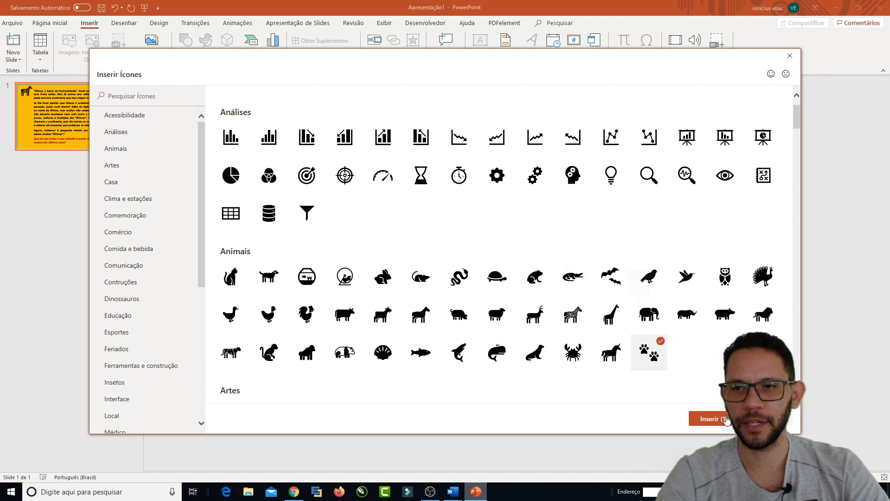
click(714, 419)
drag(512, 279, 709, 364)
click(820, 237)
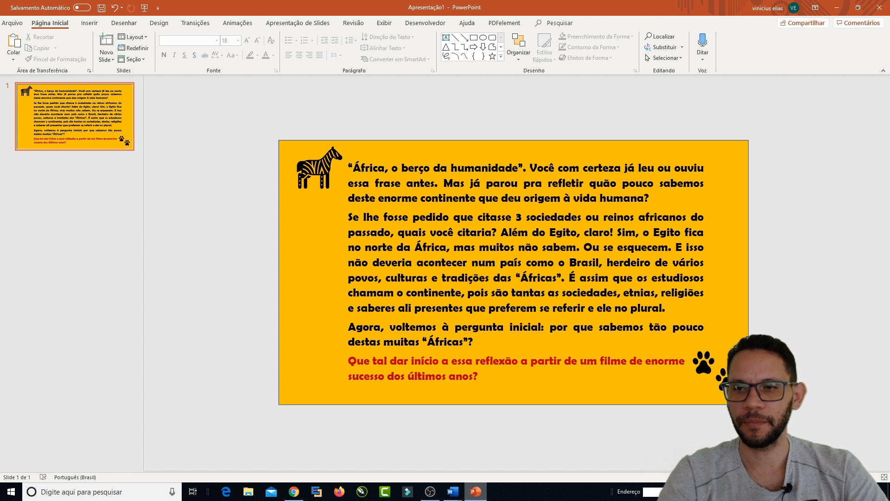
Step: Start saving a copy of the presentation in Documentos on this PC, with Formato PNG as the file type
click(5, 25)
click(37, 145)
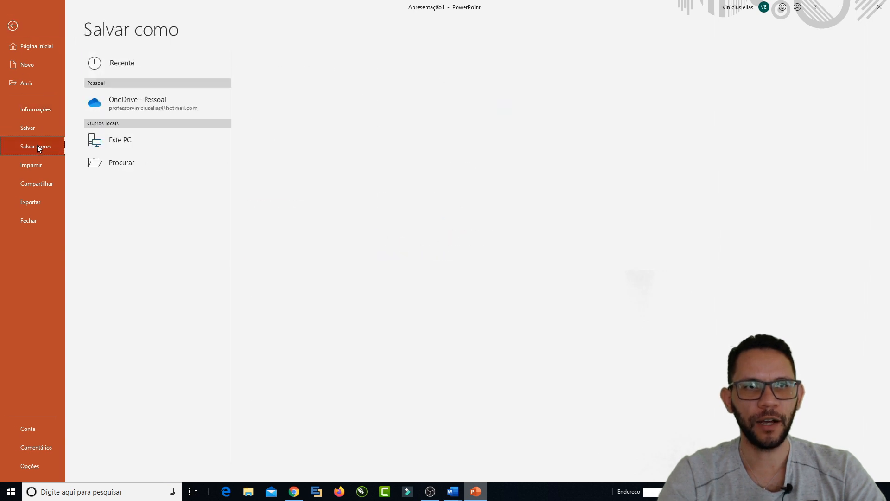
click(134, 144)
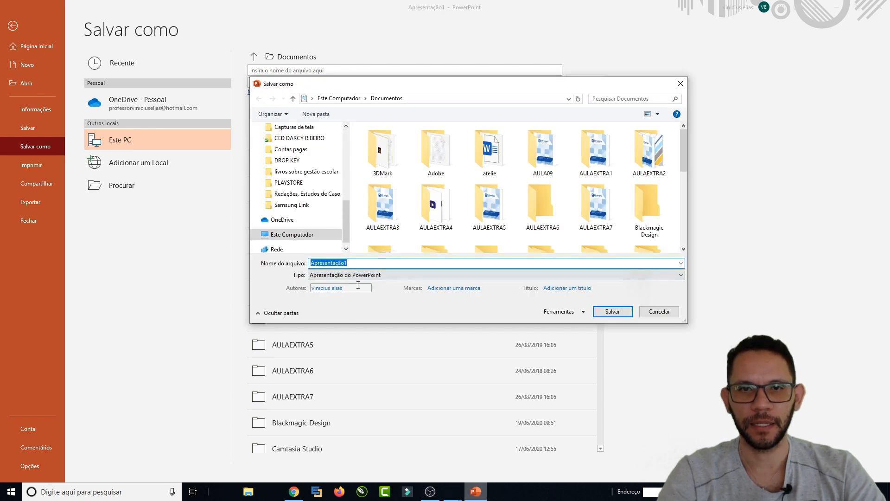
click(360, 276)
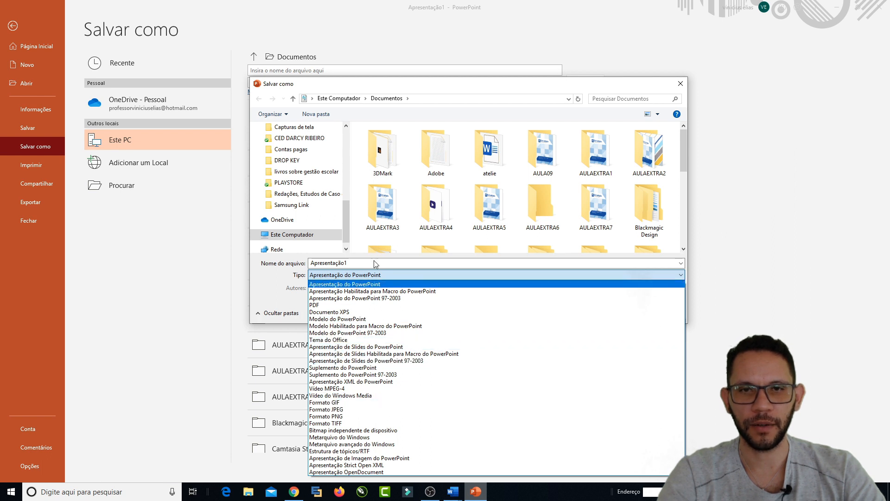
click(273, 278)
click(670, 276)
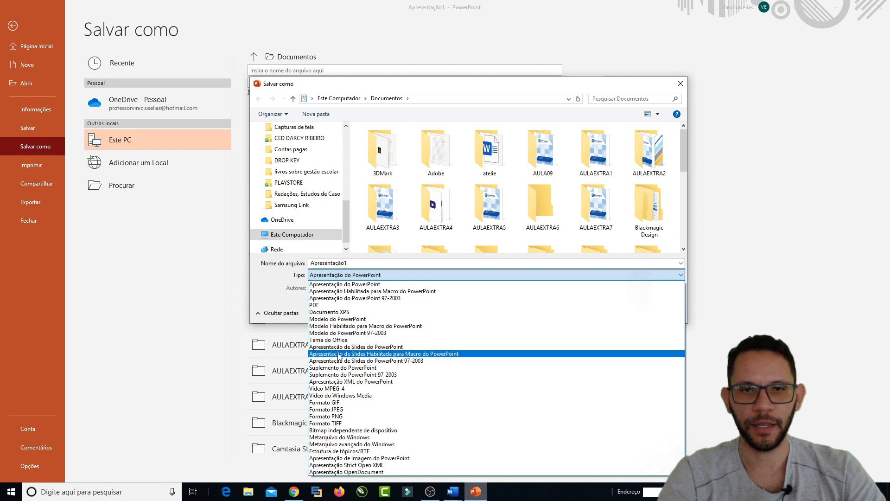
click(335, 417)
Step: Name the image file "atividade 1" and export only the current slide
click(395, 262)
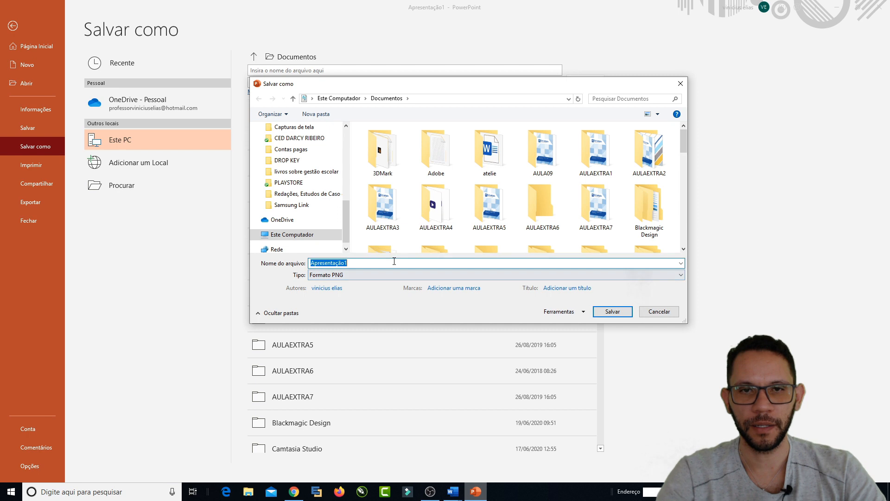
text(atividae)
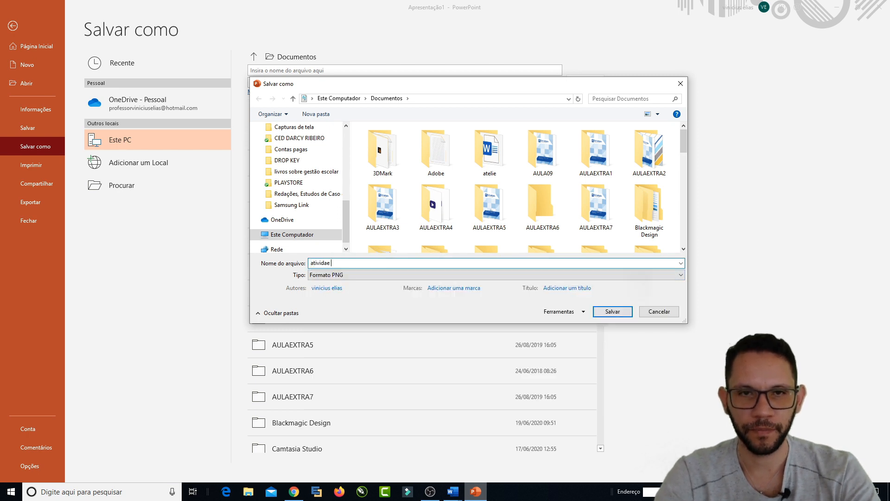
key(BackSpace)
text(de 1)
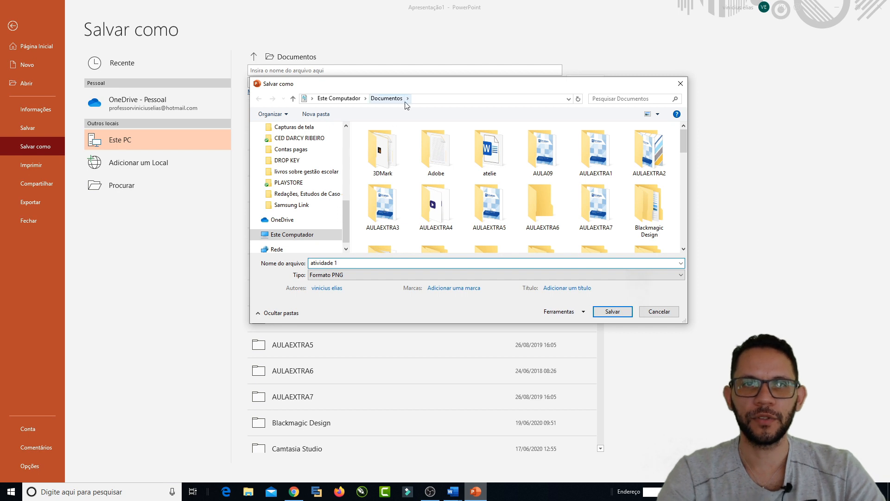
click(608, 312)
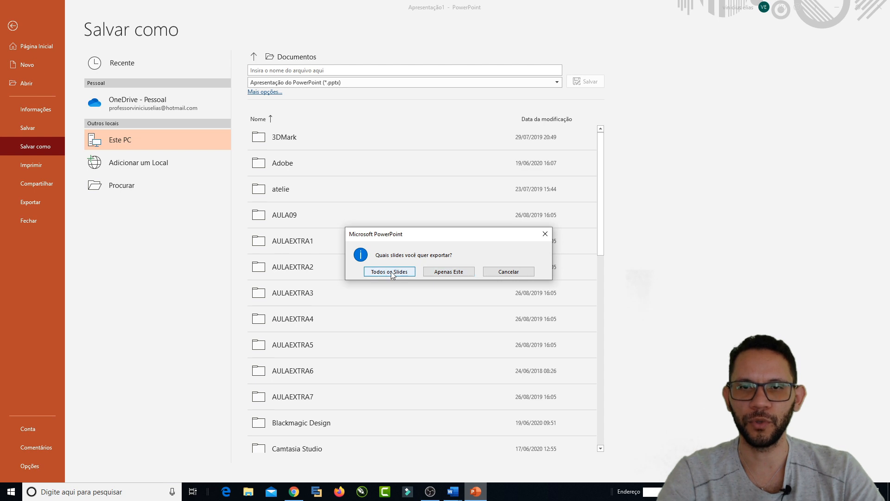
click(452, 272)
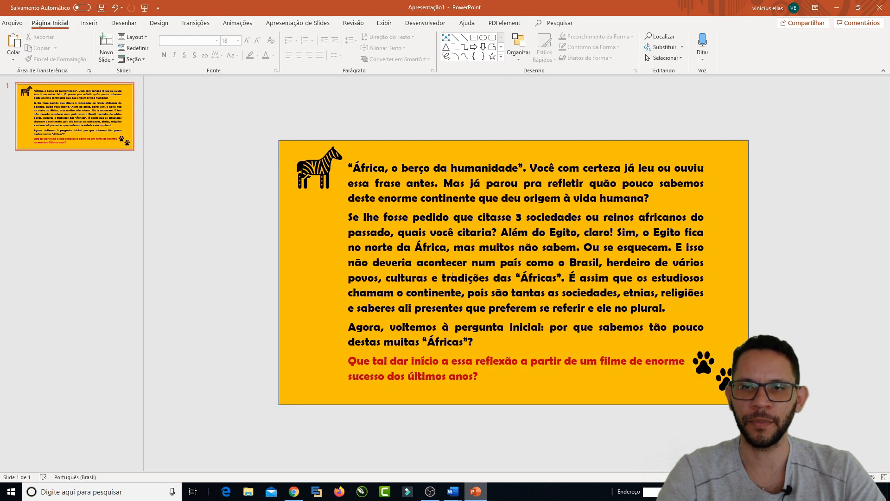
Step: Switch to File Explorer and locate the exported atividade 1 image among the recent files
click(293, 493)
click(246, 494)
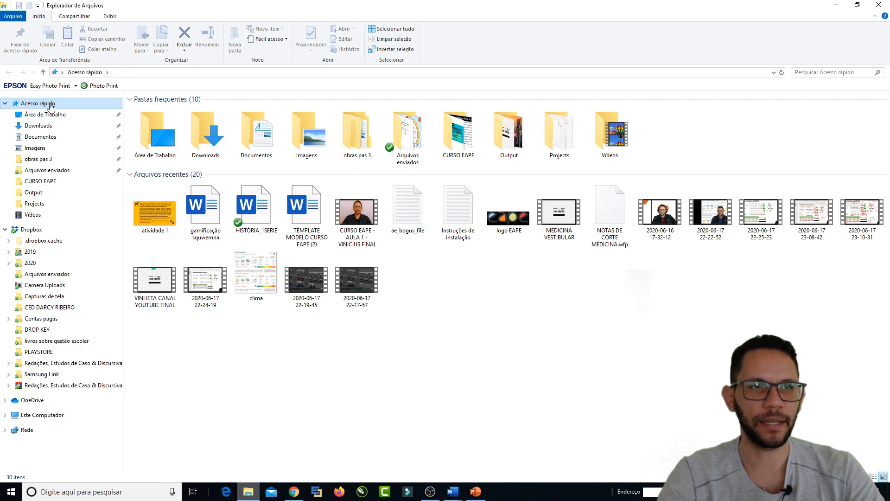
click(147, 206)
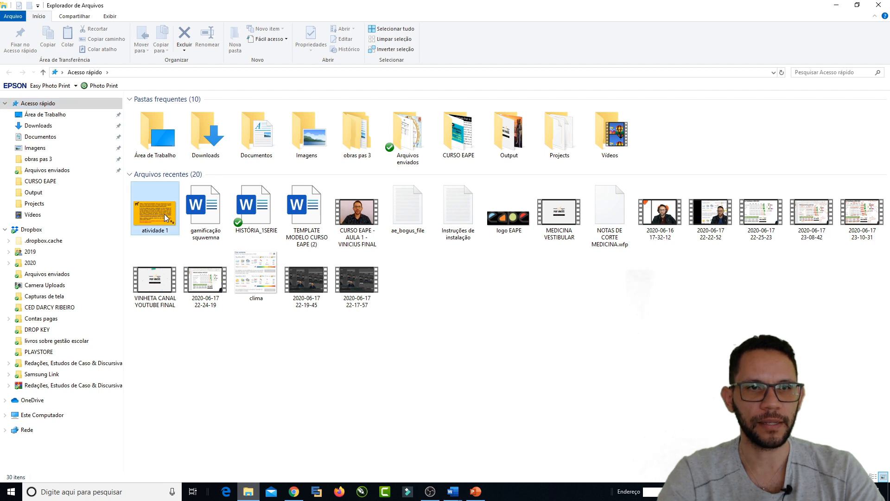
Step: Switch to Chrome and review the Desafio 1 image in the form preview's FASE 1 - ATIVIDADE 1 section
click(294, 492)
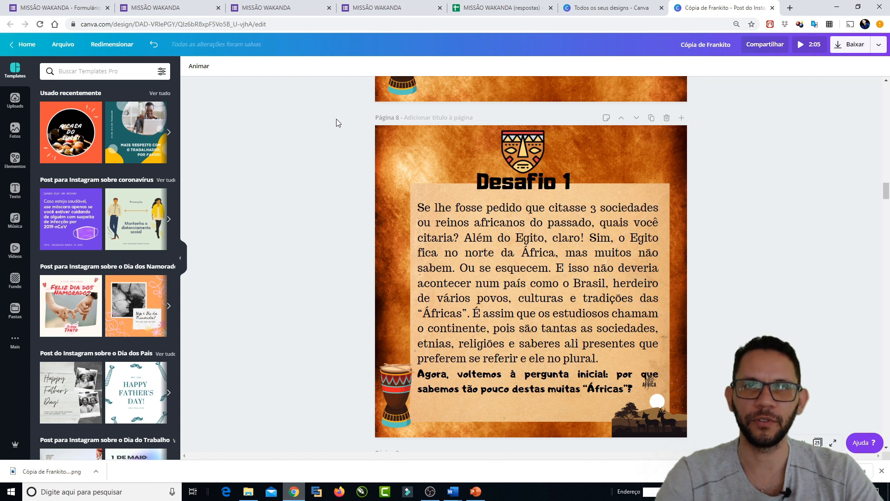
click(396, 7)
click(269, 8)
click(162, 8)
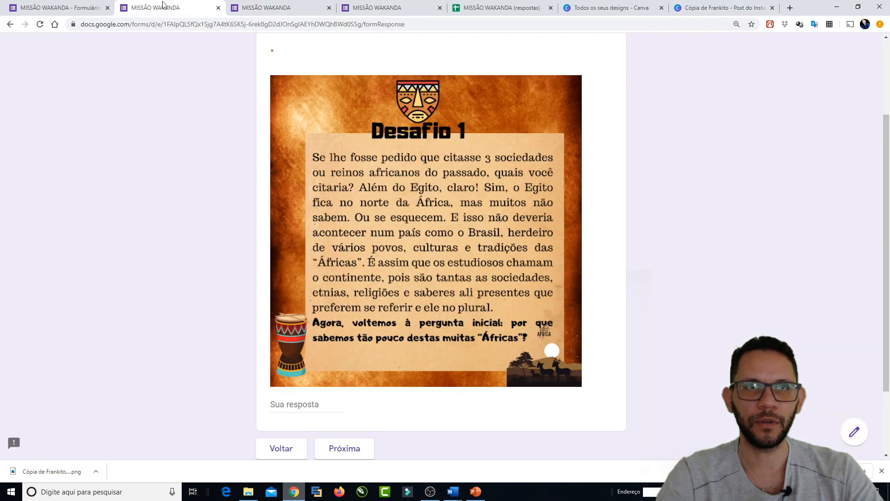
scroll(416, 184, up, 2)
scroll(380, 190, down, 4)
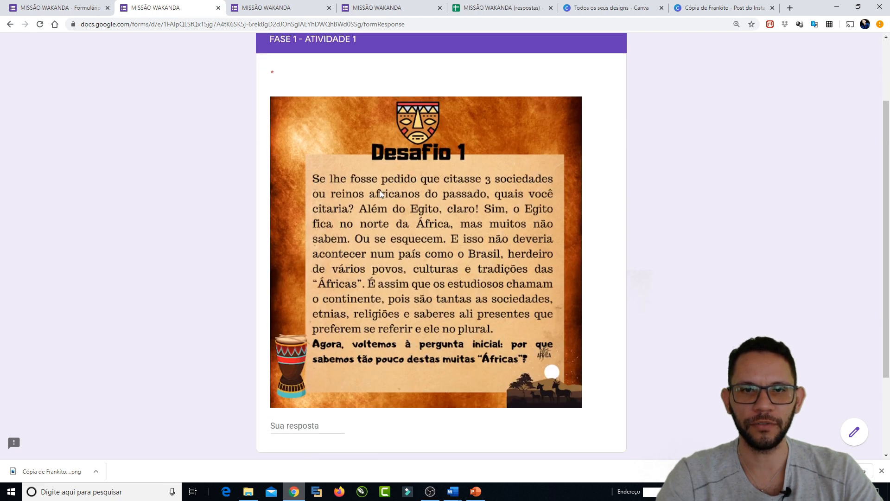
Step: In the form editor, cut the whole Pantera Negra question text from the paragraph question in FASE 2 - ATIVIDADE 2
click(83, 10)
scroll(510, 229, down, 8)
scroll(273, 267, up, 4)
scroll(283, 261, down, 4)
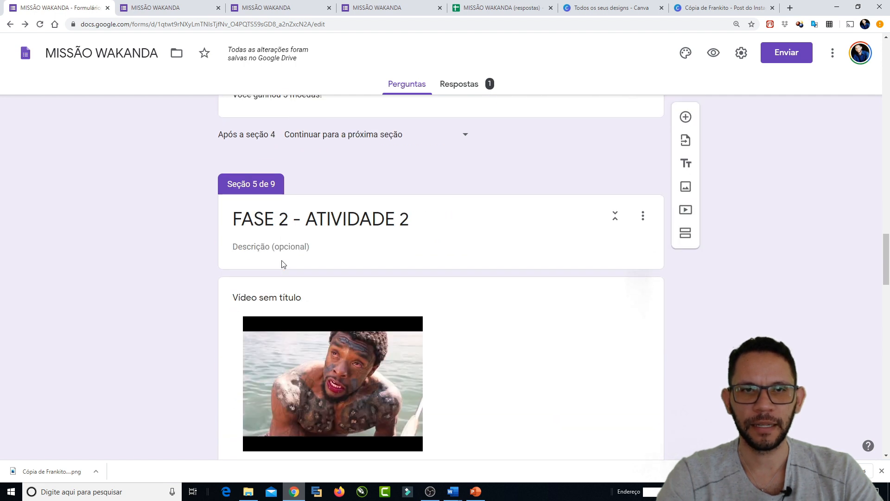
scroll(274, 251, down, 8)
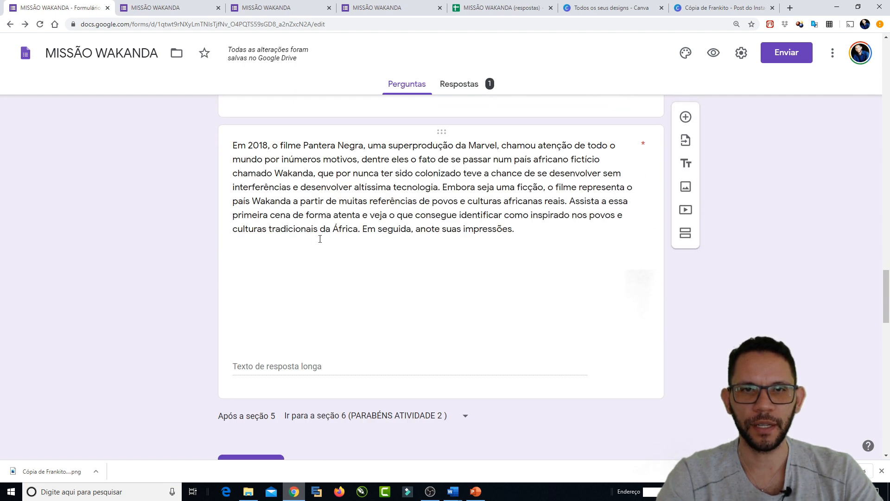
click(473, 276)
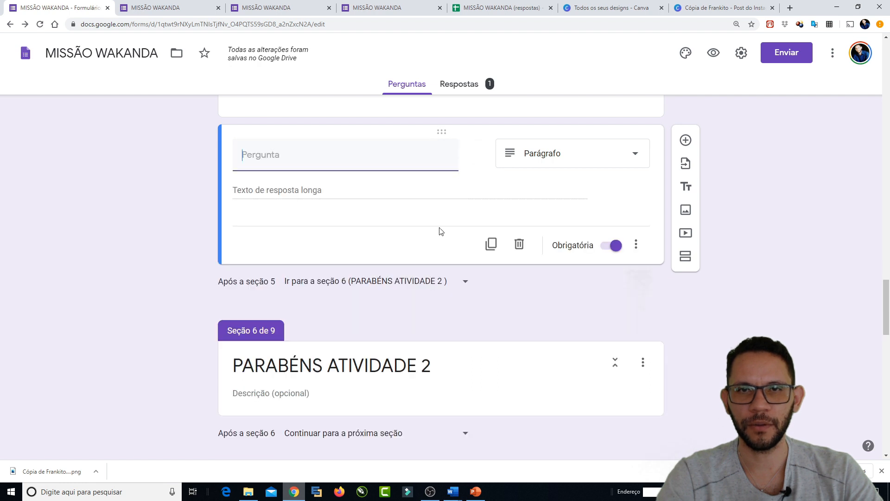
key(ctrl+x)
Step: Upload the atividade 1 image from the recent files into the emptied paragraph question and check how it looks
click(477, 154)
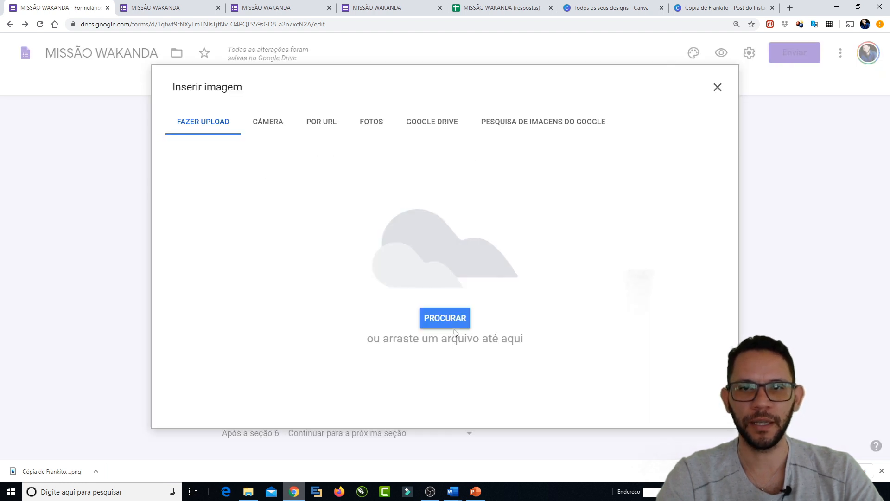
click(444, 318)
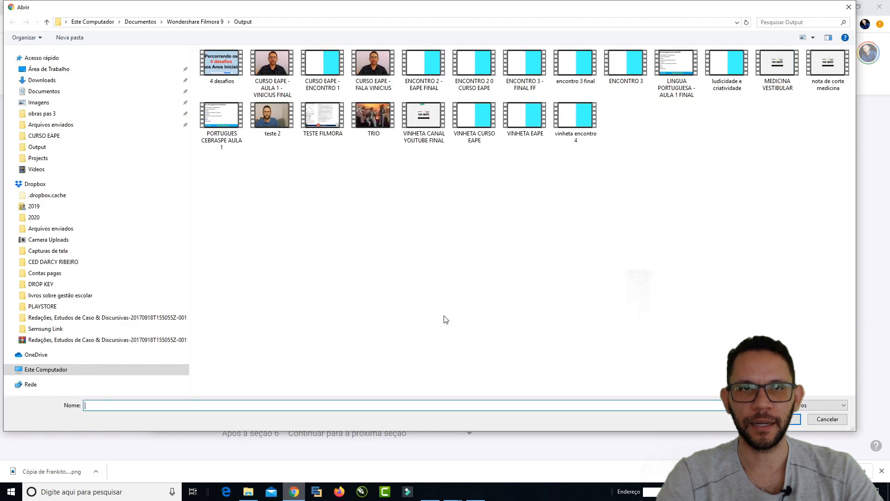
click(61, 58)
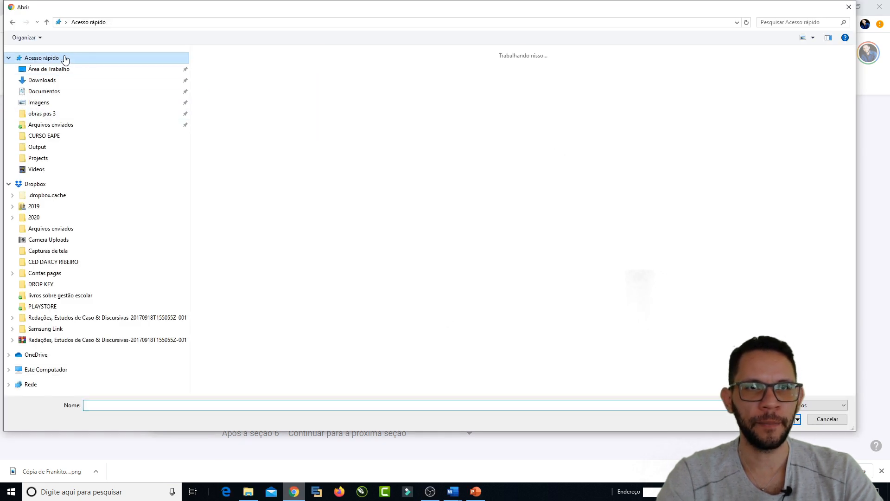
click(226, 164)
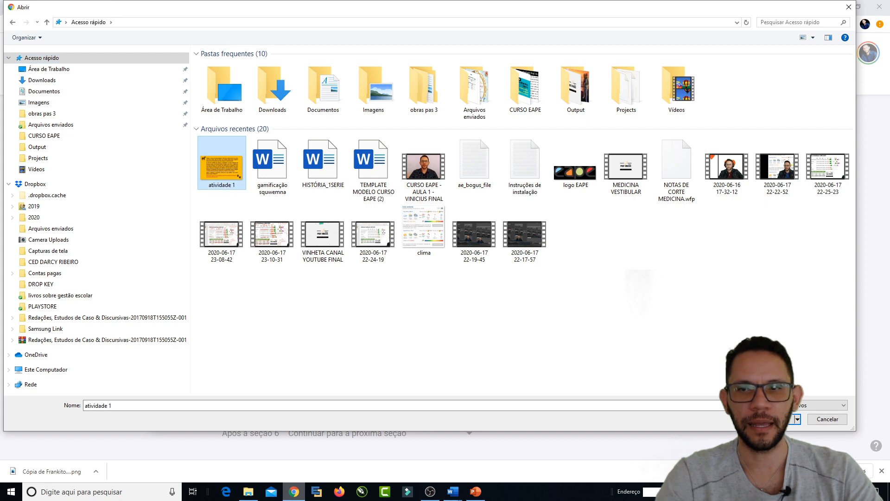
click(778, 420)
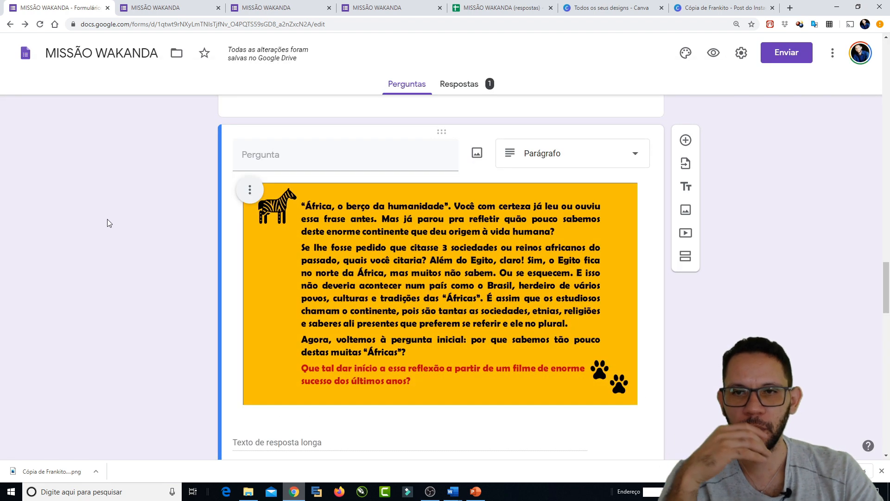
scroll(798, 220, down, 3)
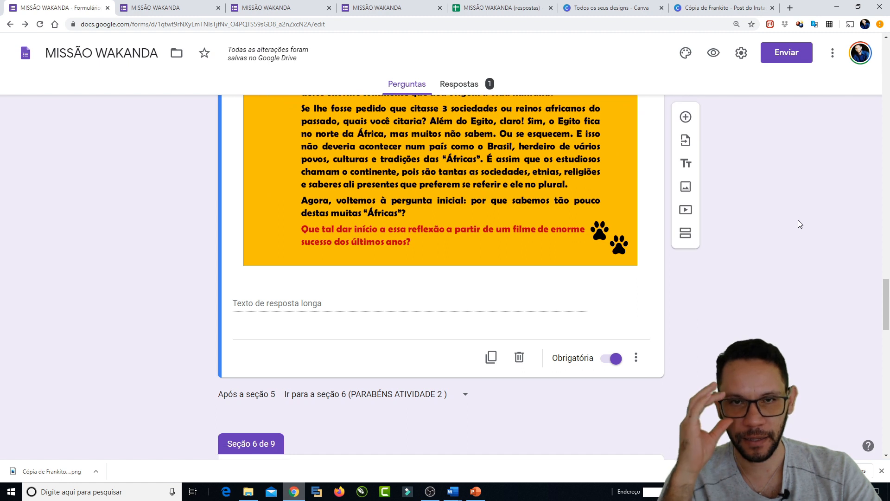
scroll(798, 220, up, 2)
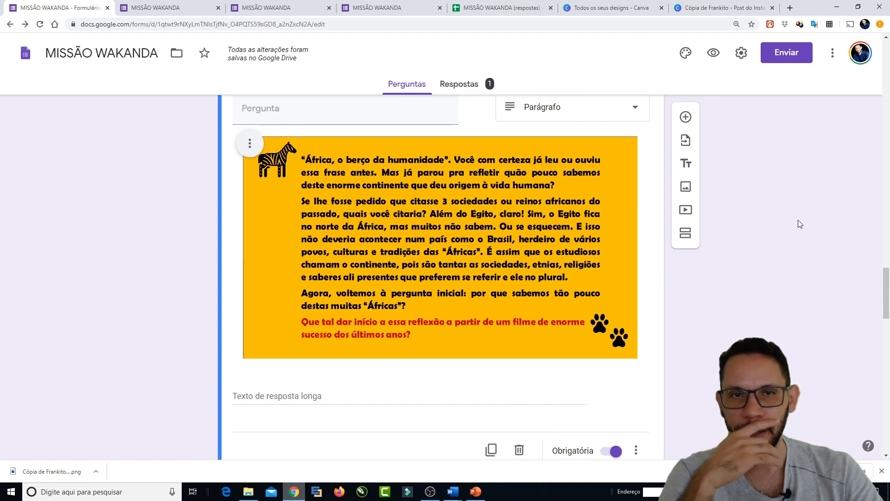
scroll(802, 224, up, 9)
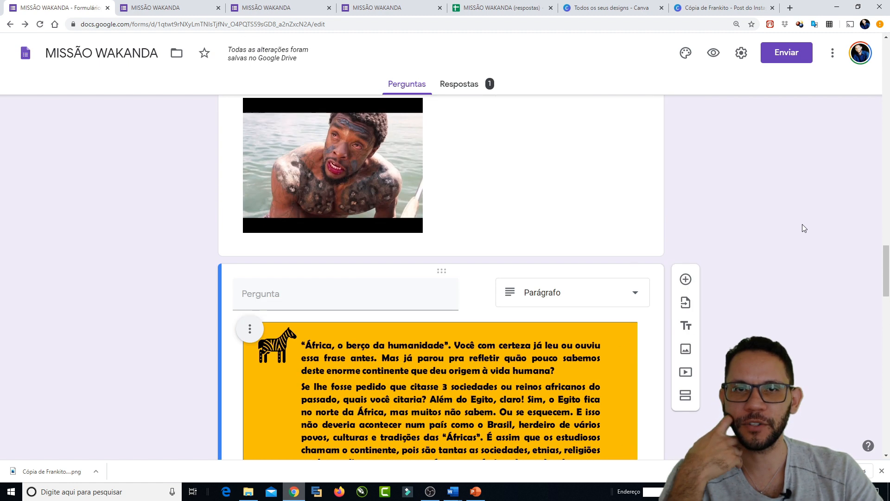
Step: Preview the form, fill in the respondent's full name and advance past the maze section to FASE 1 - ATIVIDADE 1
scroll(802, 224, down, 6)
scroll(805, 225, down, 3)
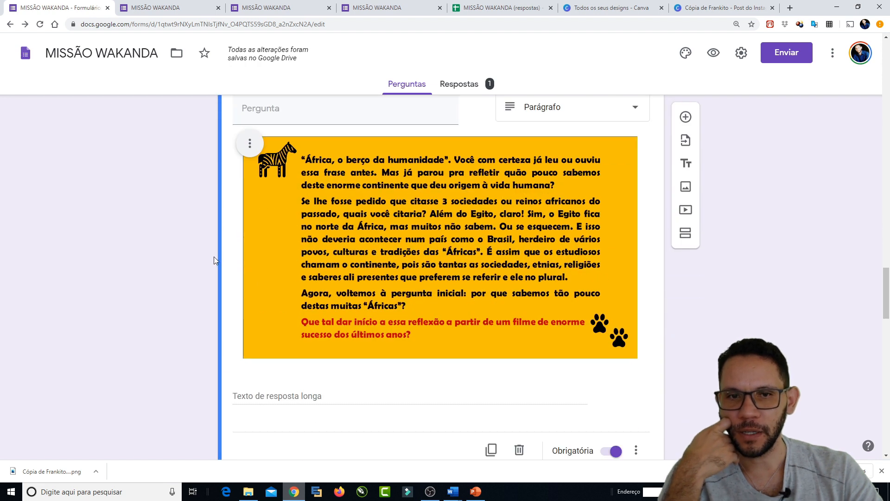
scroll(241, 258, down, 4)
scroll(243, 256, up, 6)
scroll(244, 256, up, 1)
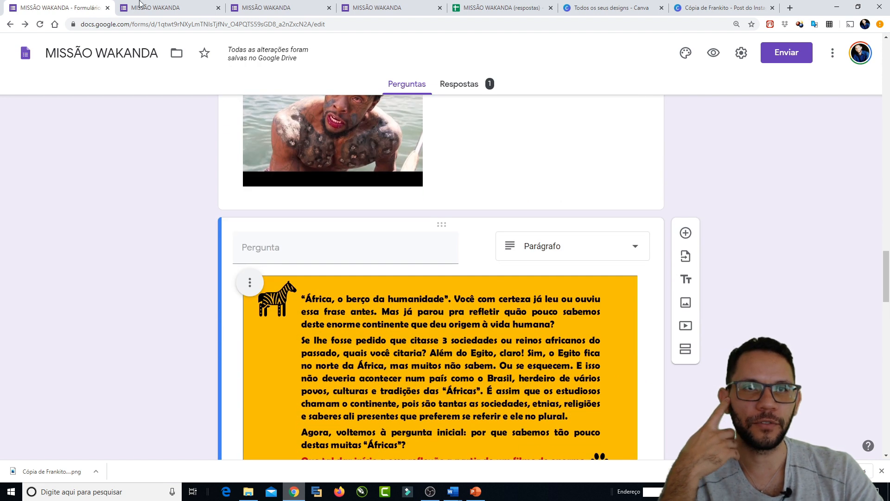
click(713, 52)
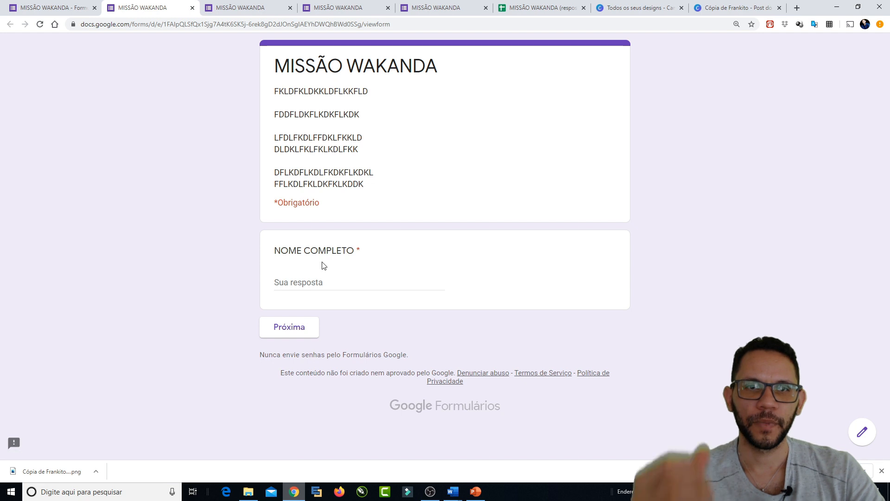
click(310, 286)
text(V)
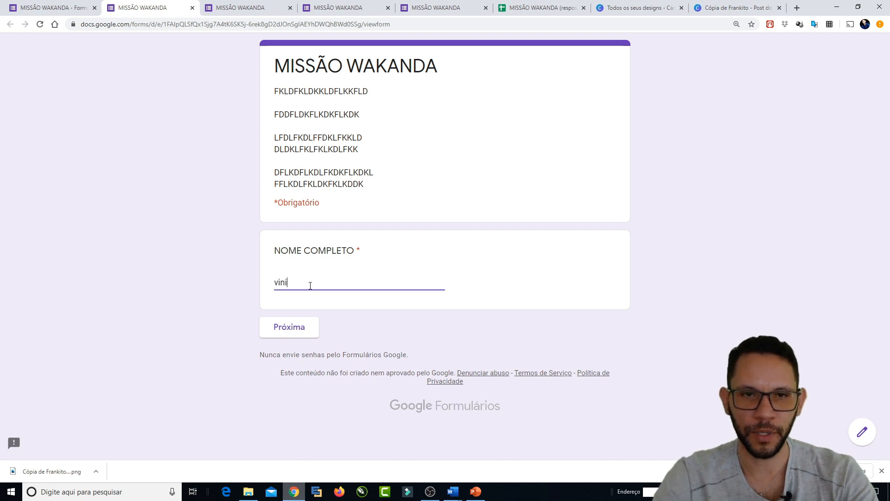
click(275, 328)
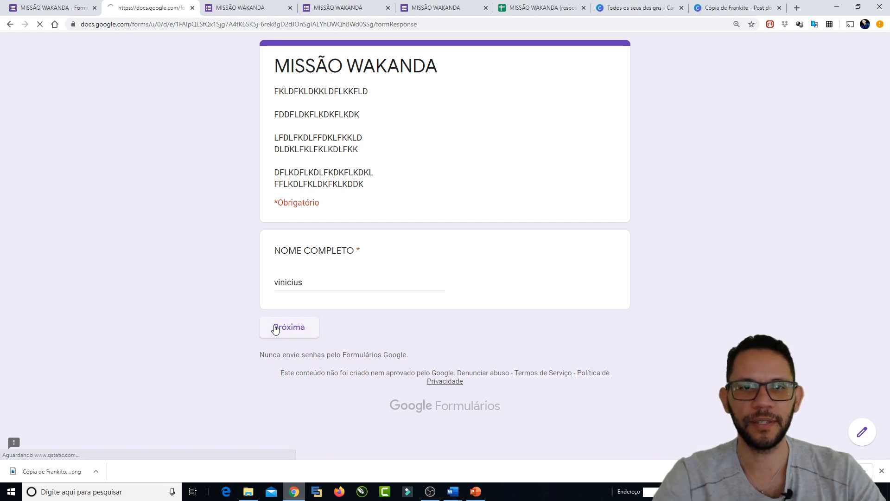
scroll(252, 258, down, 4)
click(323, 360)
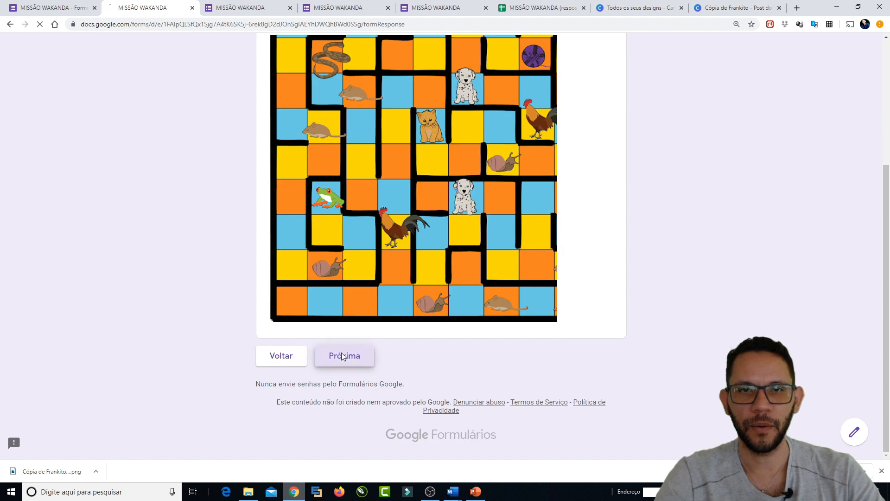
scroll(383, 205, down, 2)
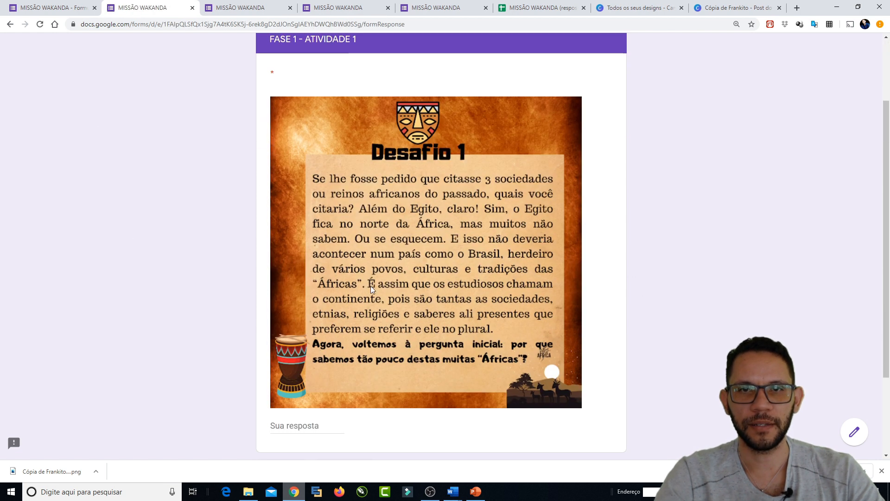
Step: Try to answer the Desafio 1 question with "fdpofpdofpdo" and advance to the next section
scroll(391, 201, up, 1)
scroll(350, 262, down, 4)
click(308, 313)
text(fdpofpdofpdo)
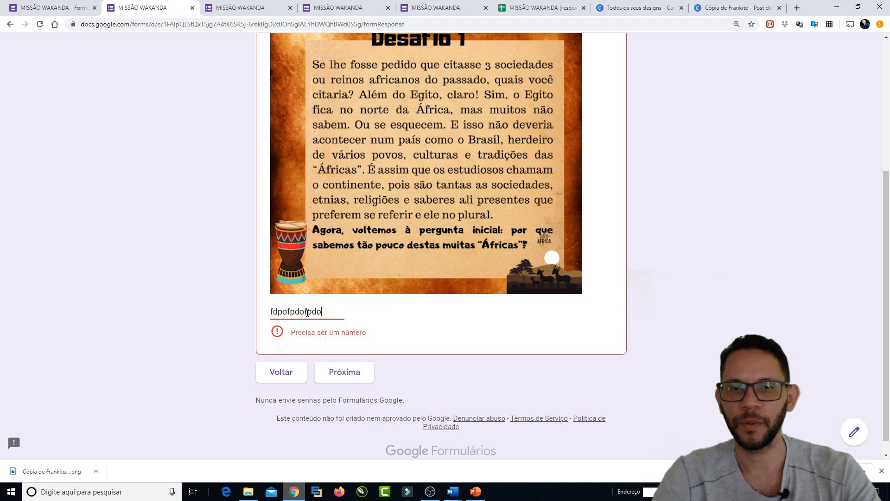
click(351, 372)
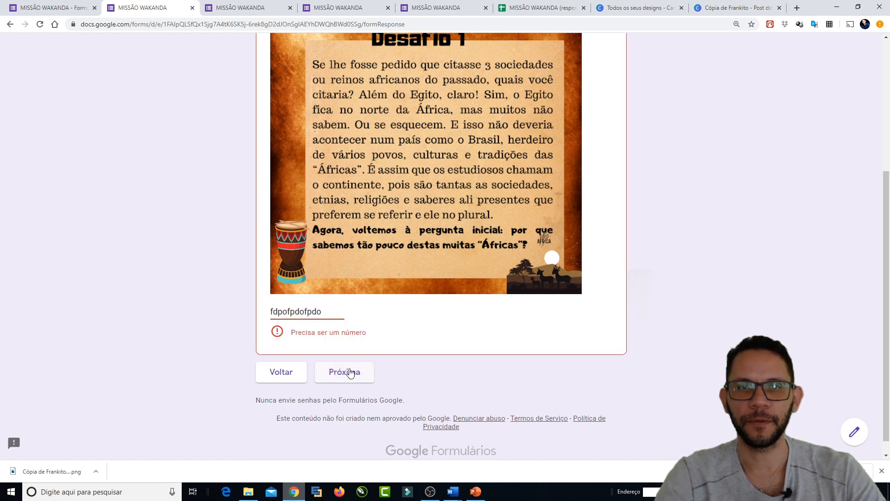
drag(331, 314, 251, 318)
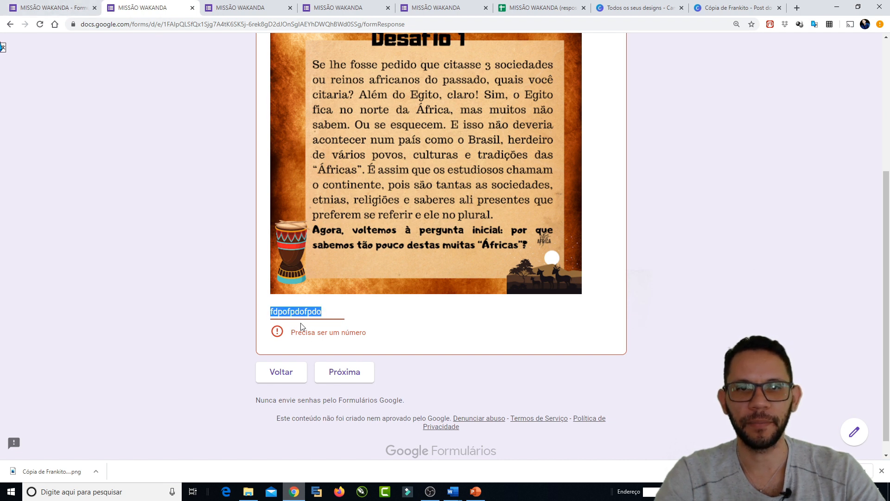
Step: In the form editor, set the response validation of the Desafio 1 question to Texto with the Contém condition
click(53, 8)
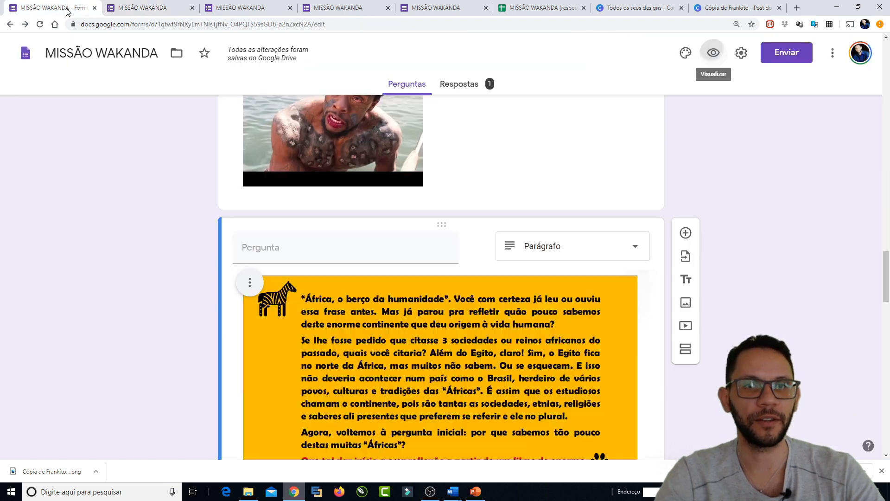
scroll(203, 268, down, 5)
scroll(203, 268, up, 10)
scroll(204, 268, up, 15)
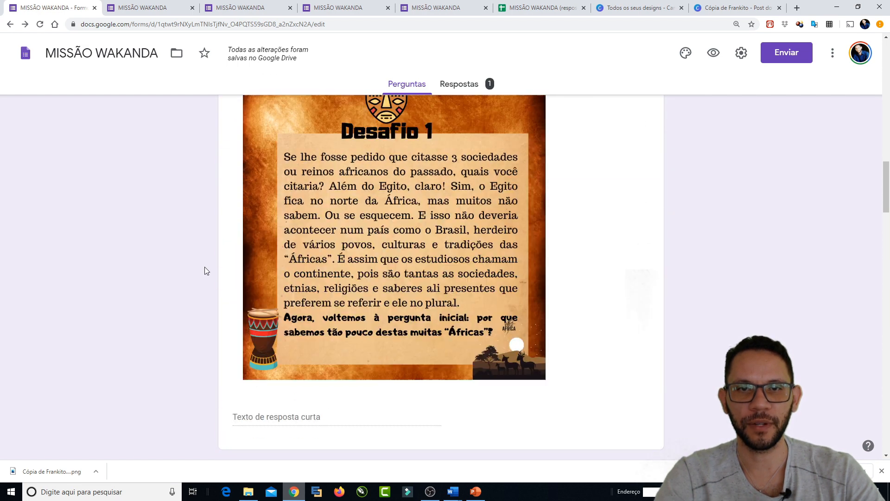
scroll(205, 267, down, 8)
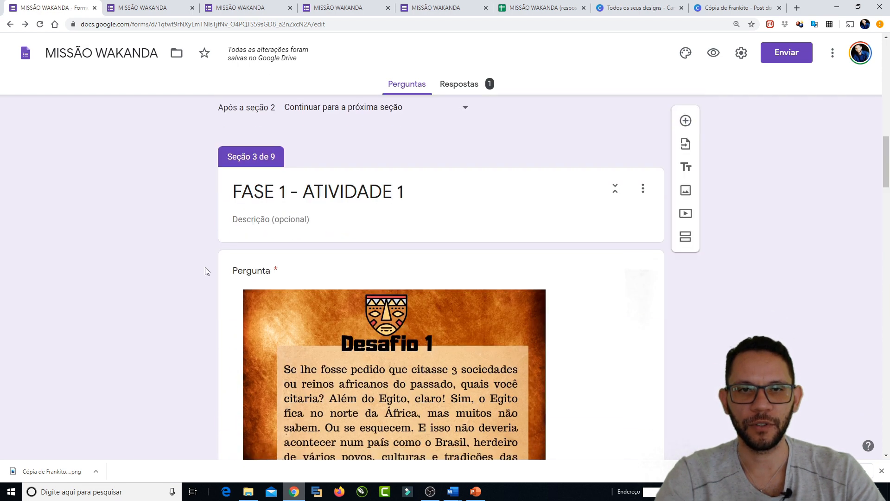
click(287, 317)
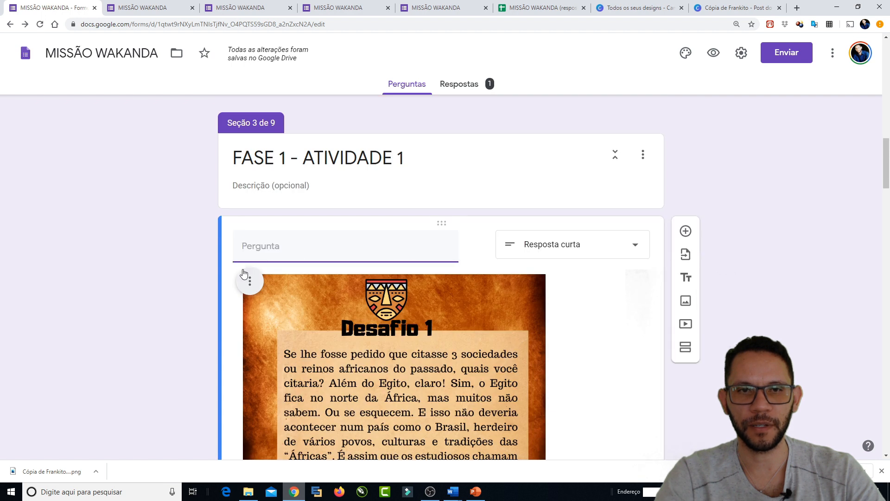
scroll(252, 274, down, 7)
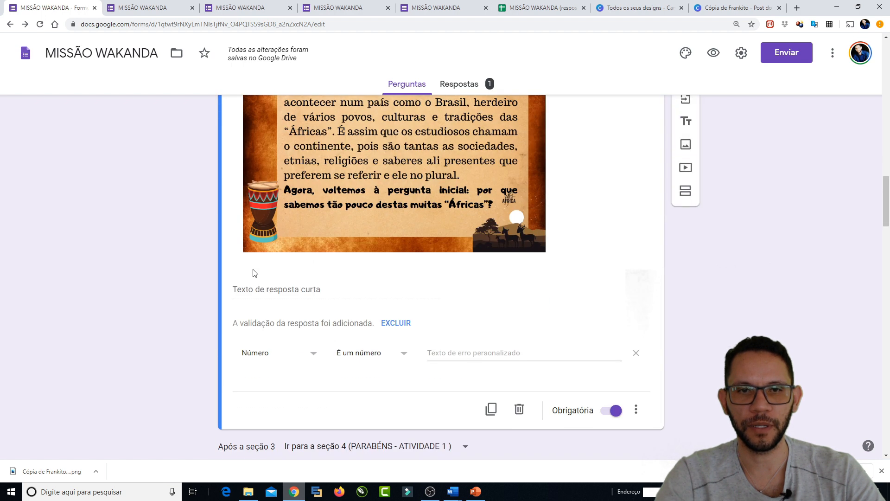
click(314, 357)
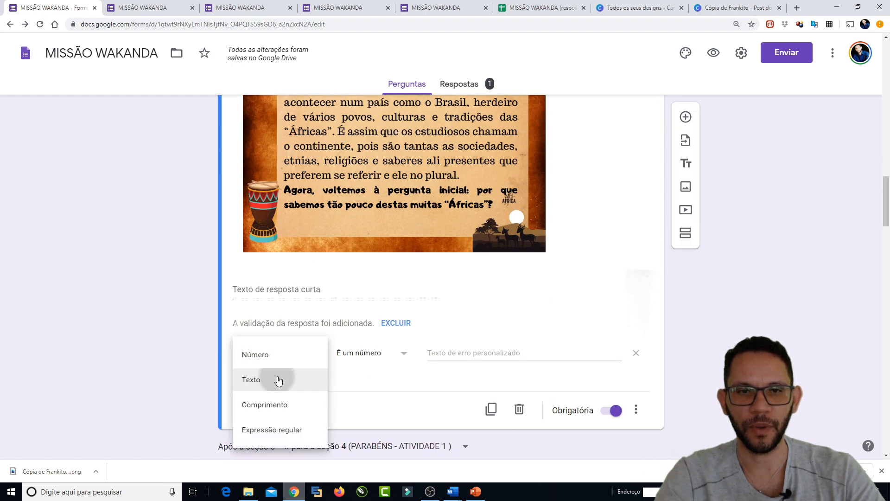
click(277, 378)
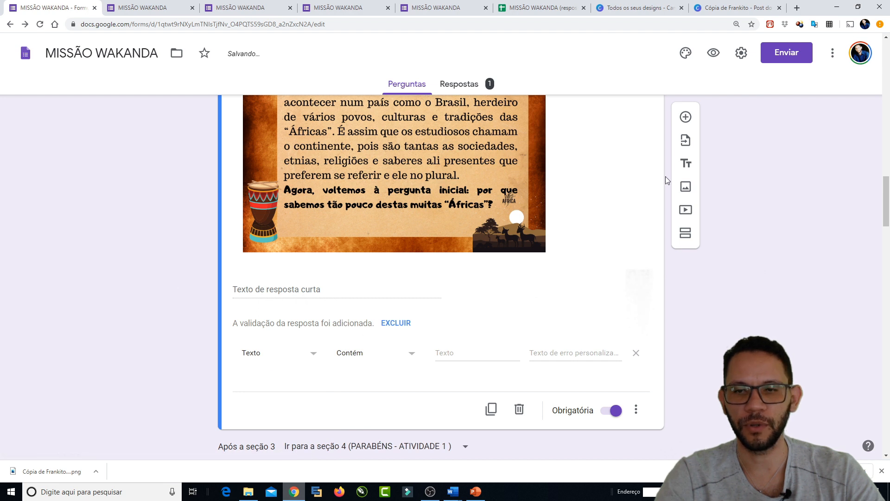
scroll(655, 218, up, 3)
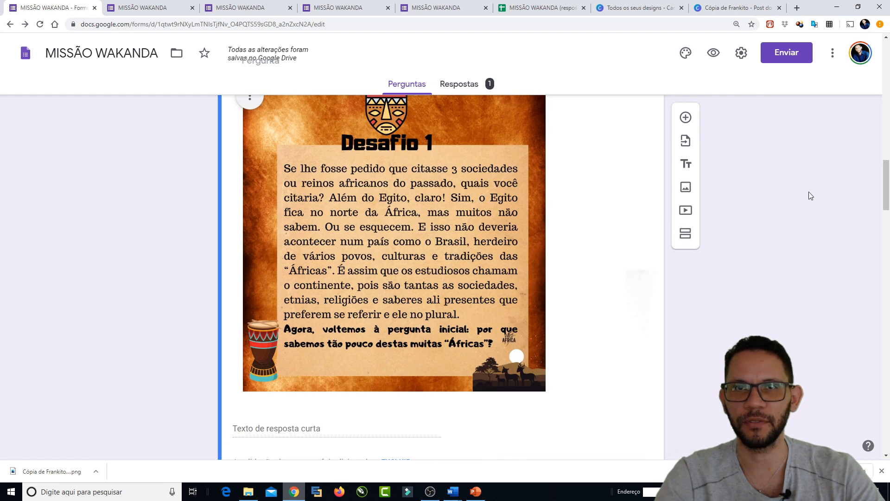
Step: Open a fresh preview of the form, fill in the full name and continue to the Desafio 1 question
click(713, 53)
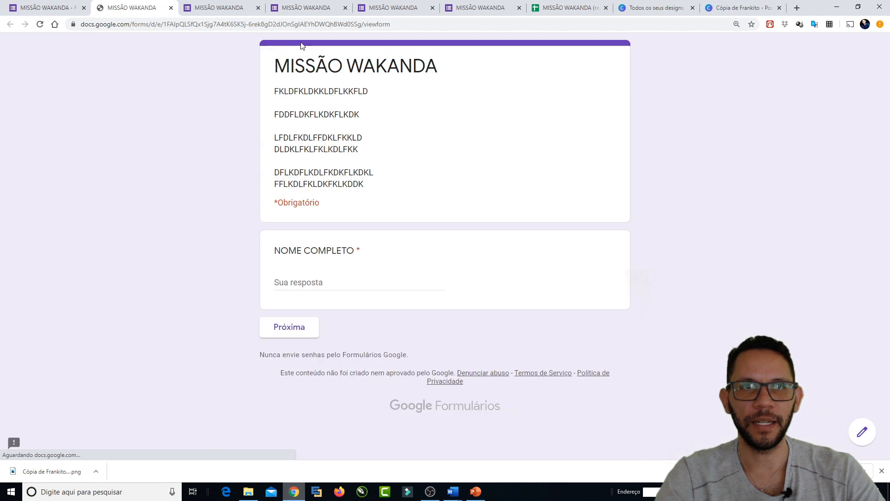
click(305, 279)
text(vinciius)
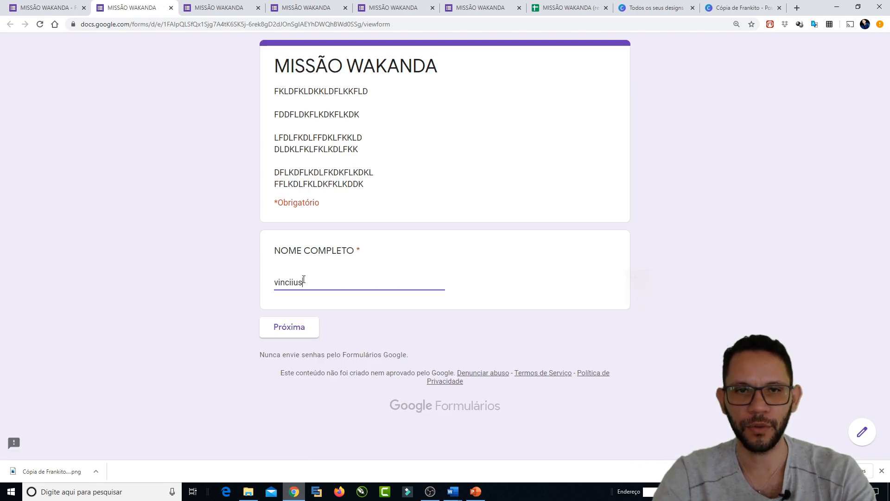
click(293, 327)
scroll(215, 281, down, 10)
click(344, 357)
scroll(297, 199, down, 4)
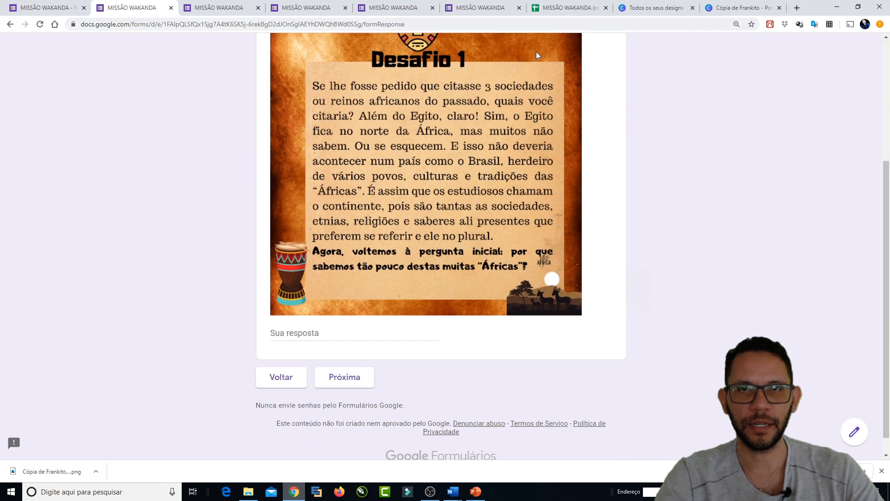
Step: Answer Desafio 1 with "fodpofpodfodp" and continue through PARABÉNS - ATIVIDADE 1 to FASE 2 - ATIVIDADE 2
click(326, 333)
text(fod)
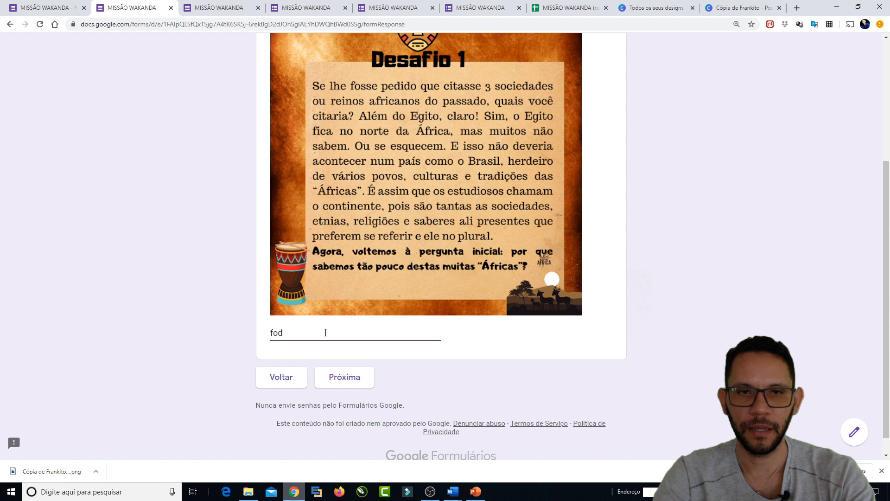
text(pofpodfodp)
click(349, 376)
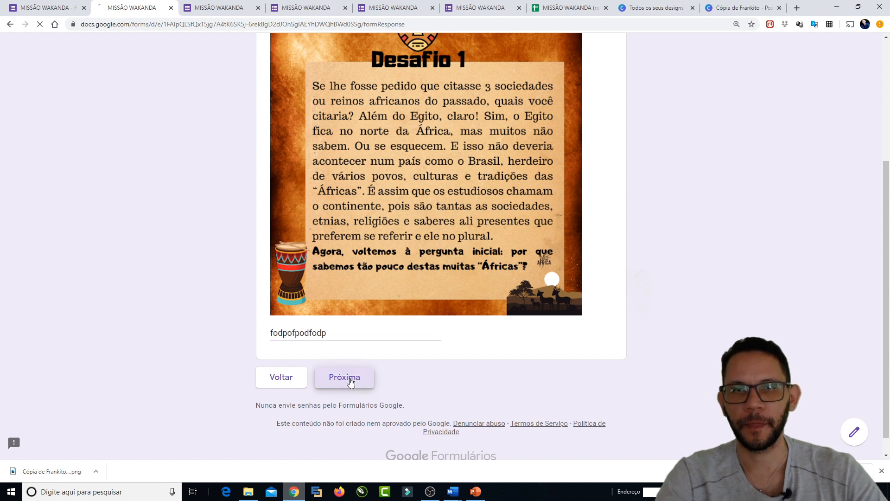
click(349, 181)
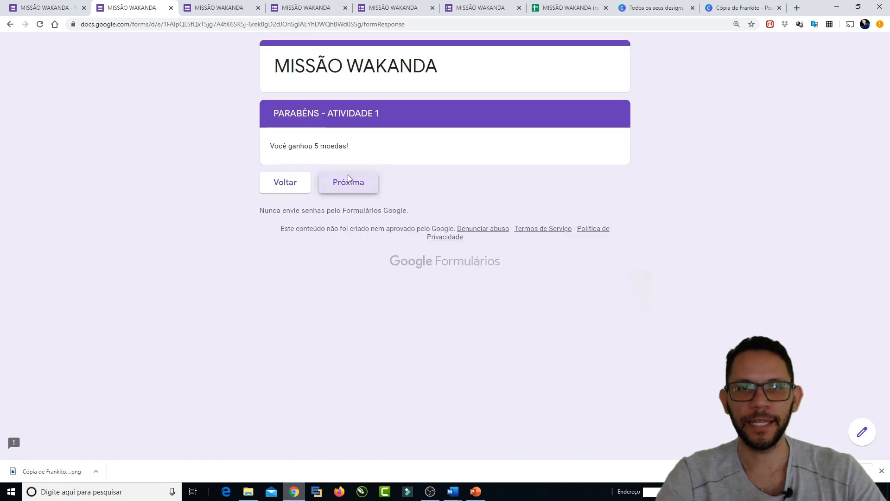
Step: Examine the yellow África question image and the video in FASE 2 at 150% zoom, and compare them with the Desafio 1 artwork in an earlier preview
scroll(243, 182, down, 5)
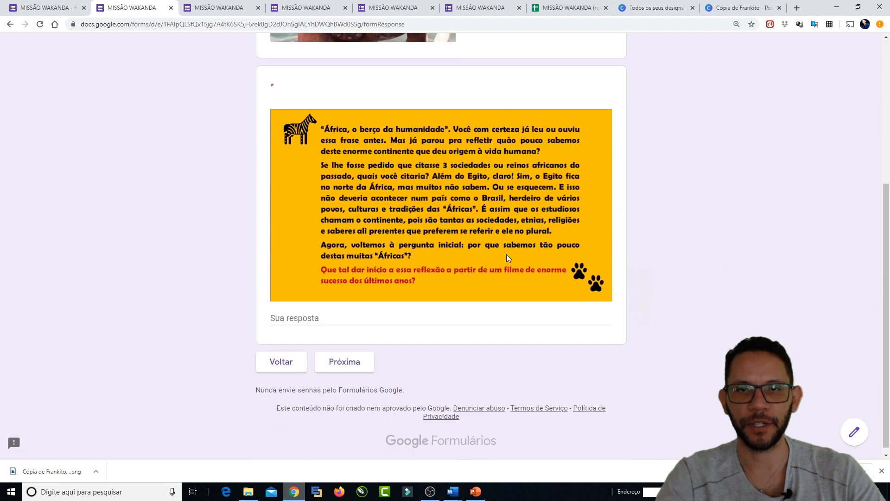
scroll(367, 169, up, 2)
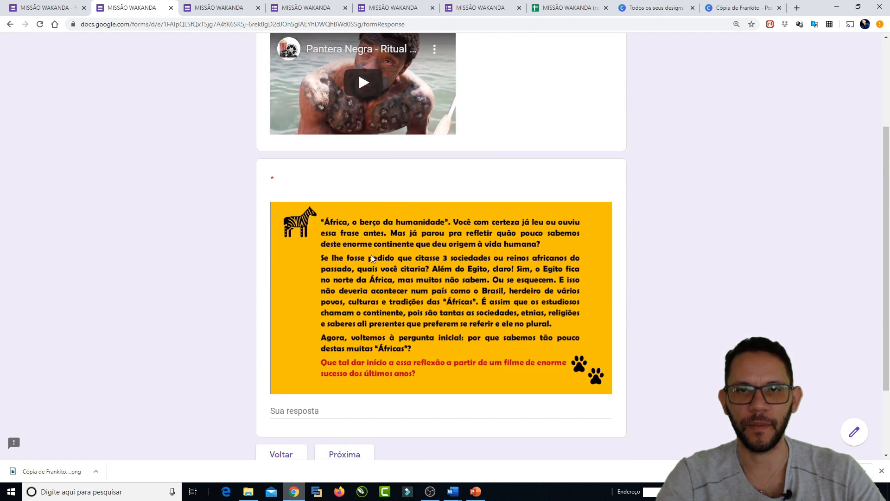
scroll(371, 255, up, 3)
scroll(486, 286, down, 3)
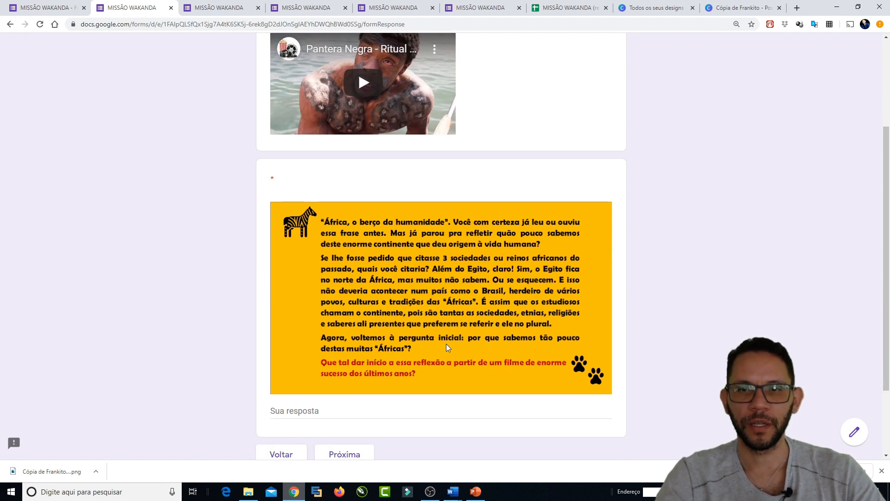
key(ctrl+plus)
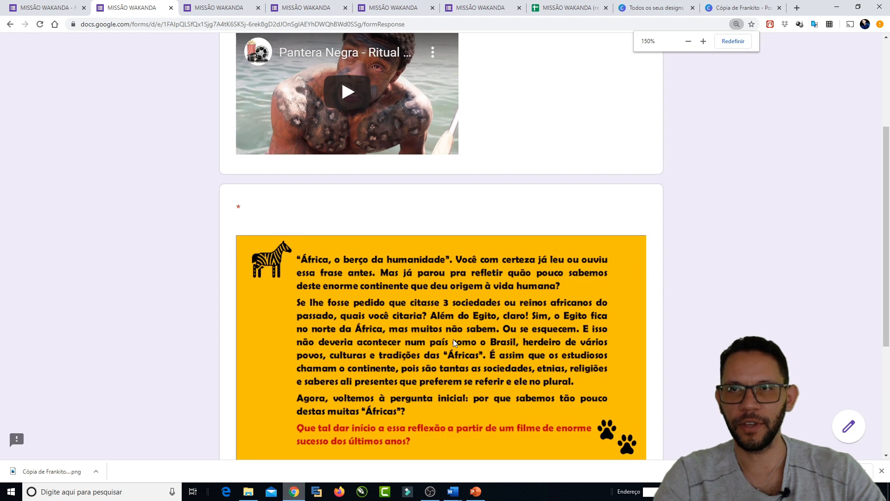
scroll(453, 342, down, 3)
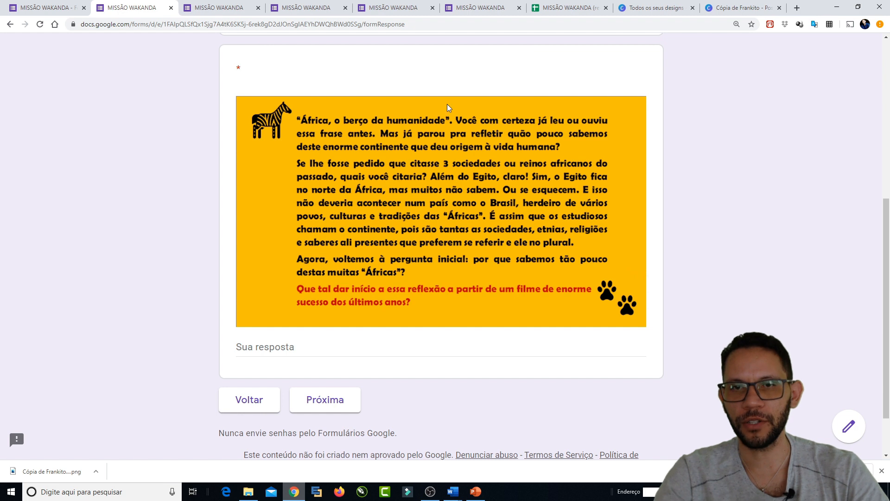
scroll(510, 234, up, 3)
scroll(445, 218, down, 2)
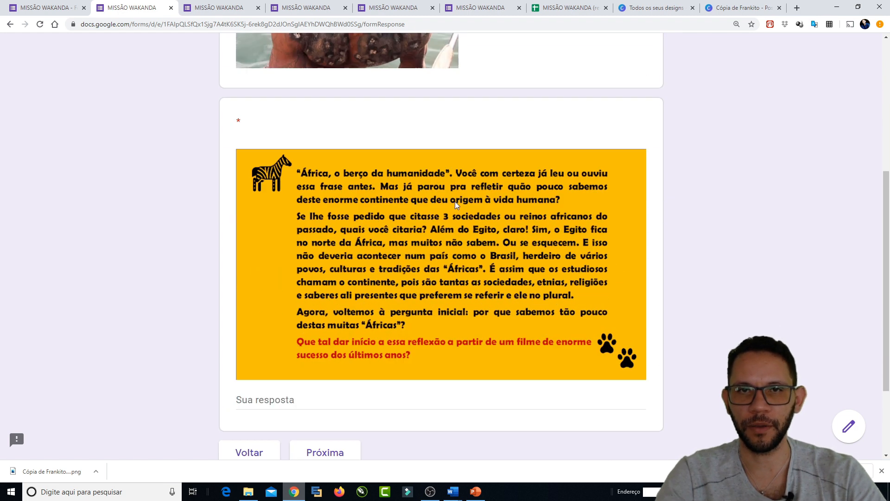
scroll(703, 180, up, 5)
scroll(703, 180, down, 5)
scroll(703, 180, up, 5)
scroll(701, 184, up, 1)
scroll(668, 178, down, 6)
scroll(366, 159, up, 6)
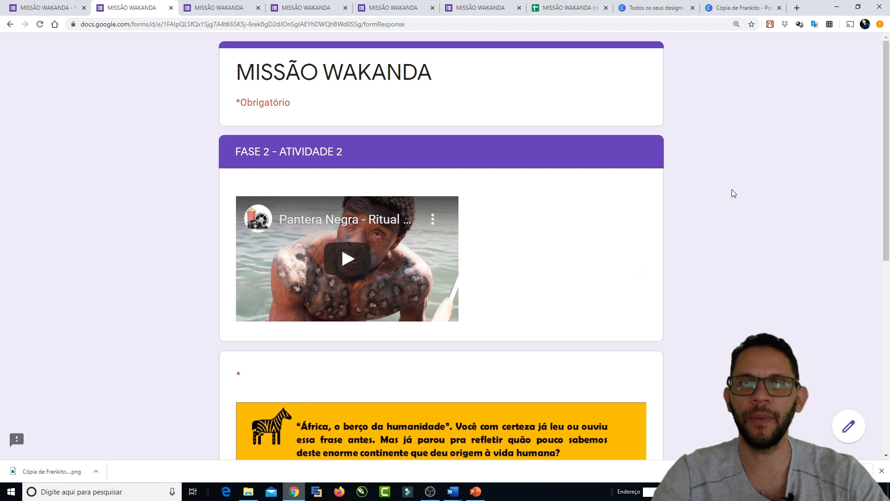
scroll(668, 163, down, 3)
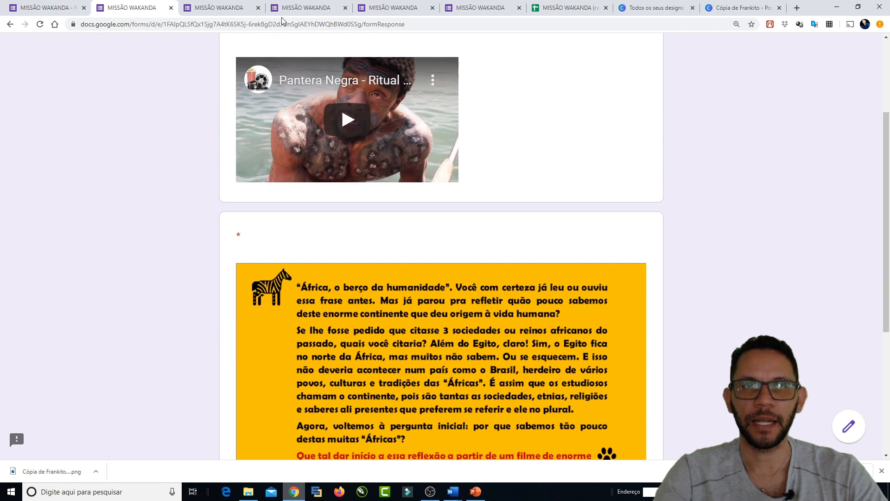
click(298, 6)
scroll(241, 112, up, 6)
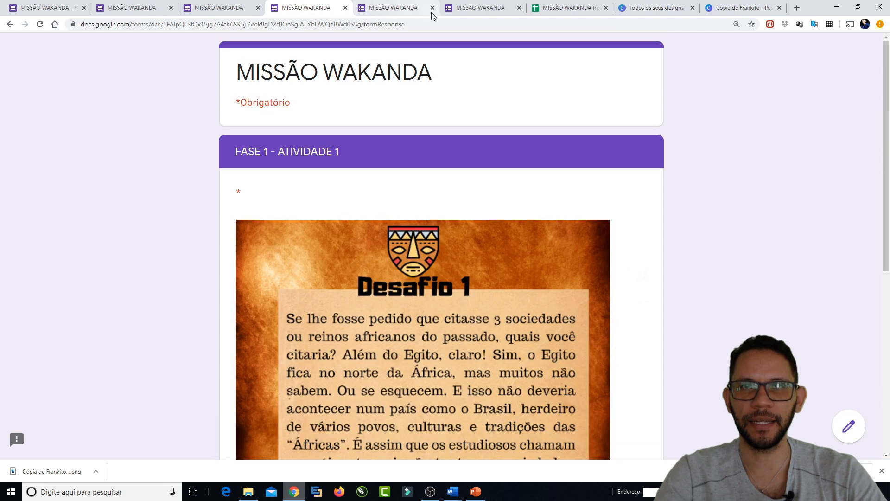
Step: Switch to the Canva design and select the "Você ganhou 5 moedas de ouro pela conclusão do desafio 2" text on page 11
click(672, 8)
click(729, 9)
scroll(298, 277, up, 1)
scroll(302, 276, down, 15)
scroll(327, 263, down, 7)
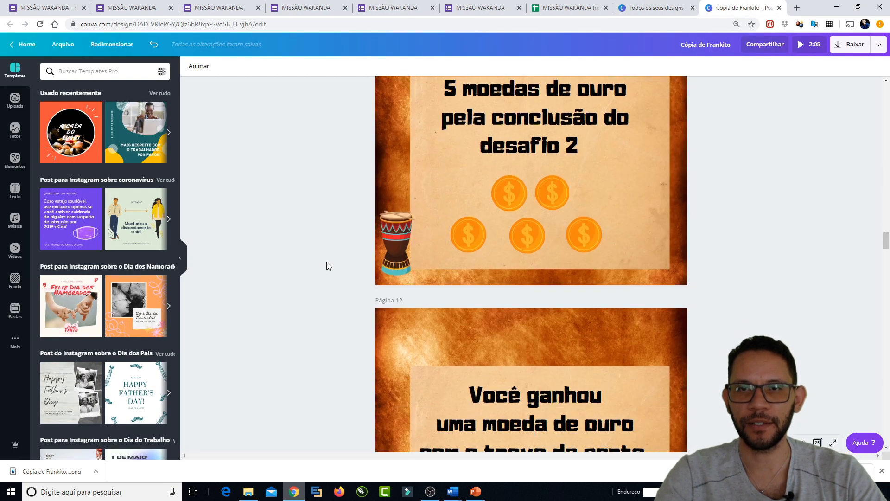
scroll(327, 262, up, 3)
click(526, 197)
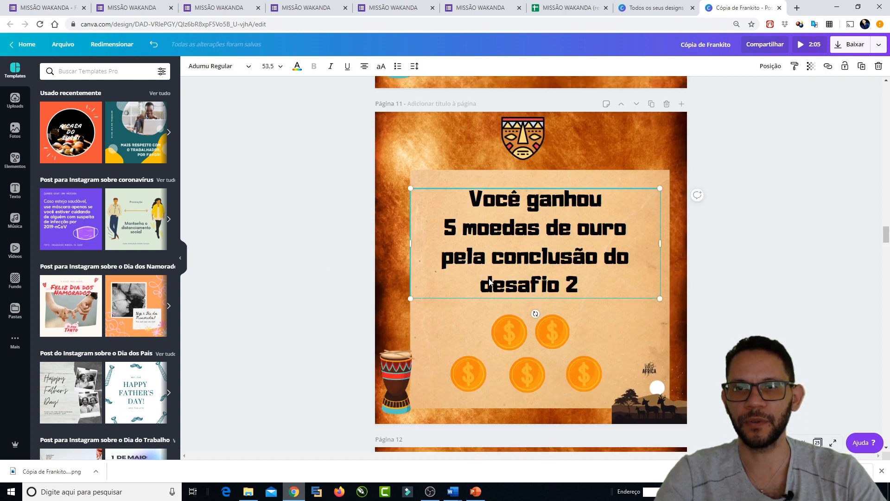
Step: Inspect the separate elements of the page 11 reward artwork: gold coins, drum, mask, savanna silhouette, parchment and reward text
click(508, 338)
click(552, 338)
click(533, 376)
click(473, 380)
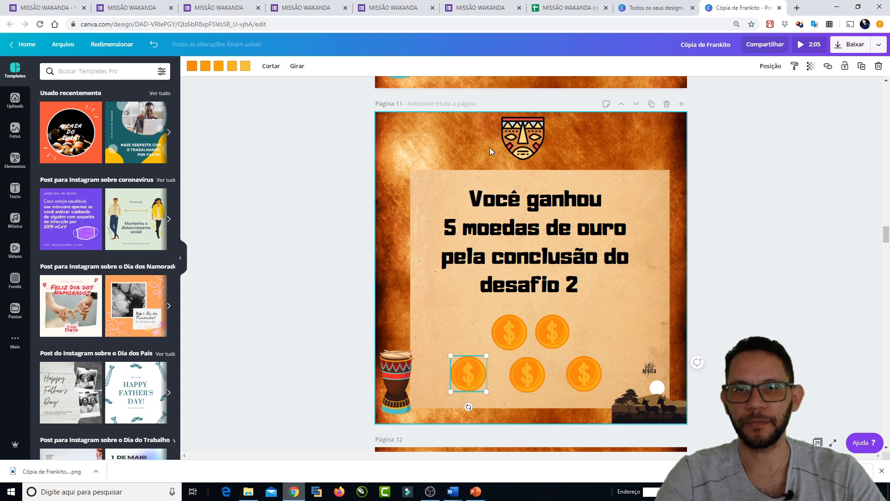
click(395, 378)
click(523, 138)
click(628, 403)
click(630, 141)
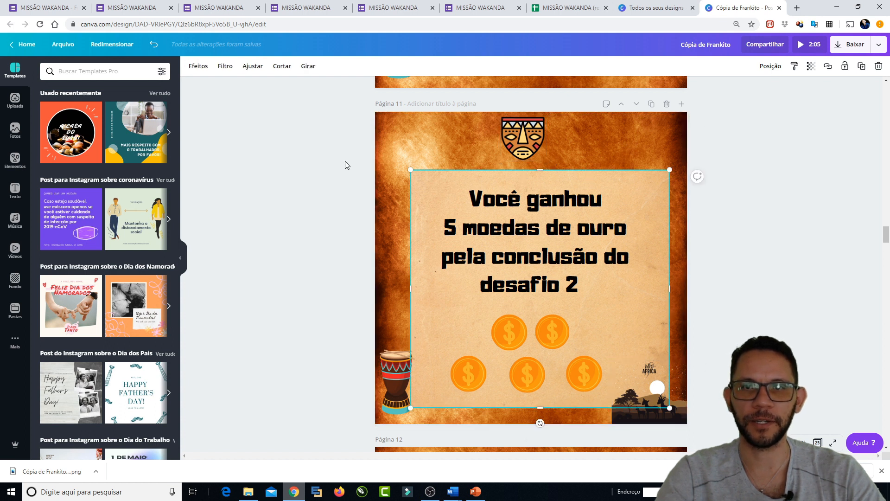
click(491, 206)
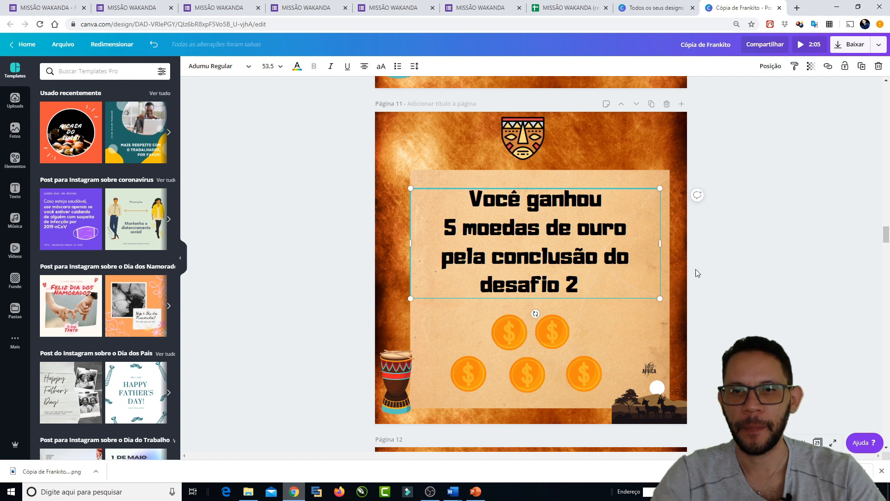
Step: Review the Enigma pages 14 to 16 of the design, selecting the queen portrait on the Enigma 1 page
scroll(695, 273, down, 20)
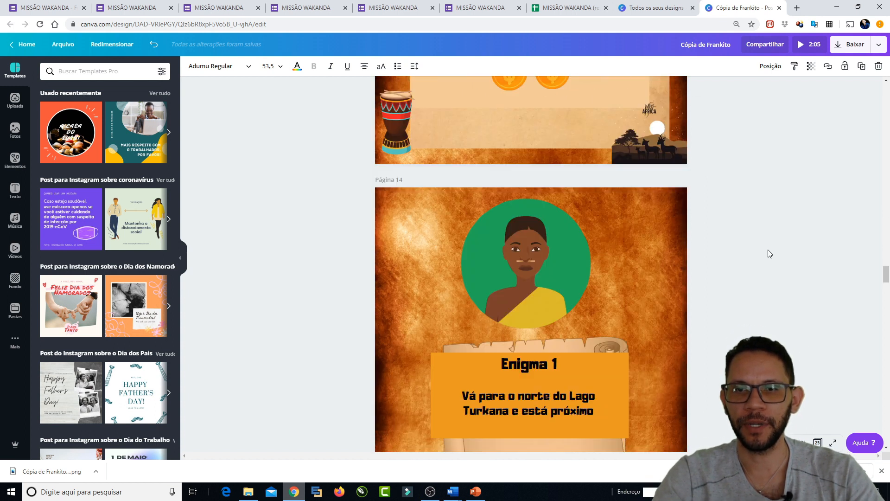
scroll(770, 254, down, 2)
scroll(770, 254, up, 1)
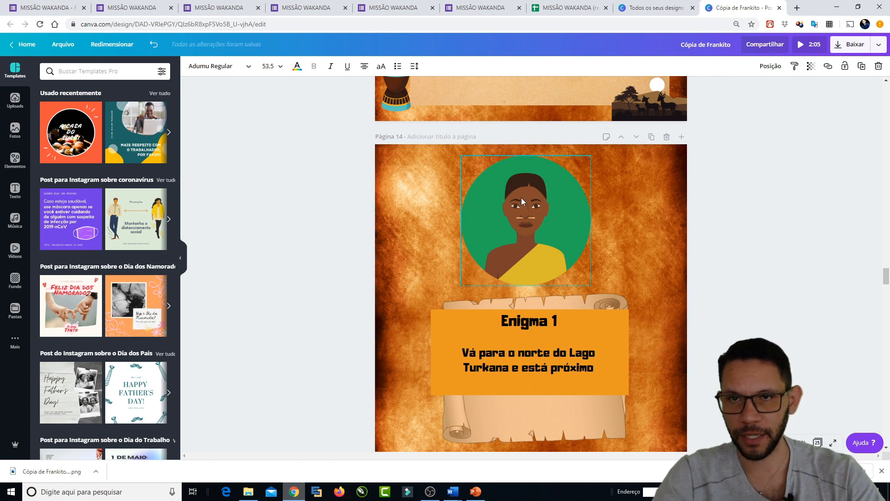
click(582, 225)
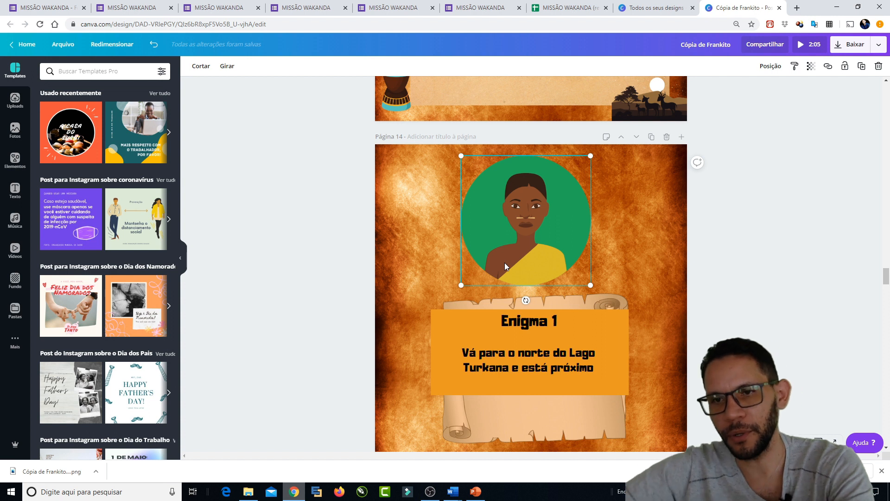
scroll(759, 209, down, 8)
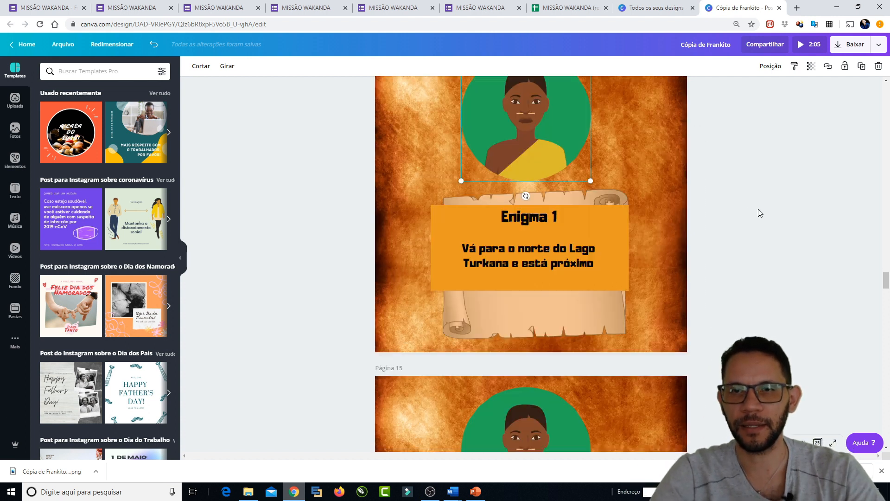
scroll(759, 209, down, 15)
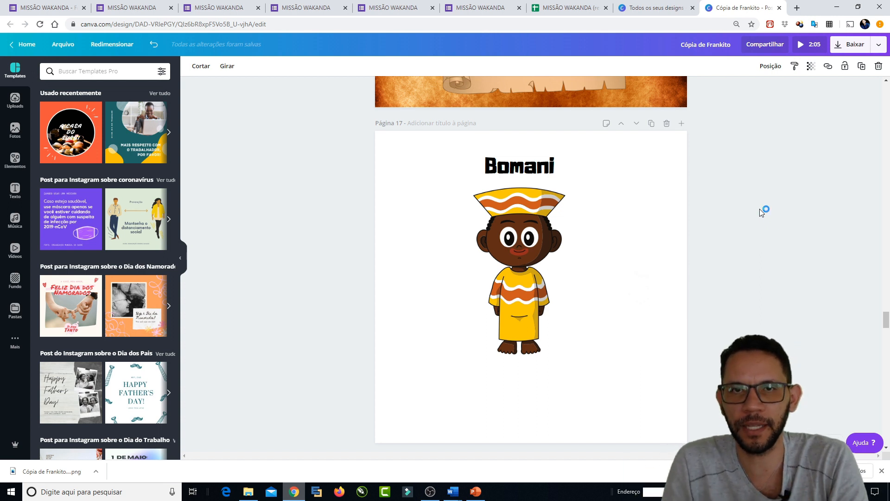
scroll(760, 209, up, 8)
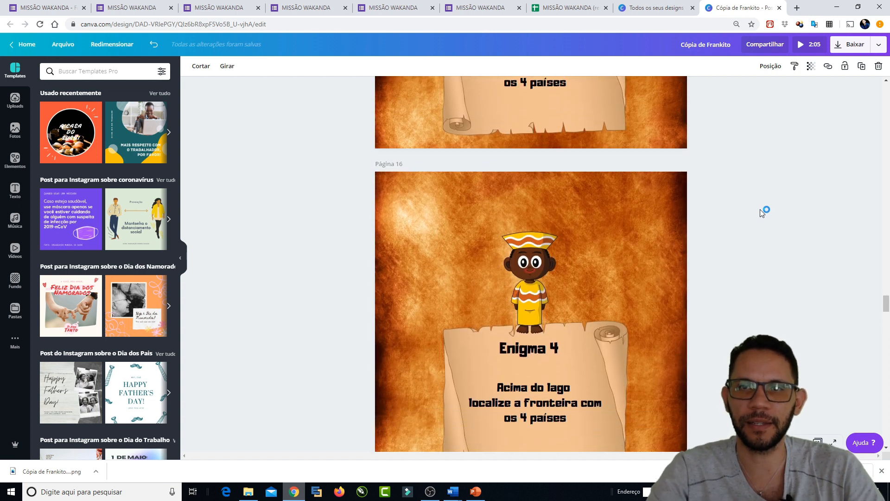
scroll(760, 212, down, 1)
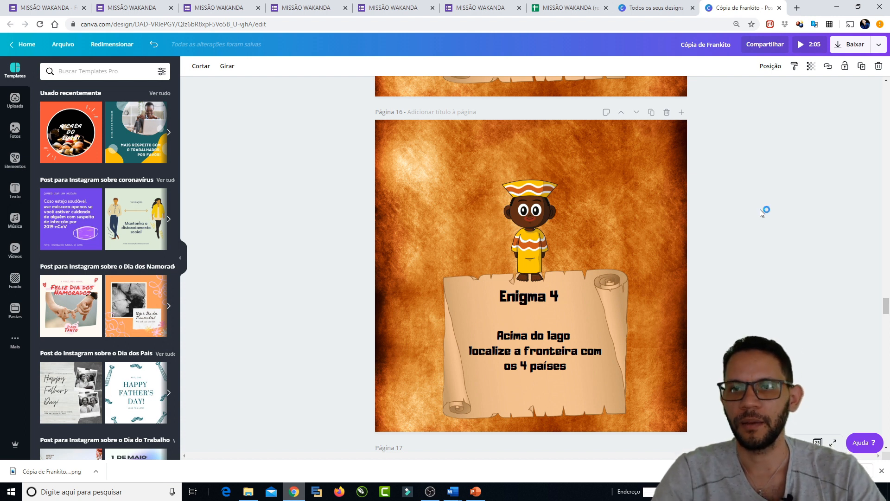
Step: Examine the Bomani and Lueji character pages 17 to 19, and briefly check the yellow África slide in PowerPoint
scroll(761, 211, down, 6)
scroll(760, 214, down, 2)
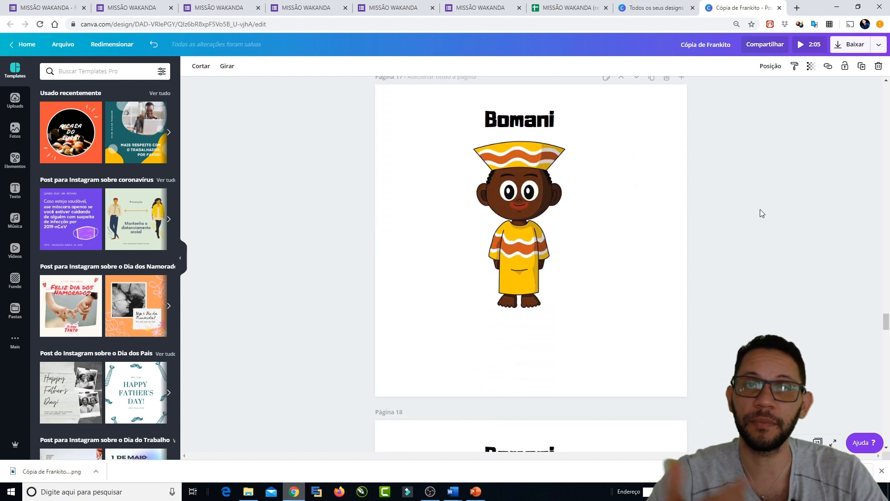
scroll(761, 210, down, 9)
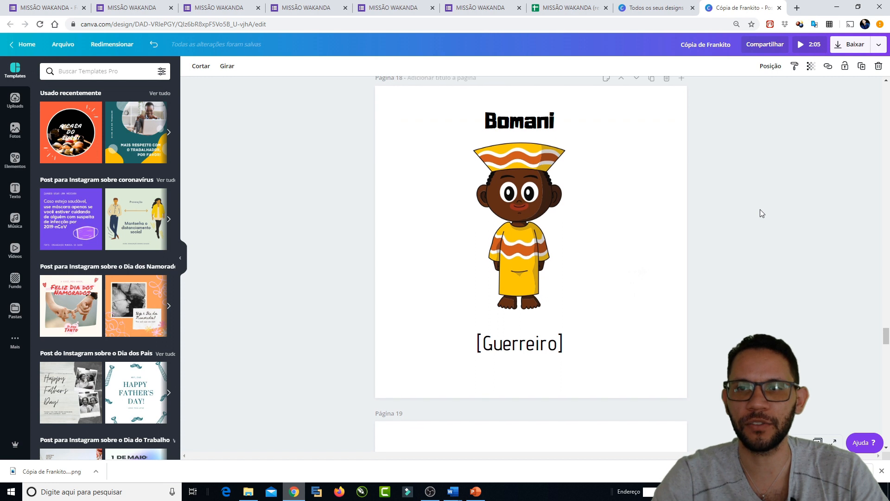
scroll(761, 231, down, 3)
scroll(470, 273, down, 1)
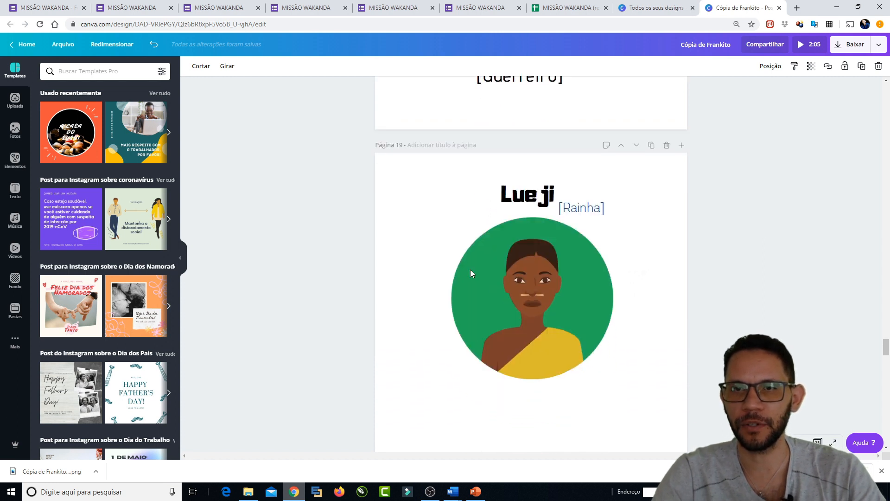
scroll(578, 219, up, 3)
scroll(542, 204, up, 3)
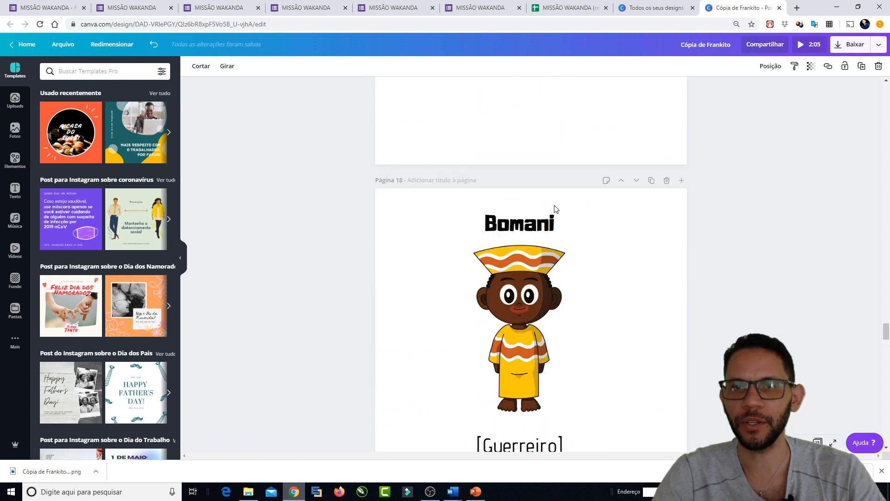
scroll(527, 232, down, 2)
scroll(527, 177, up, 1)
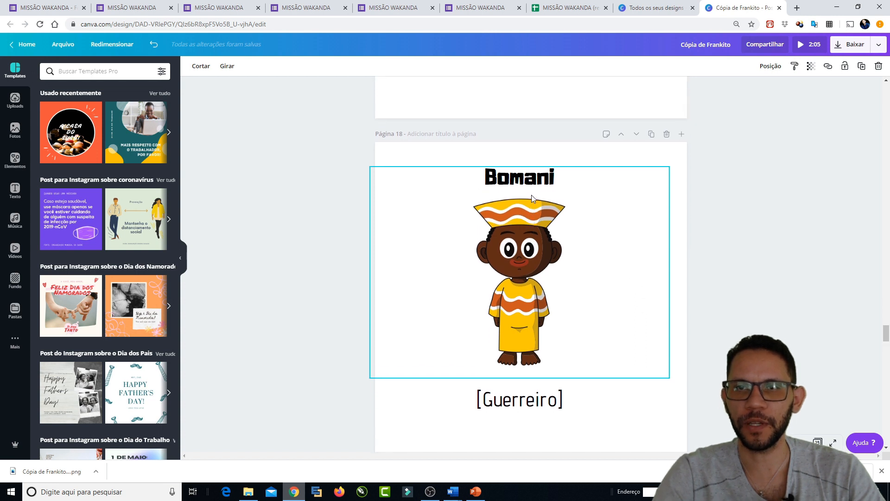
click(342, 225)
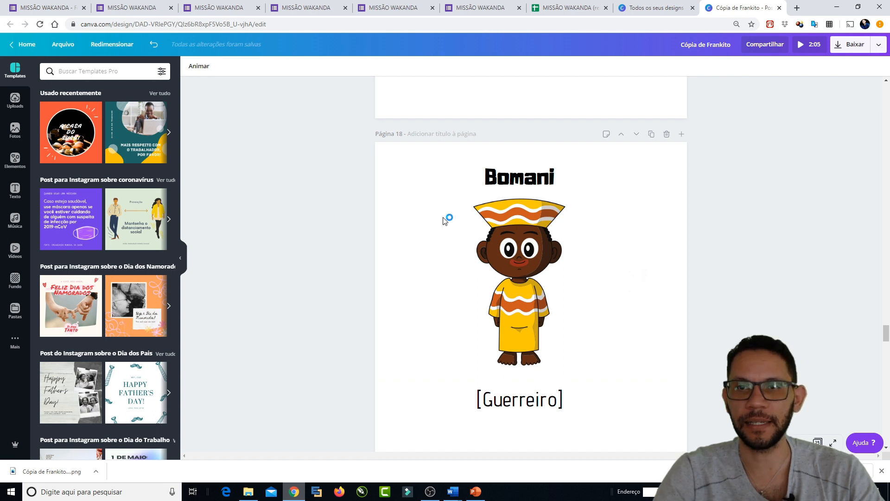
scroll(573, 255, down, 1)
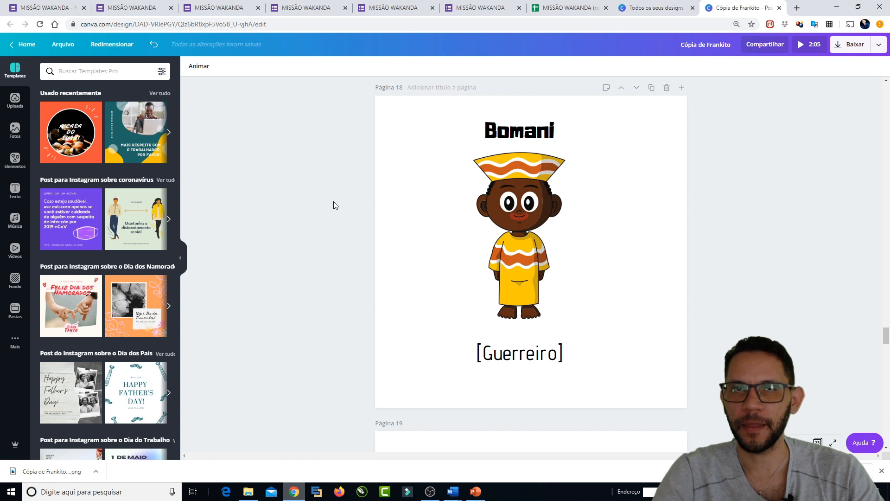
click(476, 492)
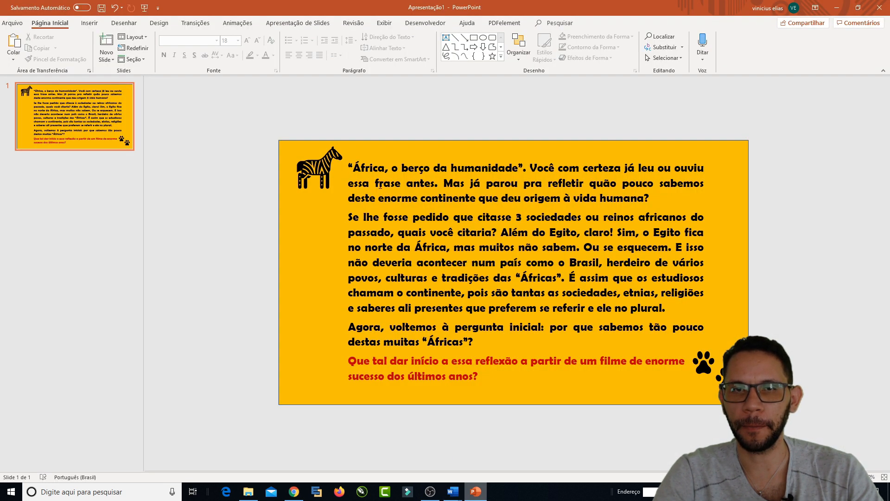
click(474, 491)
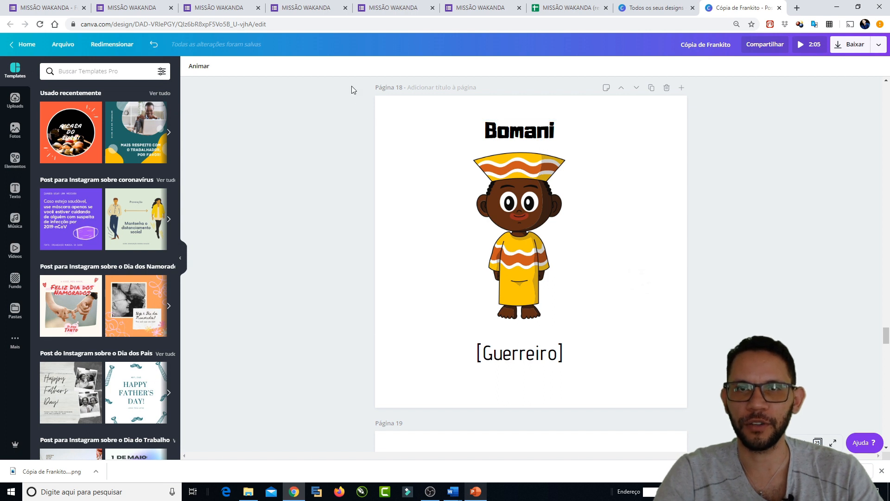
Step: Download only page 18, the Bomani [Guerreiro] character, as a video and dismiss the publishing dialog
click(852, 45)
click(821, 137)
scroll(822, 219, down, 6)
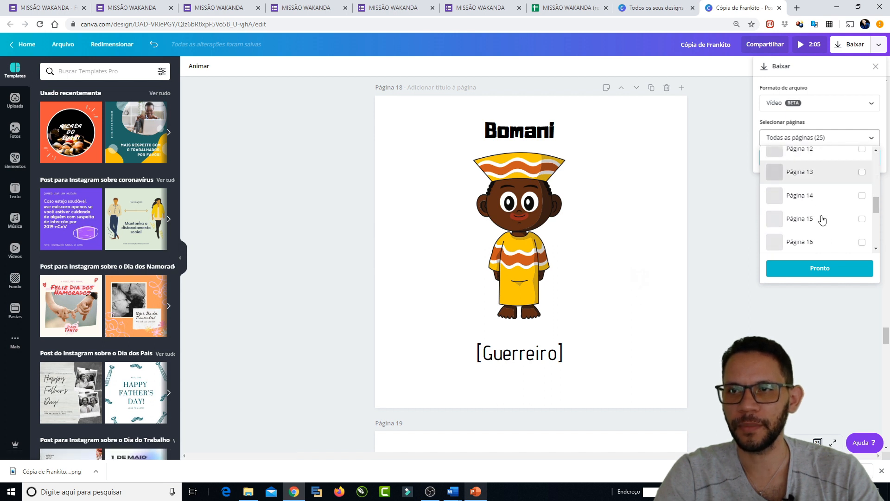
scroll(846, 205, down, 3)
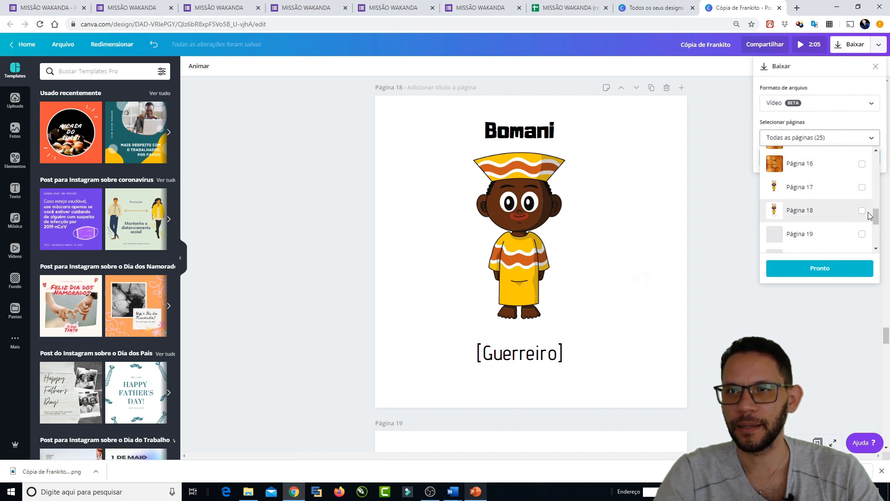
click(862, 211)
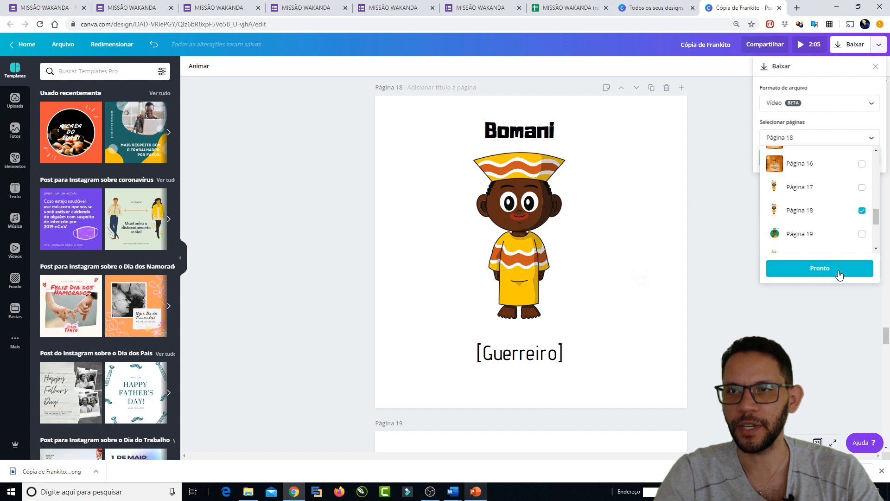
click(838, 270)
click(835, 158)
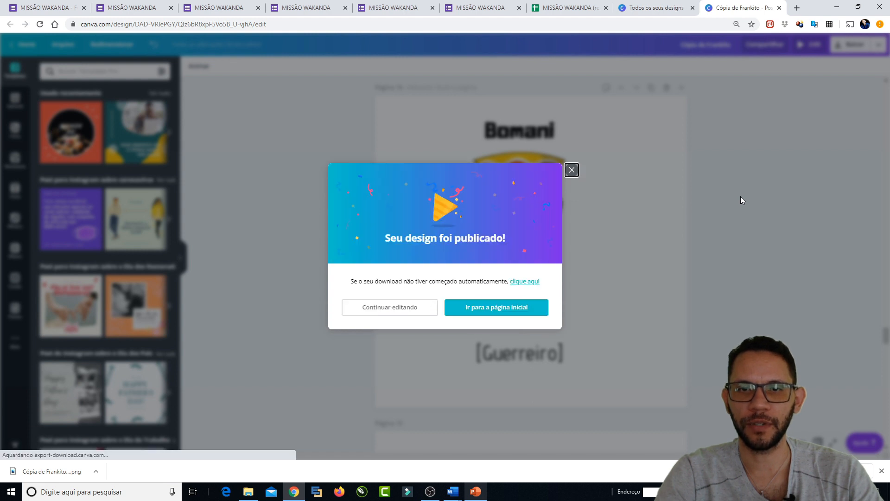
click(571, 172)
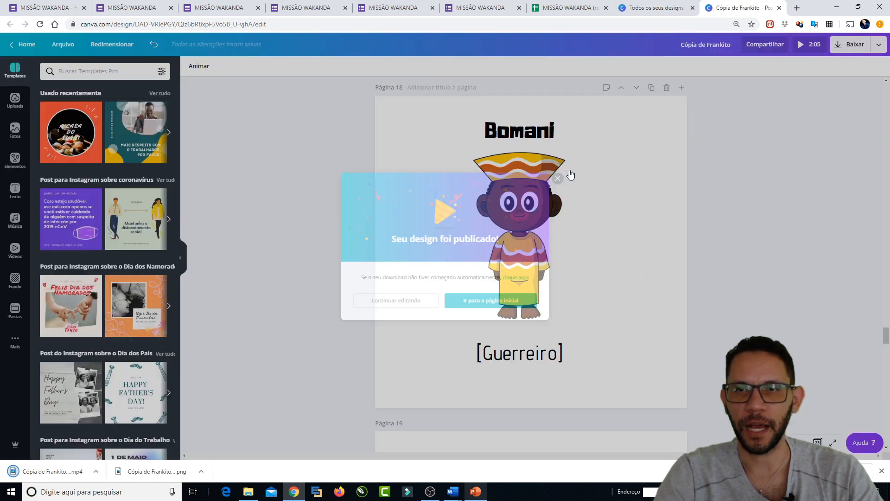
Step: Download only page 19, the Lueji [Rainha] character, as a video and close the download dialog
scroll(742, 195, down, 7)
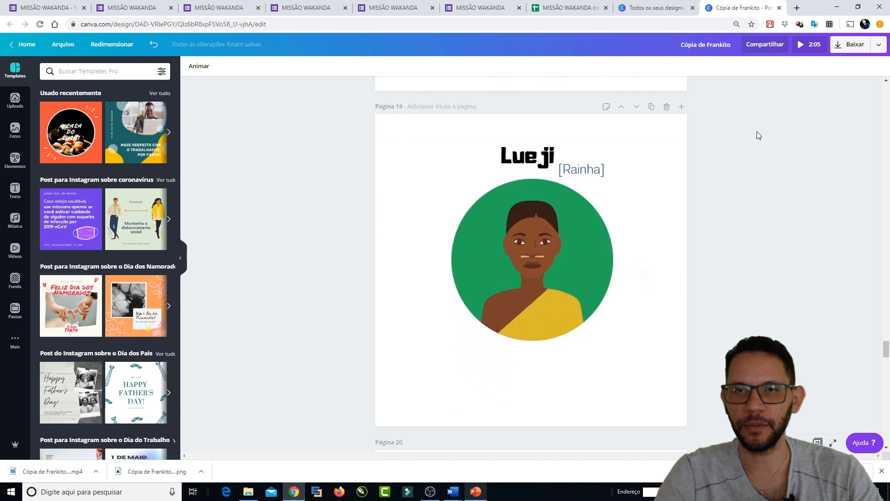
click(847, 46)
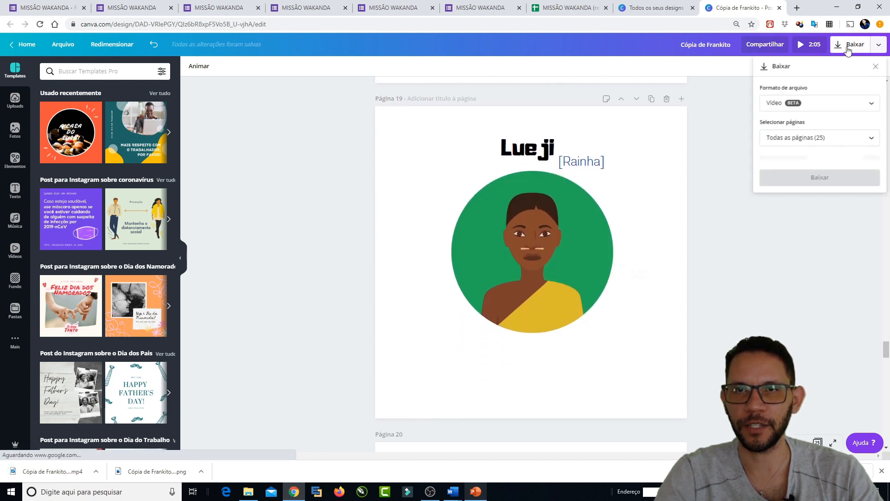
click(844, 137)
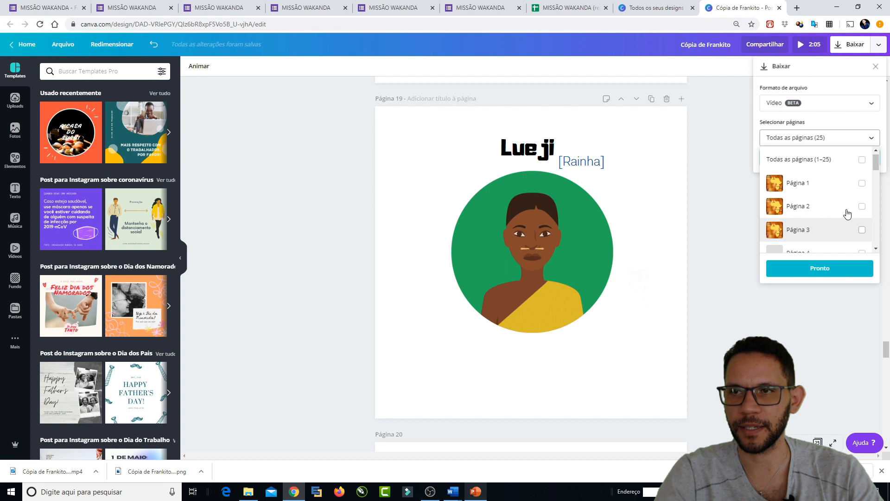
scroll(846, 214, down, 8)
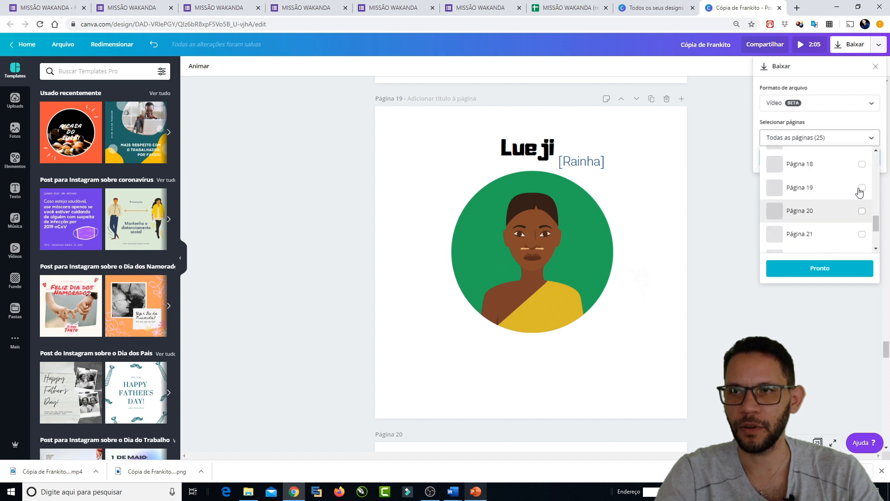
click(862, 187)
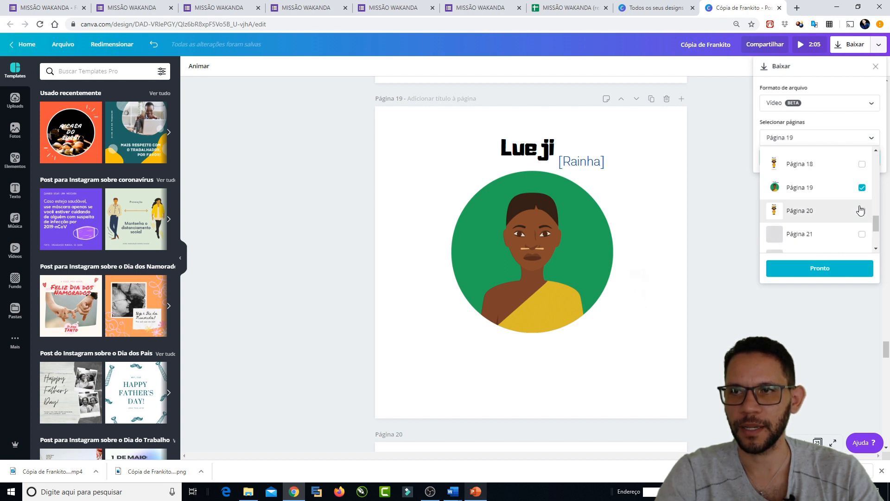
click(838, 269)
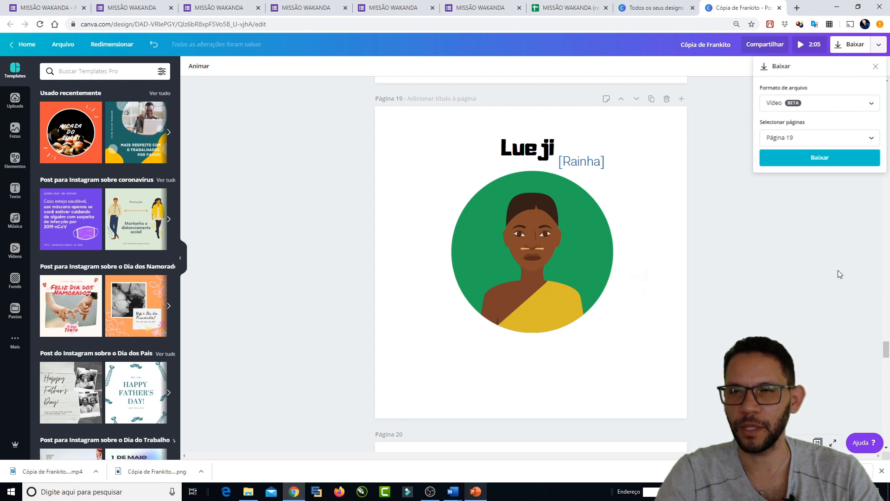
click(830, 160)
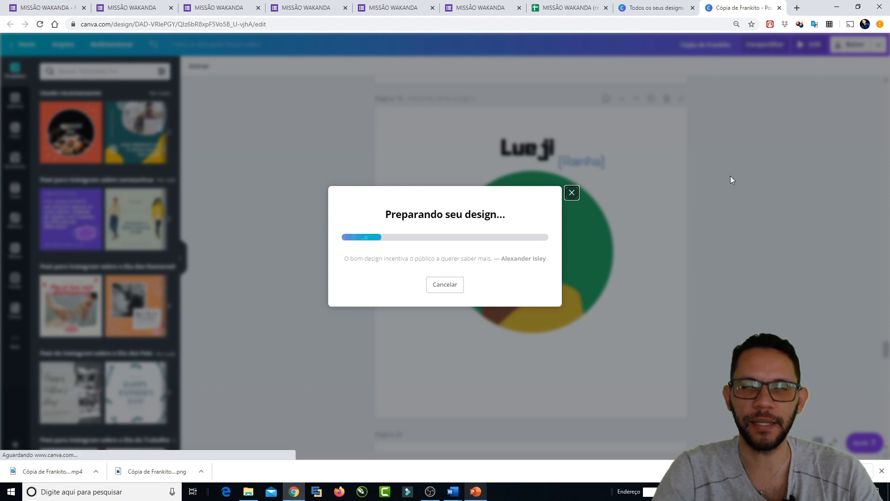
click(572, 170)
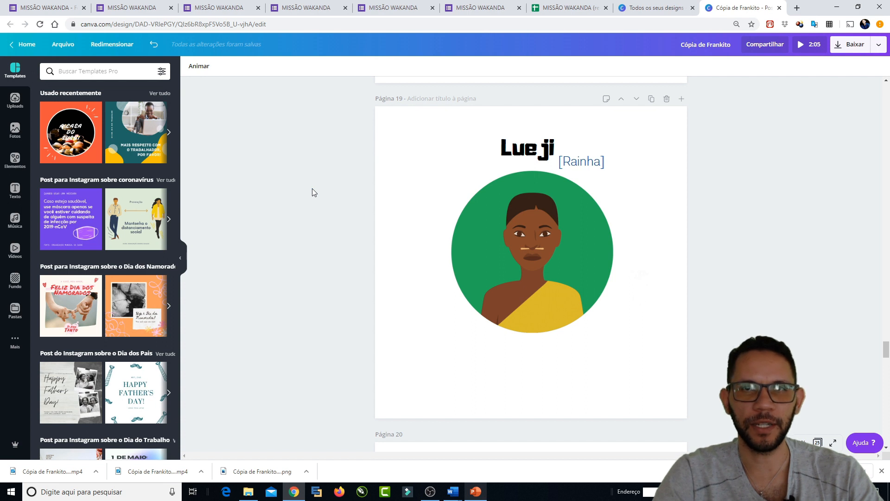
Step: Switch to the MISSÃO WAKANDA form editor and go to the title and description in Seção 1
click(204, 9)
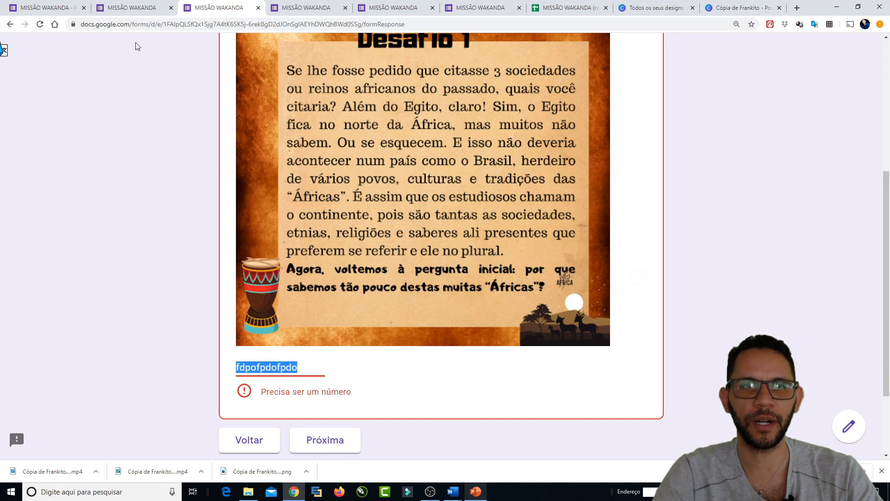
click(142, 7)
click(51, 7)
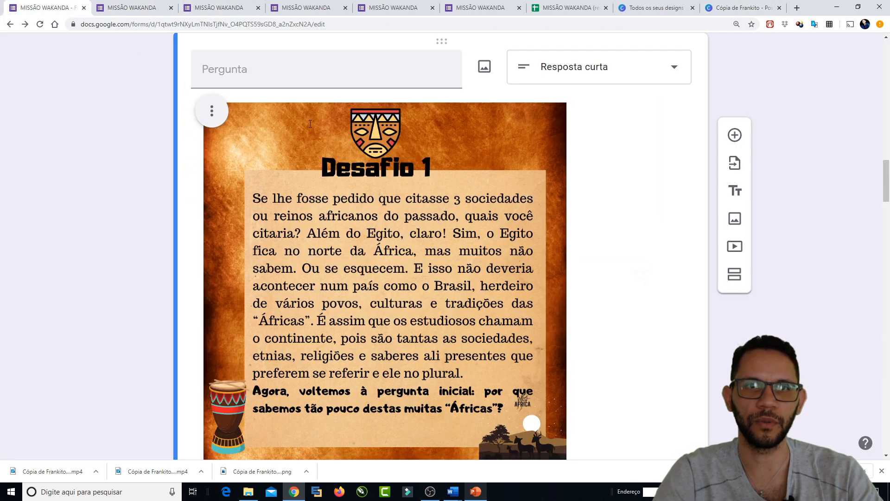
scroll(319, 143, up, 10)
scroll(319, 142, up, 9)
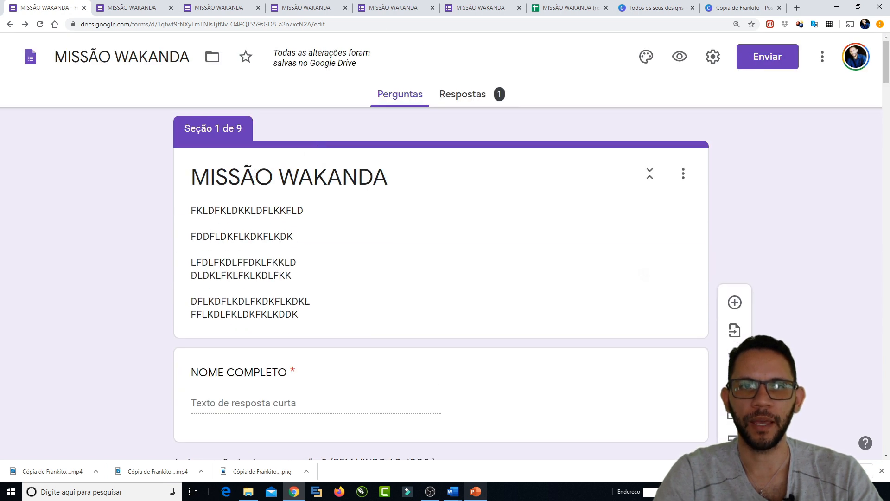
Step: Add a new section to the form directly after the NOME COMPLETO question
scroll(357, 158, down, 7)
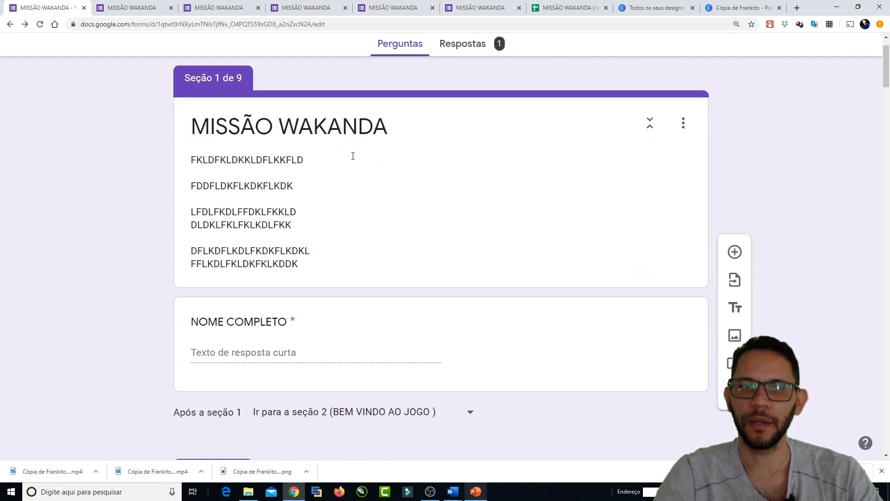
scroll(147, 209, up, 7)
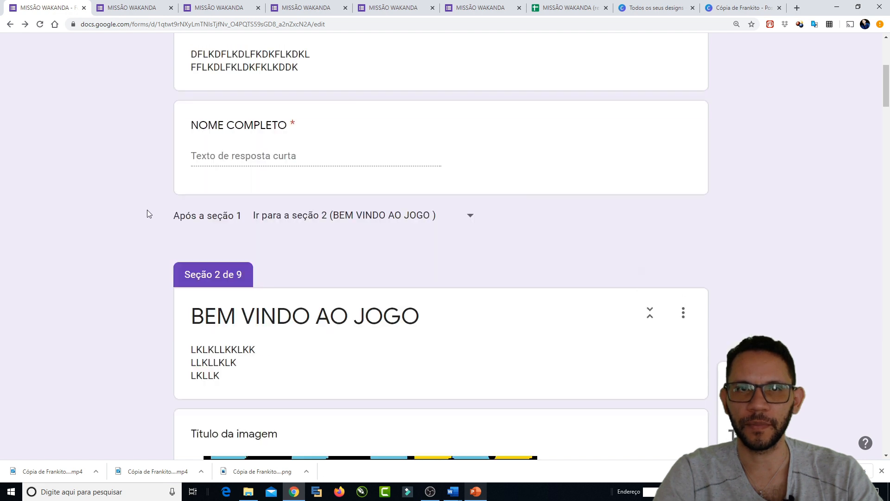
scroll(155, 207, down, 1)
click(346, 148)
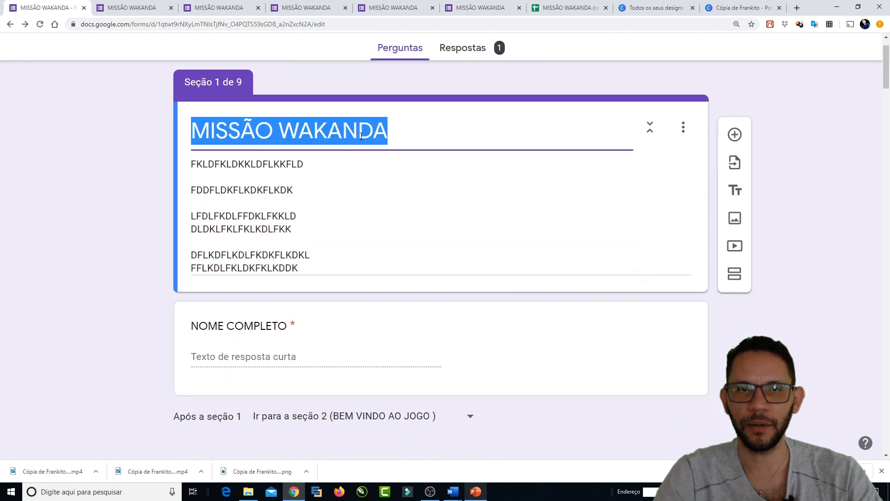
scroll(286, 241, down, 3)
scroll(491, 216, up, 2)
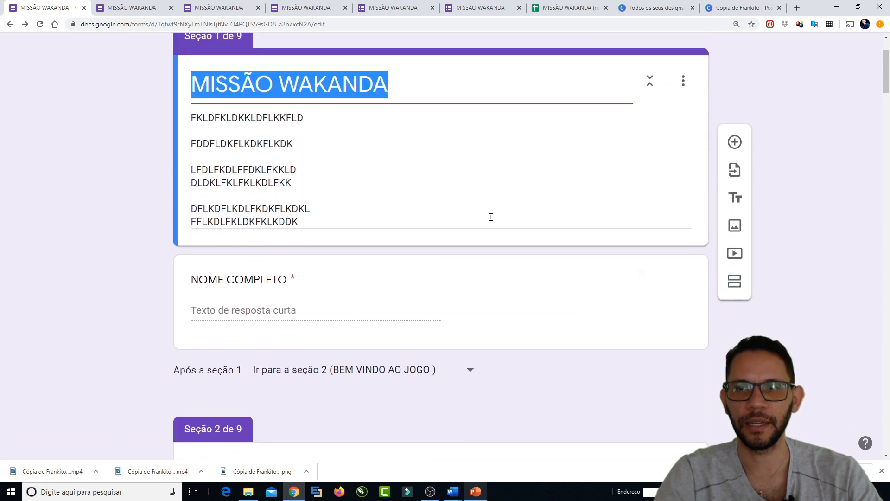
click(352, 306)
click(735, 413)
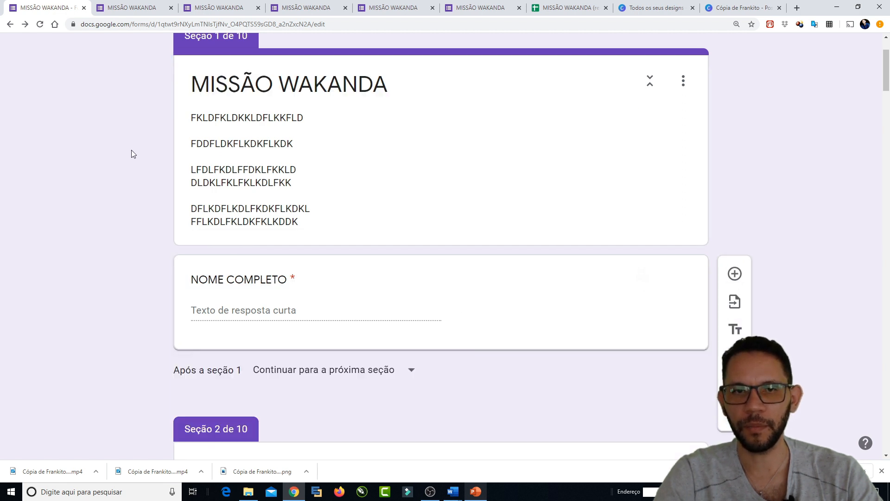
Step: Title the new Seção 2 "Escolha do Avatar"
scroll(132, 150, down, 3)
click(238, 332)
text(E)
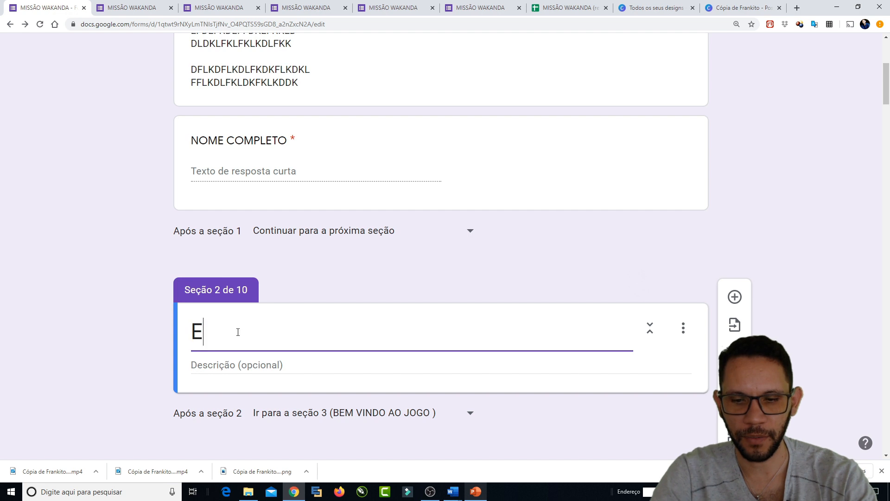
text(scolha do )
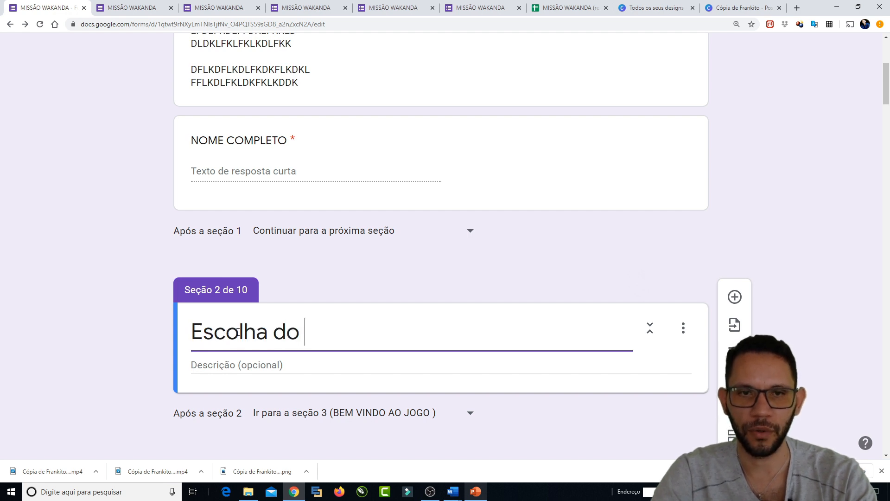
text(Avatar)
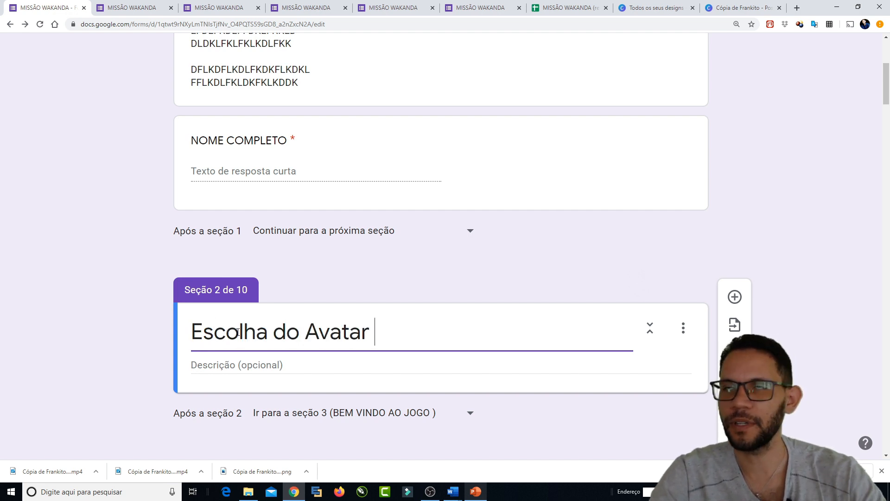
Step: Add a multiple-choice question with two options, Opção 1 and Opção 2, to the Escolha do Avatar section
scroll(392, 287, down, 4)
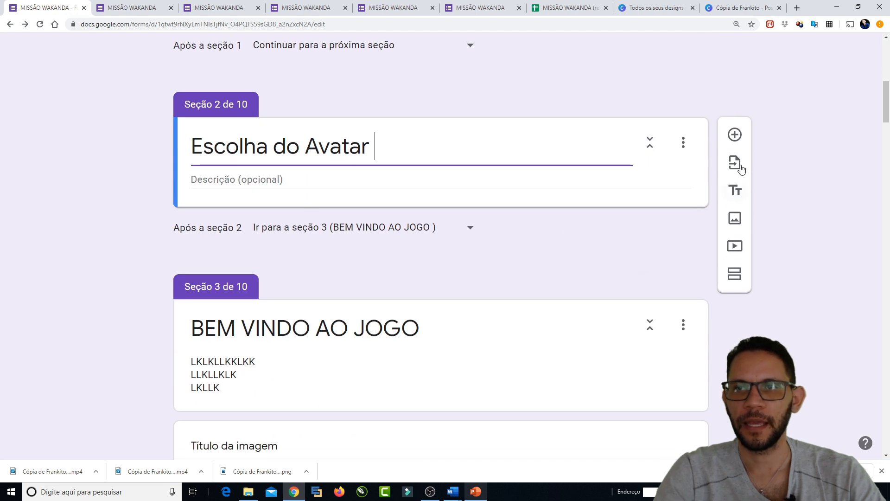
click(735, 135)
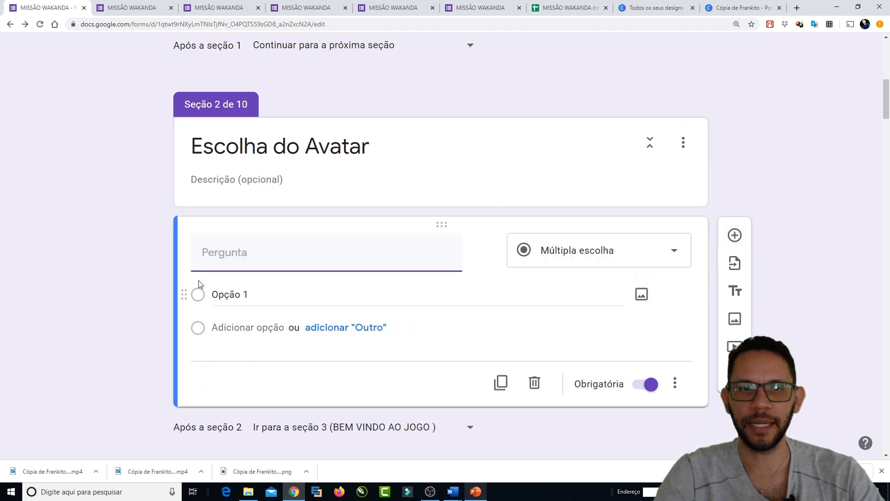
click(232, 295)
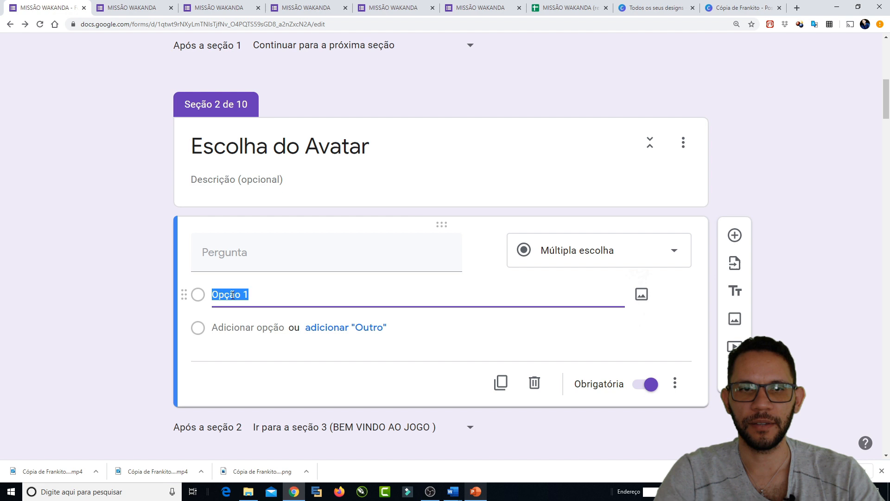
click(238, 330)
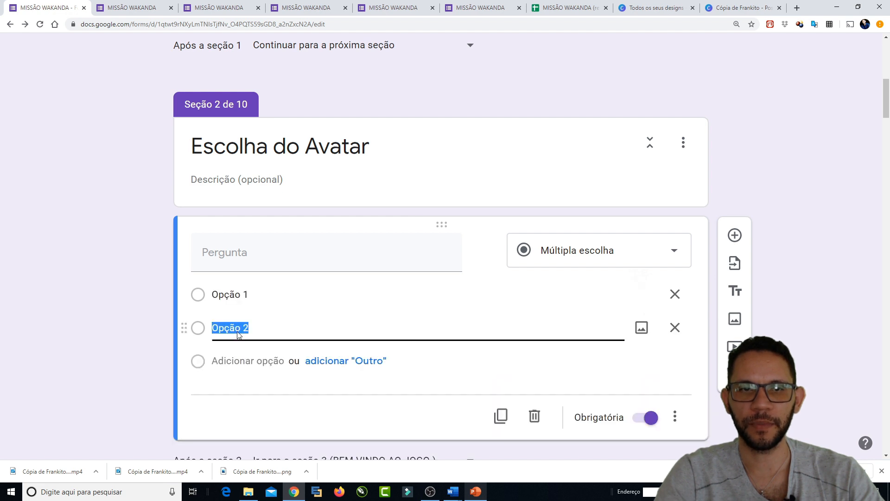
click(234, 295)
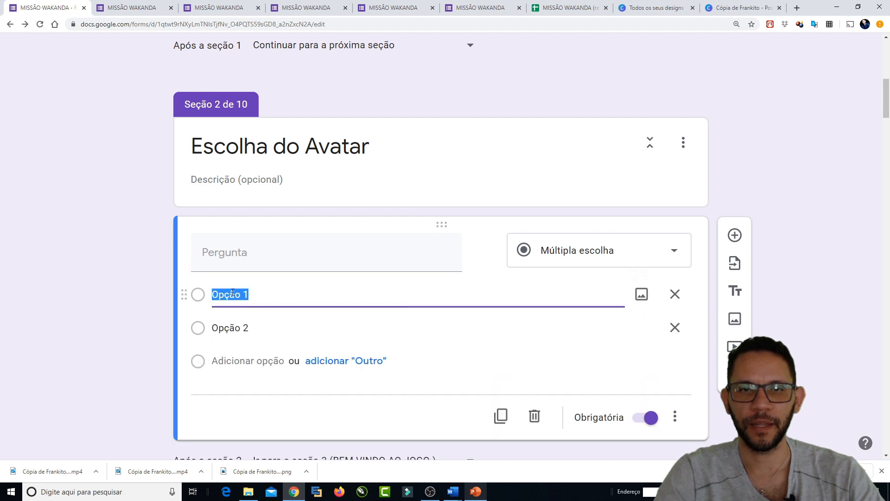
Step: Try to upload the two downloaded Cópia de Frankito MP4 files, (3) and (2), as the image for Opção 1
click(641, 294)
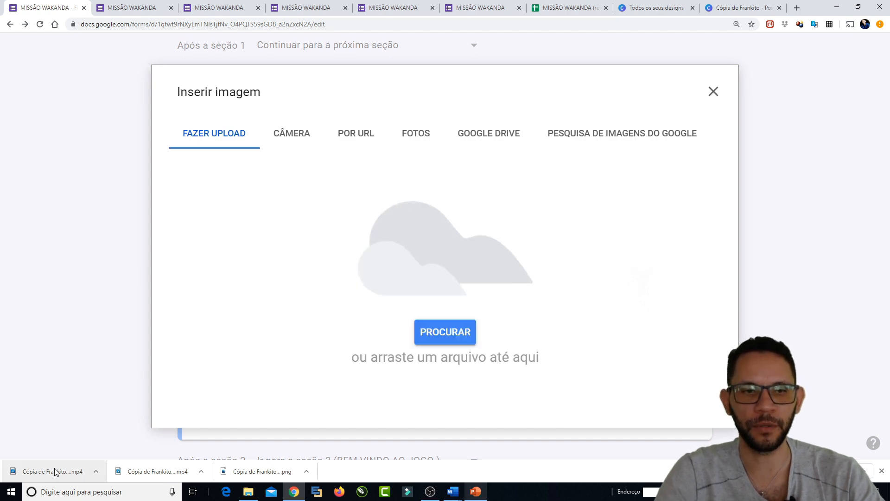
drag(50, 471, 360, 278)
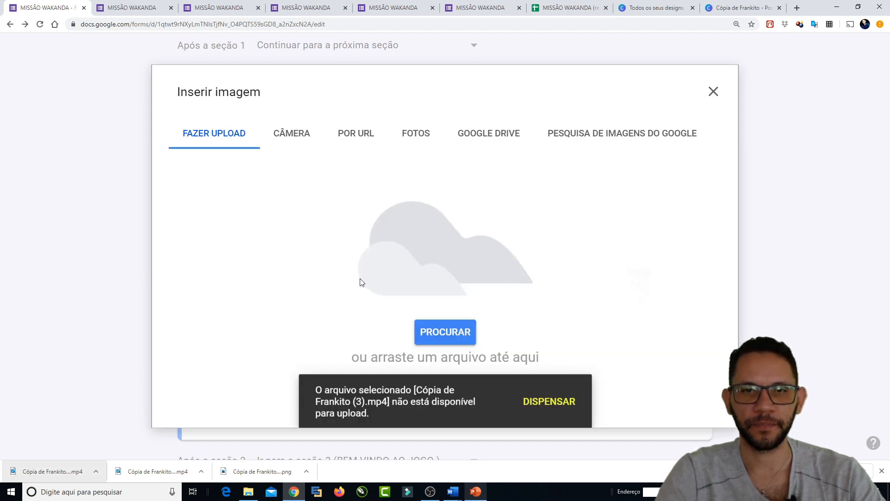
click(559, 402)
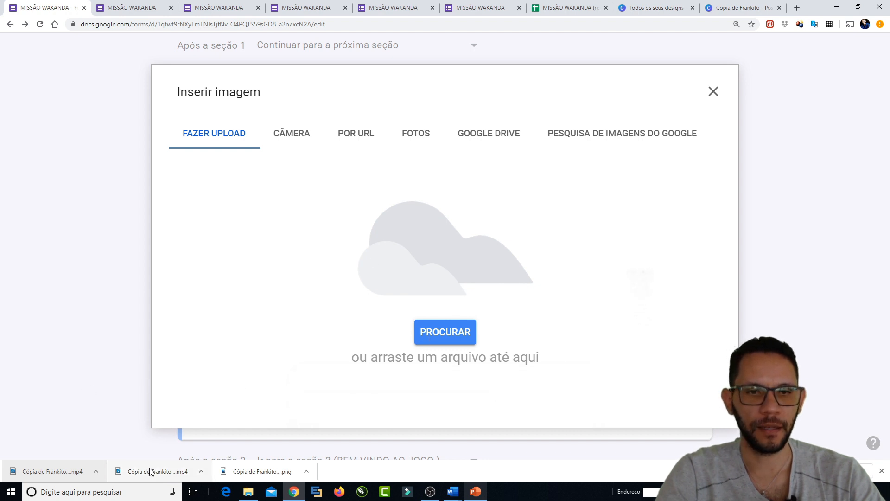
drag(149, 471, 332, 293)
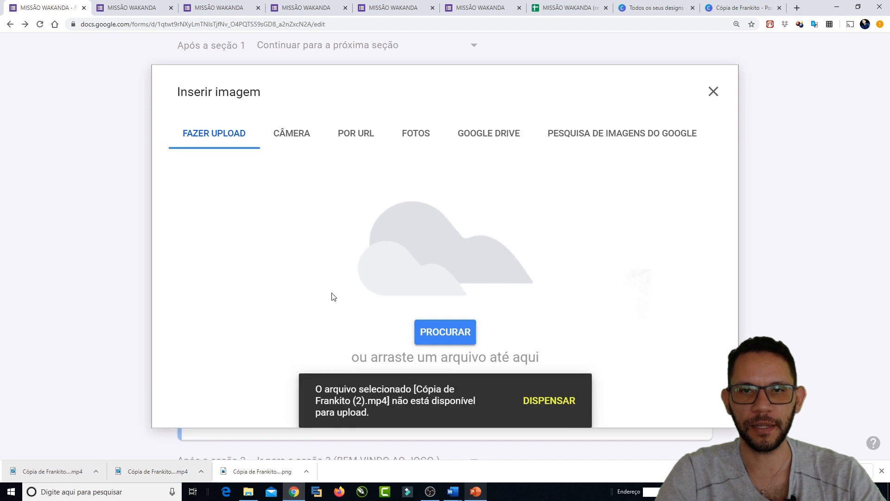
click(562, 404)
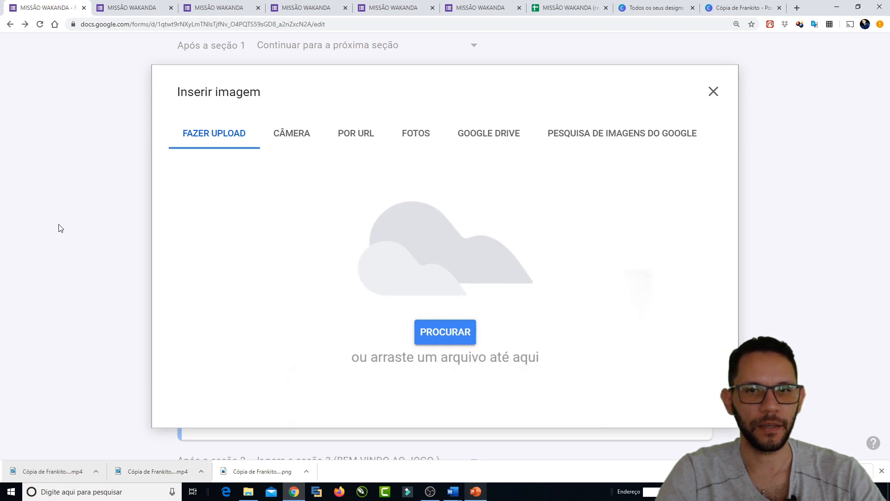
click(94, 472)
click(105, 441)
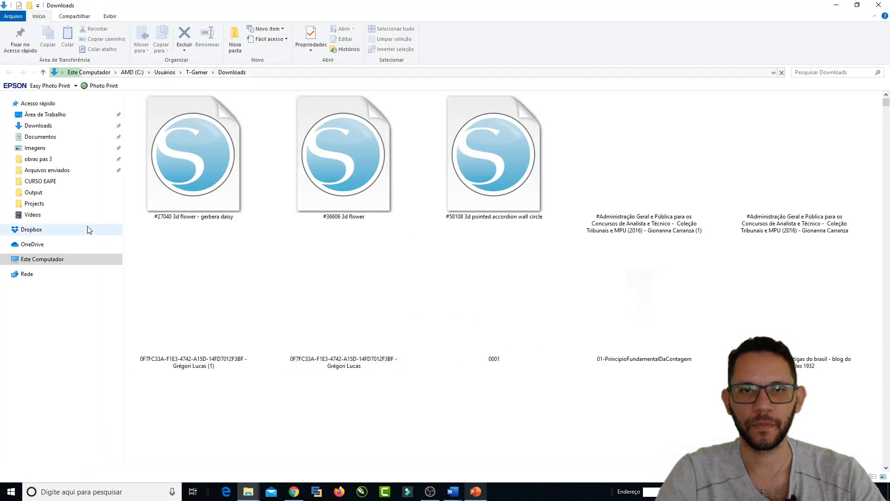
click(878, 6)
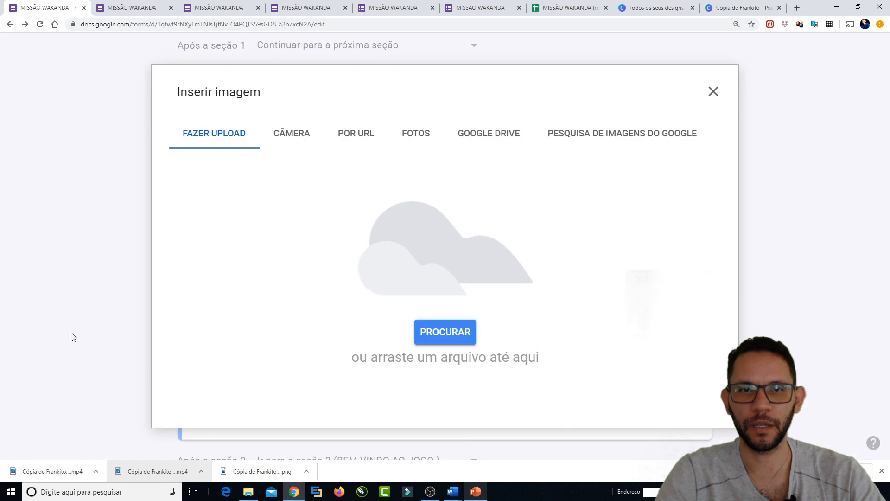
click(396, 135)
click(365, 137)
click(294, 145)
click(224, 139)
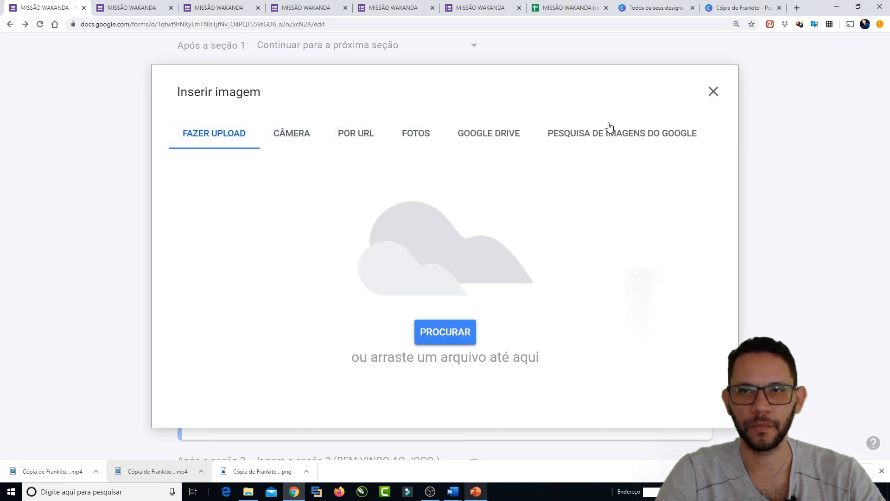
Step: Search Google Images for "galinha" and insert the red-brown cartoon hen as the image for Opção 1
click(598, 134)
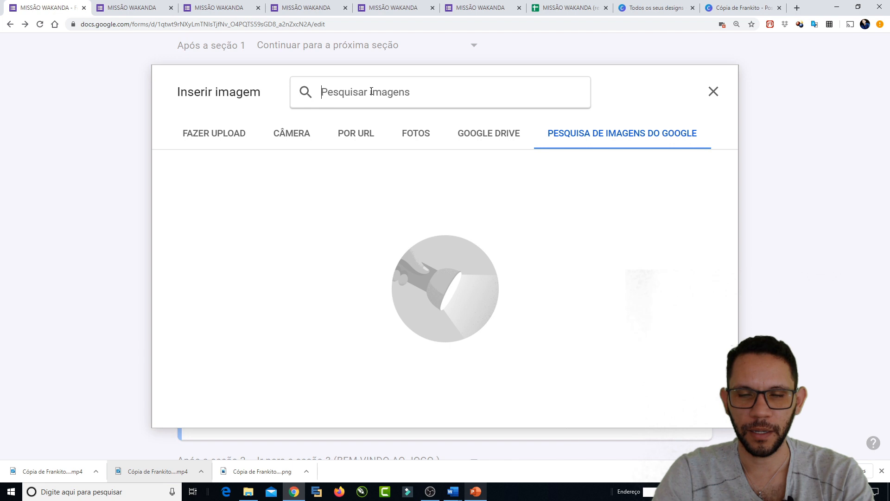
text(galinha)
key(Return)
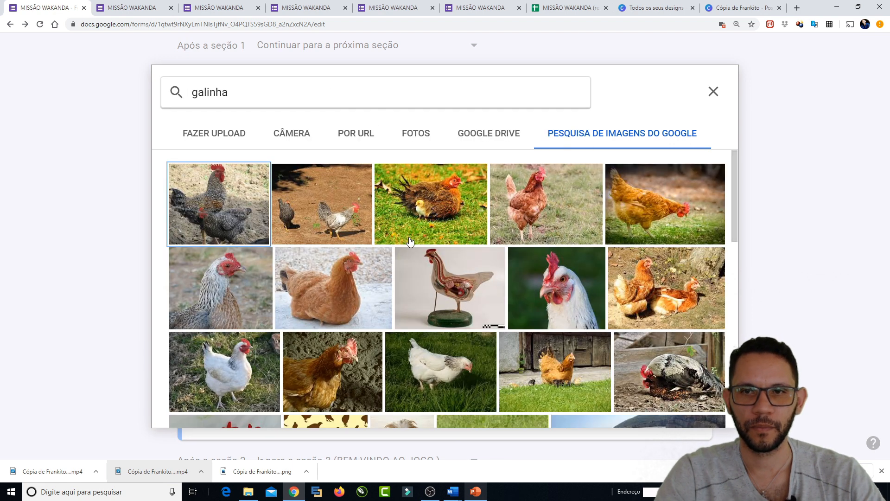
scroll(357, 236, down, 2)
scroll(358, 236, down, 2)
scroll(357, 237, down, 5)
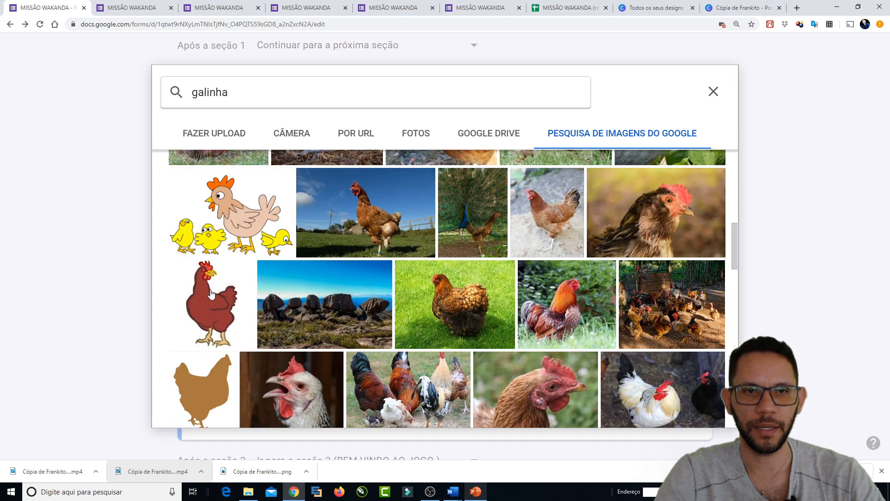
click(211, 293)
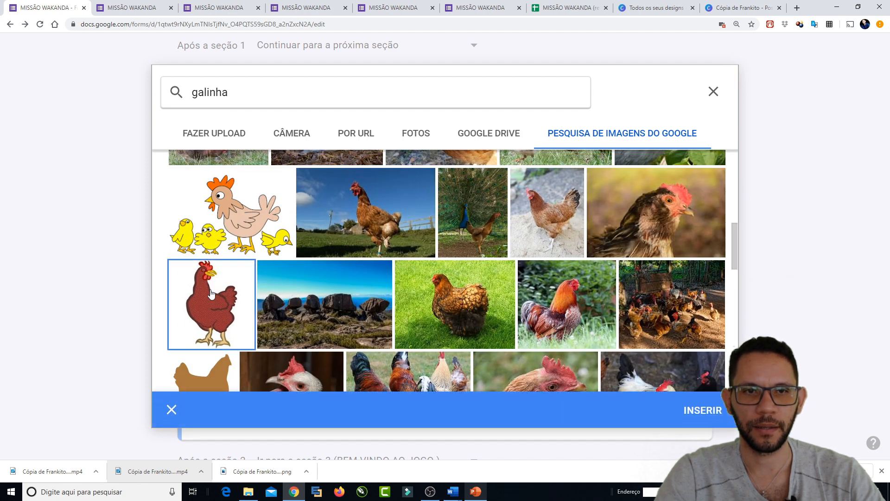
click(706, 413)
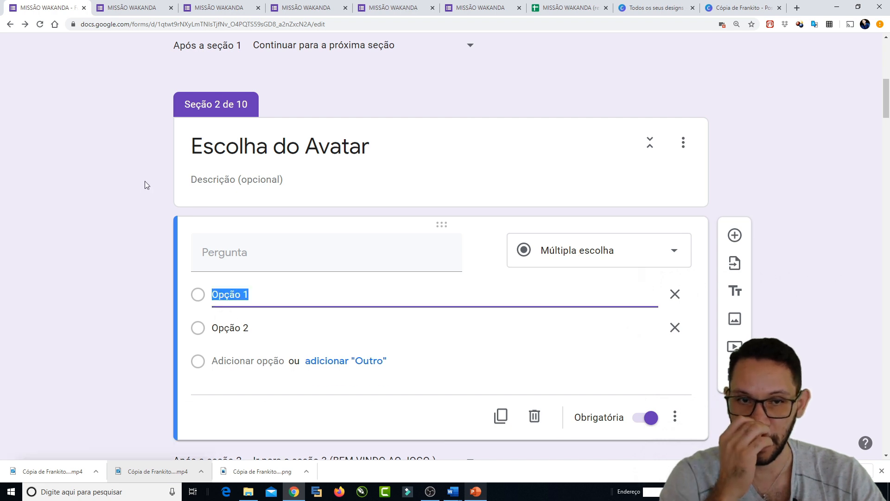
Step: Search Google Images for "cachorro" and insert the yellow cartoon dog with a black collar as the image for Opção 2
scroll(144, 210, down, 3)
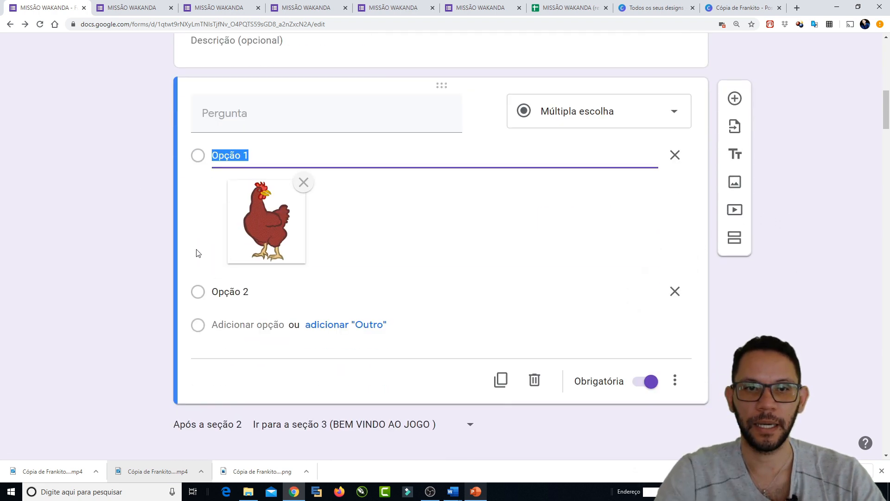
click(239, 294)
click(642, 293)
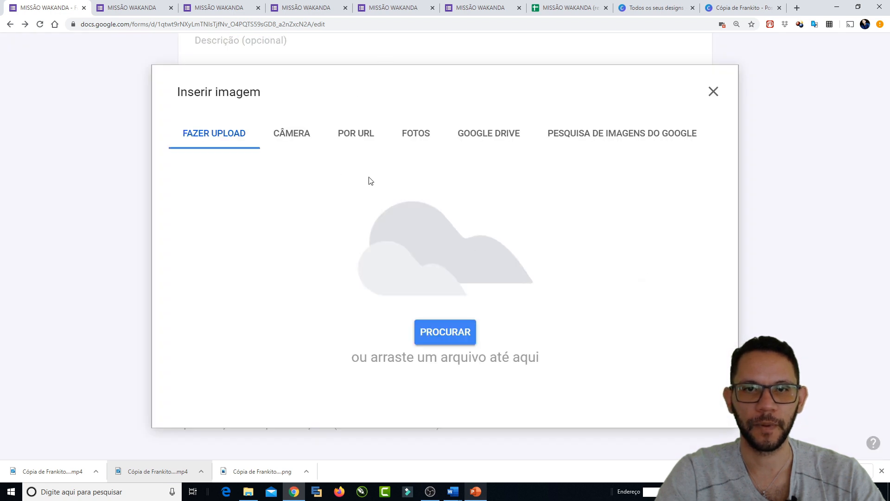
click(608, 137)
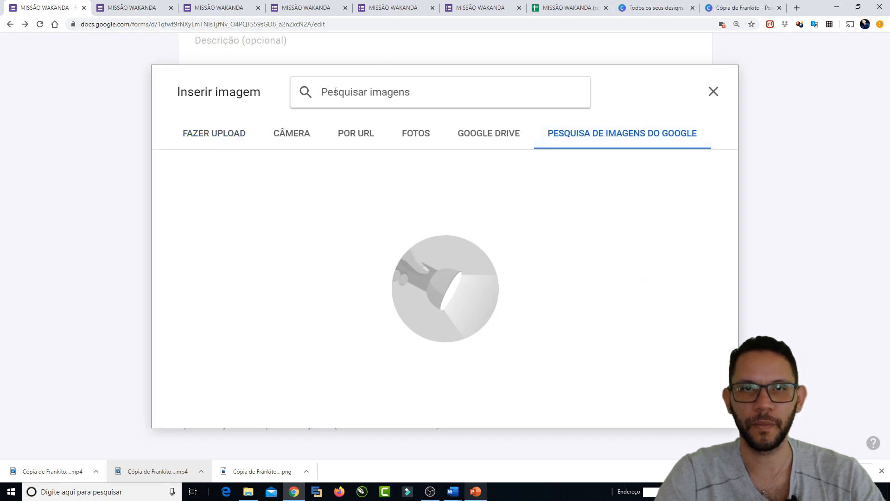
text(cac)
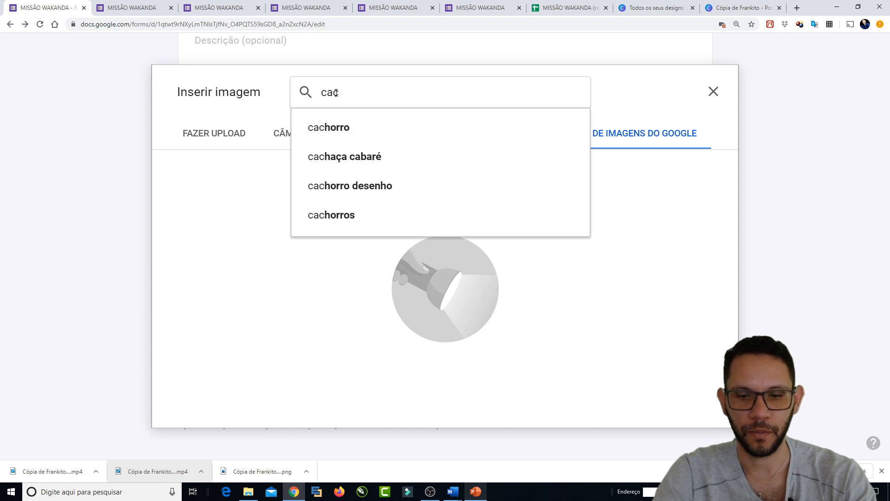
text(horro)
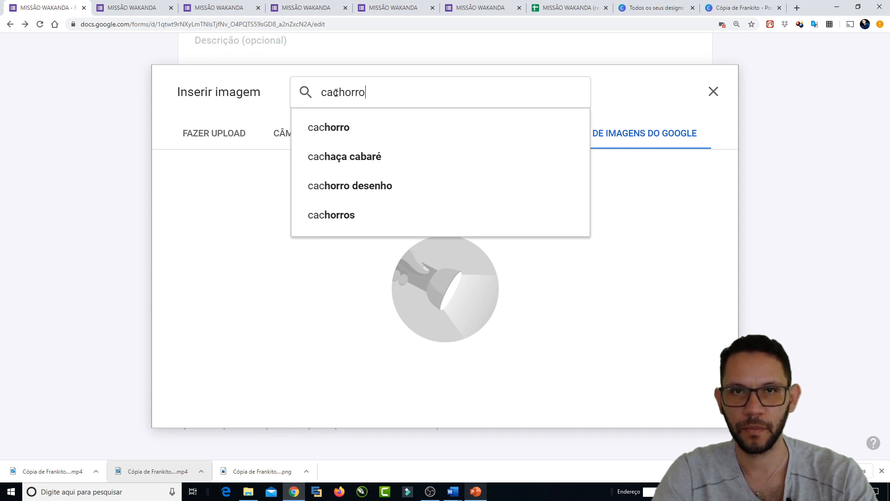
key(Return)
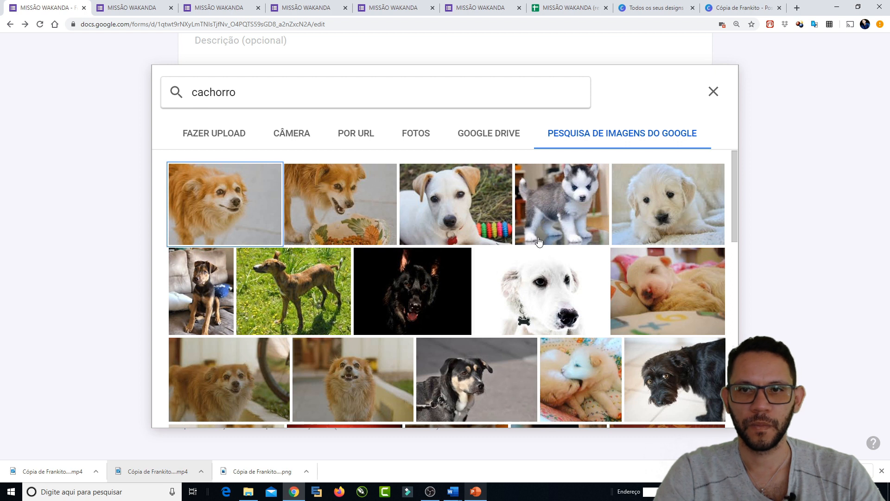
scroll(537, 240, down, 3)
scroll(537, 240, down, 5)
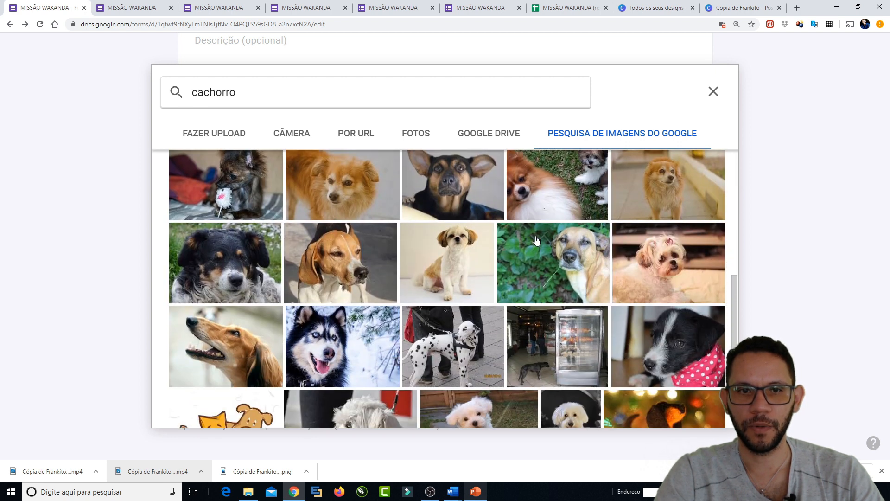
scroll(537, 240, down, 4)
scroll(533, 255, down, 5)
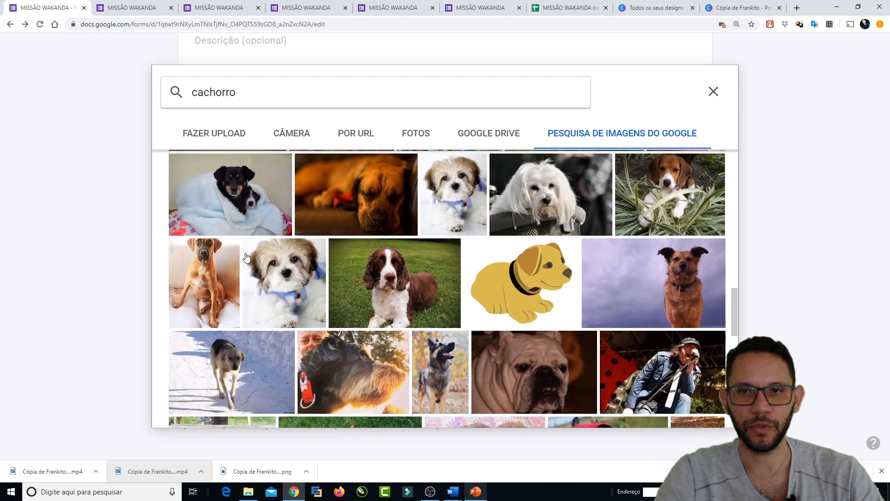
click(528, 276)
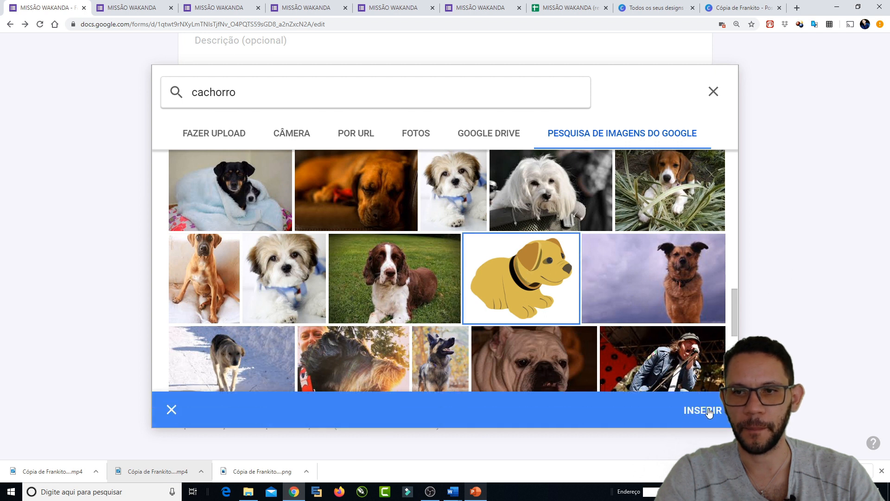
click(708, 410)
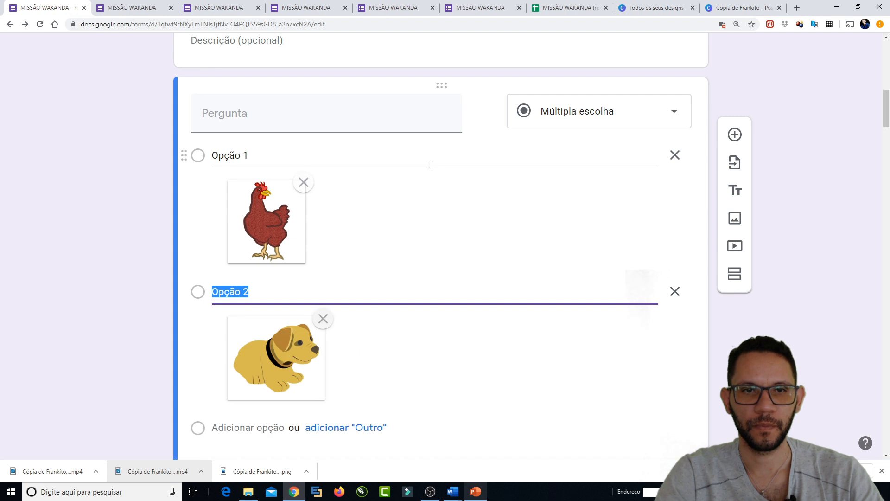
Step: Rename the hen option "player 1" and the dog option "player 2" in the avatar question
scroll(130, 220, down, 2)
scroll(129, 221, up, 2)
click(249, 154)
text(playe)
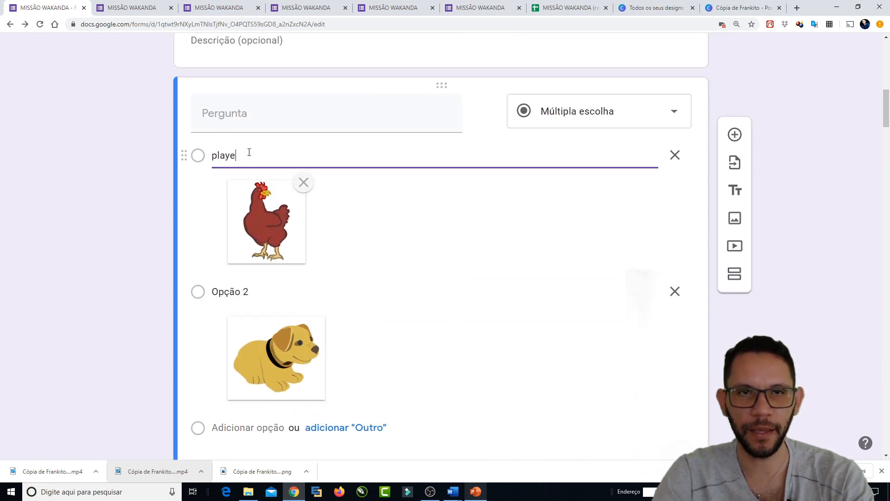
text(r 1)
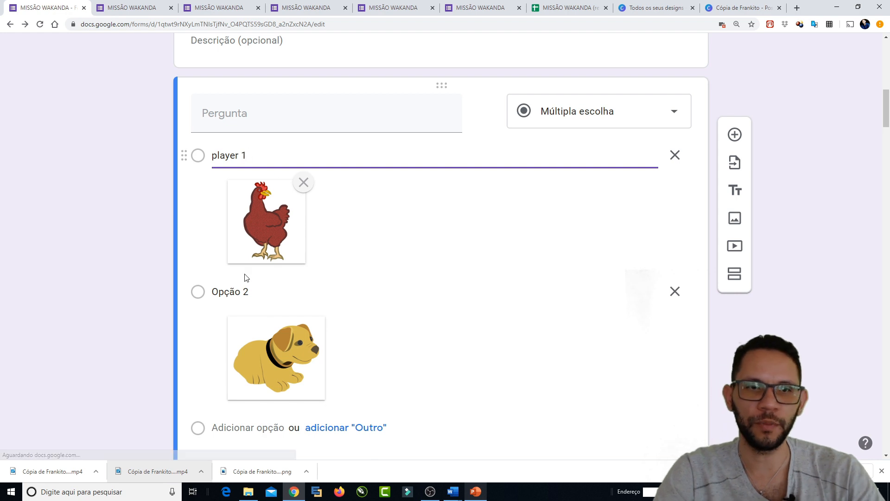
click(223, 293)
text(pla)
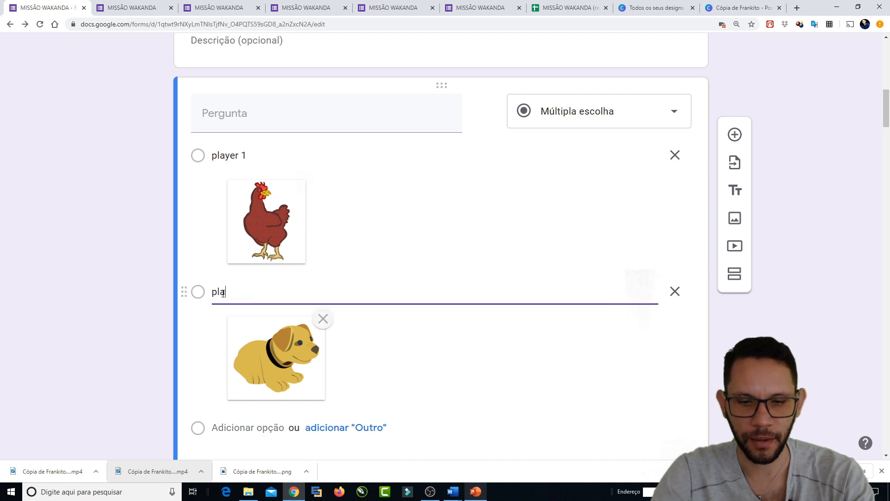
text(yer 2)
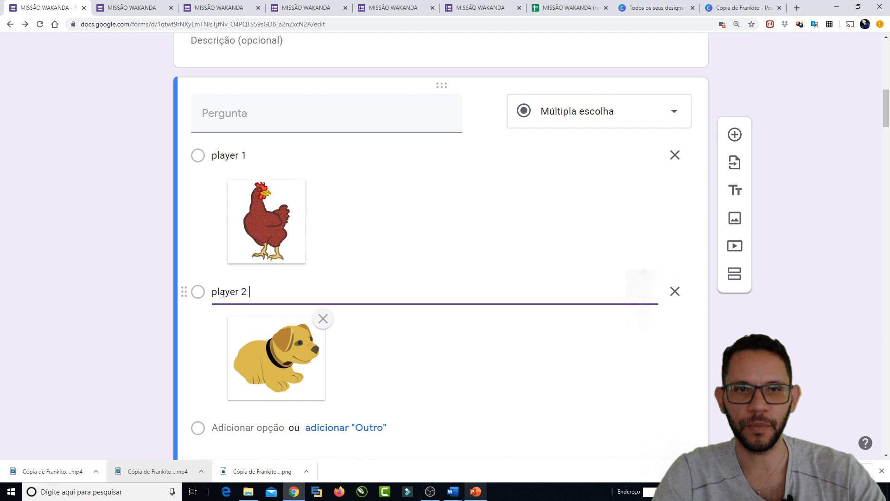
click(110, 191)
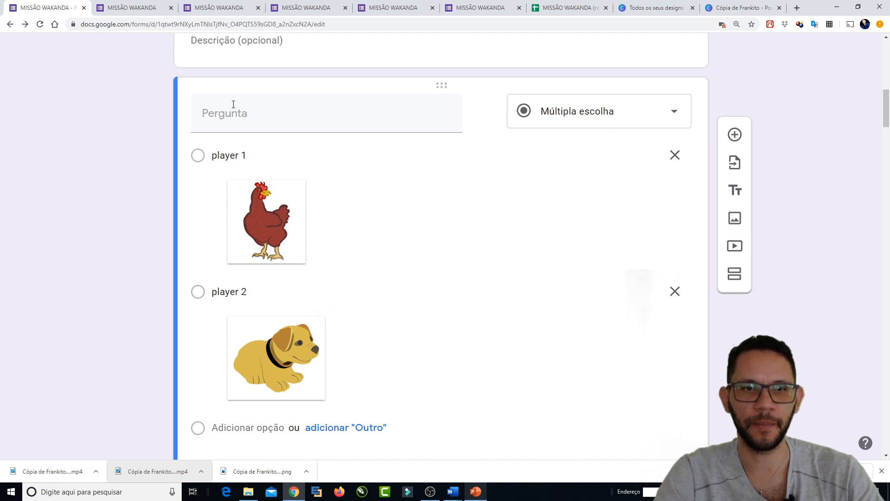
Step: Set section 1 to lead to section 2 (Escolha do Avatar) once it is completed
scroll(125, 201, down, 3)
scroll(119, 202, up, 15)
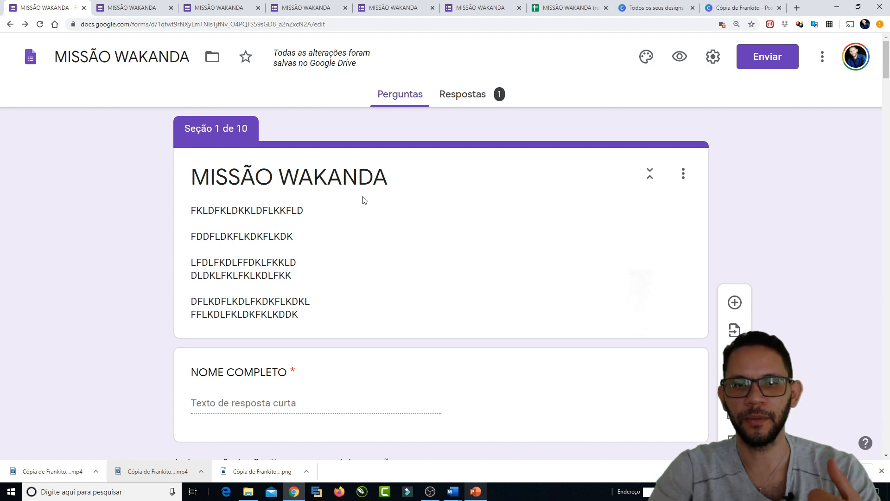
scroll(344, 183, down, 3)
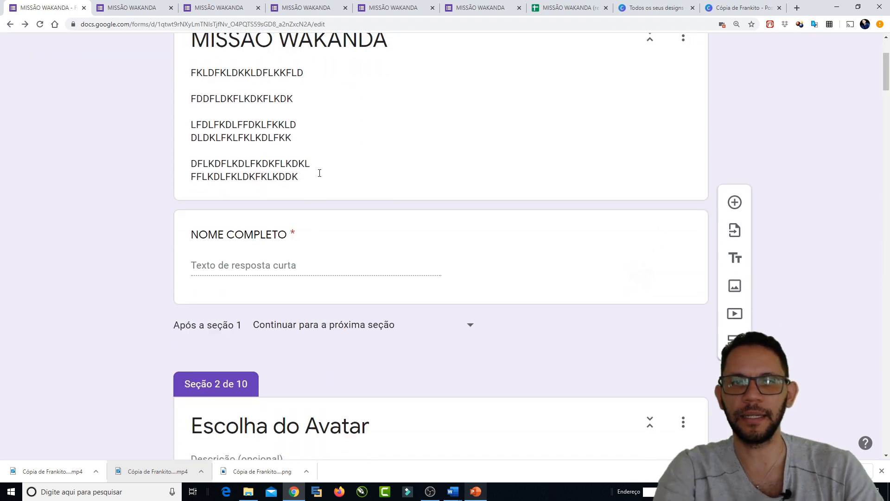
click(439, 323)
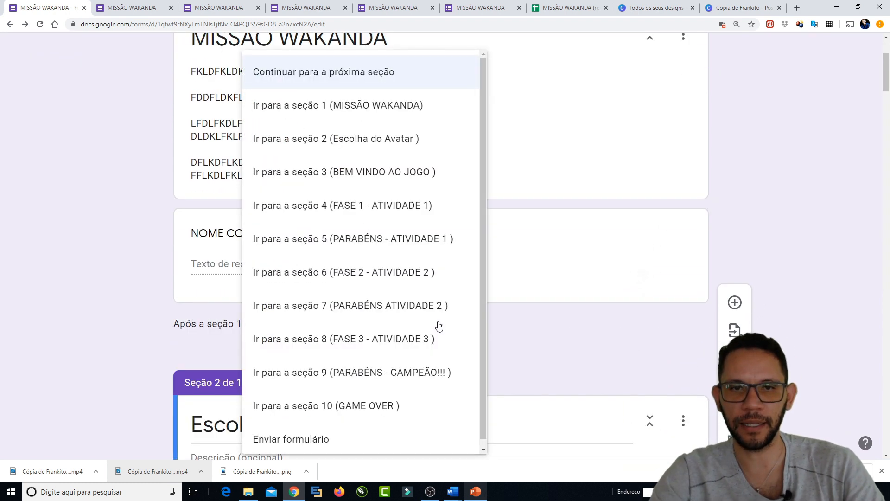
click(111, 216)
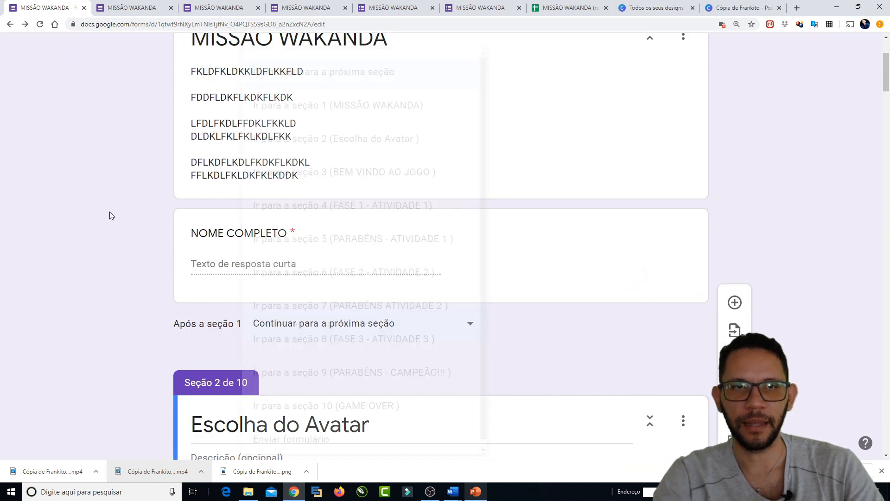
click(434, 326)
click(372, 144)
Step: Review the flow from section 1 through Escolha do Avatar to the BEM VINDO AO JOGO section
scroll(284, 279, down, 7)
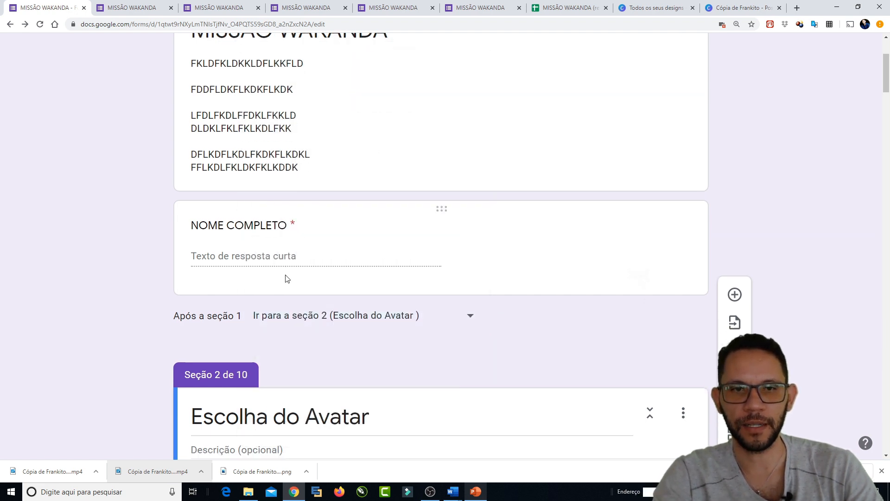
scroll(306, 267, down, 7)
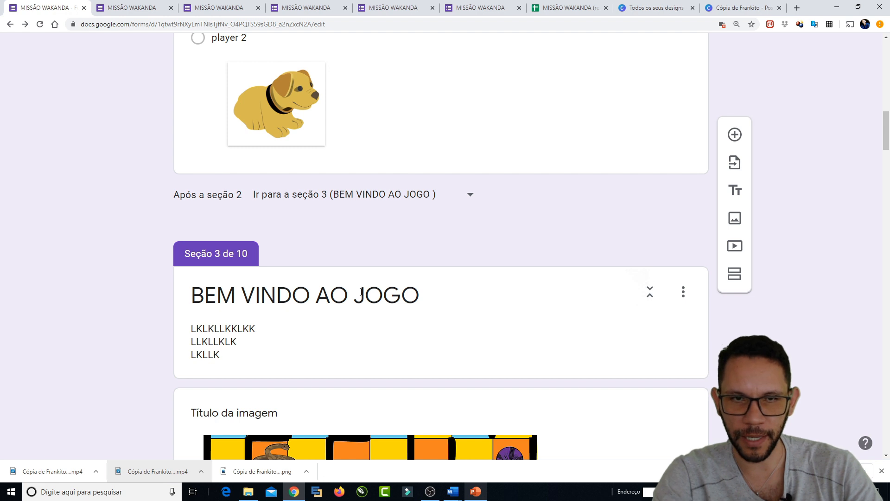
scroll(79, 187, up, 15)
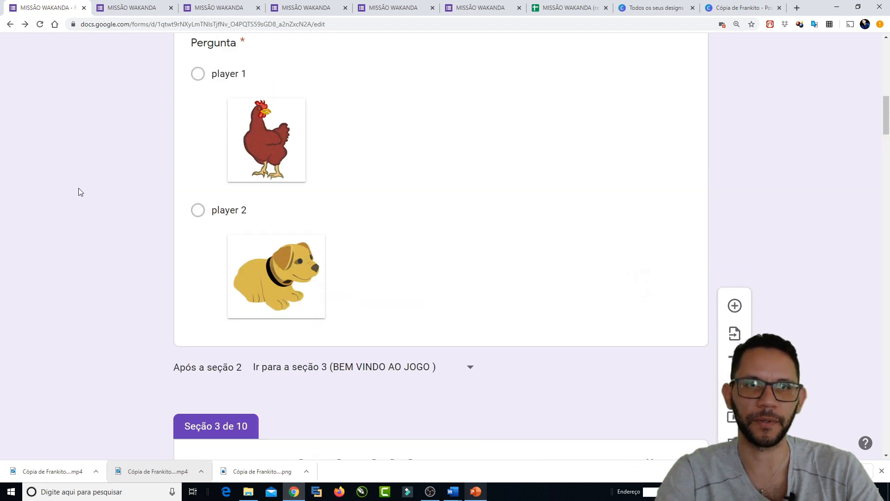
scroll(78, 238, down, 11)
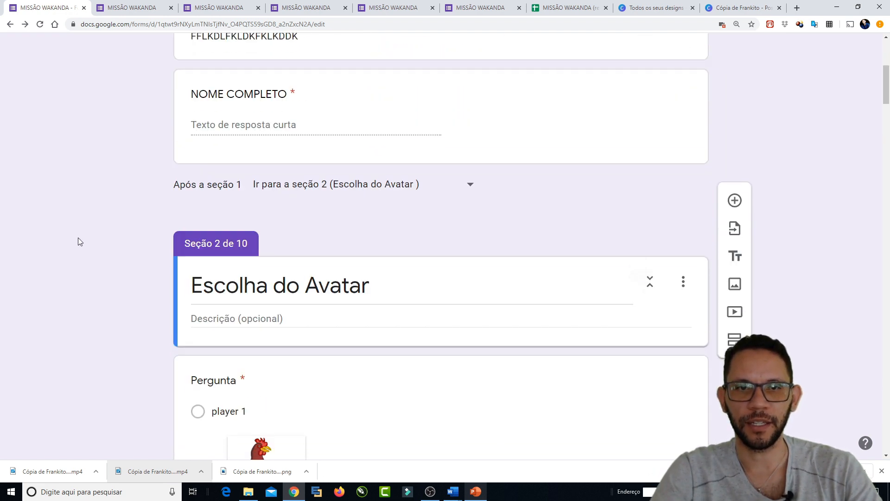
scroll(91, 304, up, 11)
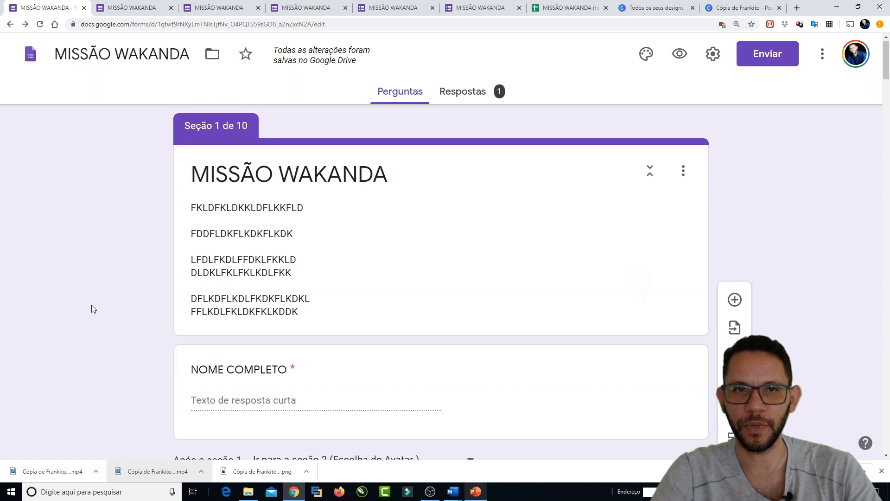
scroll(91, 305, down, 15)
scroll(91, 304, up, 15)
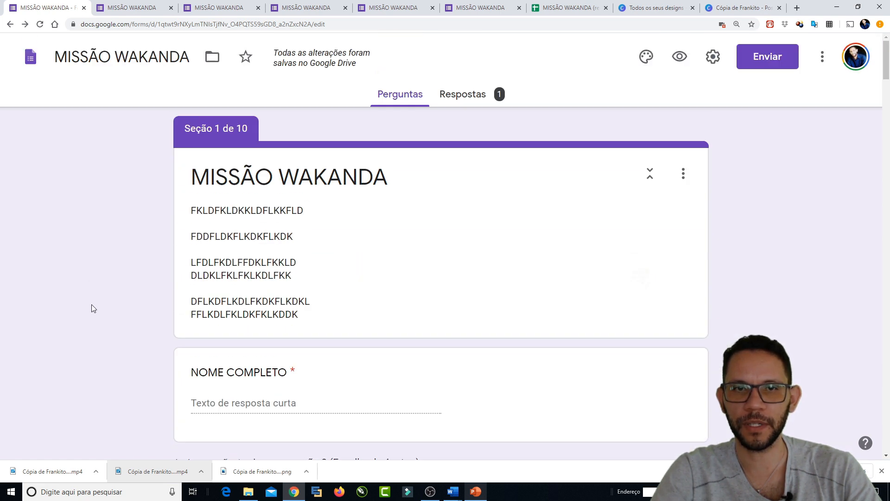
Step: Preview the form, fill in the full name, choose player 1 as the avatar and continue to the BEM VINDO AO JOGO page
click(681, 57)
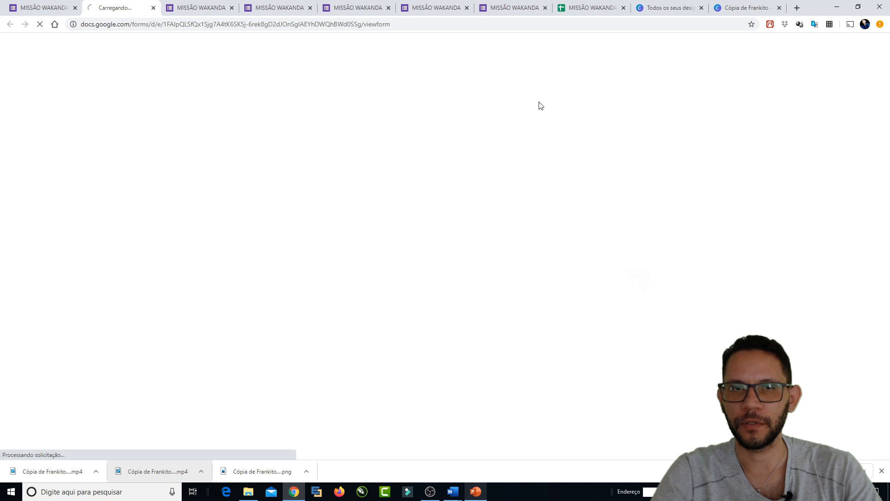
click(298, 335)
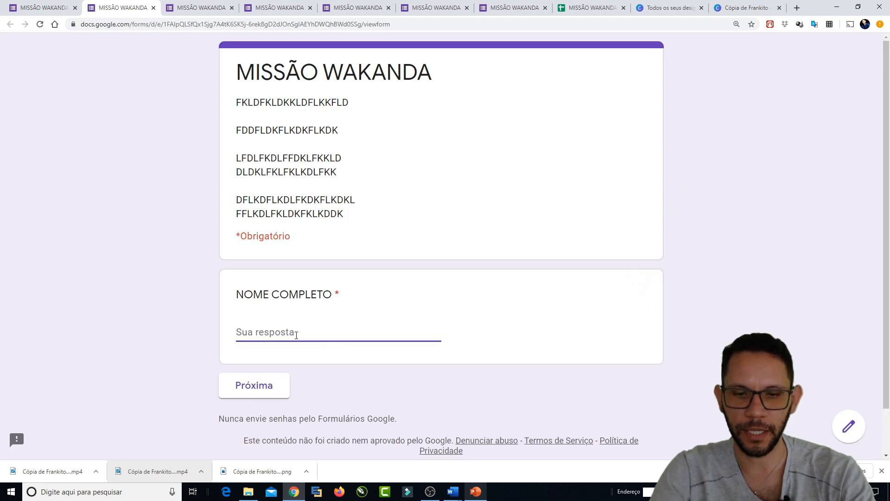
text(vinicius)
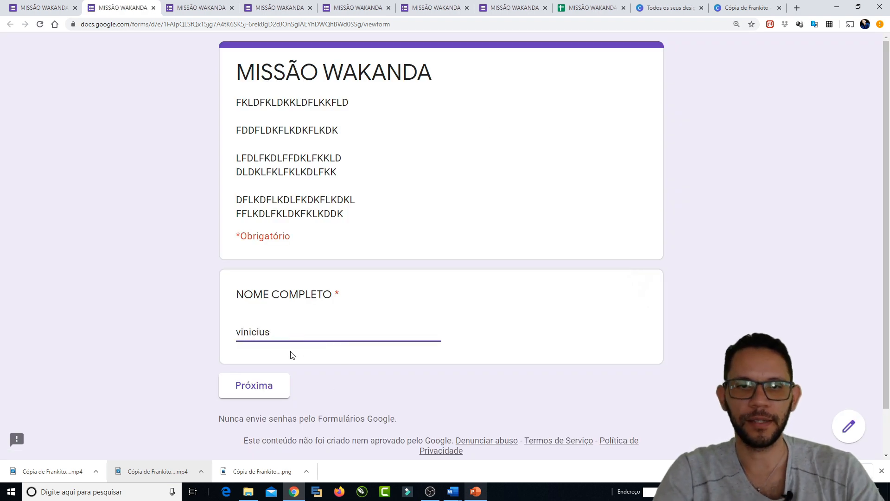
click(270, 381)
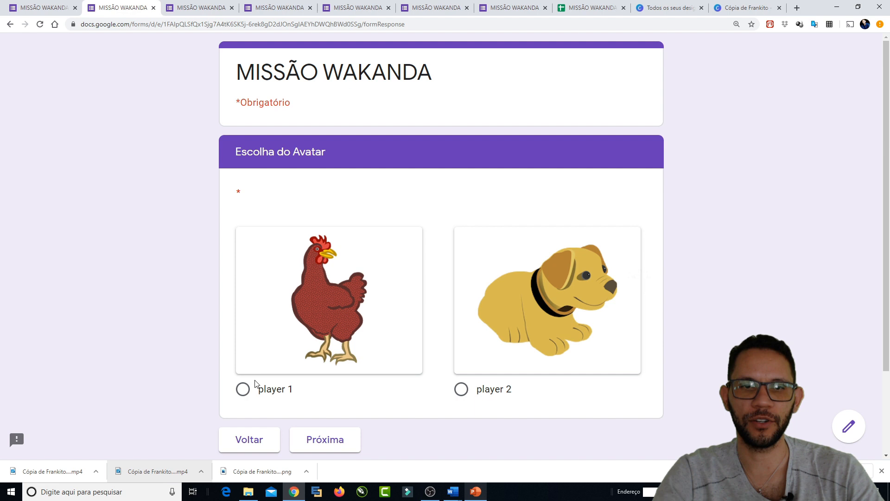
click(243, 390)
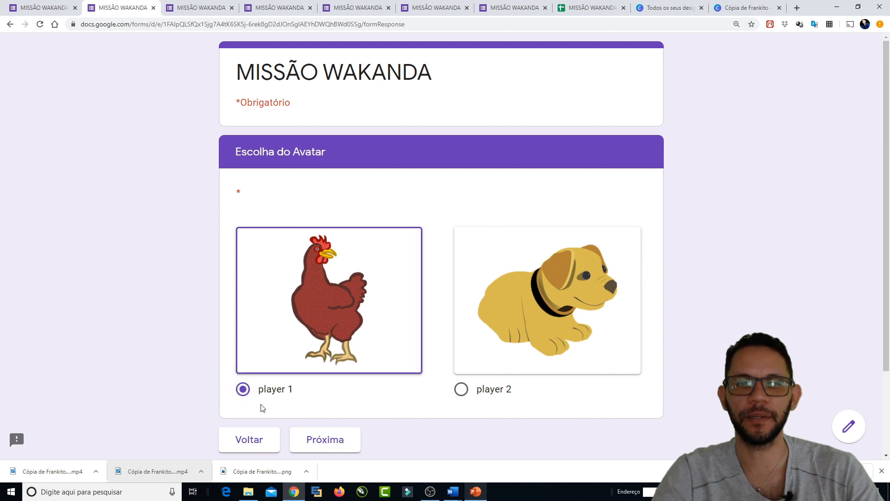
click(329, 439)
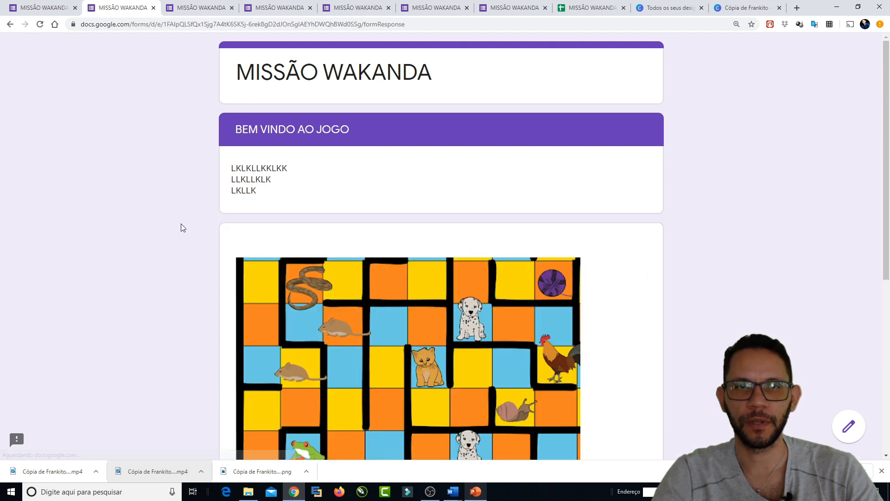
Step: Examine the animal maze board on the previewed BEM VINDO AO JOGO page
scroll(188, 162, down, 2)
scroll(189, 161, down, 1)
scroll(190, 161, up, 2)
scroll(191, 162, down, 2)
scroll(190, 162, up, 2)
scroll(190, 166, down, 2)
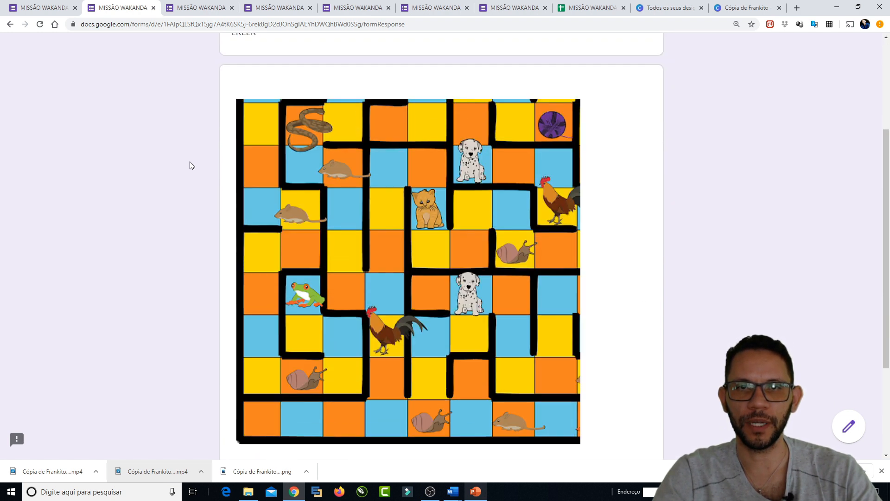
scroll(190, 165, up, 1)
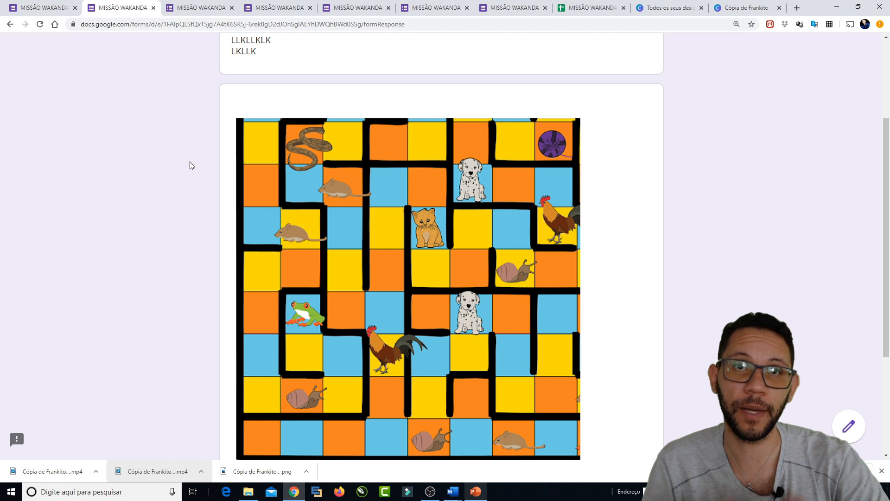
scroll(190, 165, down, 3)
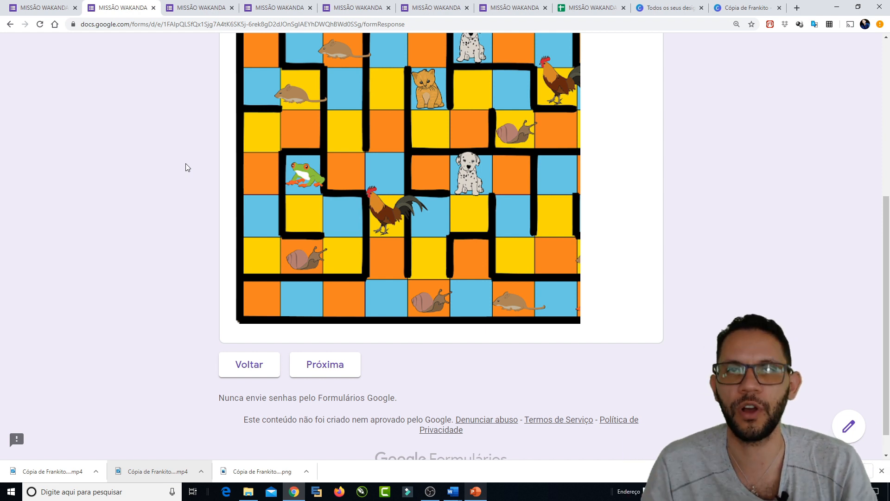
scroll(165, 183, up, 4)
scroll(165, 184, down, 5)
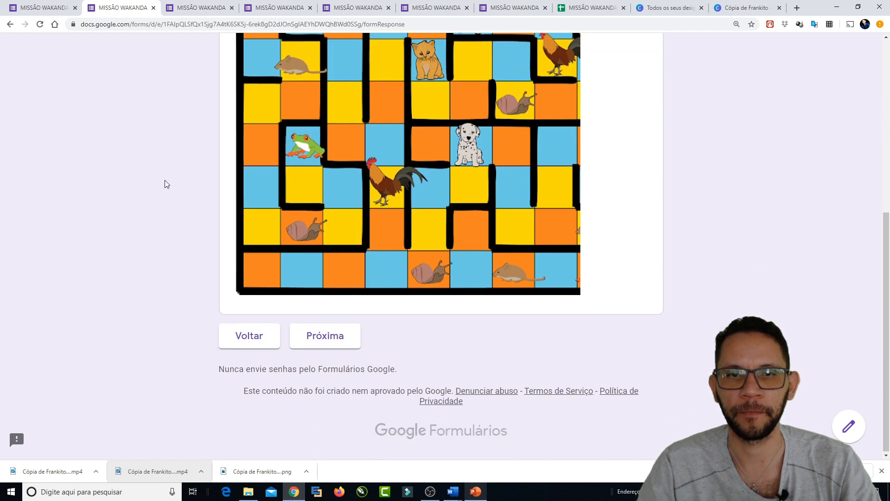
Step: Finish viewing the maze board preview, then switch to the Esquema document in Word and look over its seven stages
scroll(163, 185, up, 6)
scroll(160, 185, down, 6)
scroll(160, 186, up, 3)
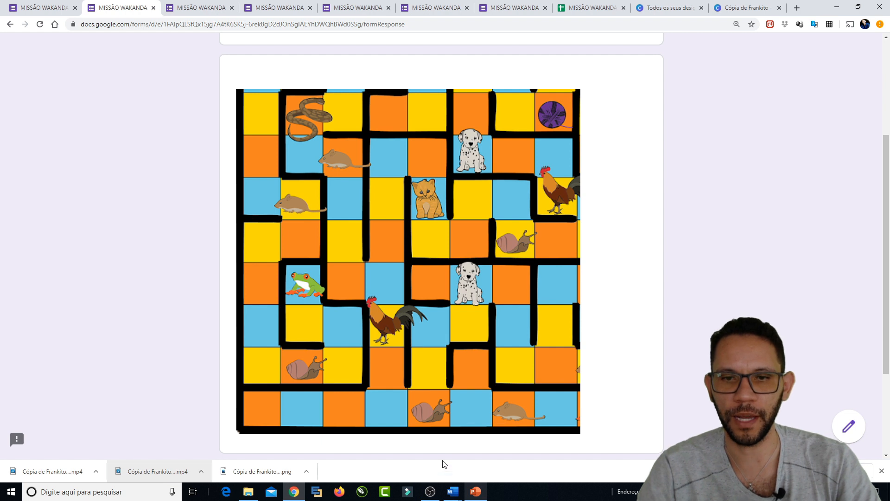
mouse_move(453, 492)
click(552, 448)
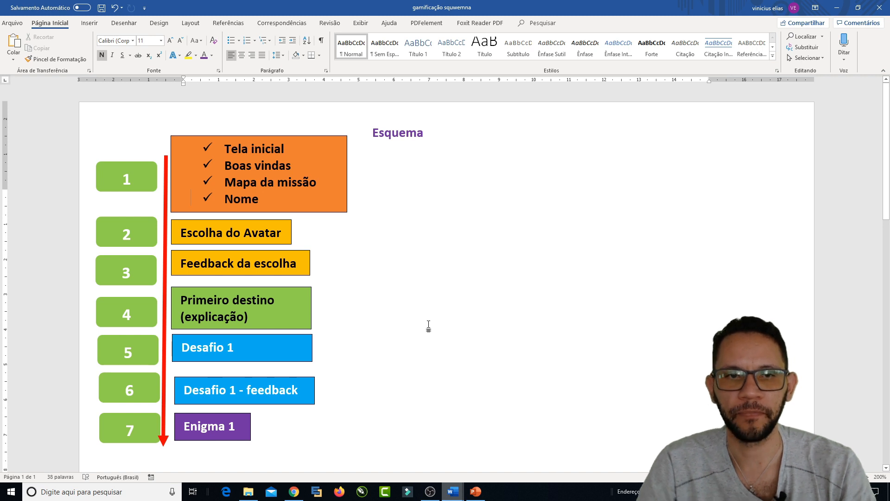
scroll(431, 327, down, 1)
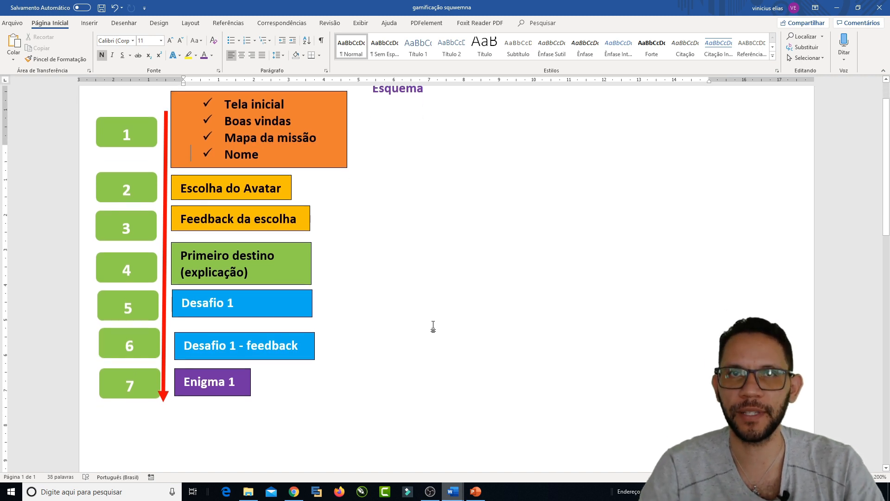
scroll(433, 326, up, 1)
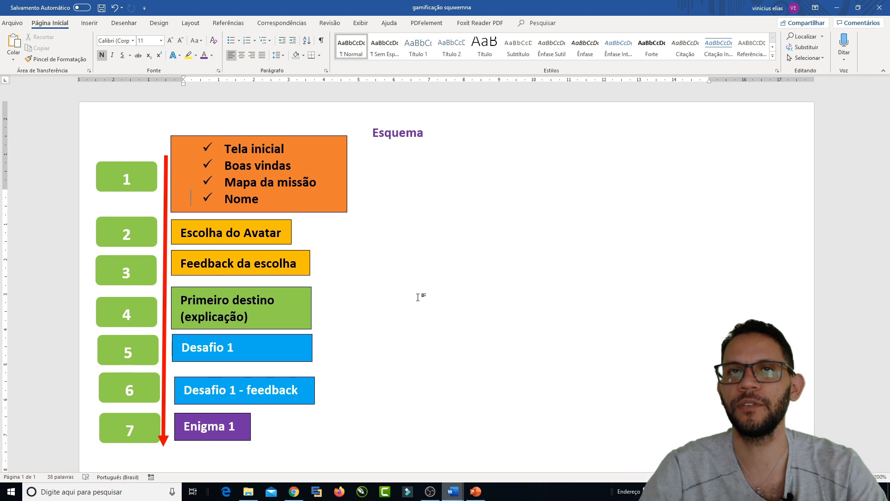
Step: Go through the items Tela inicial, Boas vindas, Mapa da missão and Nome in the outline's stage 1 box
click(307, 209)
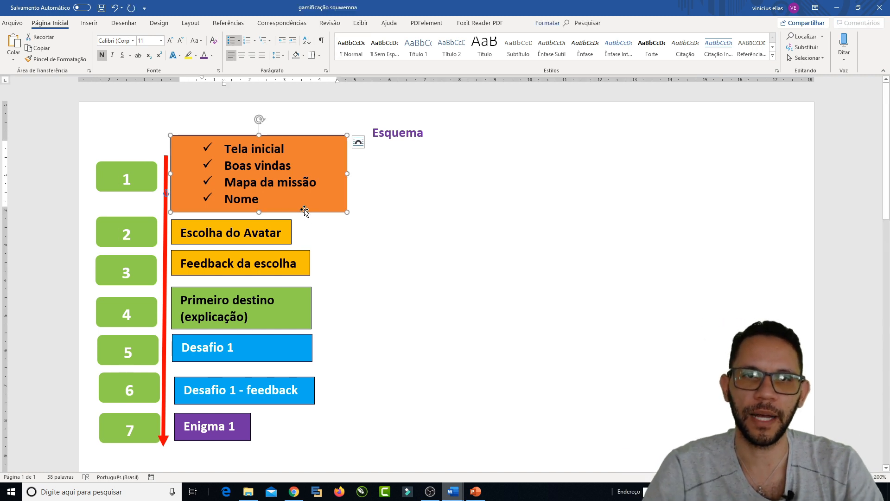
click(223, 147)
drag(223, 147, 303, 146)
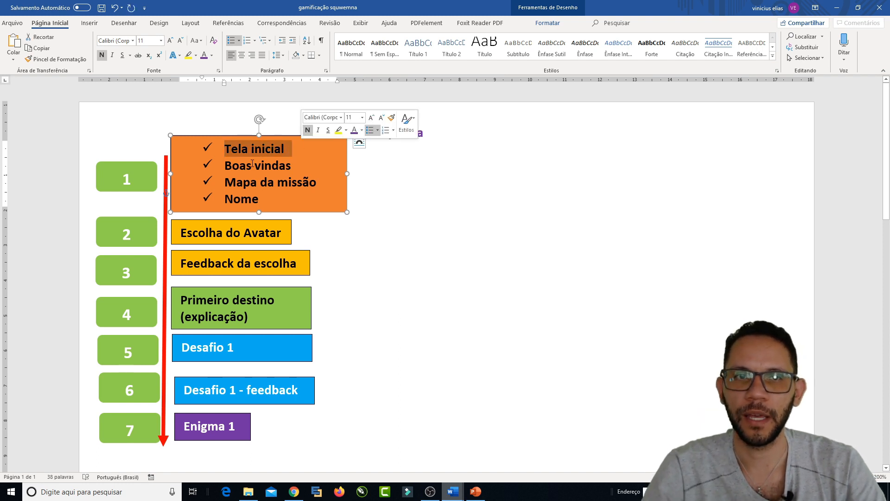
click(238, 166)
drag(226, 169, 302, 168)
click(226, 185)
drag(227, 188, 313, 182)
click(226, 199)
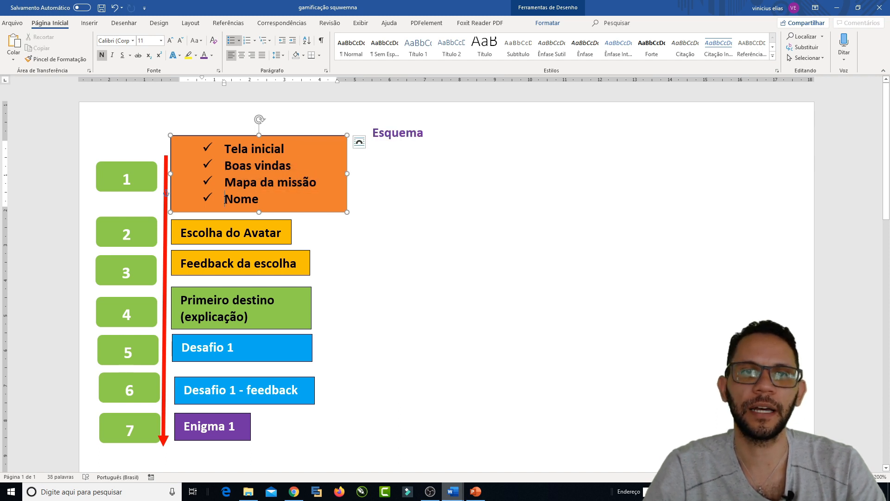
drag(226, 199, 261, 201)
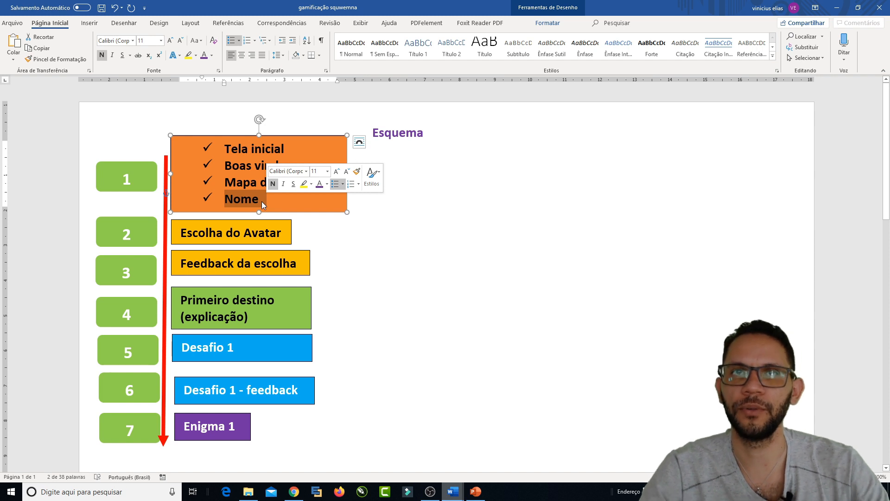
Step: Switch to the form editor in Chrome and review section 1's title, description and NOME COMPLETO question against stage 1
click(294, 492)
click(197, 8)
click(47, 8)
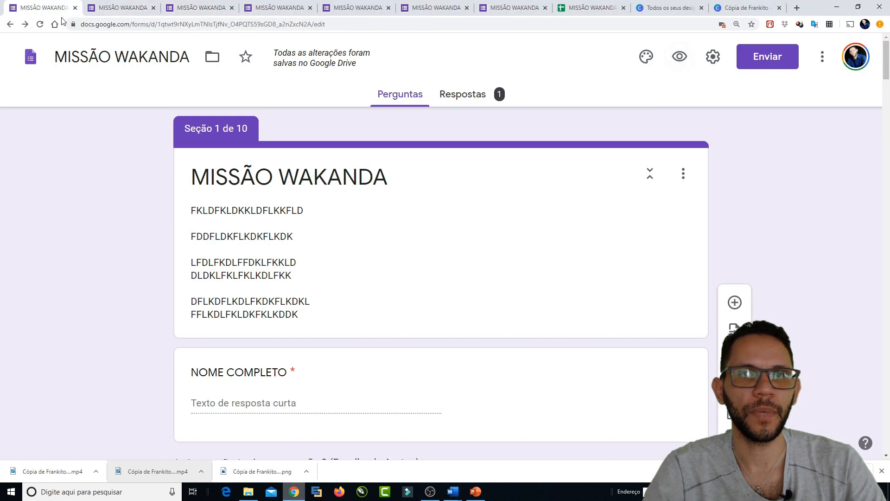
triple_click(315, 175)
click(292, 161)
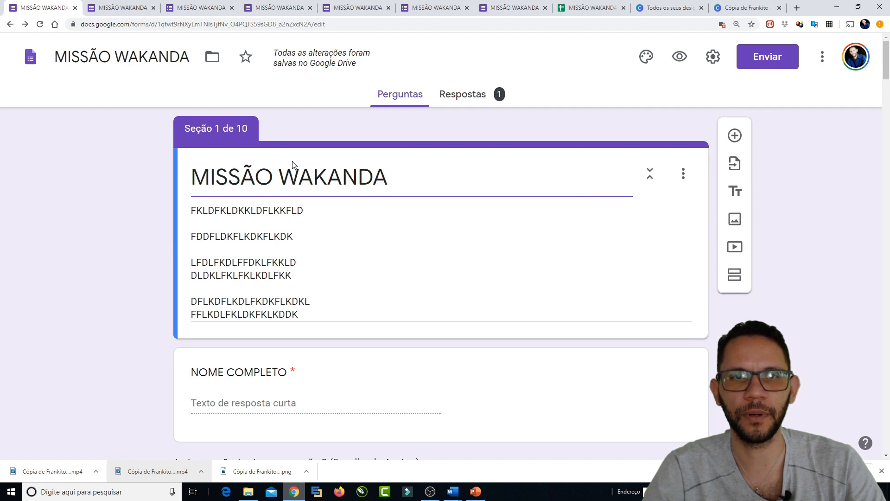
scroll(325, 251, down, 2)
click(191, 120)
click(192, 119)
key(ctrl+a)
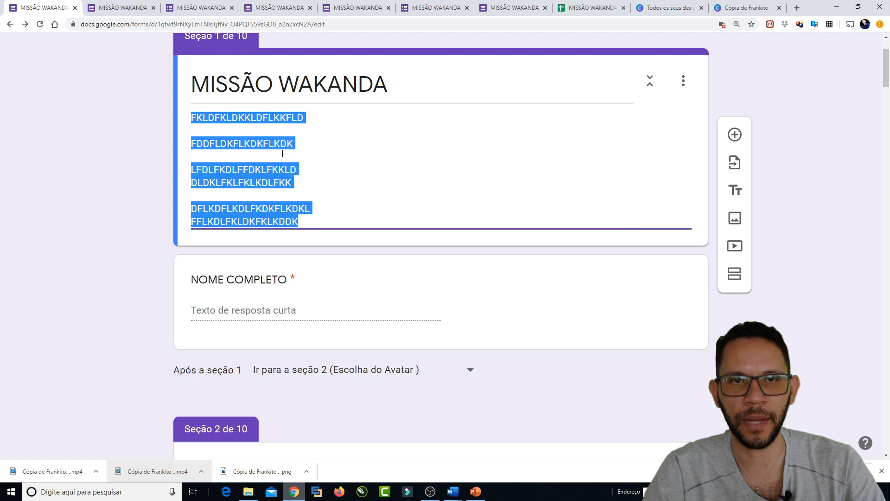
click(269, 309)
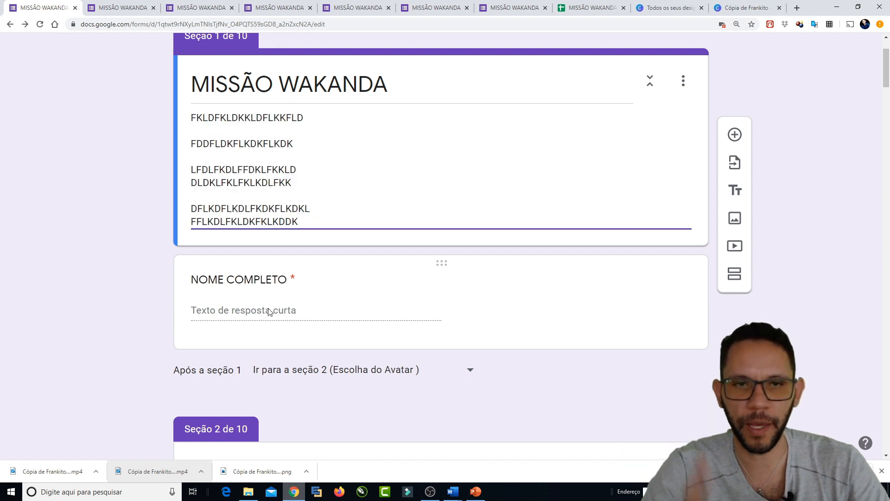
Step: Return to the Word outline and point out stage 2, Escolha do Avatar
key(alt+Tab)
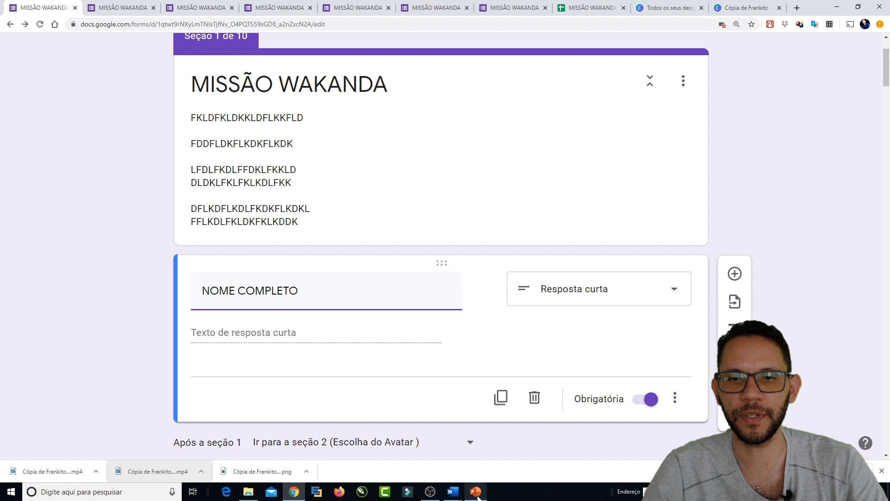
click(453, 493)
click(523, 458)
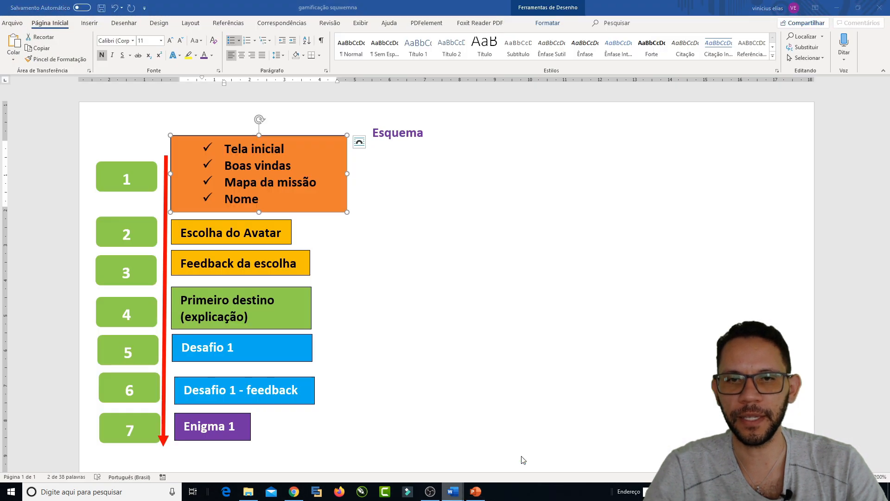
click(384, 251)
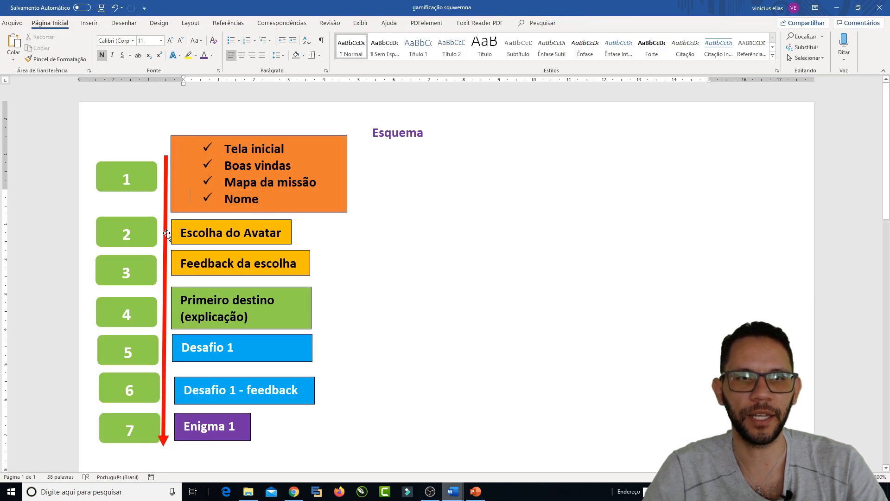
click(119, 222)
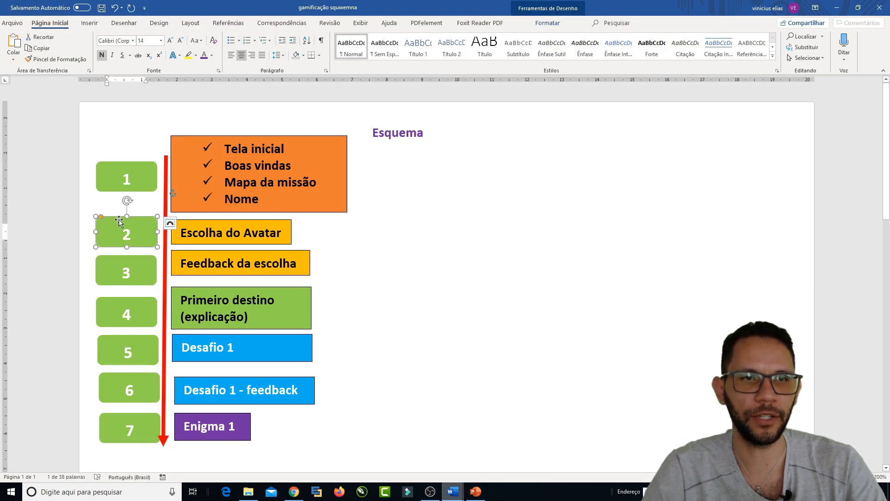
click(211, 222)
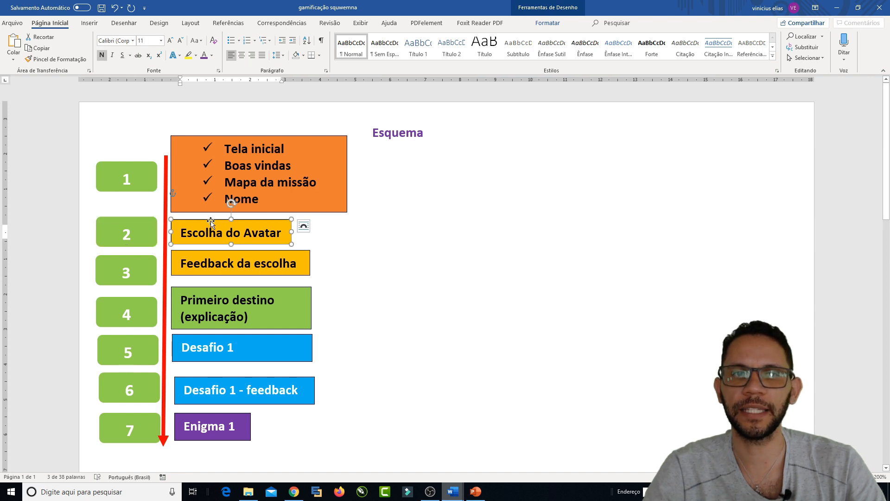
Step: Switch to the form editor in Chrome and view the player options in the Escolha do Avatar section
click(294, 491)
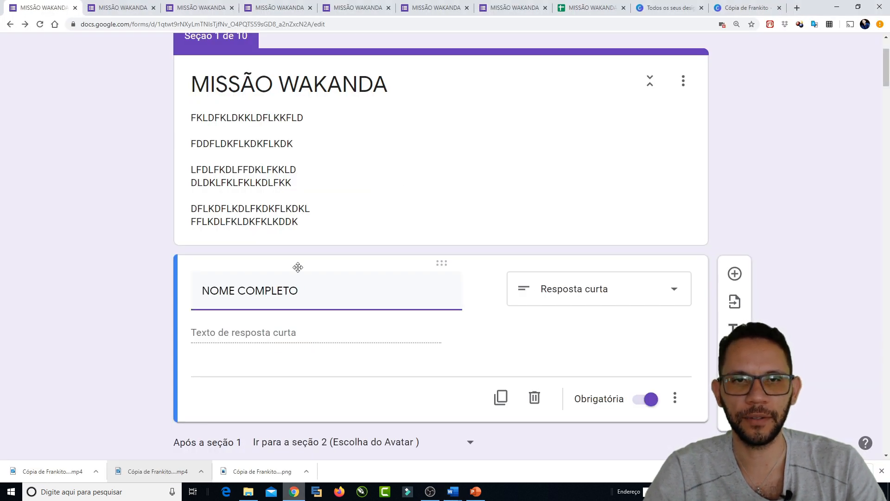
scroll(287, 260, down, 6)
scroll(280, 256, down, 4)
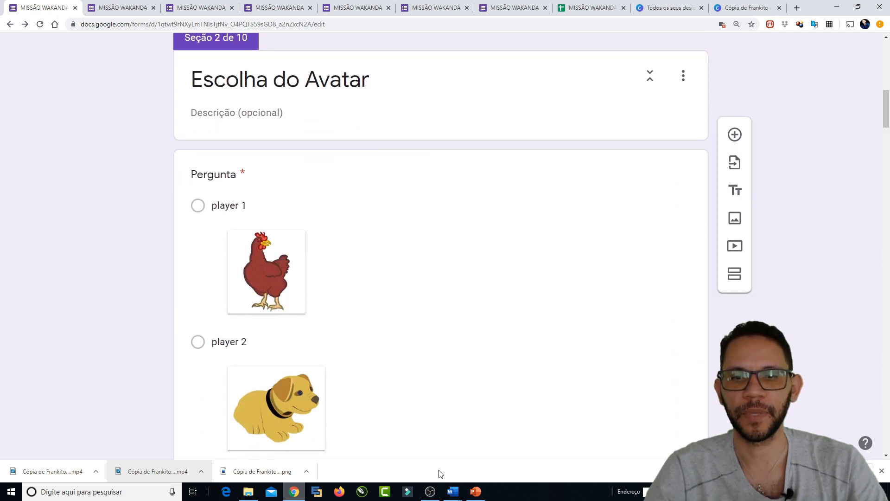
Step: Switch back to the Word outline and examine stage 3, Feedback da escolha
mouse_move(453, 491)
click(513, 466)
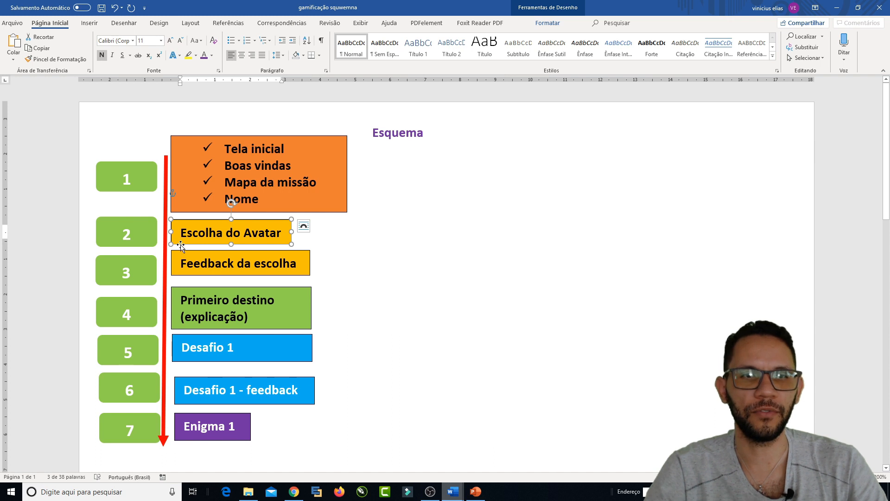
click(124, 232)
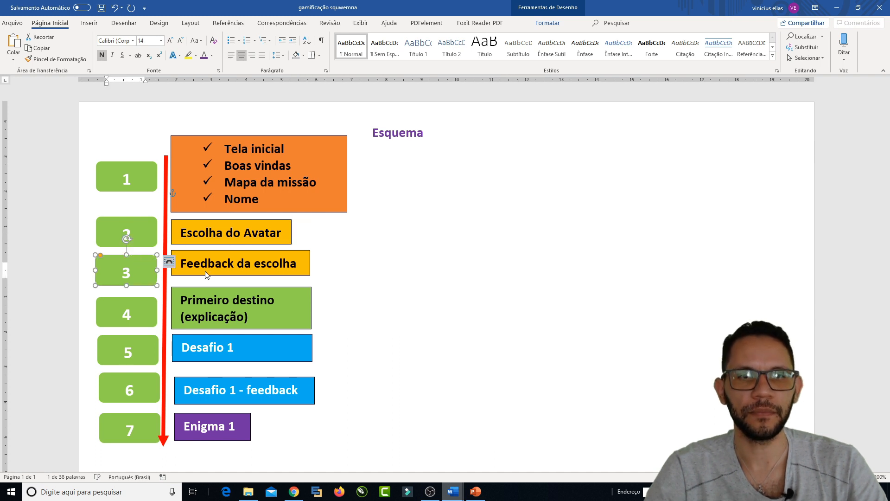
click(224, 275)
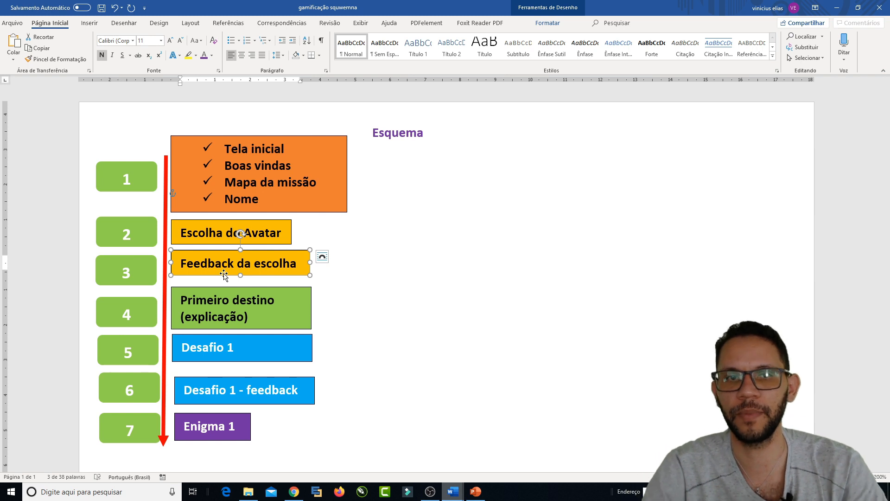
click(324, 284)
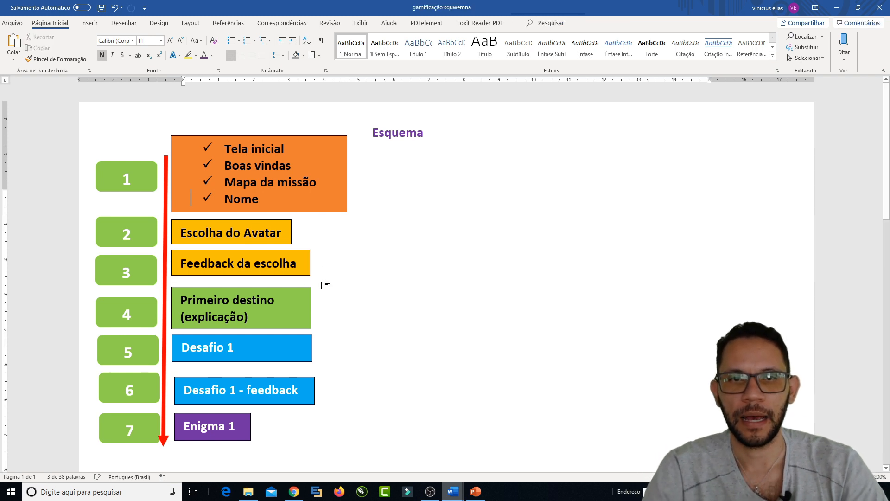
click(156, 275)
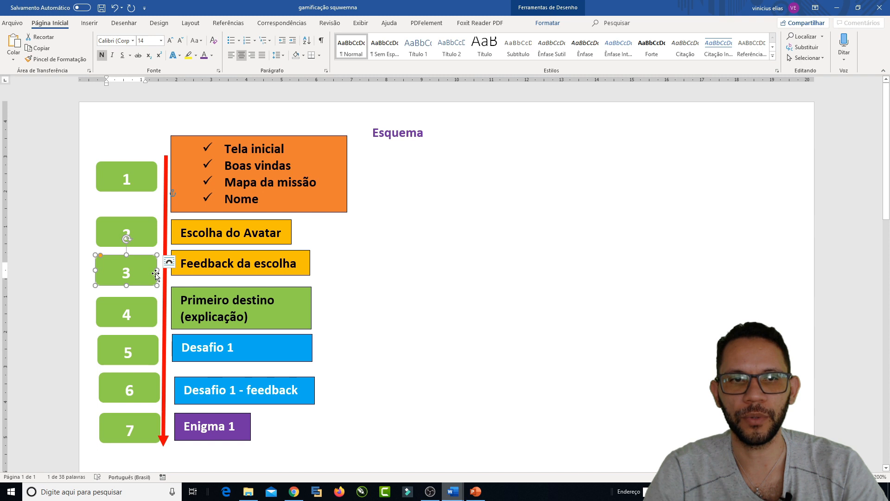
click(200, 266)
Step: Examine stage 4, Primeiro destino (explicação), and stage 5, Desafio 1, in the outline
click(138, 284)
click(149, 307)
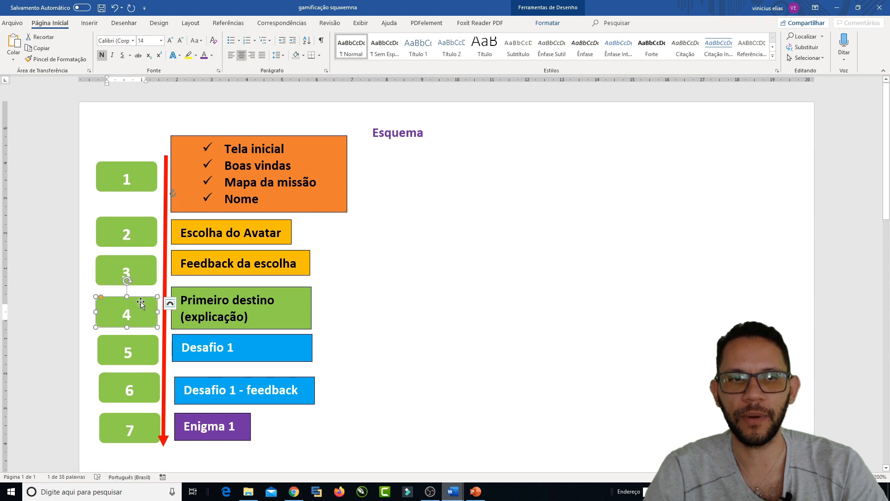
click(223, 327)
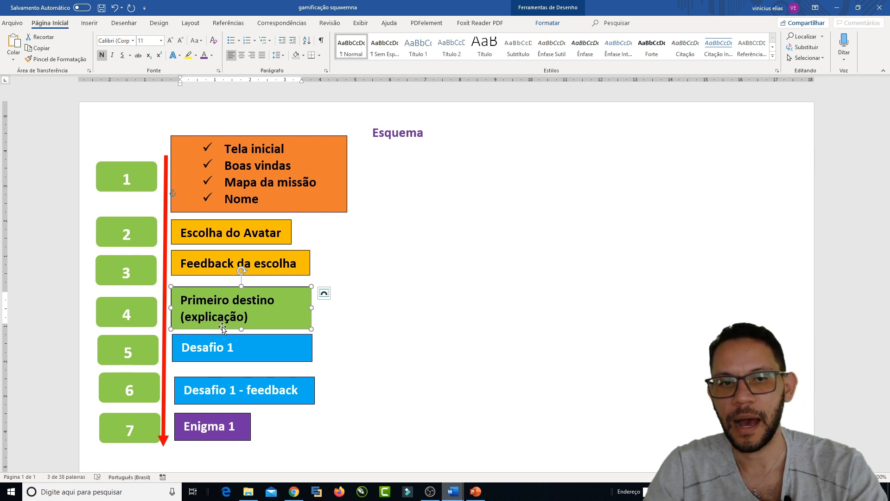
click(169, 341)
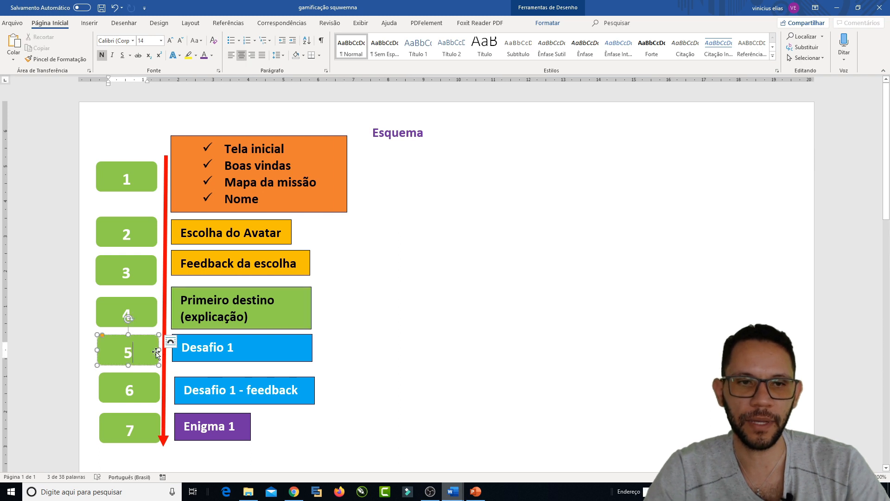
click(189, 360)
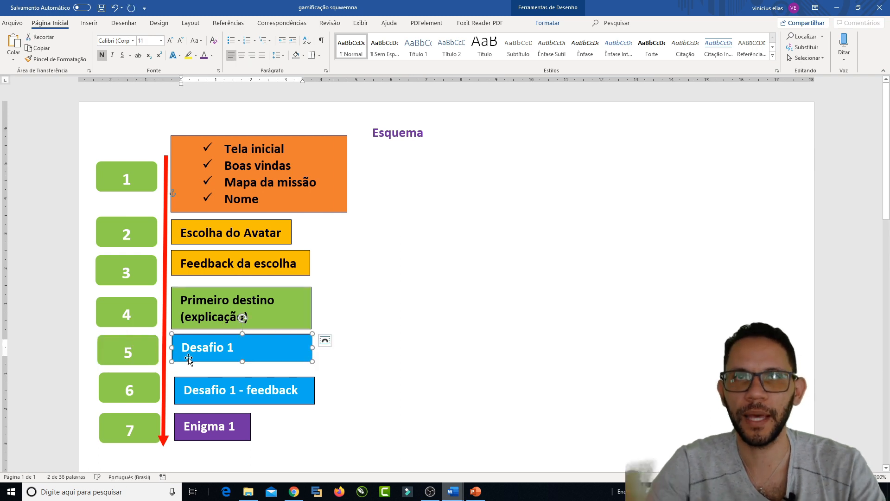
Step: Switch to the form editor in Chrome and review the BEM VINDO AO JOGO and FASE 1 - ATIVIDADE 1 sections
click(295, 492)
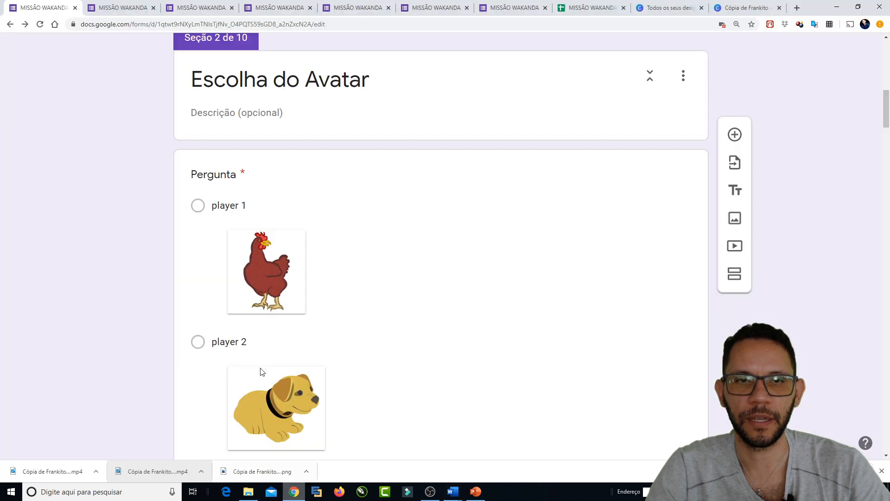
scroll(174, 163, down, 15)
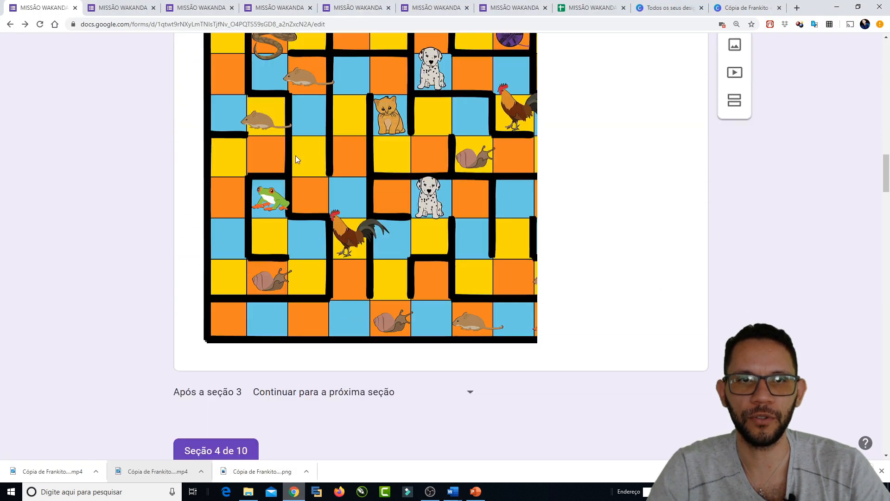
scroll(296, 159, up, 6)
click(325, 191)
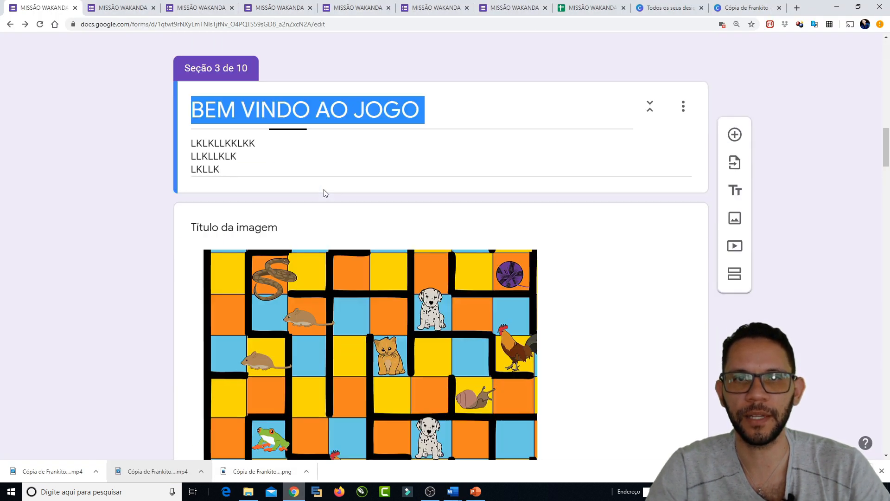
scroll(333, 130, down, 10)
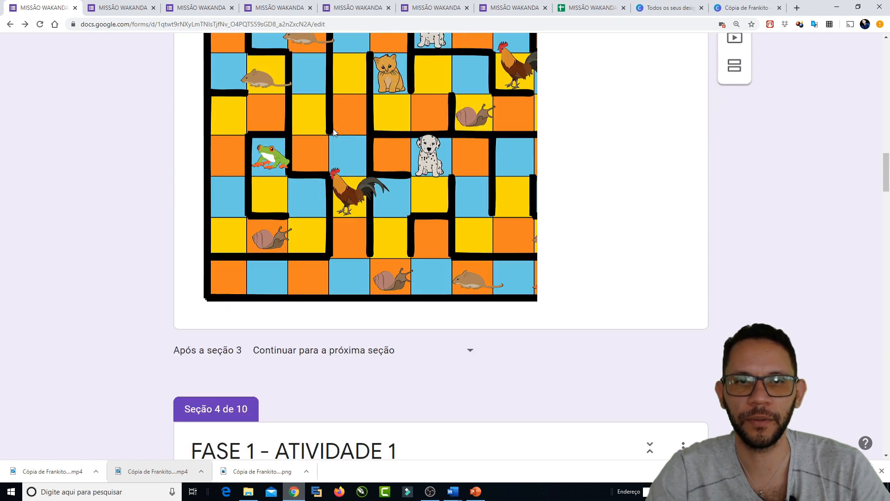
click(297, 244)
scroll(227, 225, down, 3)
click(229, 131)
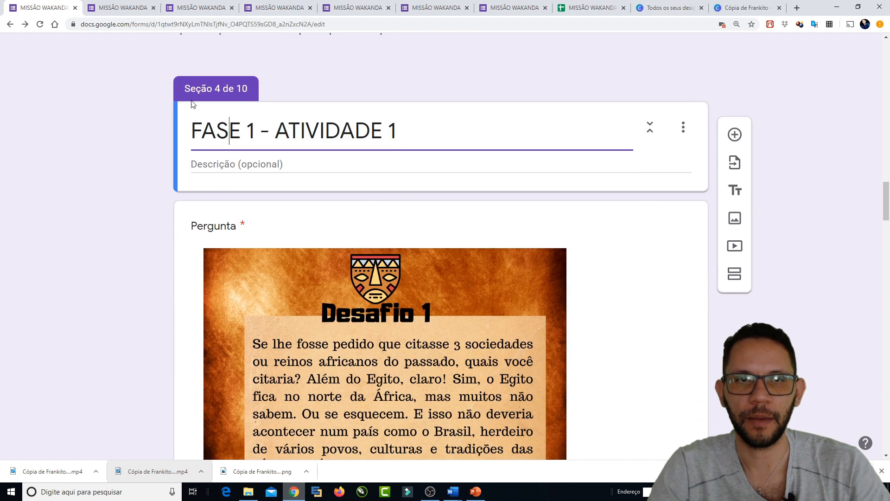
Step: Go back to the Word outline and point out stage 6, Desafio 1 - feedback
click(454, 491)
click(516, 470)
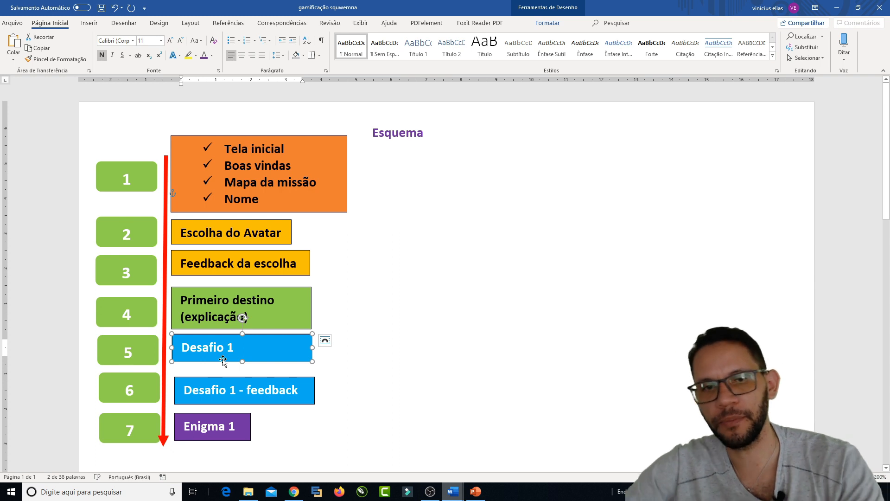
click(237, 377)
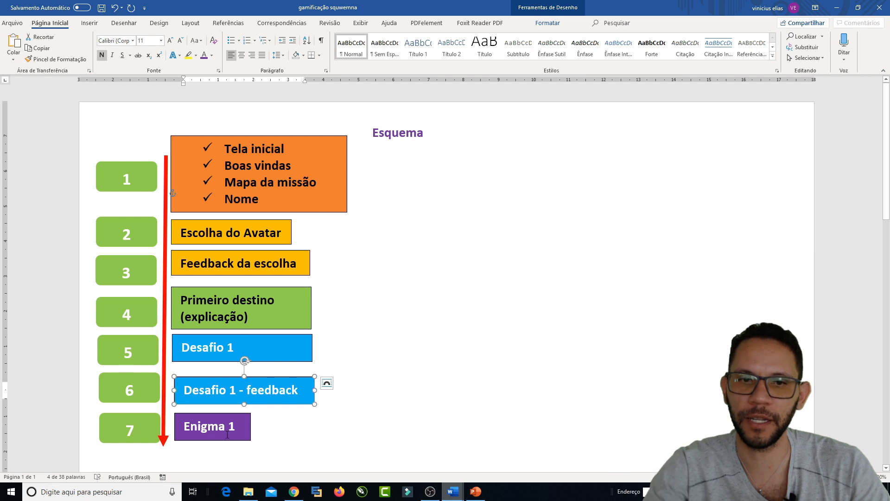
Step: Switch to the form editor in Chrome and point out section 5, PARABÉNS - ATIVIDADE 1
click(297, 493)
scroll(248, 191, down, 14)
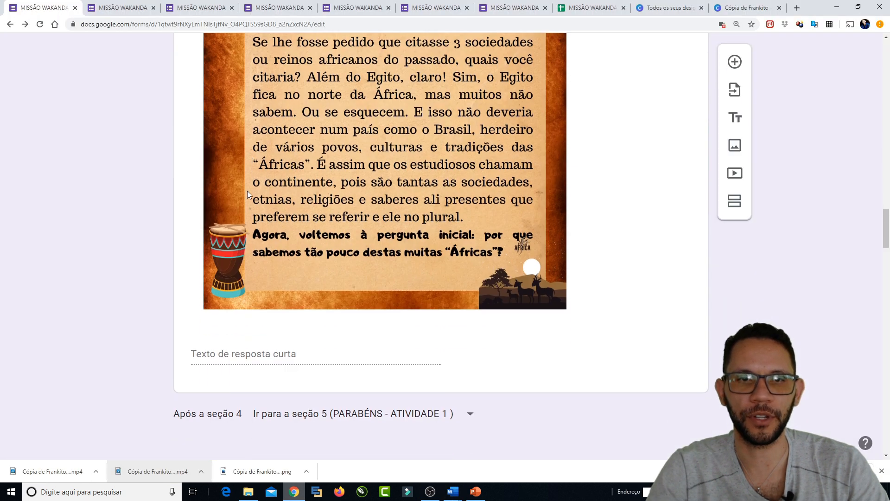
triple_click(250, 181)
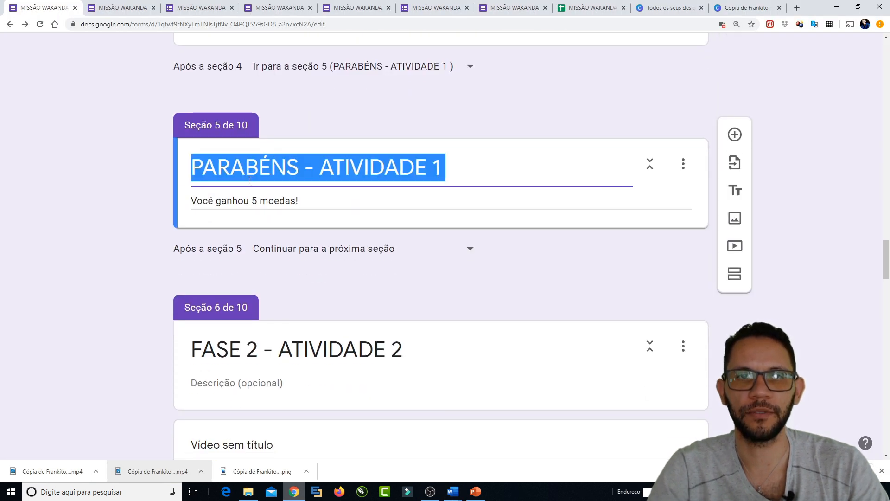
Step: Return to the Word outline, point out stage 7, Enigma 1, and review the whole Esquema
click(453, 492)
click(520, 474)
scroll(374, 267, down, 3)
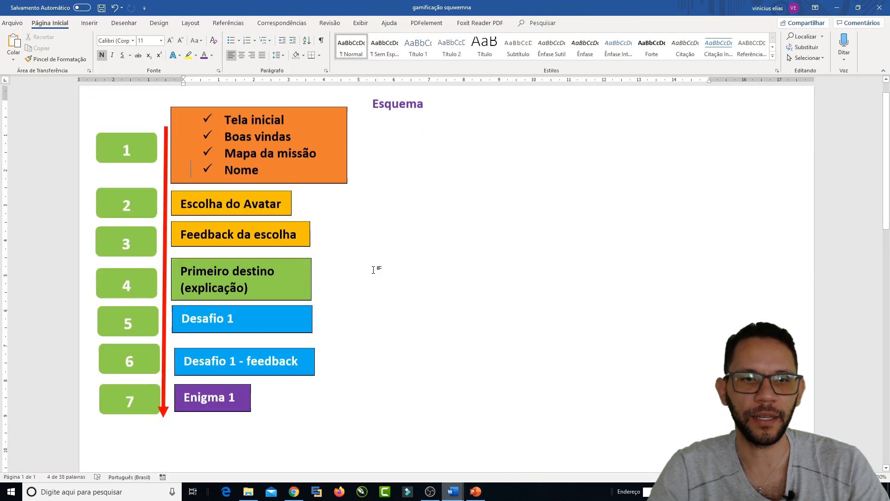
click(186, 326)
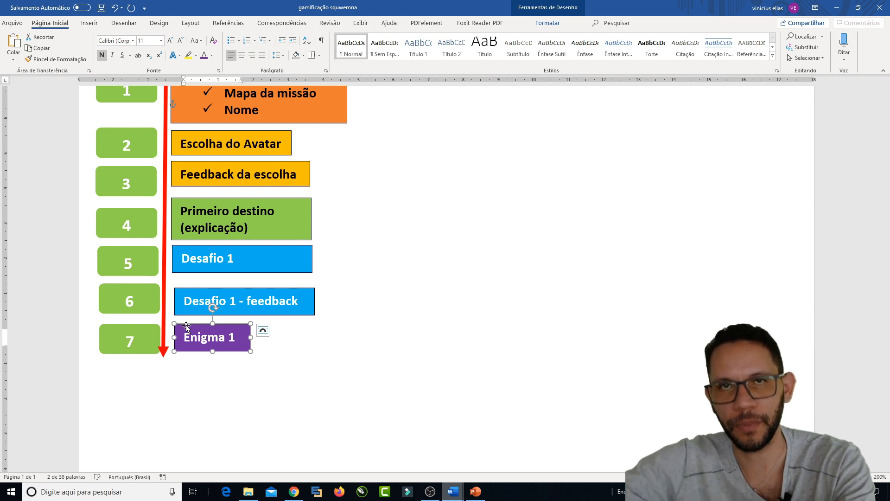
scroll(186, 327, up, 2)
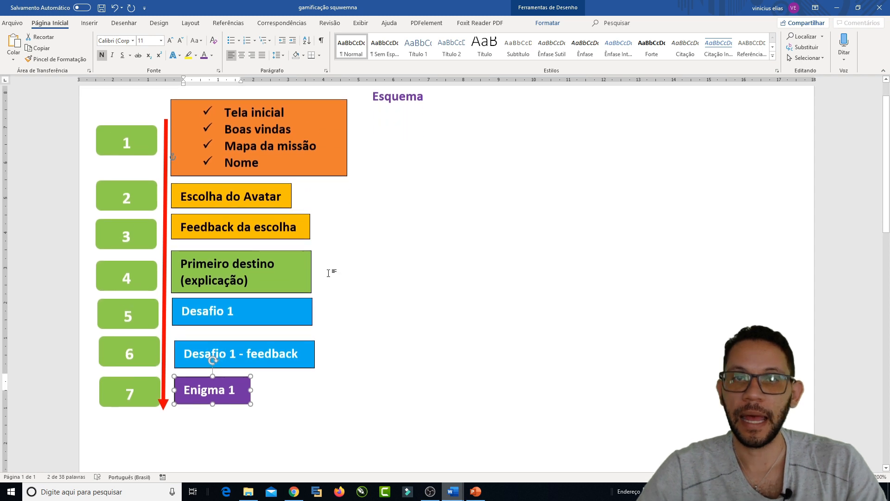
click(364, 324)
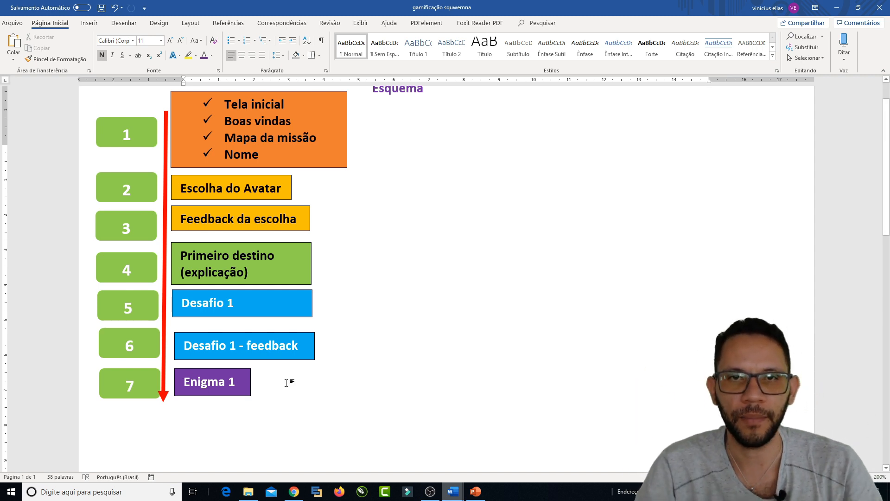
scroll(353, 308, up, 1)
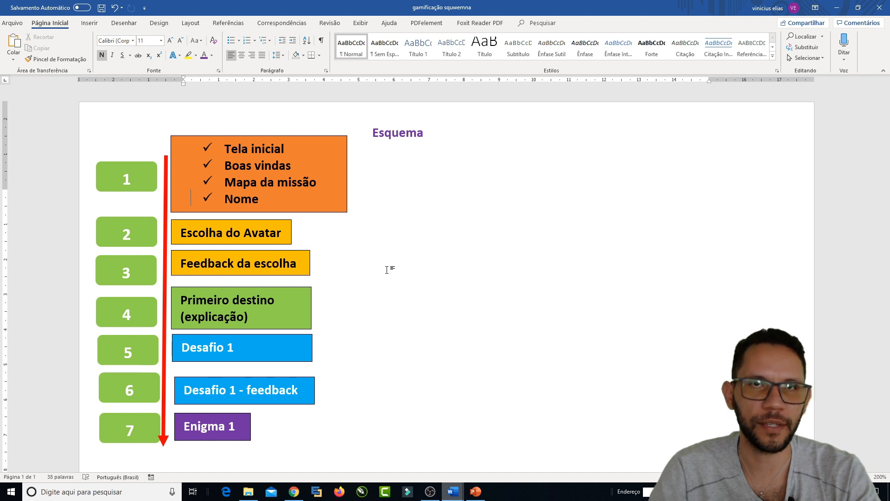
Step: Switch back to the form editor in Chrome, open the respondent preview of MISSÃO WAKANDA and copy its web address
click(297, 447)
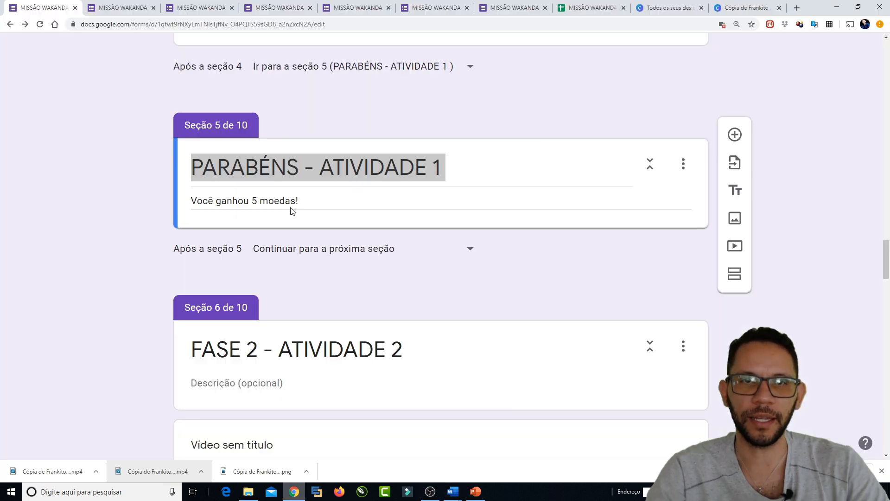
click(85, 116)
scroll(106, 90, up, 7)
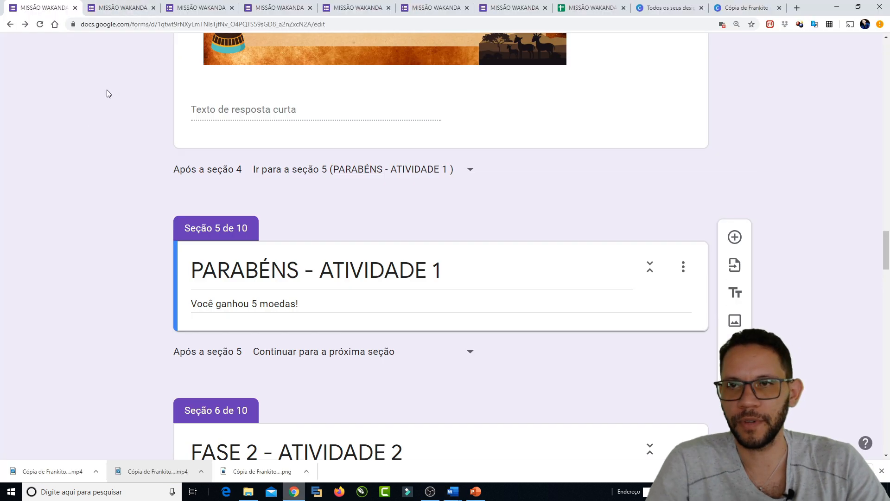
scroll(107, 90, up, 15)
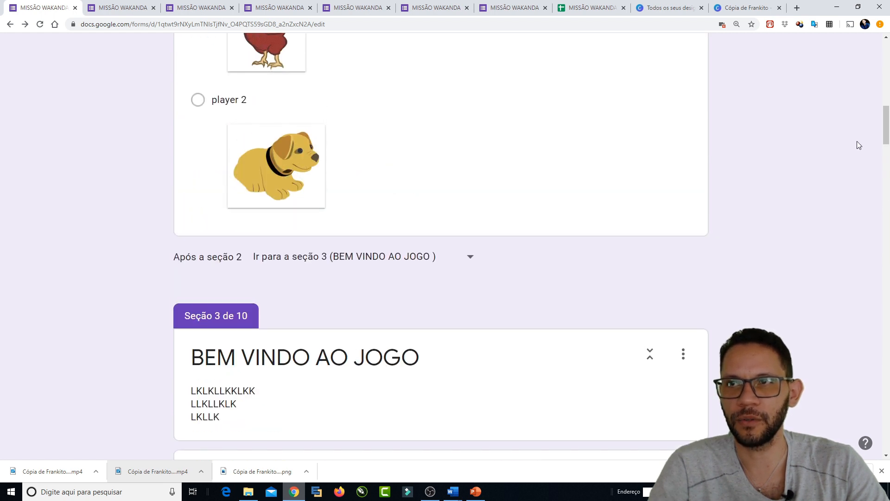
scroll(855, 145, up, 3)
click(680, 56)
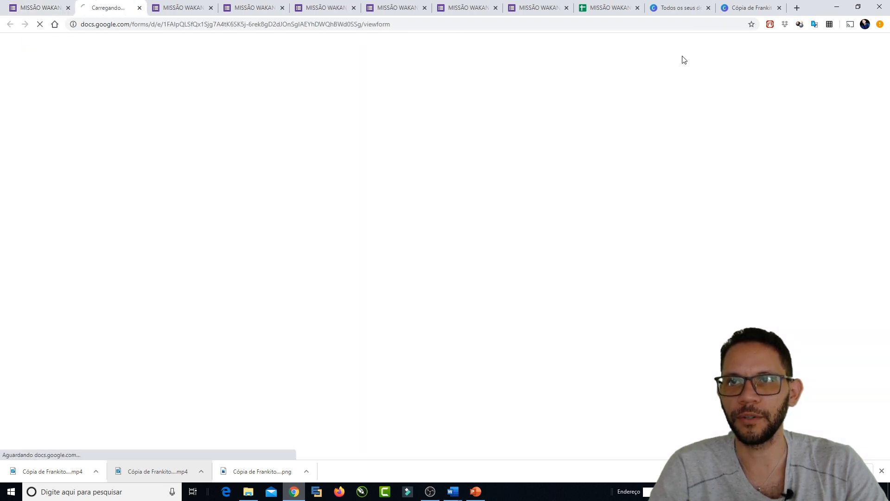
click(380, 24)
key(ctrl+c)
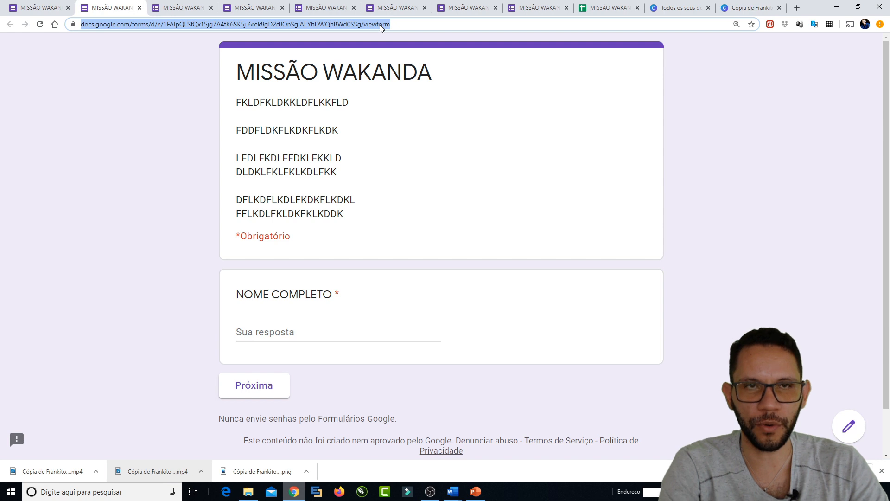
Step: Open Google Classroom (Sala de Aula) in a new browser tab from the Google apps list
click(795, 9)
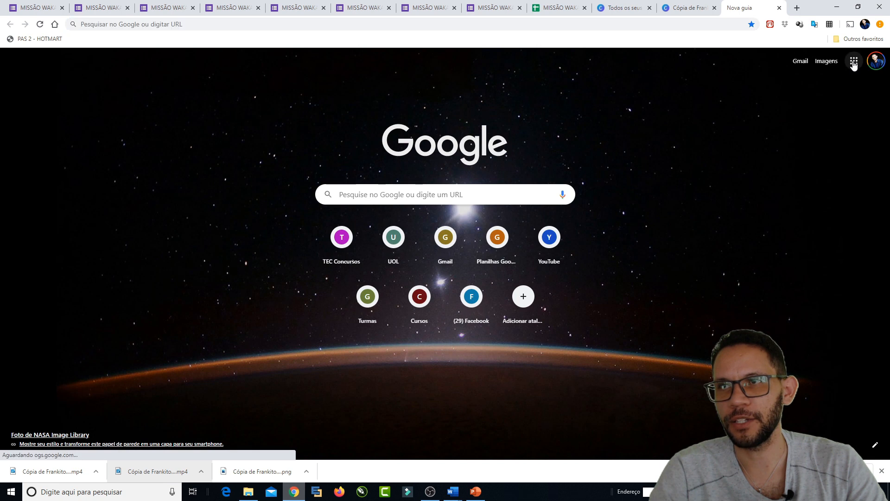
click(854, 61)
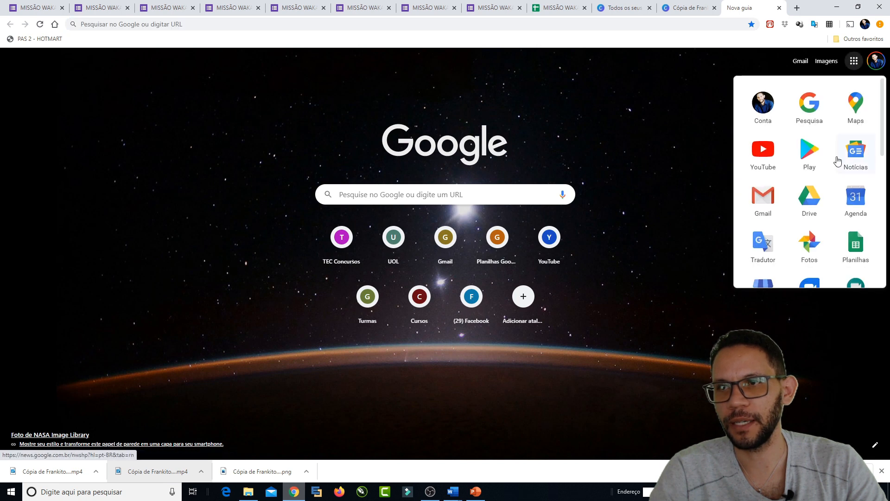
scroll(825, 167, down, 6)
click(771, 178)
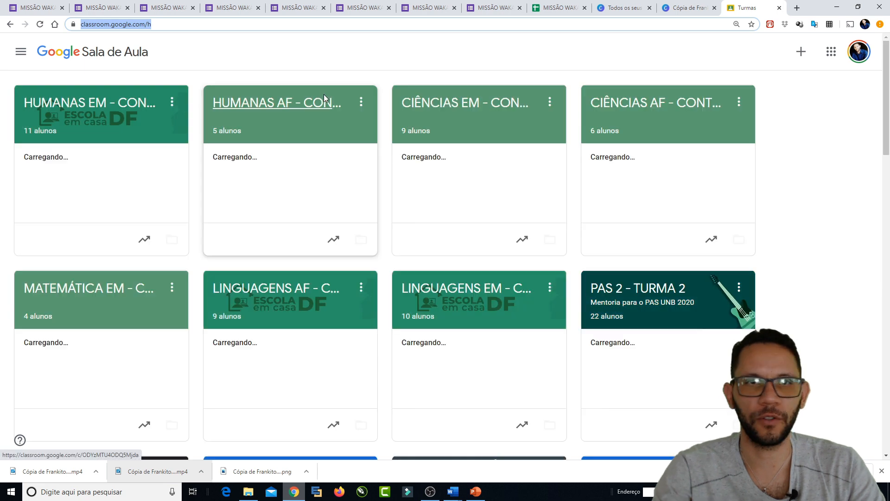
Step: Open the class HUMANAS AF - CONTEUDISTAS EAPE and start a new Atividade among its class activities
click(268, 110)
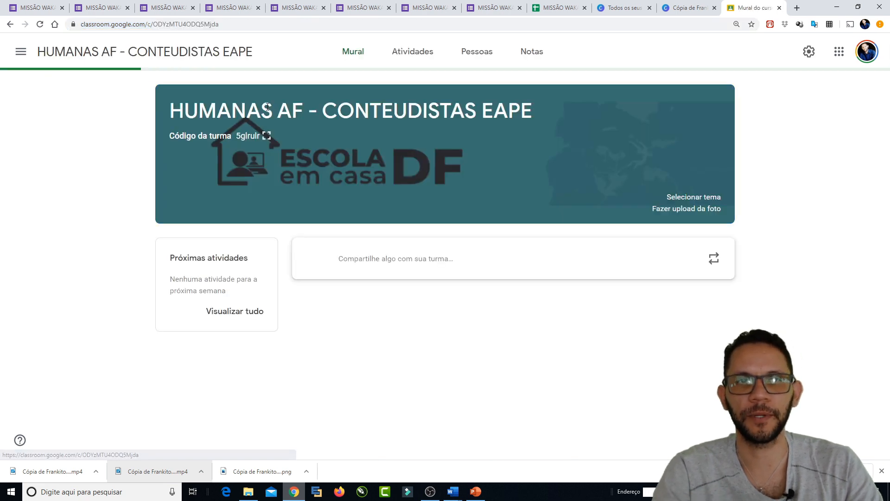
click(427, 61)
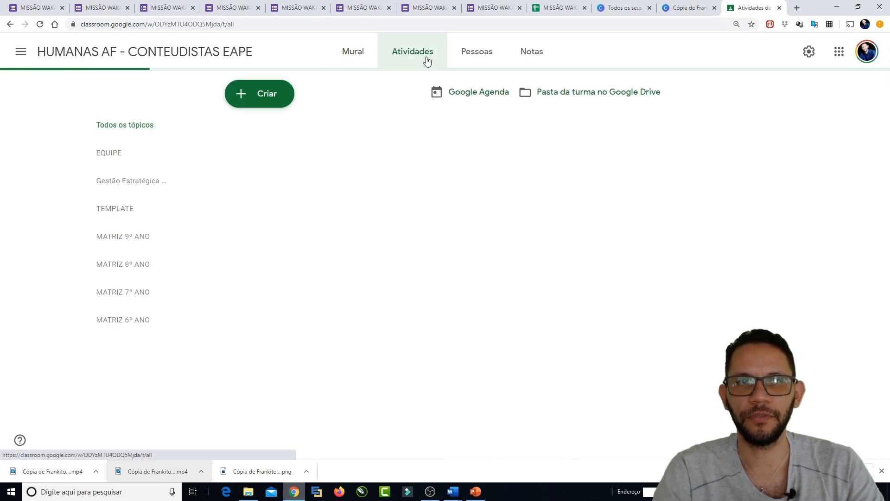
click(265, 95)
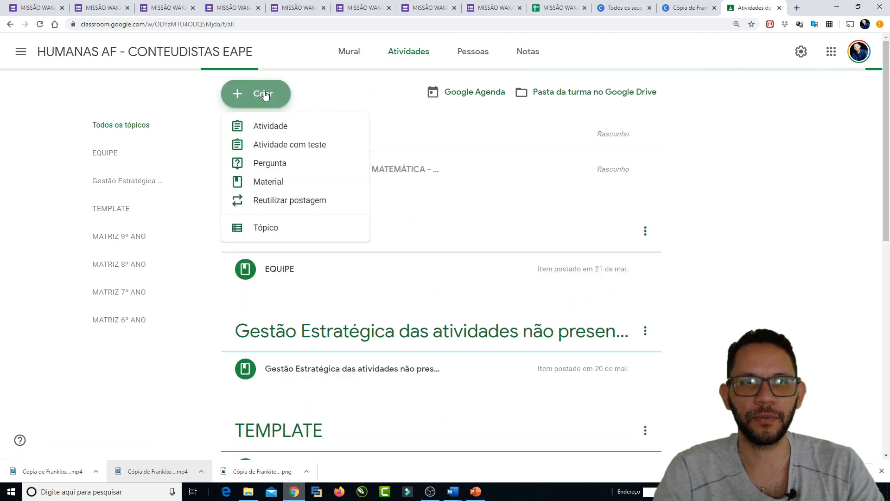
click(267, 133)
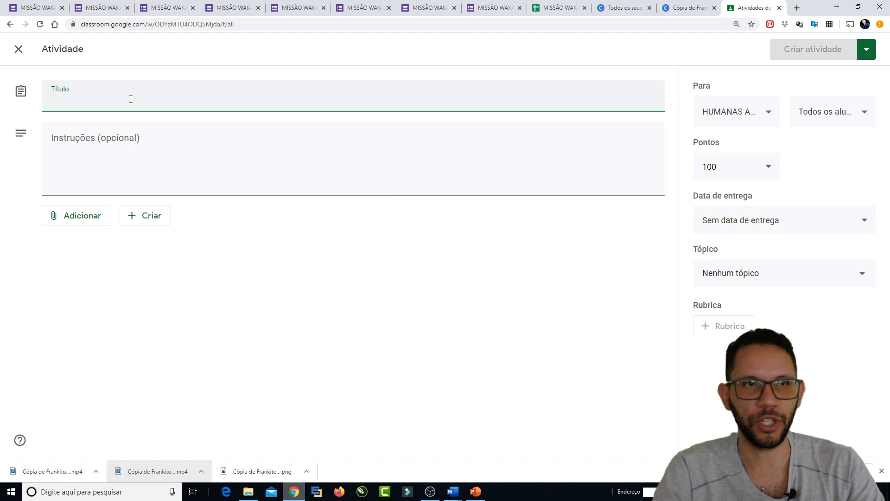
Step: Title the new activity "klklkl" and enter "lklklk" as its instructions
text(klklkl)
click(108, 139)
text(lklklk)
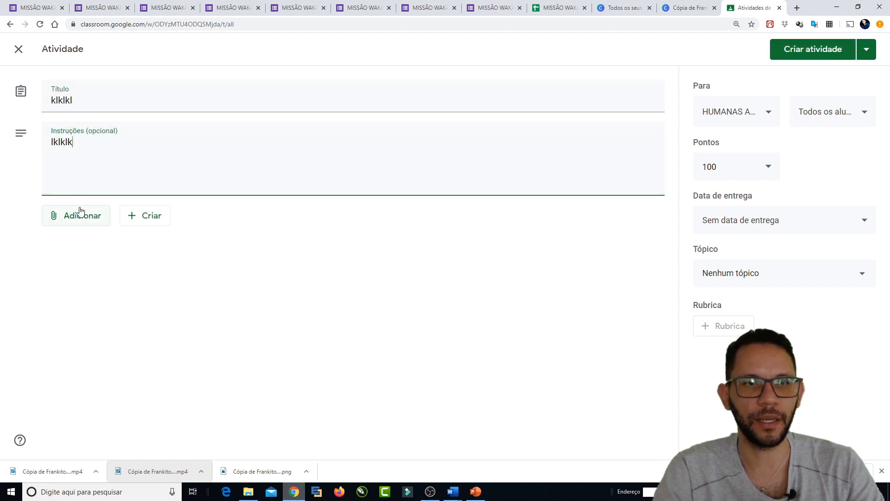
Step: Attach the copied MISSÃO WAKANDA form address to the activity as a link
click(81, 211)
click(110, 256)
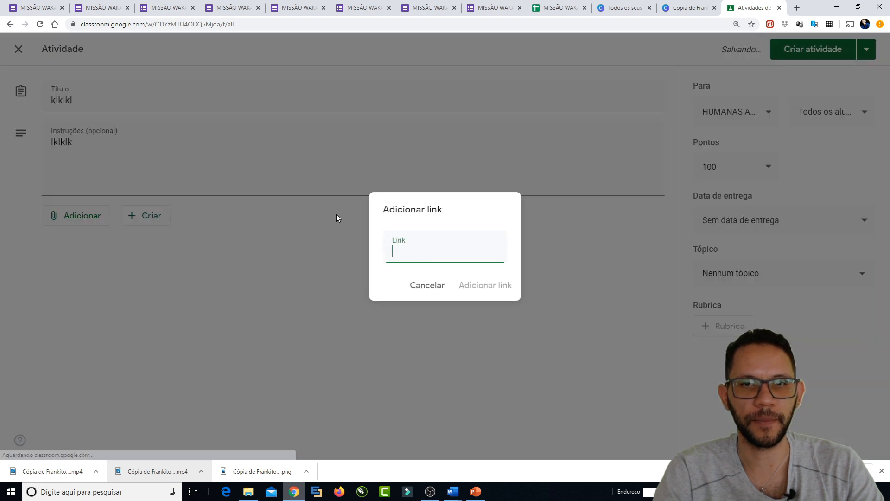
key(ctrl+v)
click(466, 288)
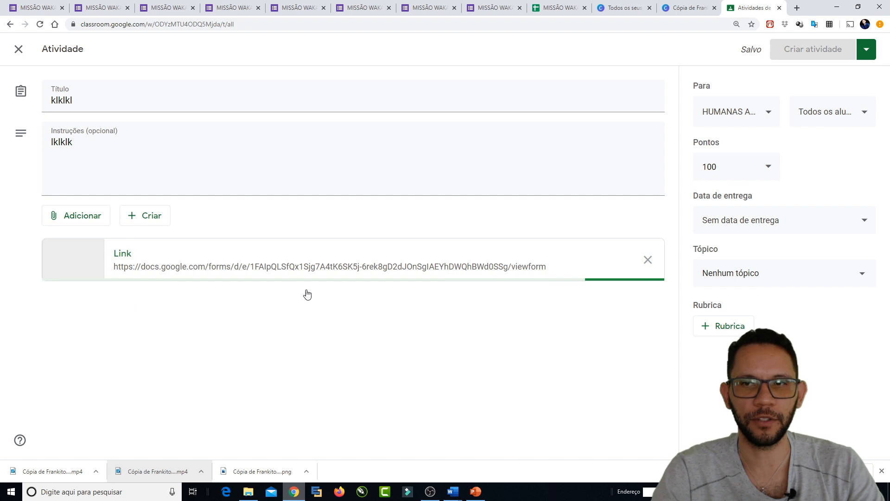
Step: Examine the activity's due date and topic options without choosing any of them
click(822, 223)
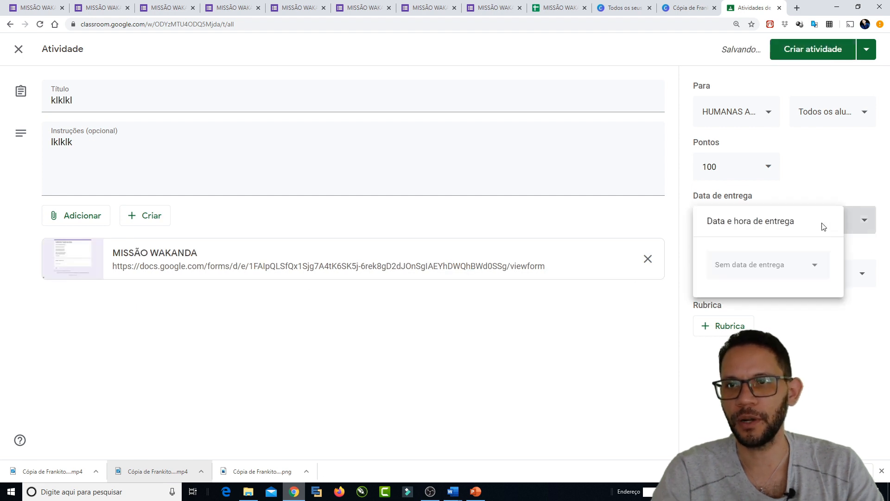
click(819, 345)
click(796, 278)
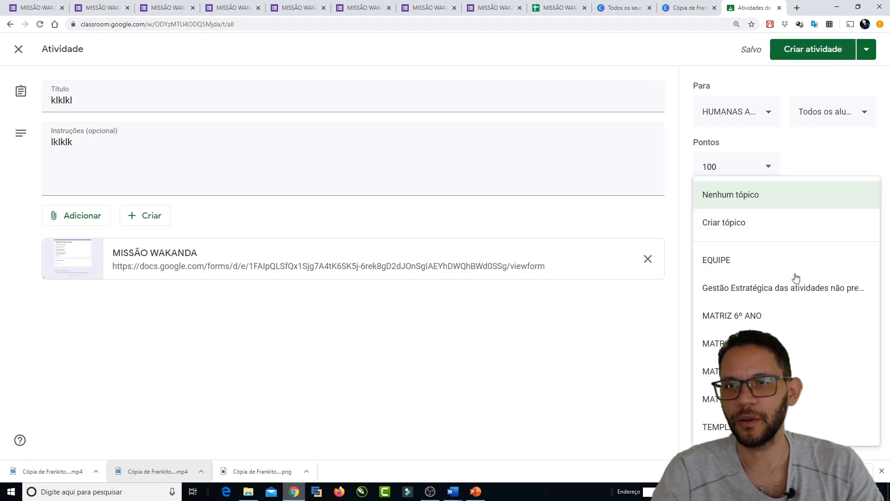
click(647, 352)
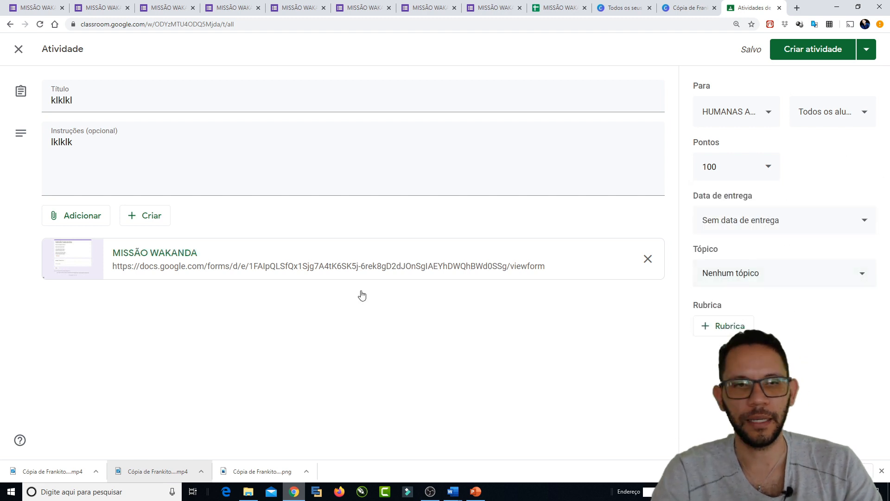